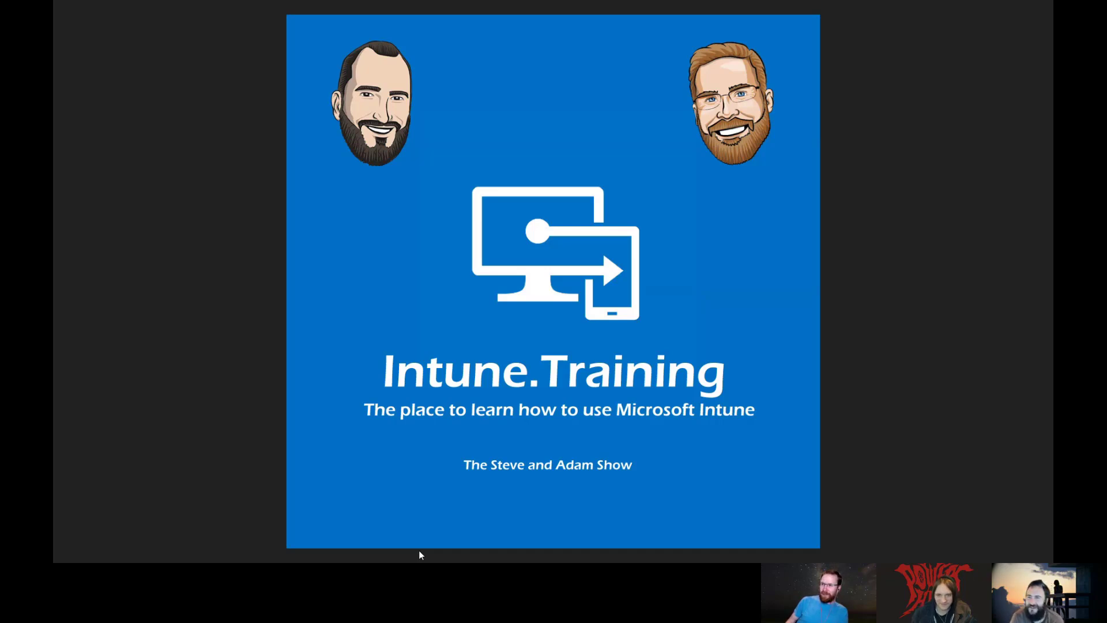
Step: Switch from the Intune.Training slide to the Edge window with desktop-jalhs4q's Defender overview
key("alt+Tab")
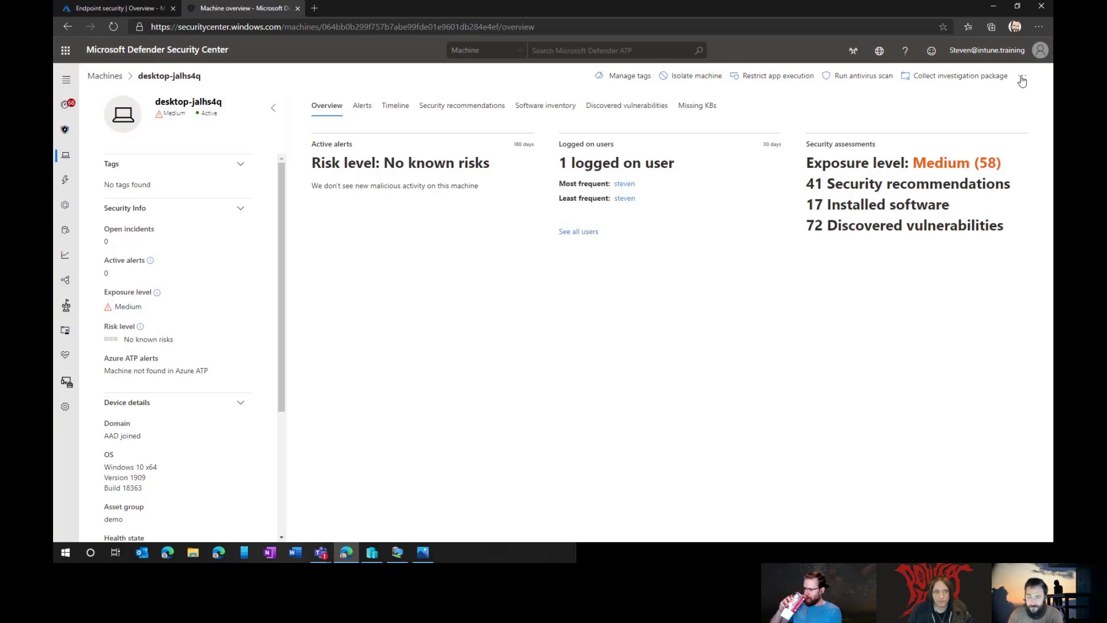
Step: Go through the dashboard and Machines list to the desktop-jalhs4q overview
left_click(64, 107)
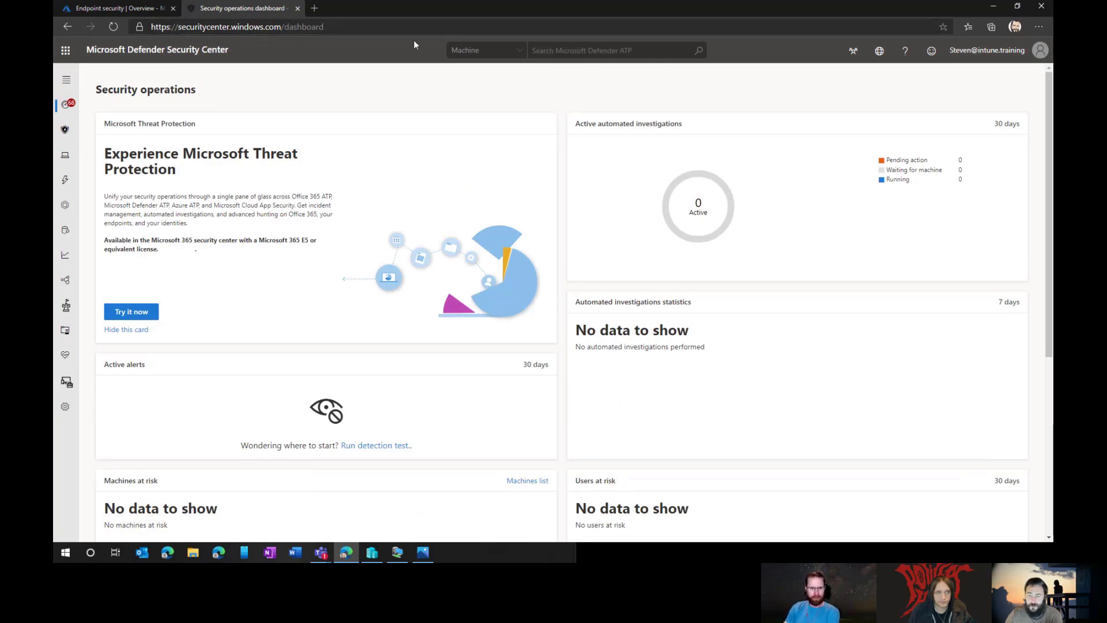
left_click(64, 162)
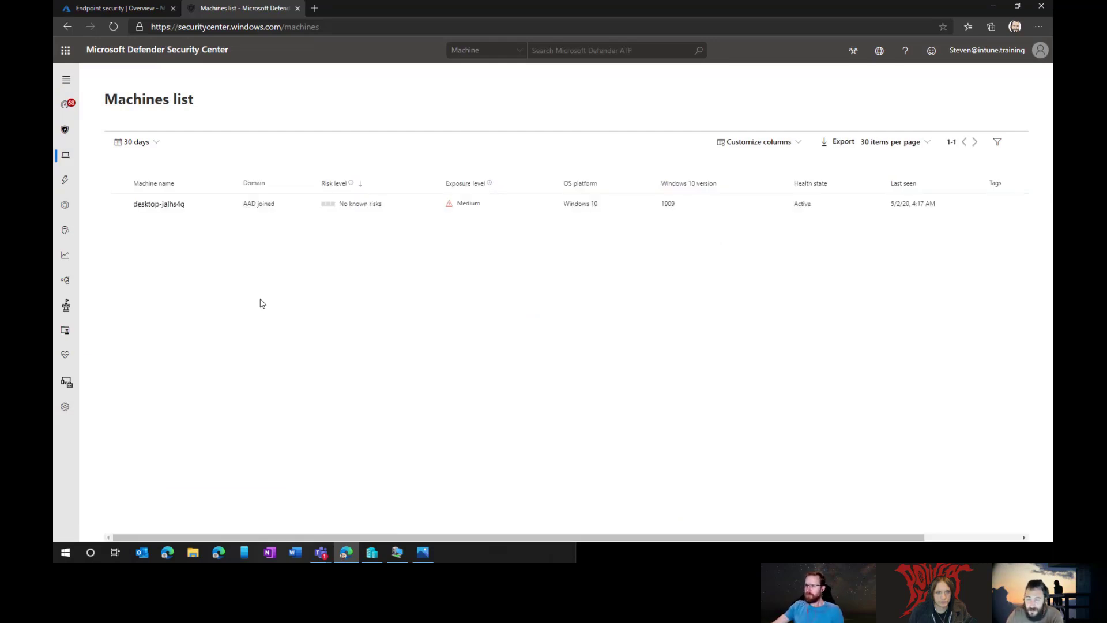
left_click(167, 206)
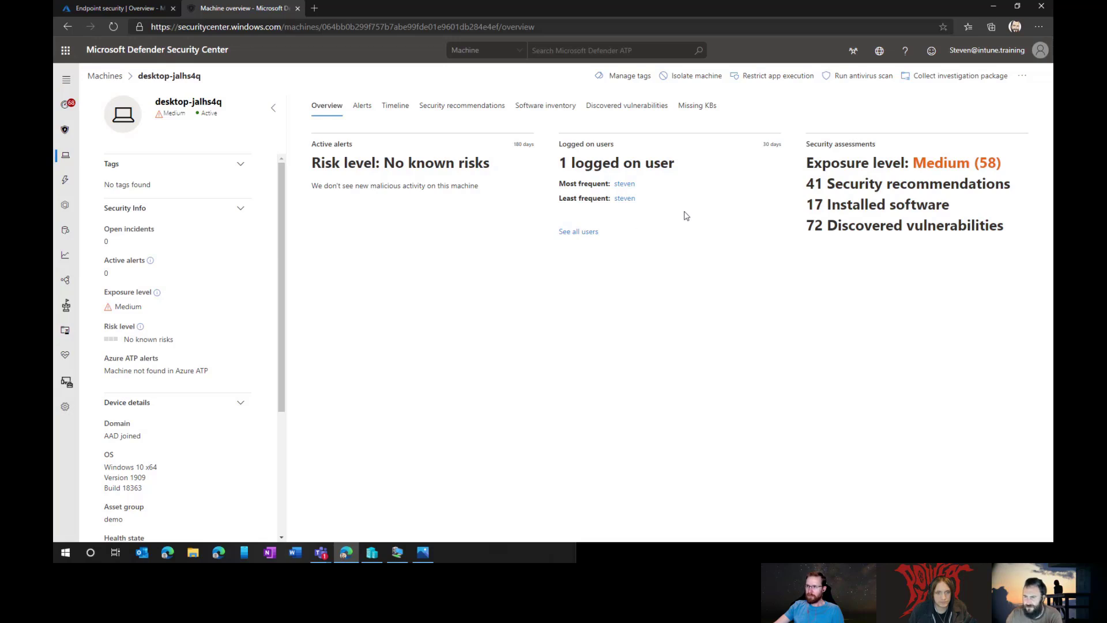
Step: Zoom in to inspect the machine's actions menu, then open Settings at Data retention
left_click(1024, 80)
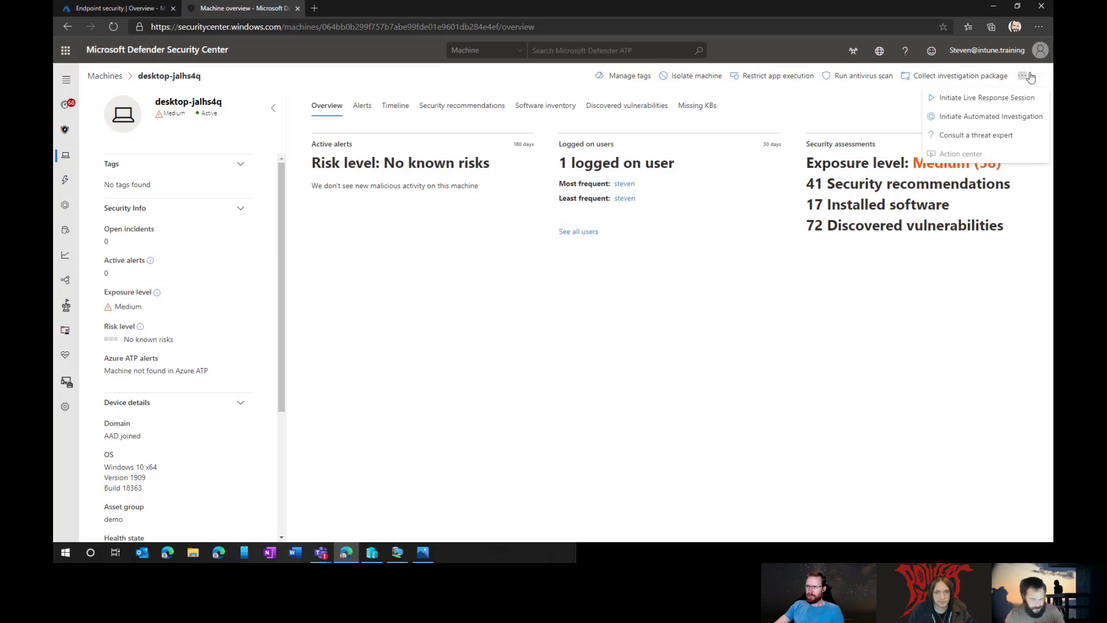
key("ctrl+plus")
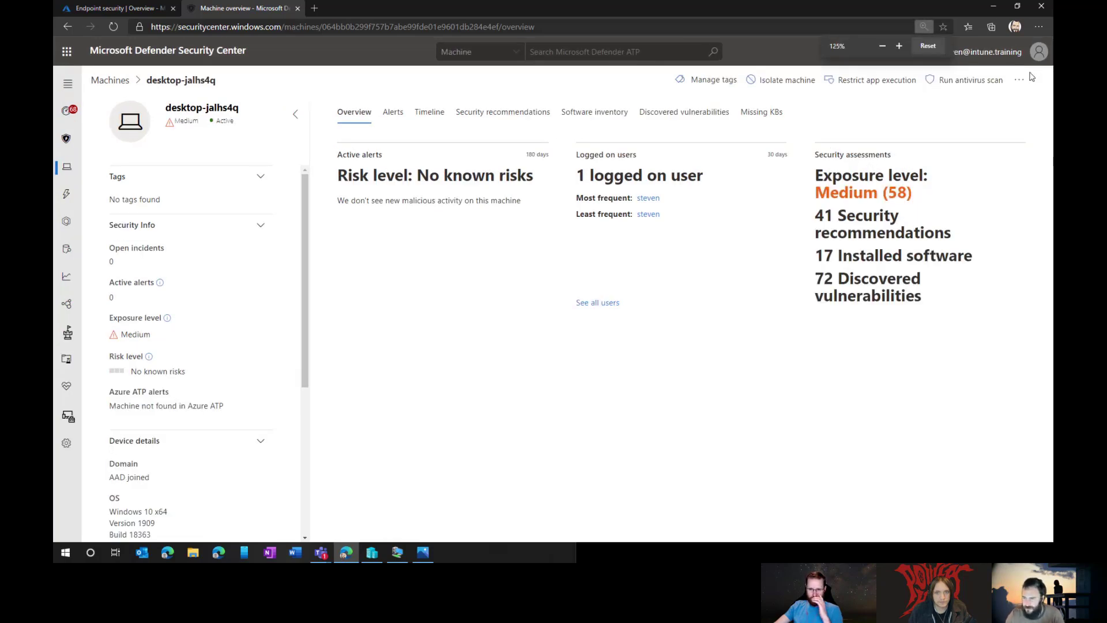
key("ctrl+plus")
left_click(1016, 86)
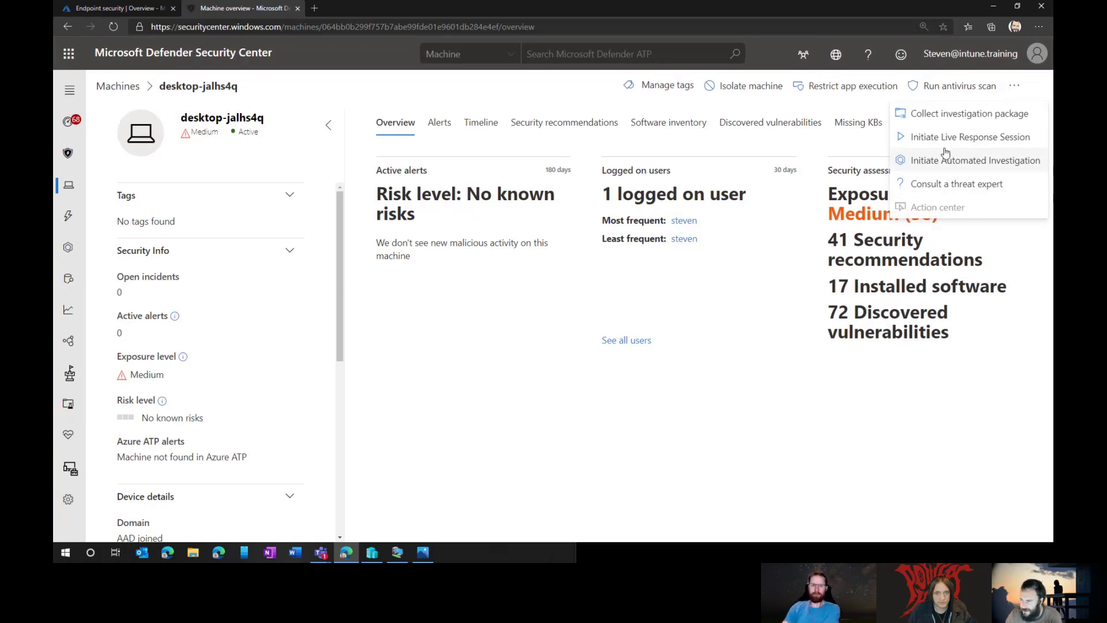
left_click(975, 139)
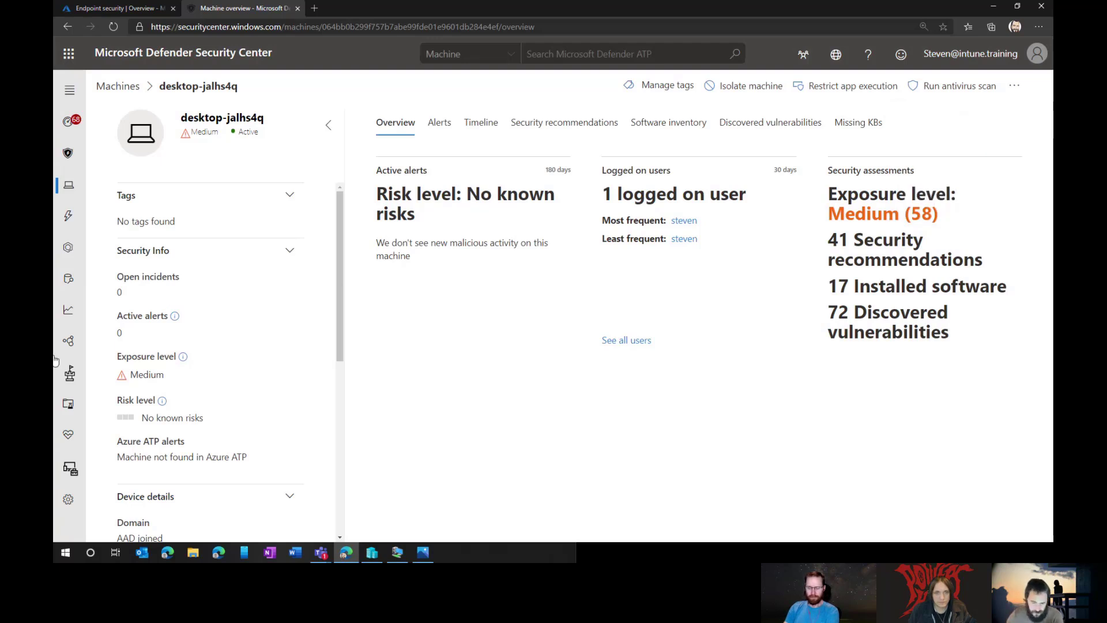
left_click(68, 498)
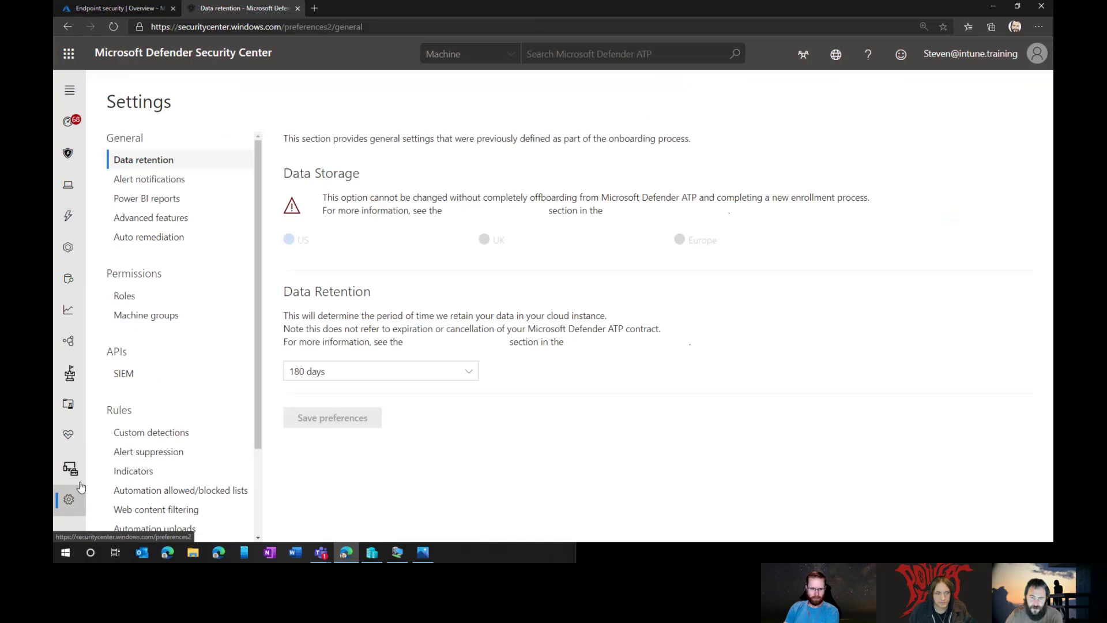
Step: In Advanced features, confirm Live Response and unsigned script execution are On, then return to Machines
left_click(163, 218)
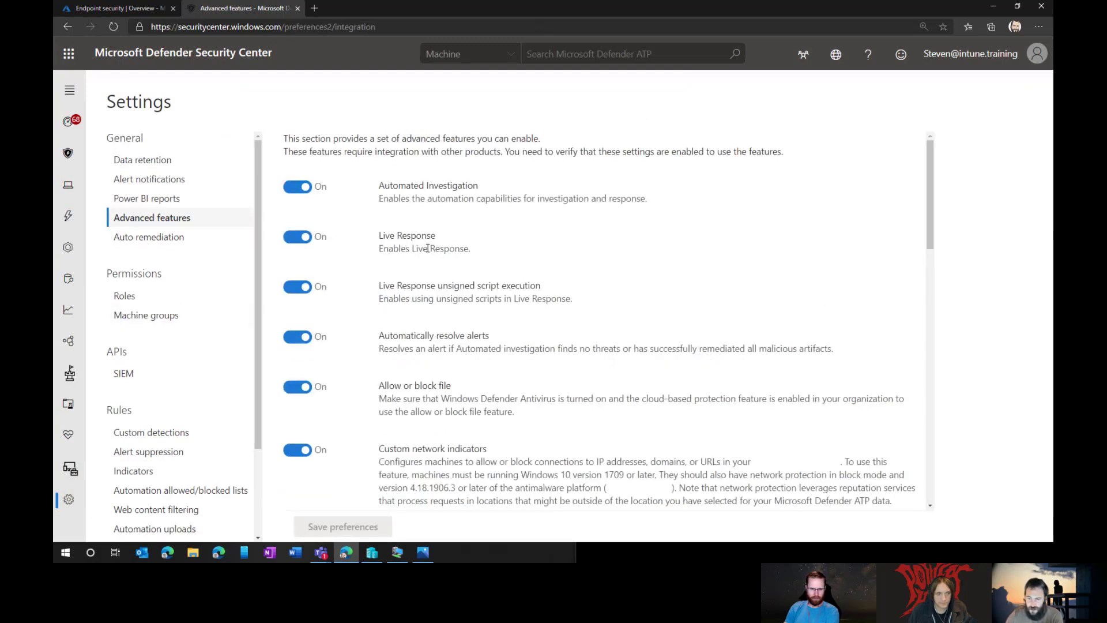
left_click_drag(373, 233, 604, 306)
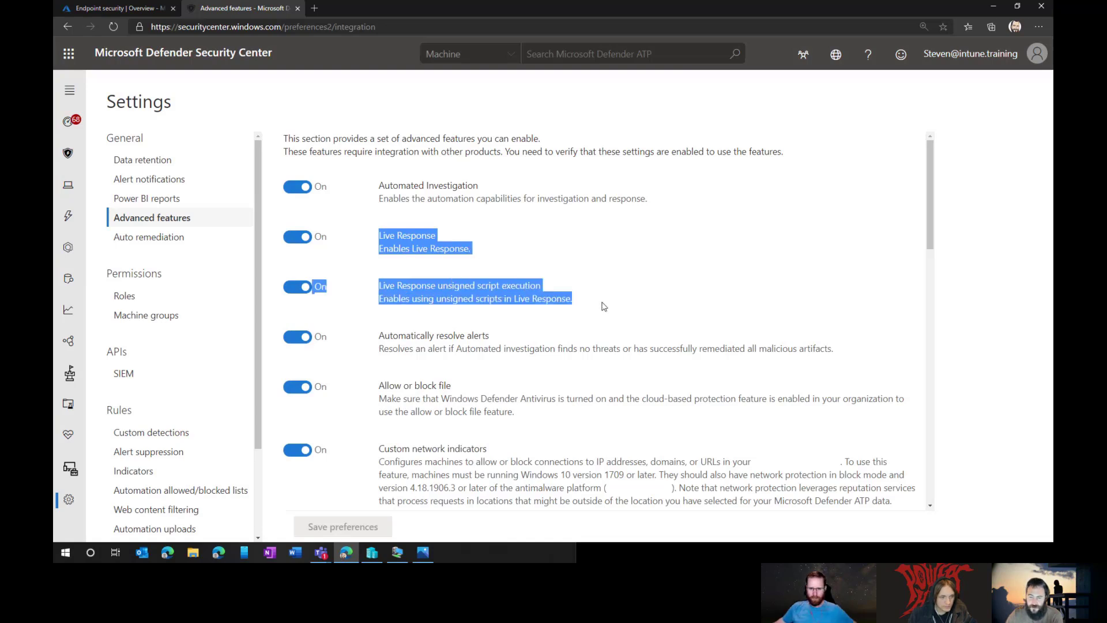
left_click_drag(377, 233, 497, 254)
left_click(497, 254)
left_click_drag(575, 300, 378, 290)
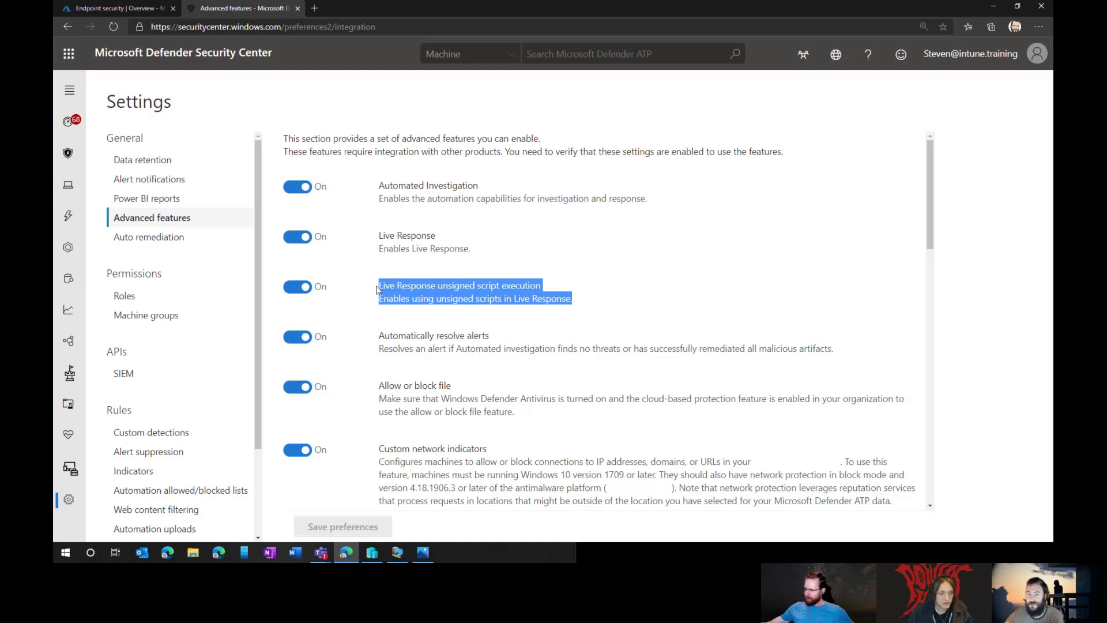
left_click(483, 256)
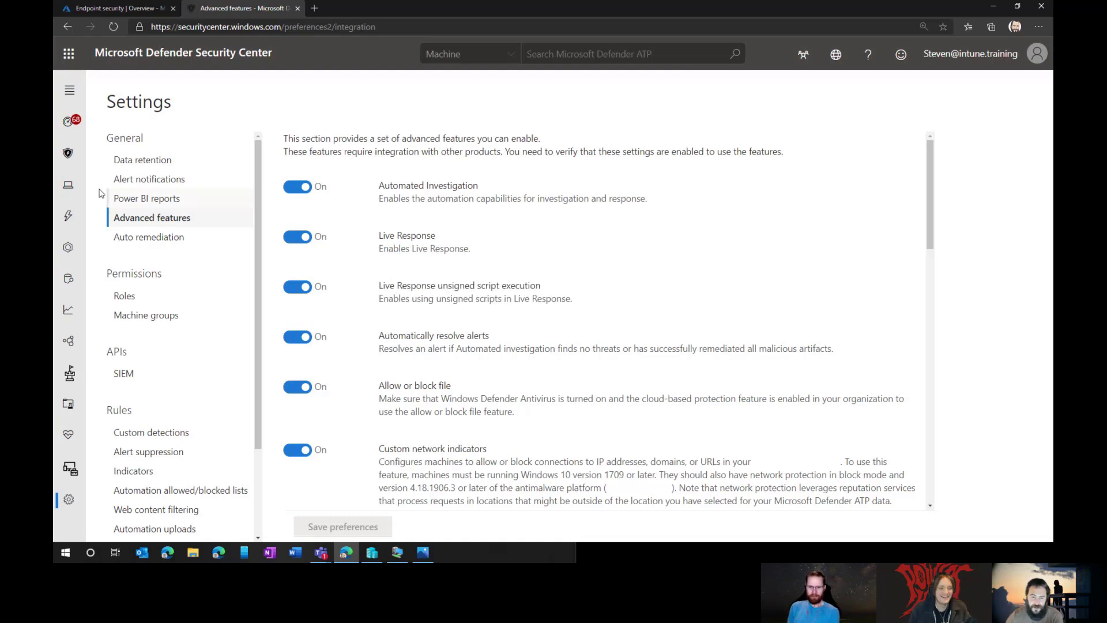
left_click(67, 190)
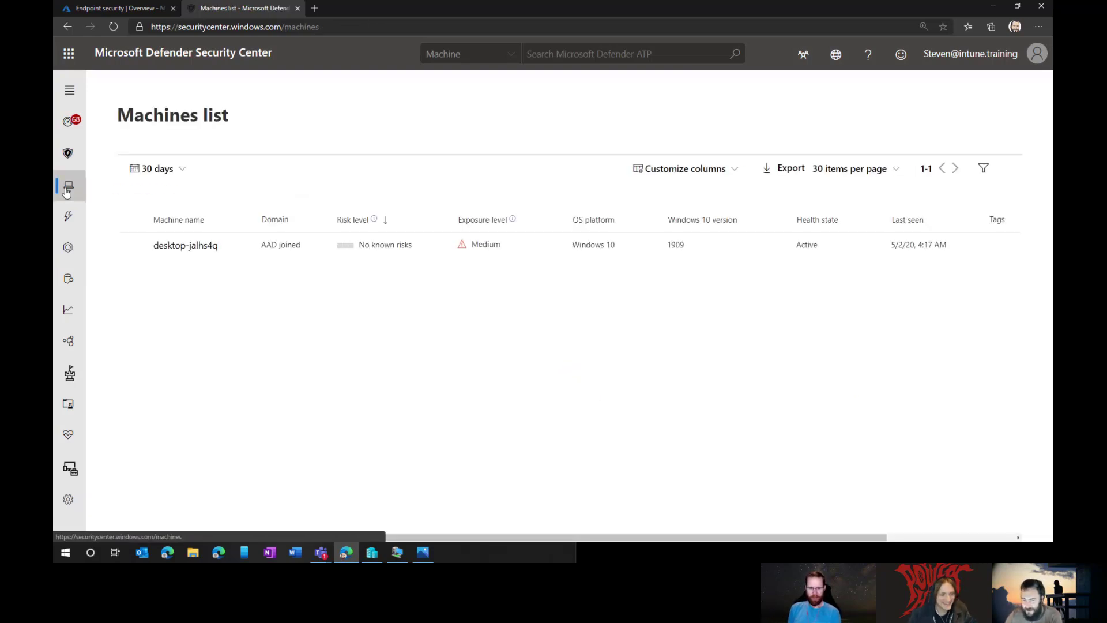
Step: Initiate a Live Response session on desktop-jalhs4q from its actions menu
left_click(185, 247)
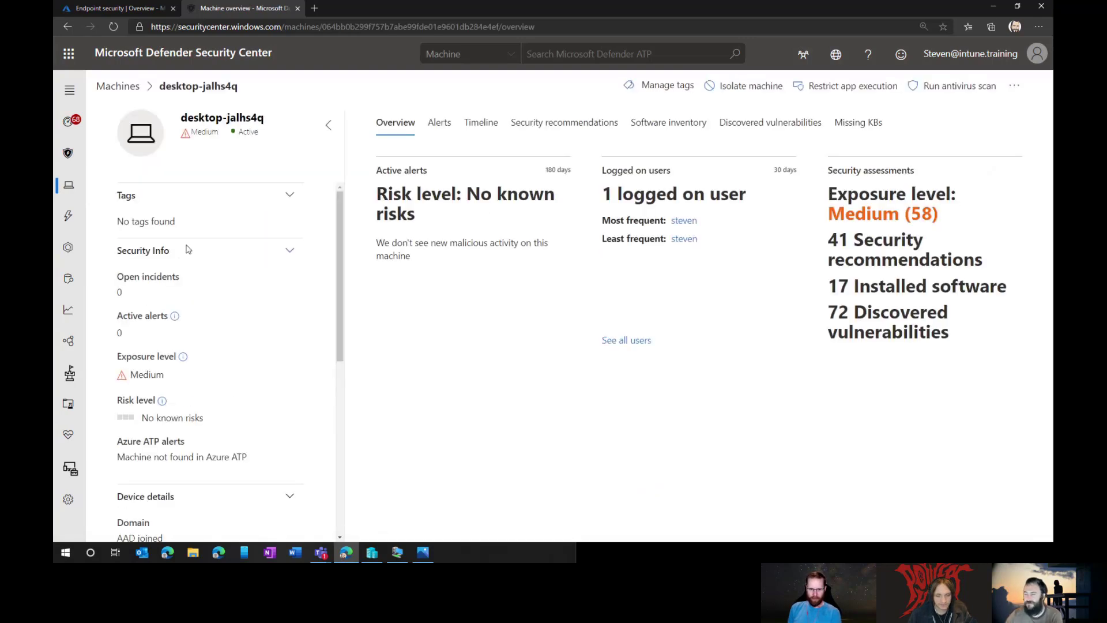
left_click(1014, 87)
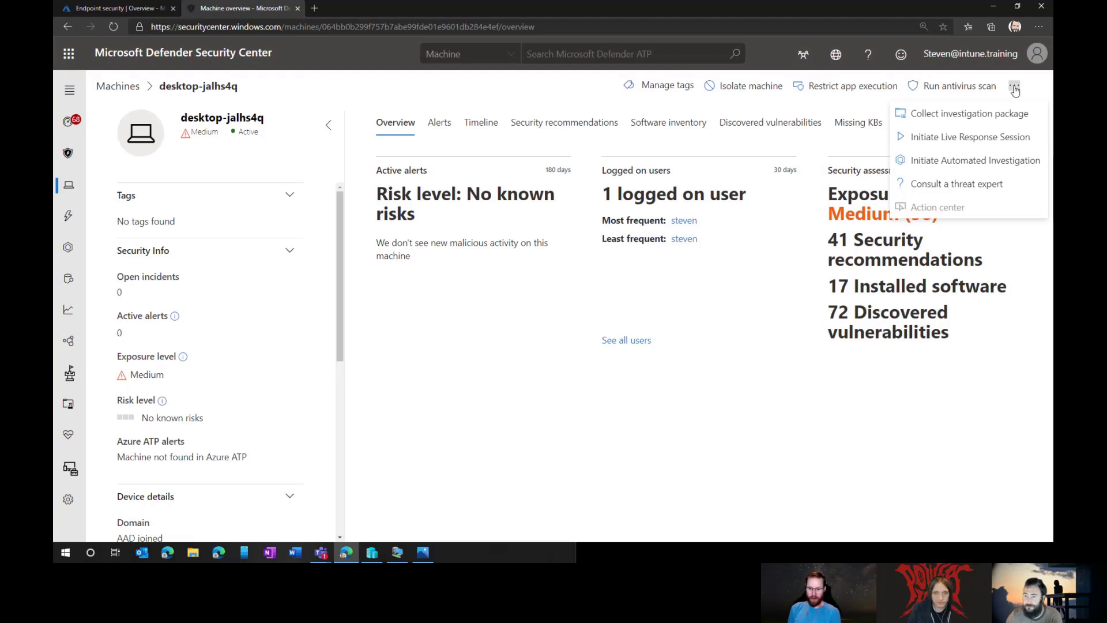
left_click(978, 137)
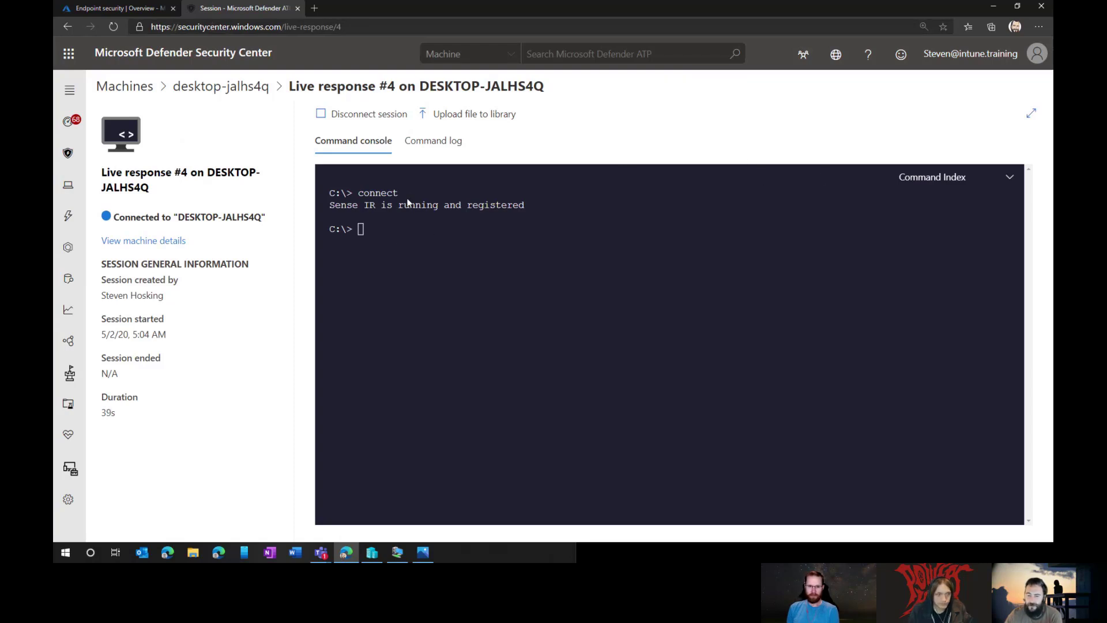
Step: Run ls in the live response console and bring up the VM connection window
left_click(448, 233)
type("ls")
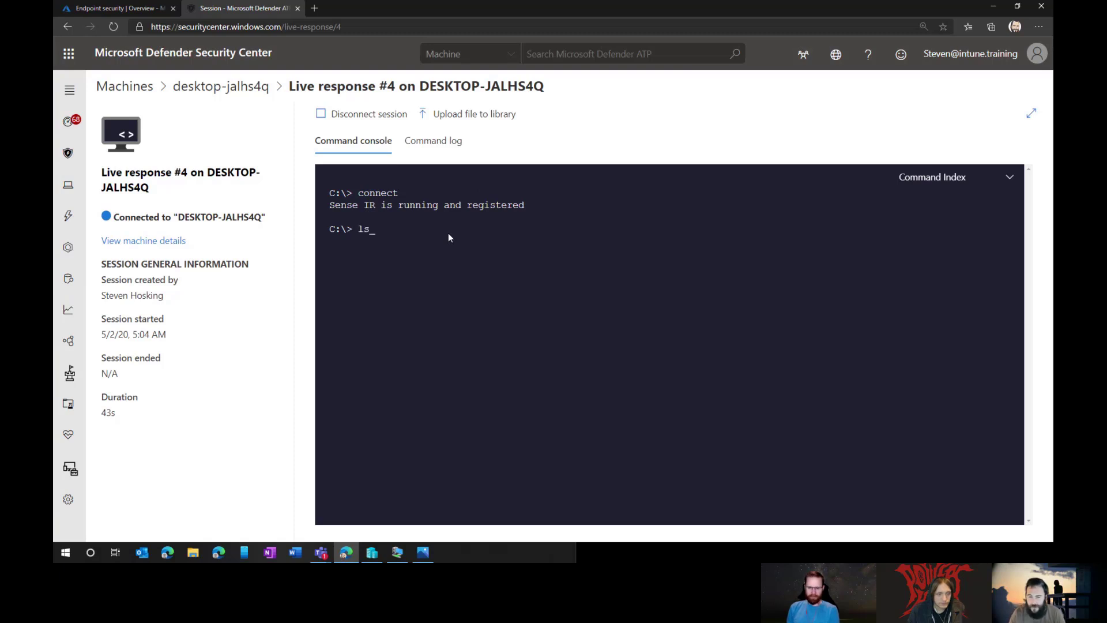
left_click(397, 552)
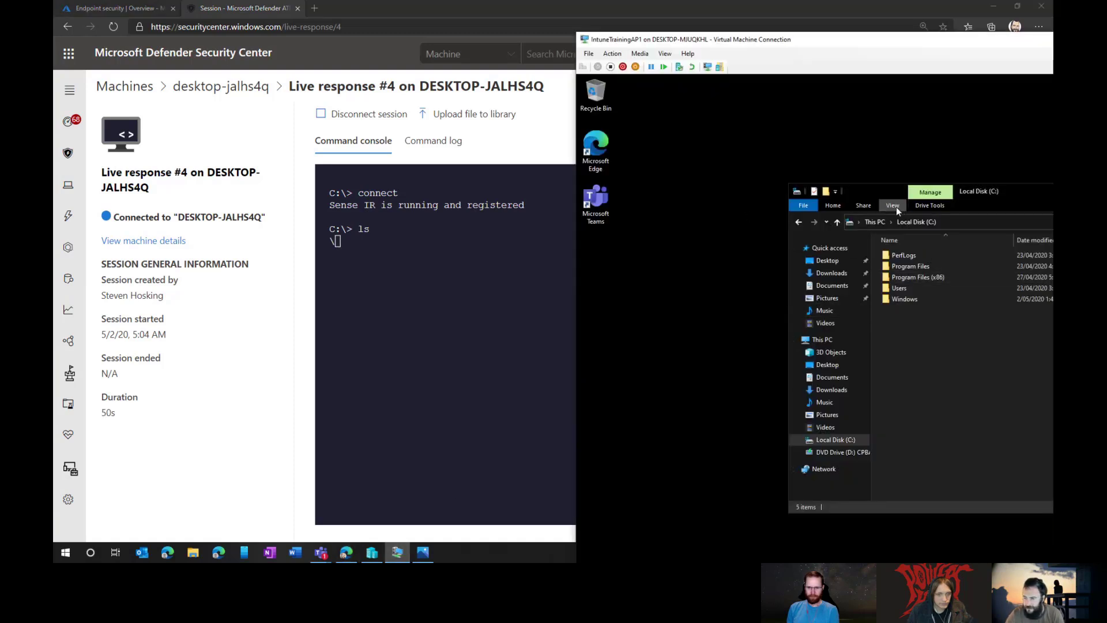
Step: Turn on hidden items in the VM's File Explorer listing of C:
left_click_drag(891, 190, 662, 178)
left_click(664, 195)
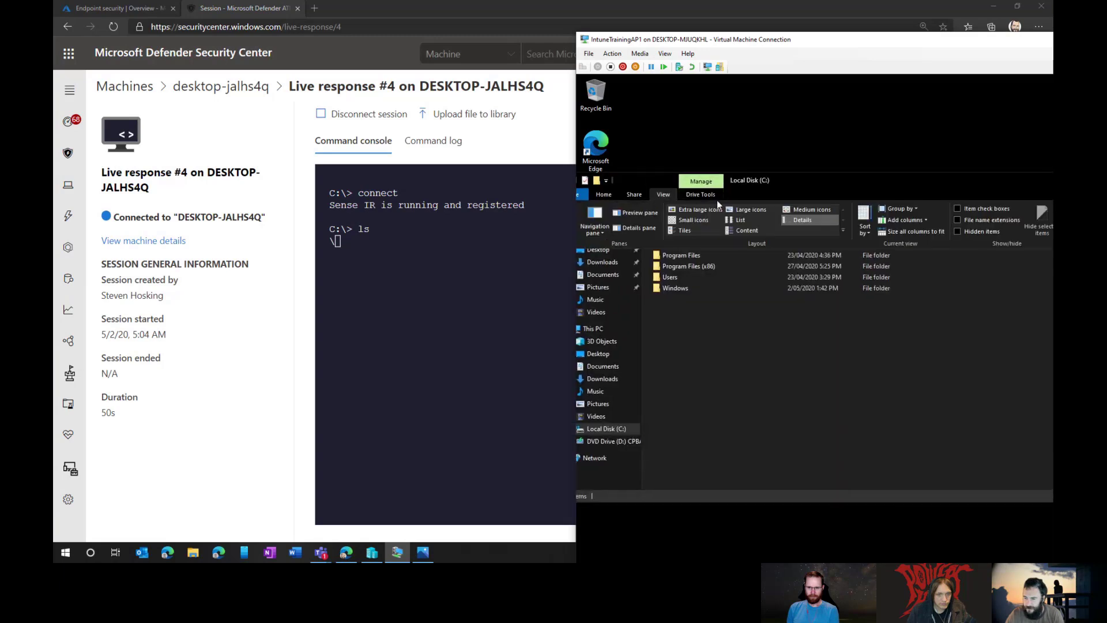
left_click(974, 232)
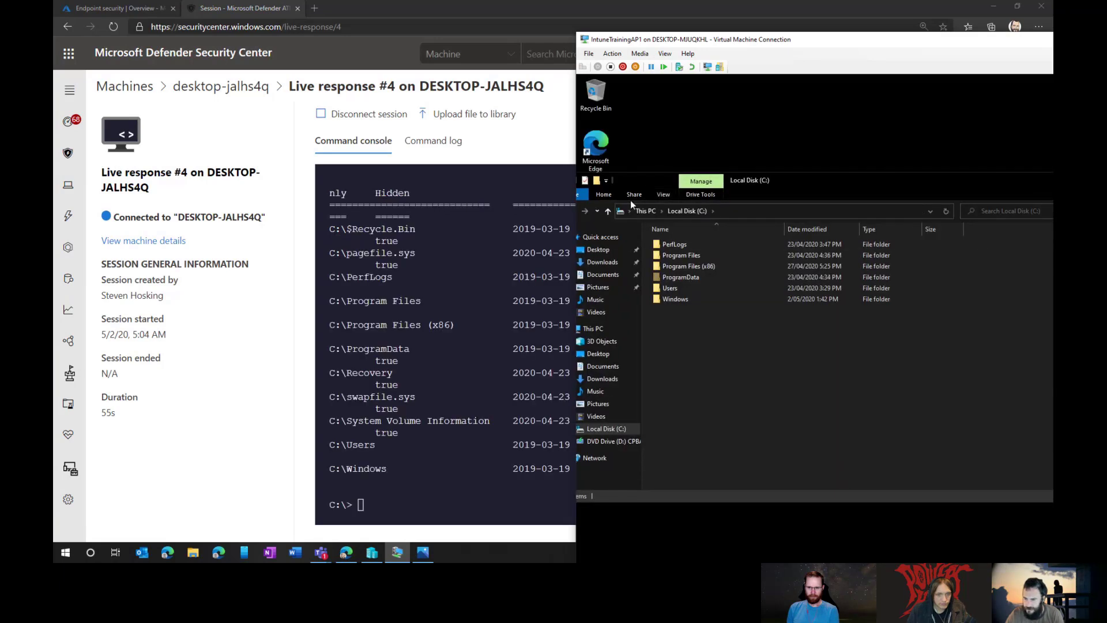
left_click(663, 195)
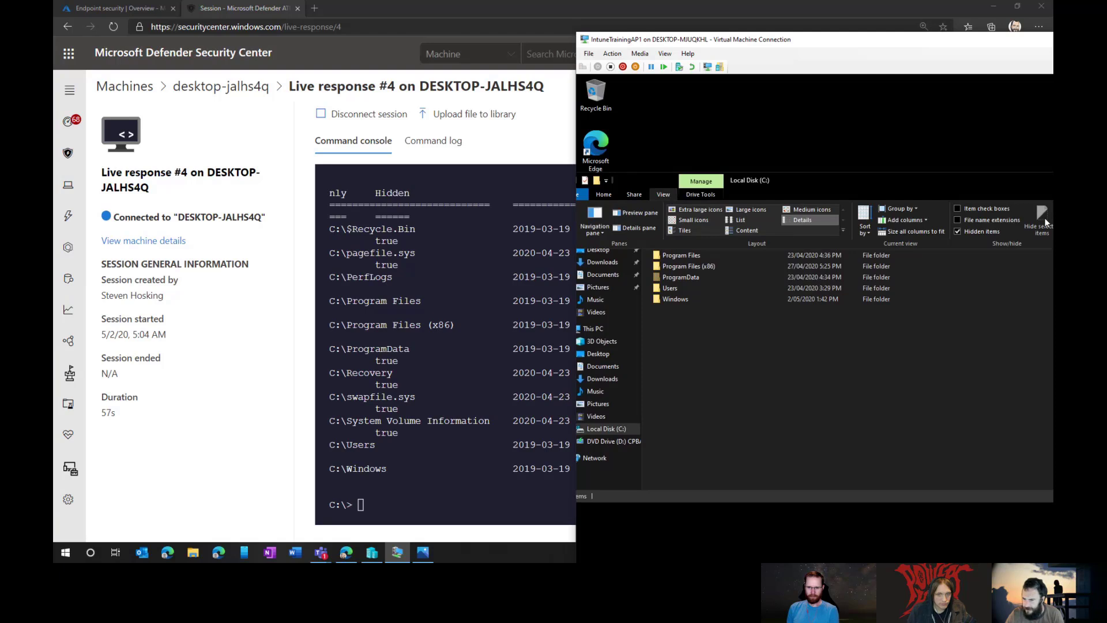
Step: Maximize the VM's Explorer, check Local Disk (C:) properties, and show the View options
left_click_drag(929, 183, 796, 182)
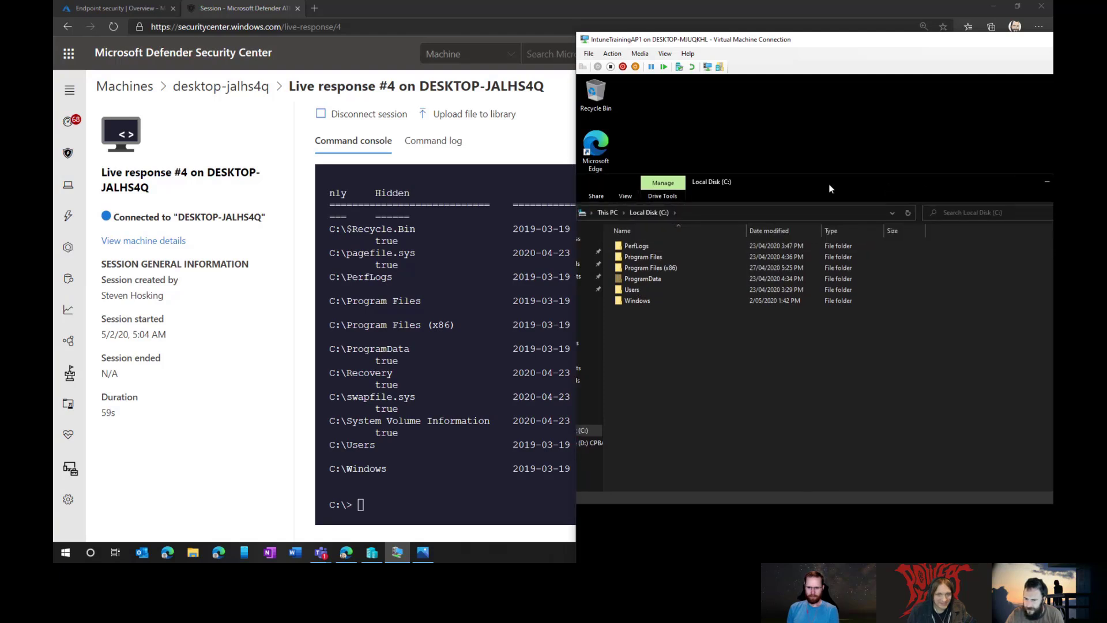
double_click(767, 183)
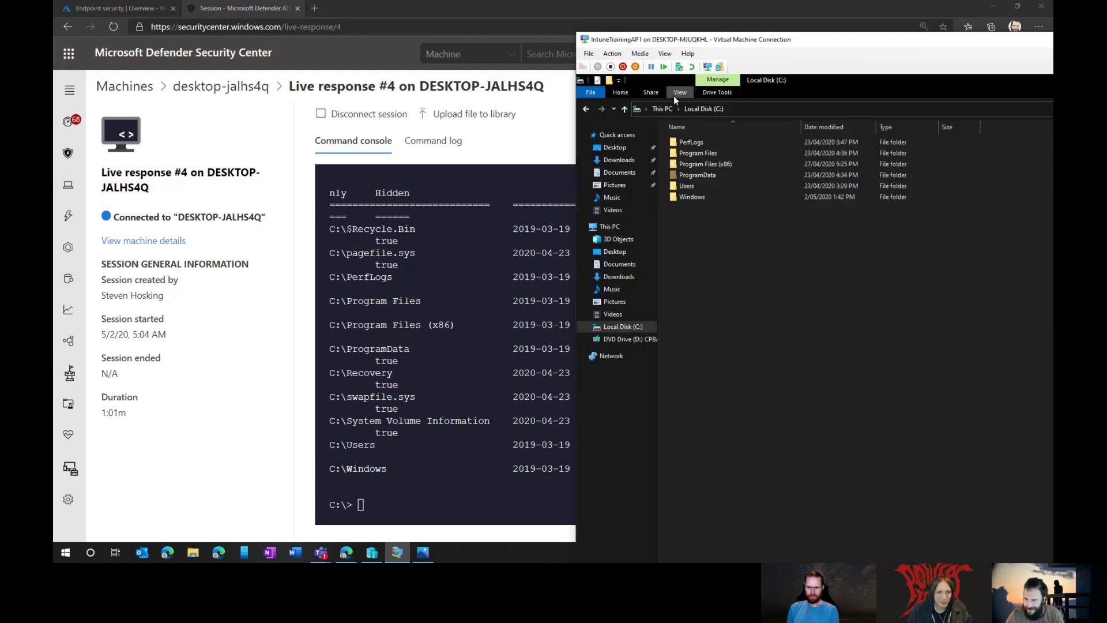
right_click(769, 293)
left_click(807, 416)
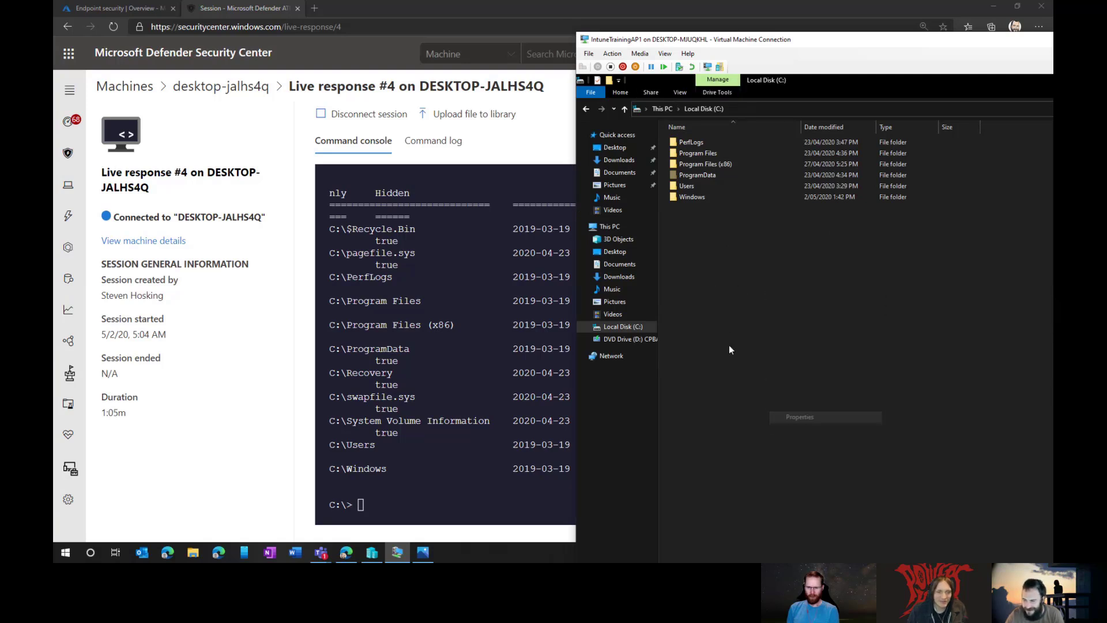
key("Escape")
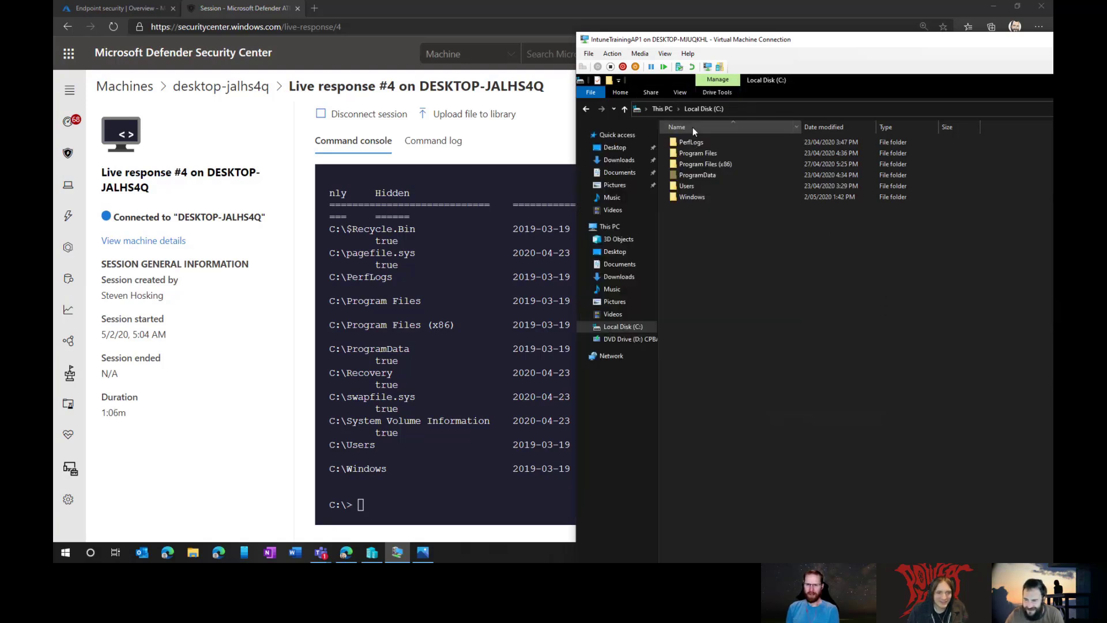
left_click(720, 93)
left_click(682, 94)
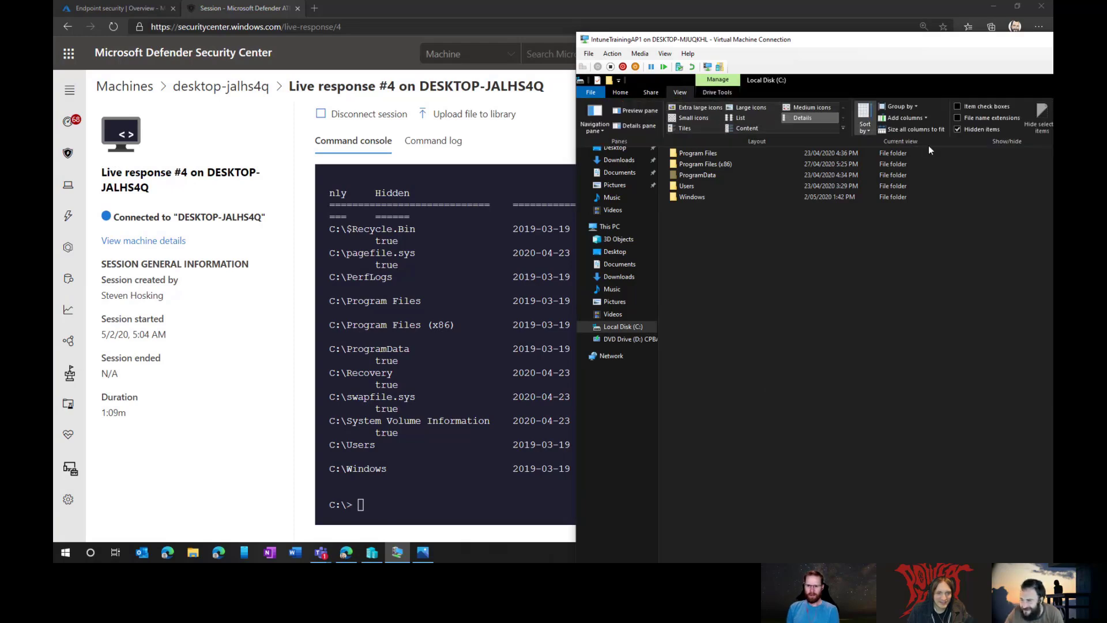
Step: Uncheck 'Hide protected operating system files' in Folder Options, confirm Yes, and apply with OK
left_click_drag(1009, 40, 810, 40)
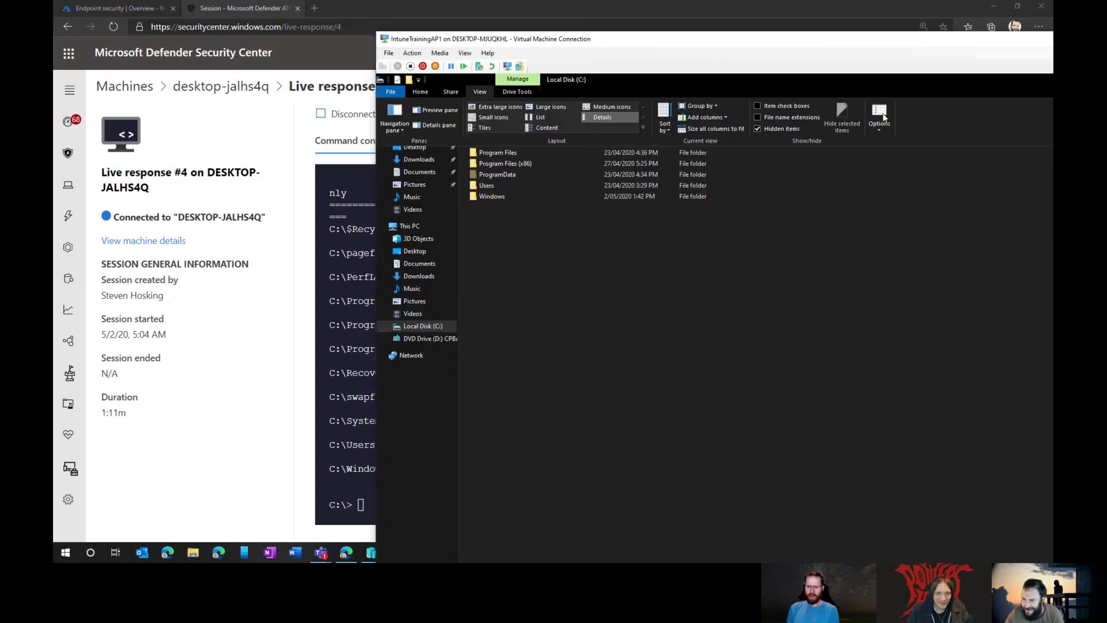
left_click(880, 115)
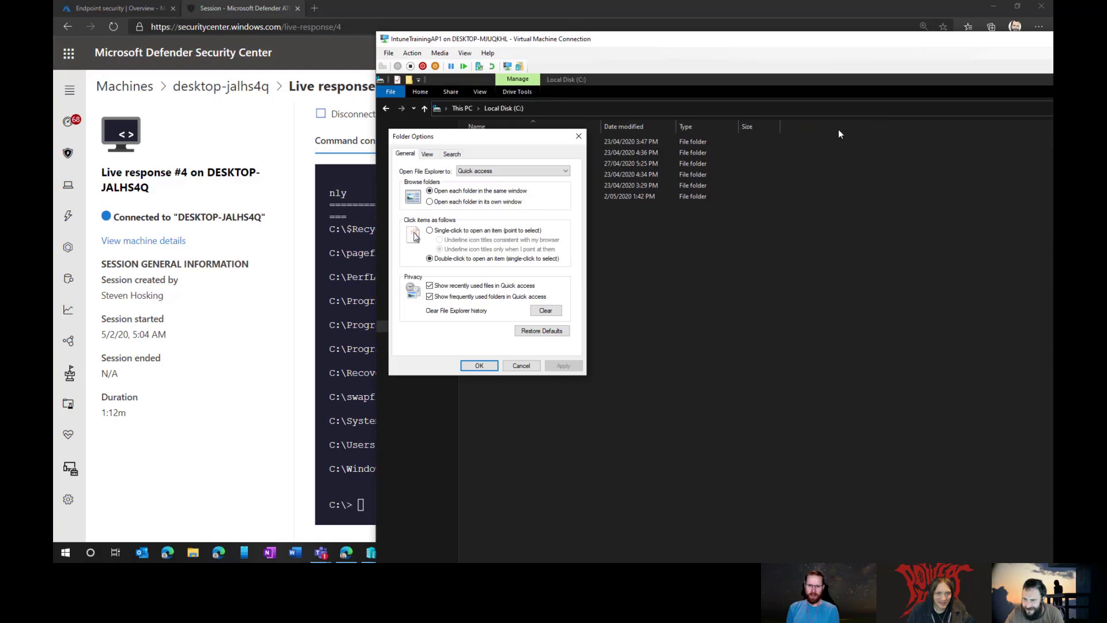
left_click(427, 154)
scroll(482, 281, "down", 3)
scroll(482, 281, "up", 1)
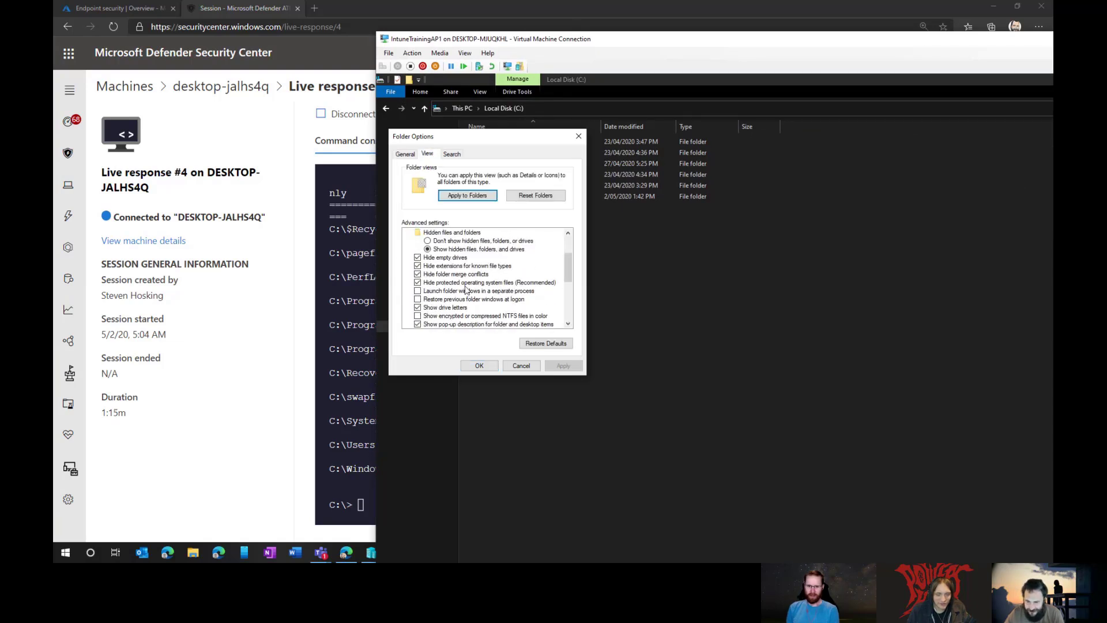
left_click(417, 282)
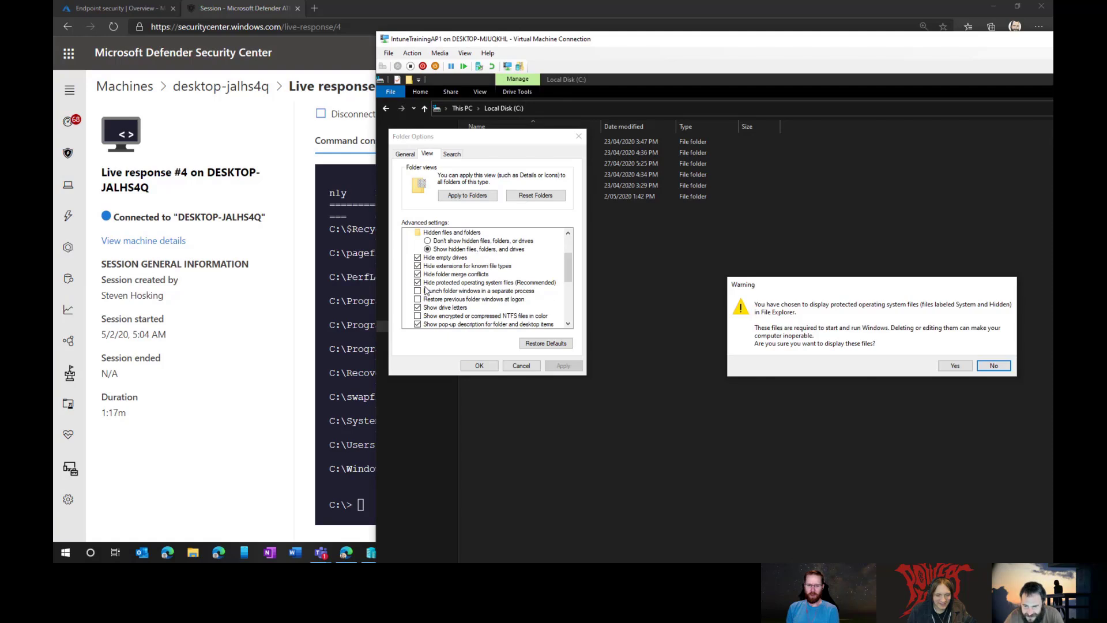
left_click(955, 366)
left_click(478, 366)
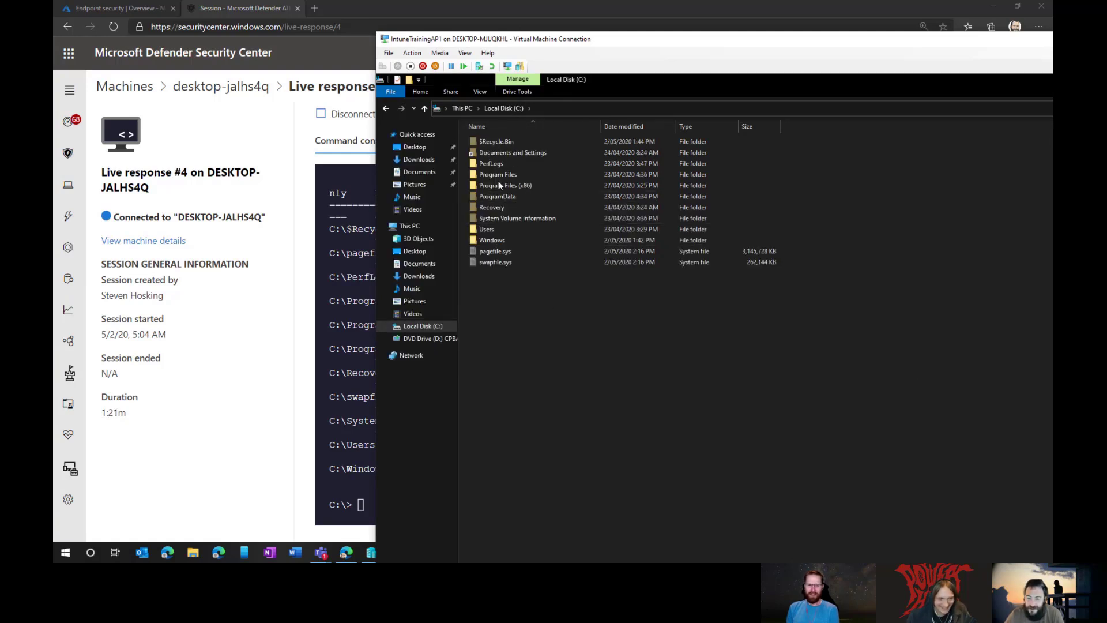
Step: Snap the VM window to the right half of the screen
left_click(479, 92)
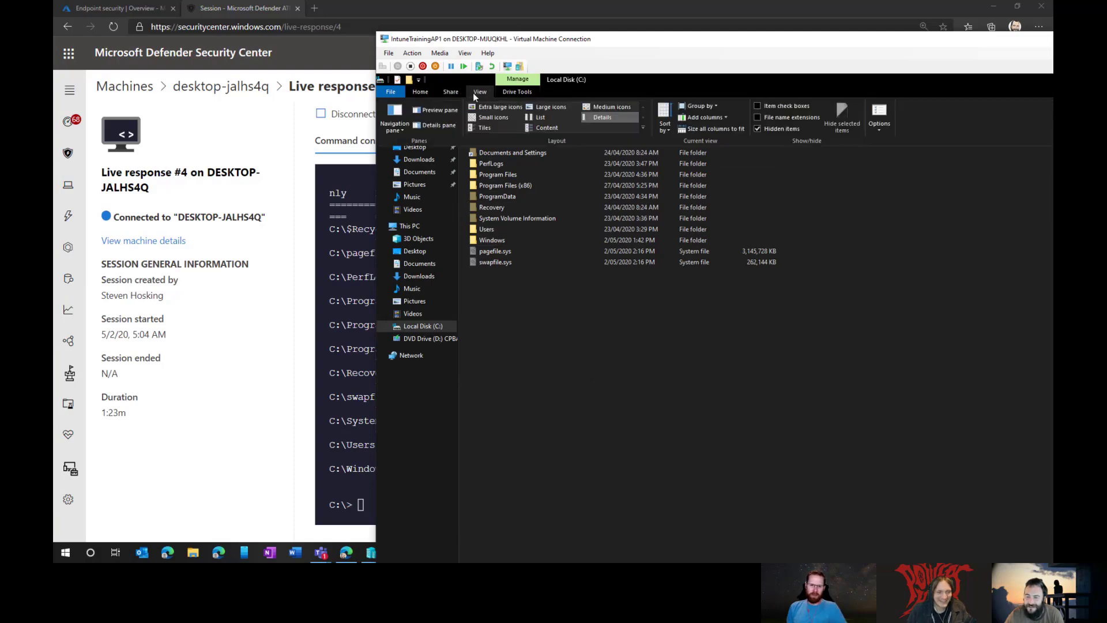
left_click(756, 117)
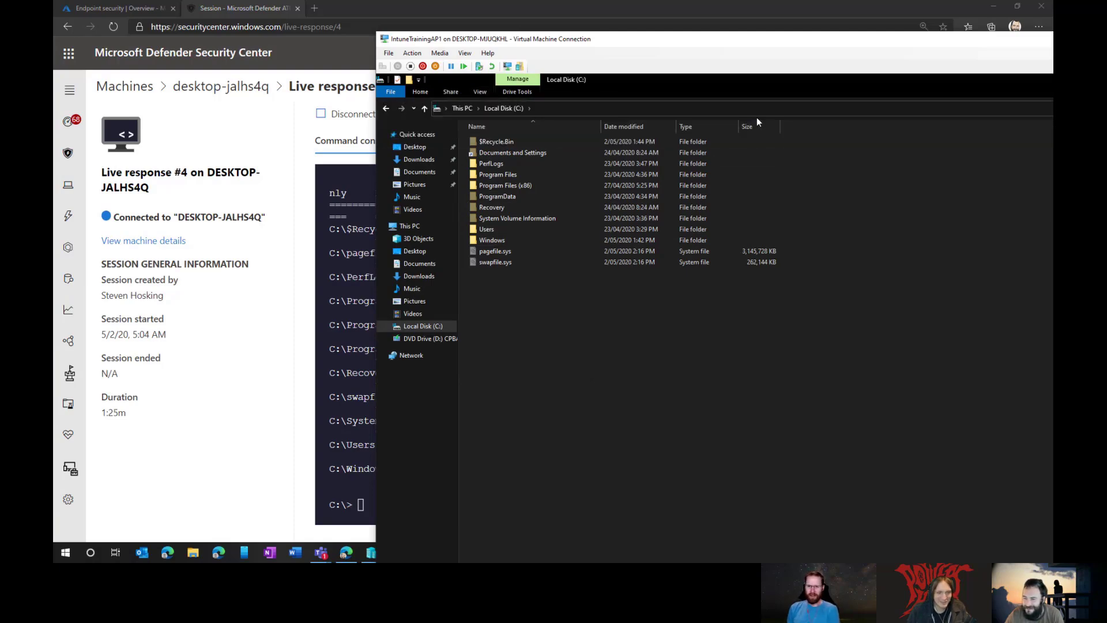
left_click_drag(644, 47, 1053, 110)
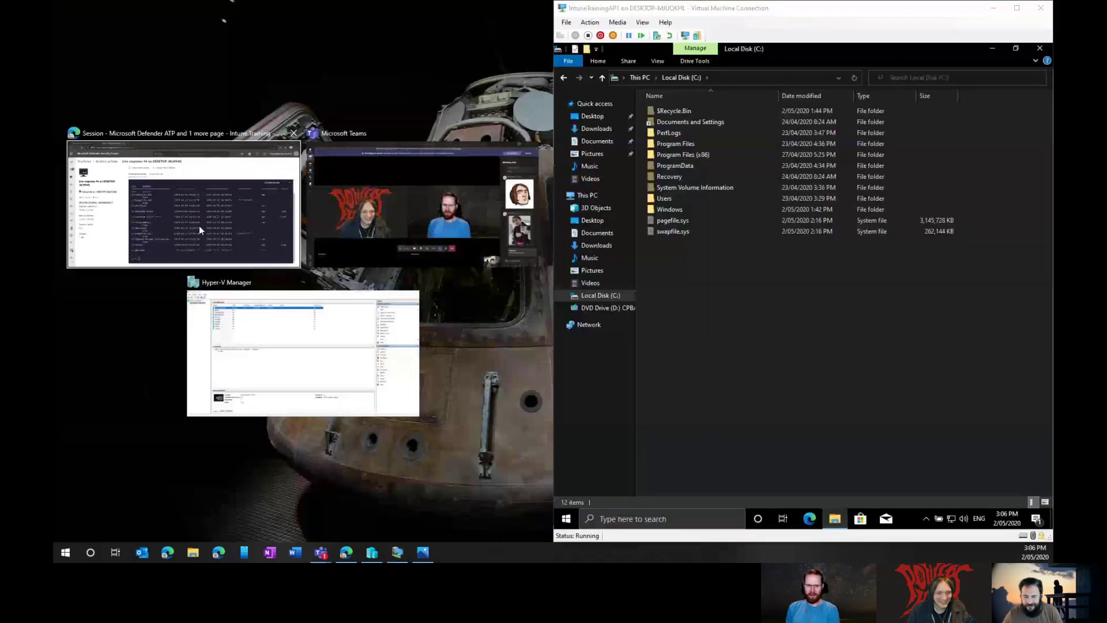
Step: Maximize the Defender browser and zoom the page out to 90%
left_click(199, 226)
scroll(413, 246, "down", 5)
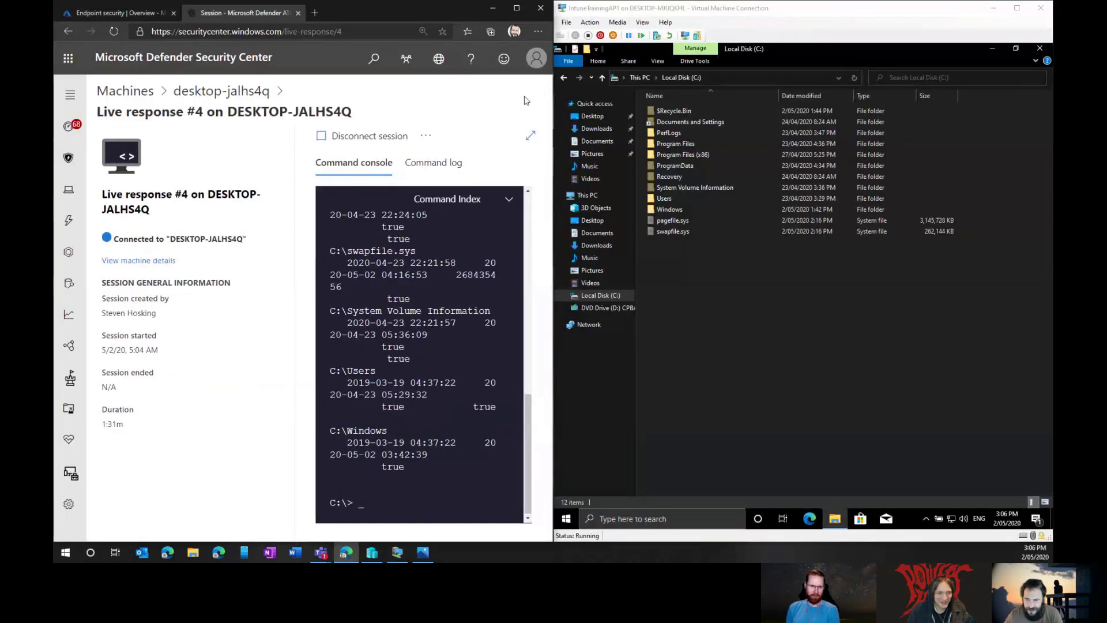
left_click_drag(743, 12, 744, 242)
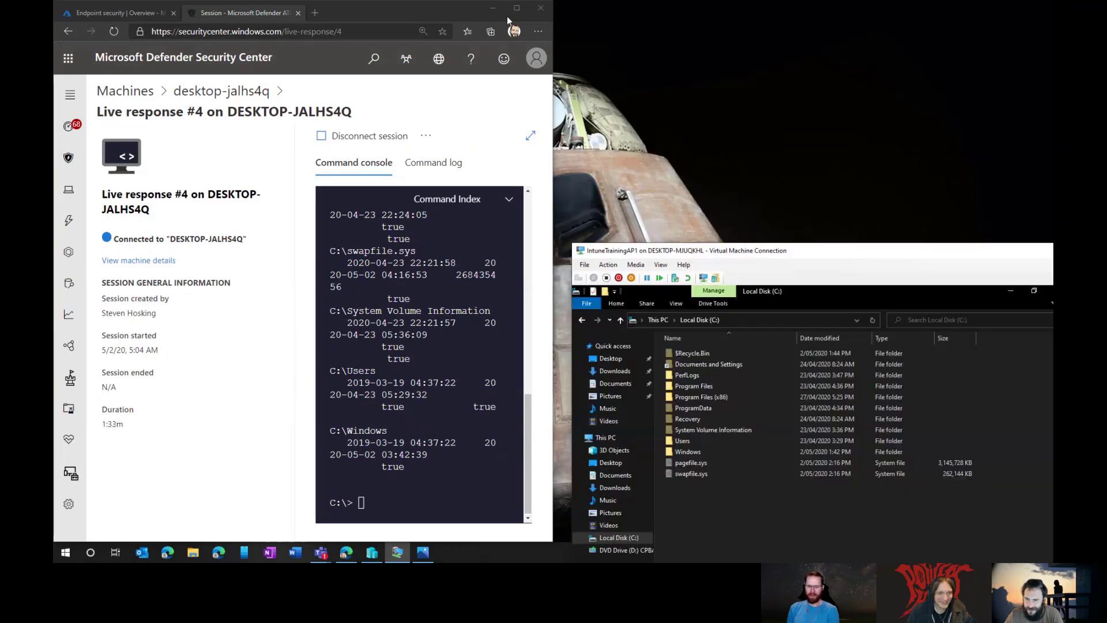
left_click(515, 12)
left_click(516, 12)
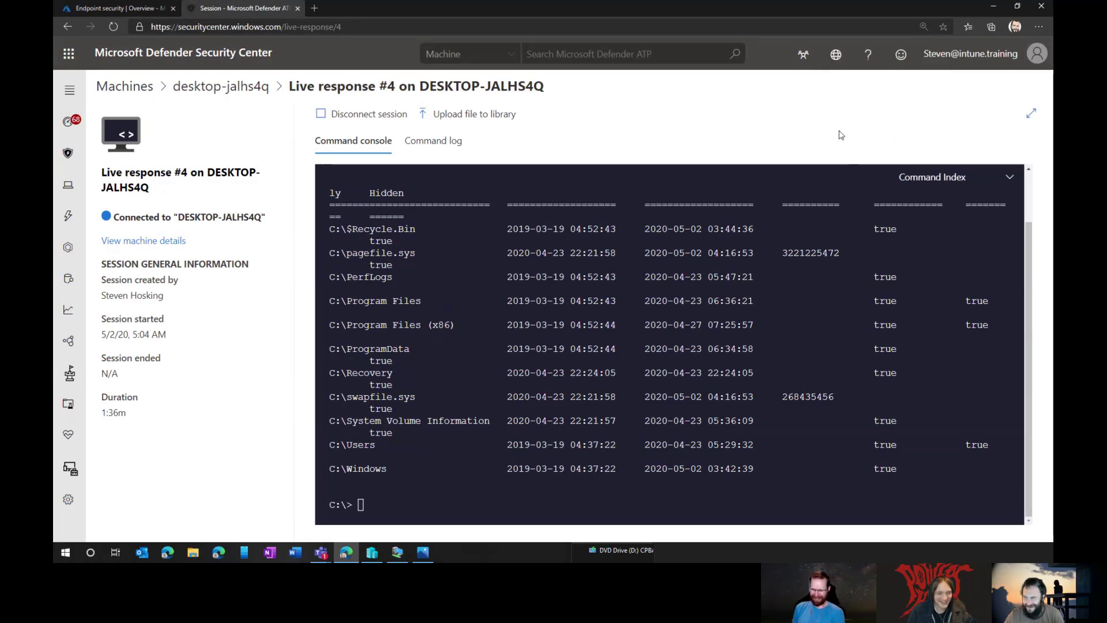
key("ctrl+minus")
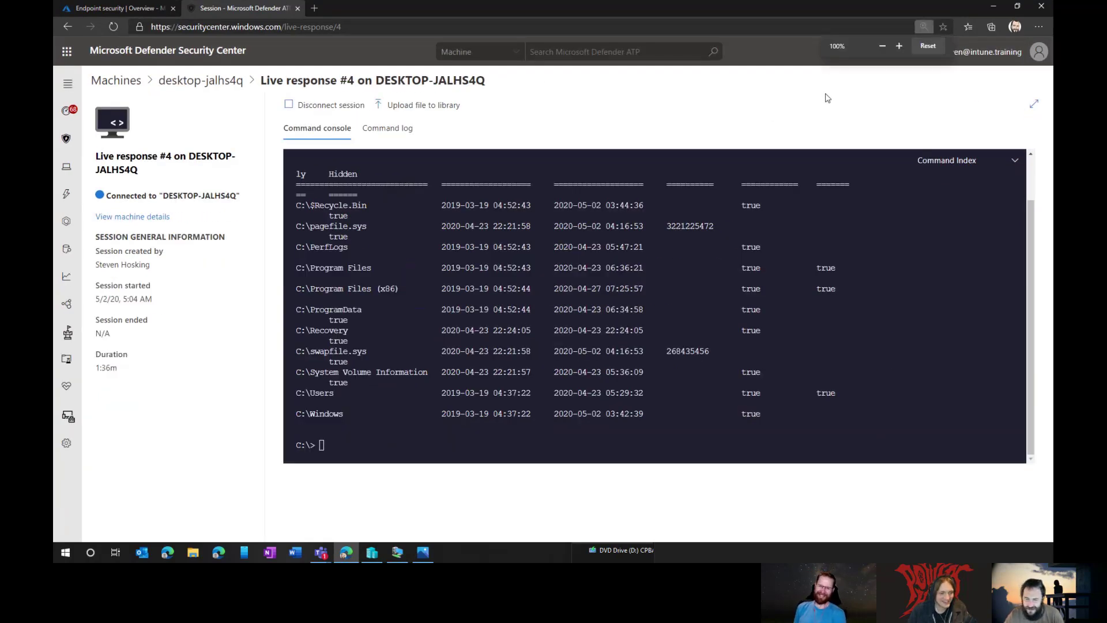
key("ctrl+minus")
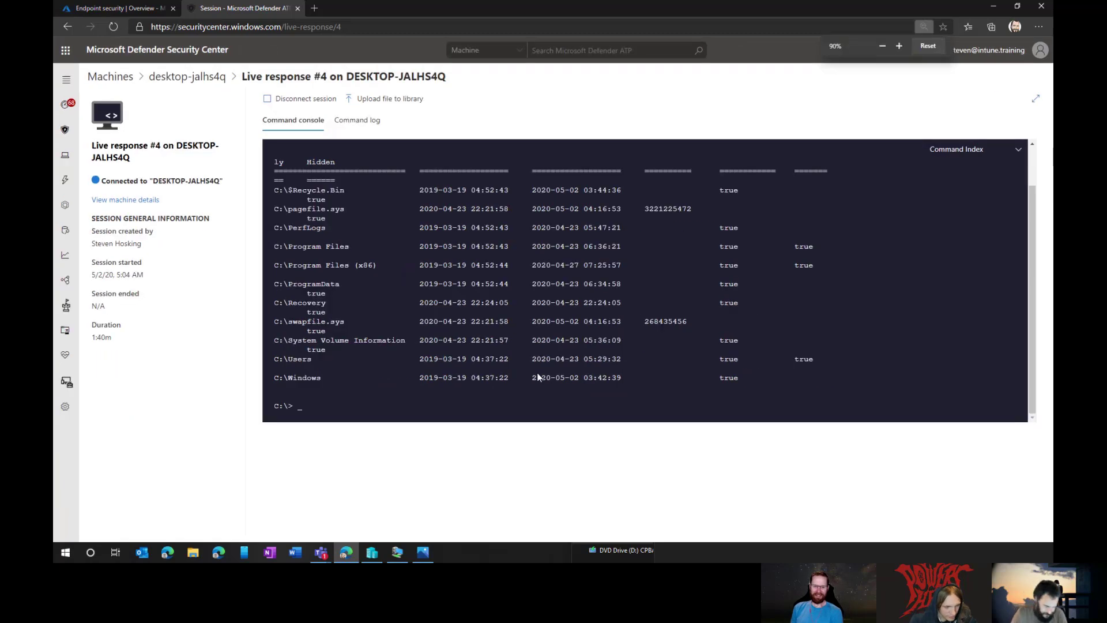
Step: Clear the console with cls and place the VM window top right for comparison
type("cls")
key("Return")
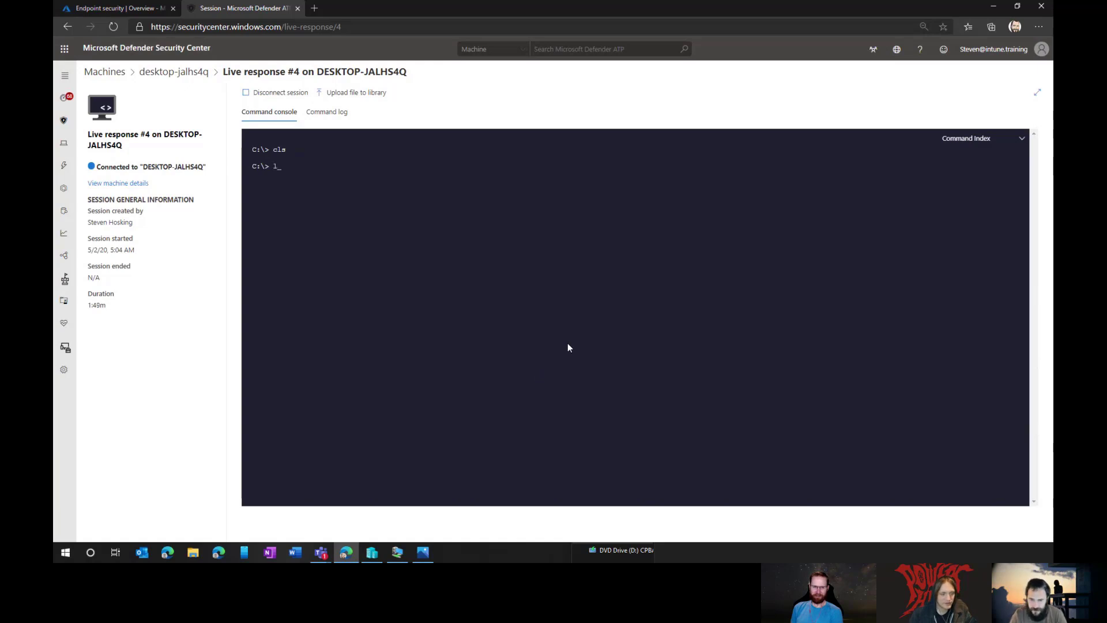
left_click(406, 551)
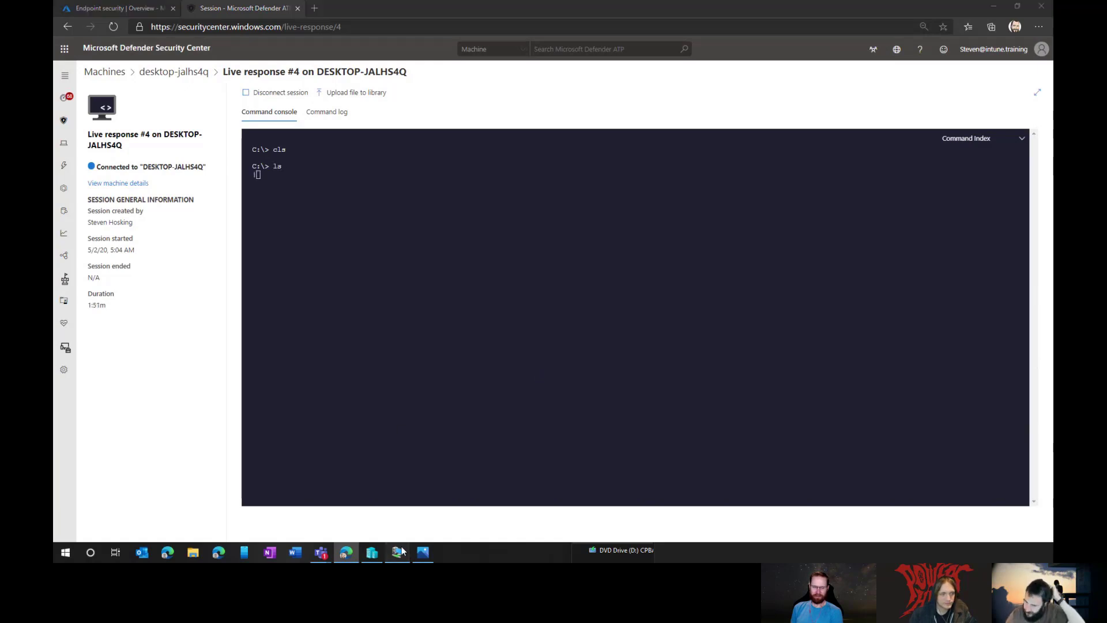
left_click_drag(771, 255, 948, 87)
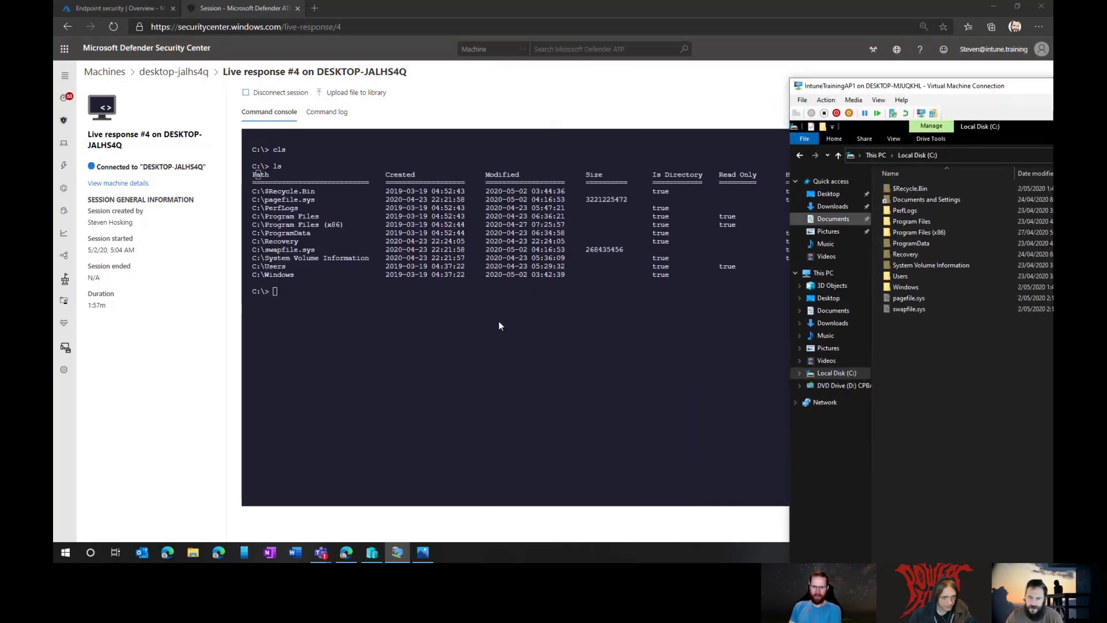
left_click(320, 299)
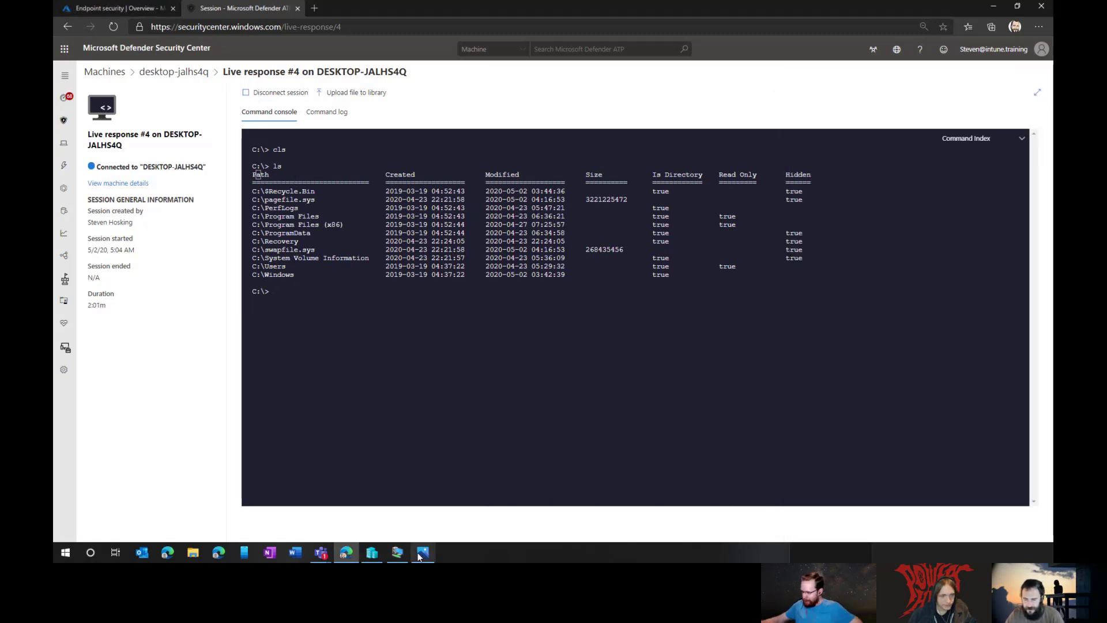
Step: Create a folder named demo at the VM's C:\ root, then type ls in the console
left_click(397, 553)
right_click(910, 389)
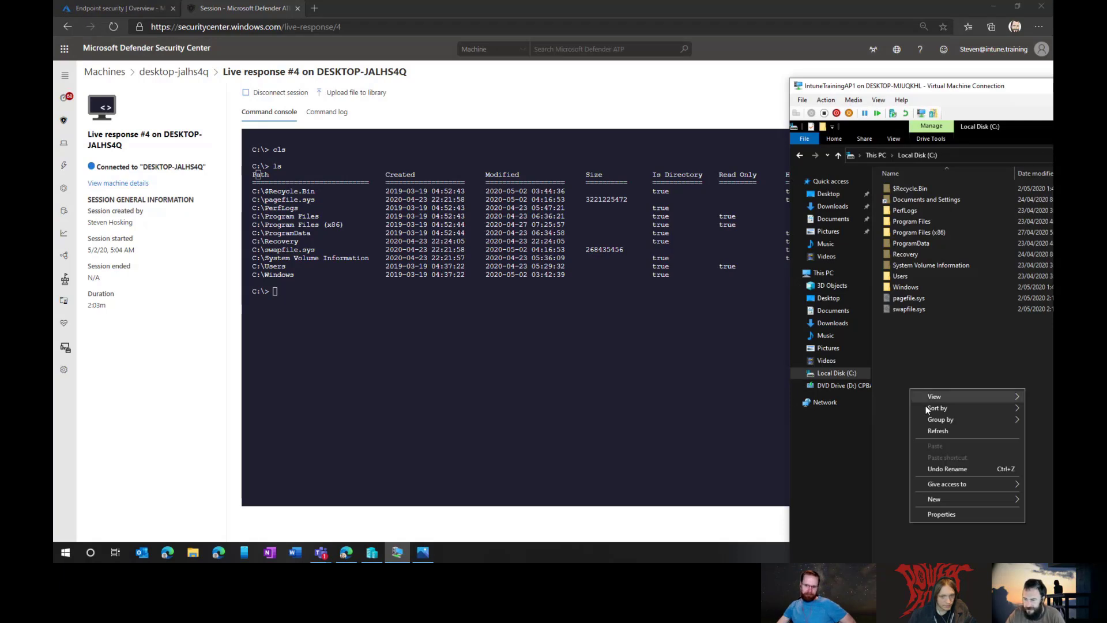
mouse_move(939, 501)
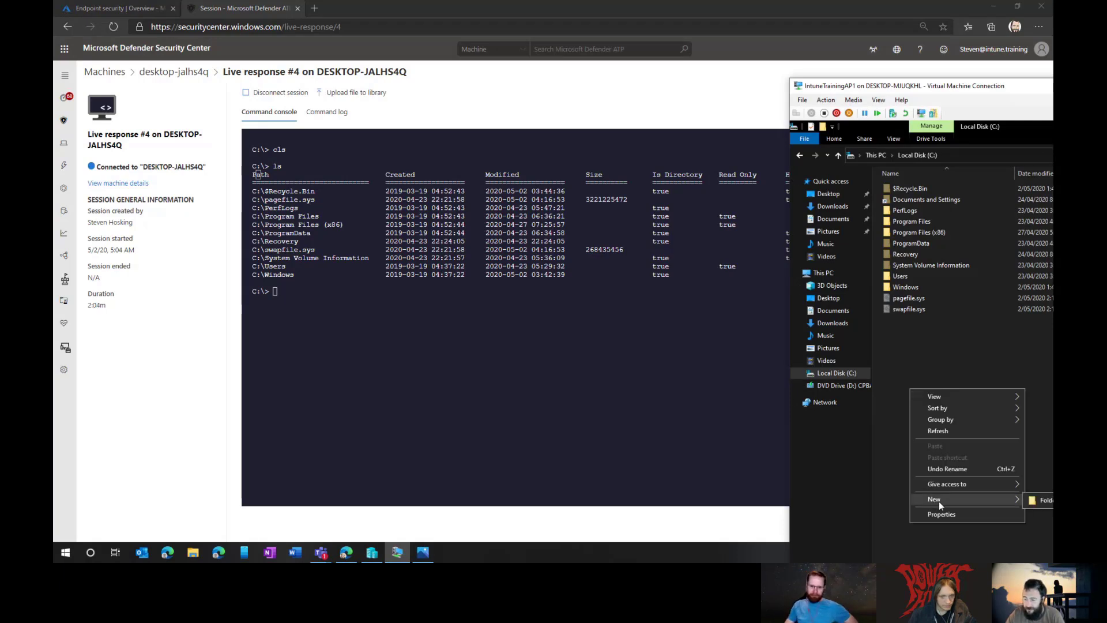
left_click(1046, 500)
type("desmo")
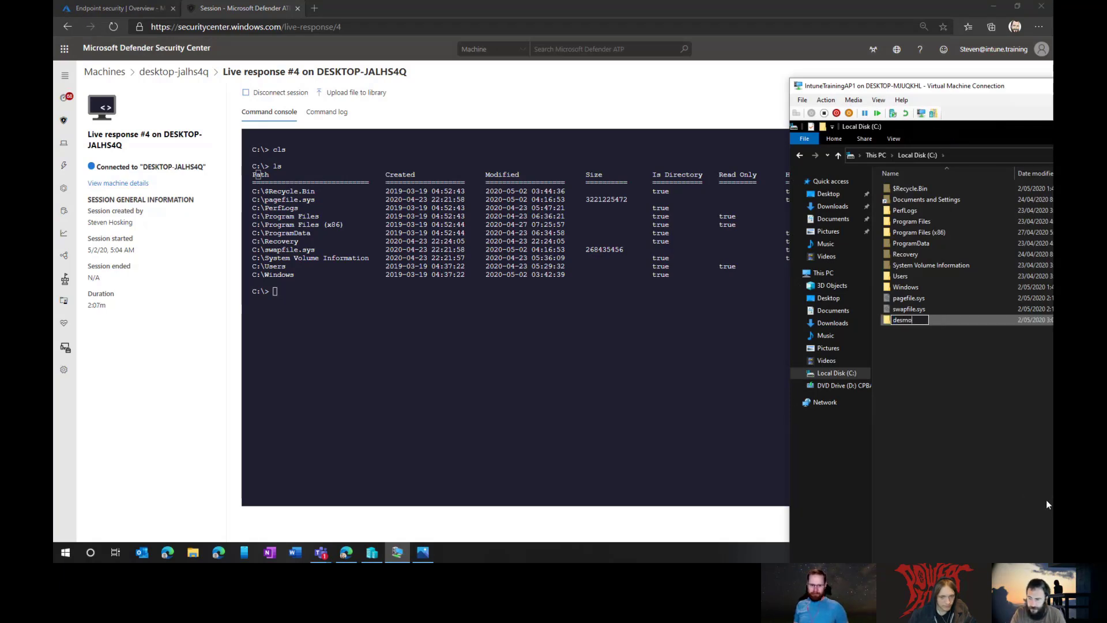
key("BackSpace")
key("BackSpace")
key("BackSpace")
type("mo")
key("Return")
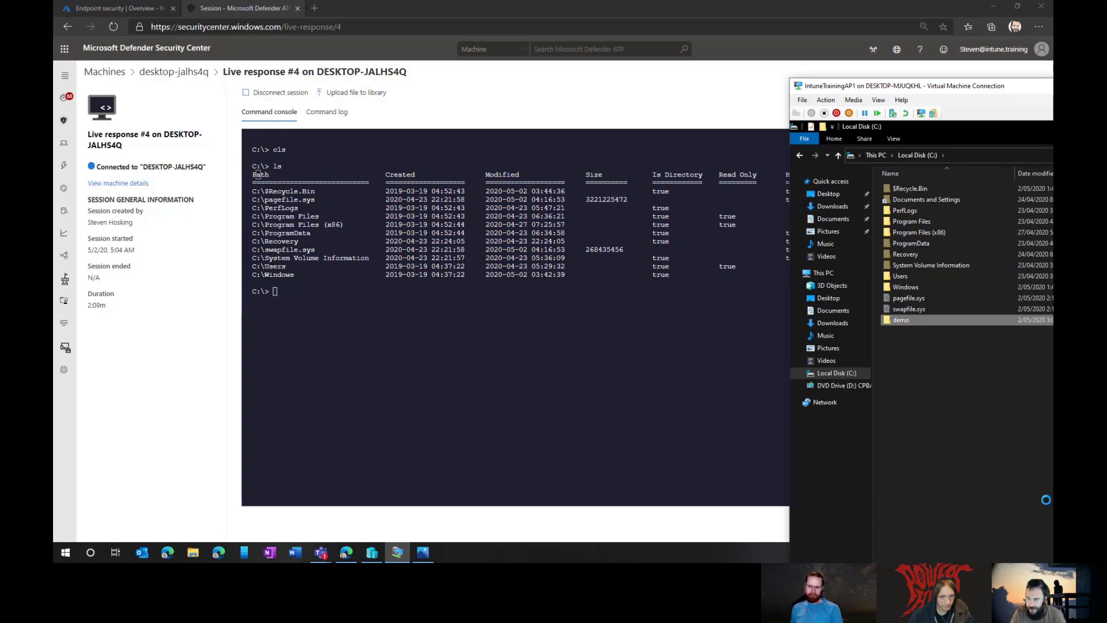
left_click(476, 402)
type("ls")
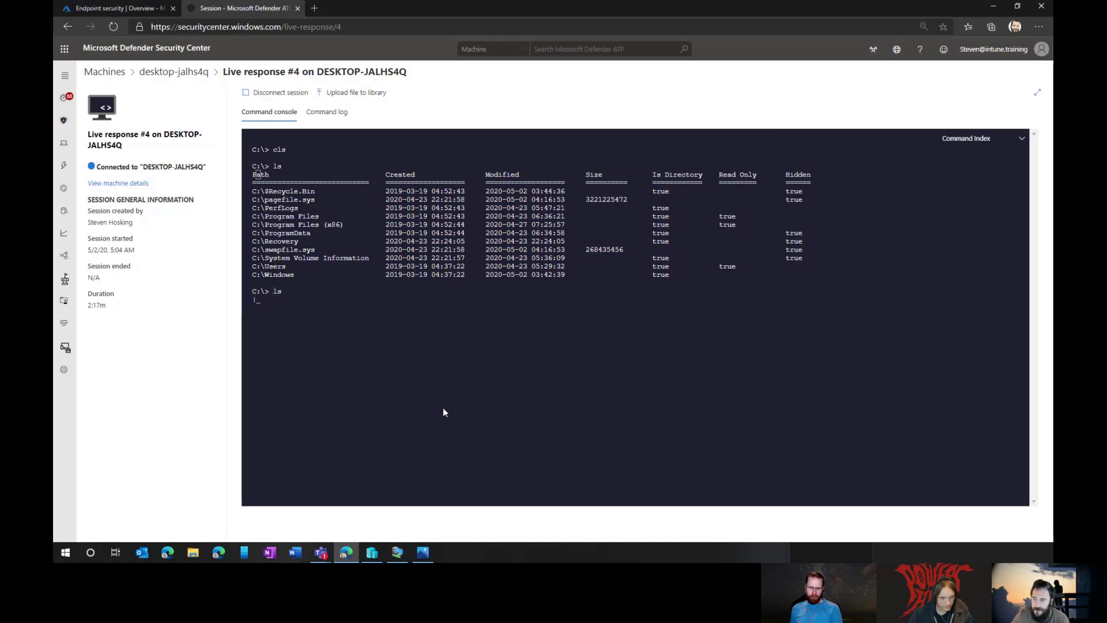
Step: Highlight C:\demo in the listing, then attempt new-item c:\demo\demo.txt
left_click_drag(250, 327, 581, 327)
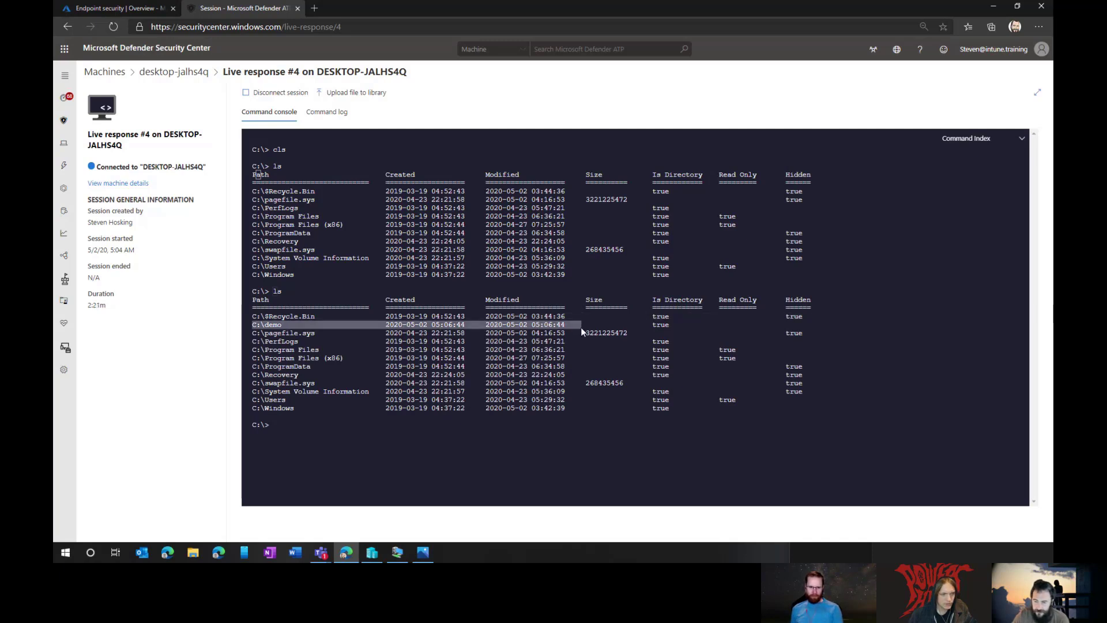
left_click(362, 435)
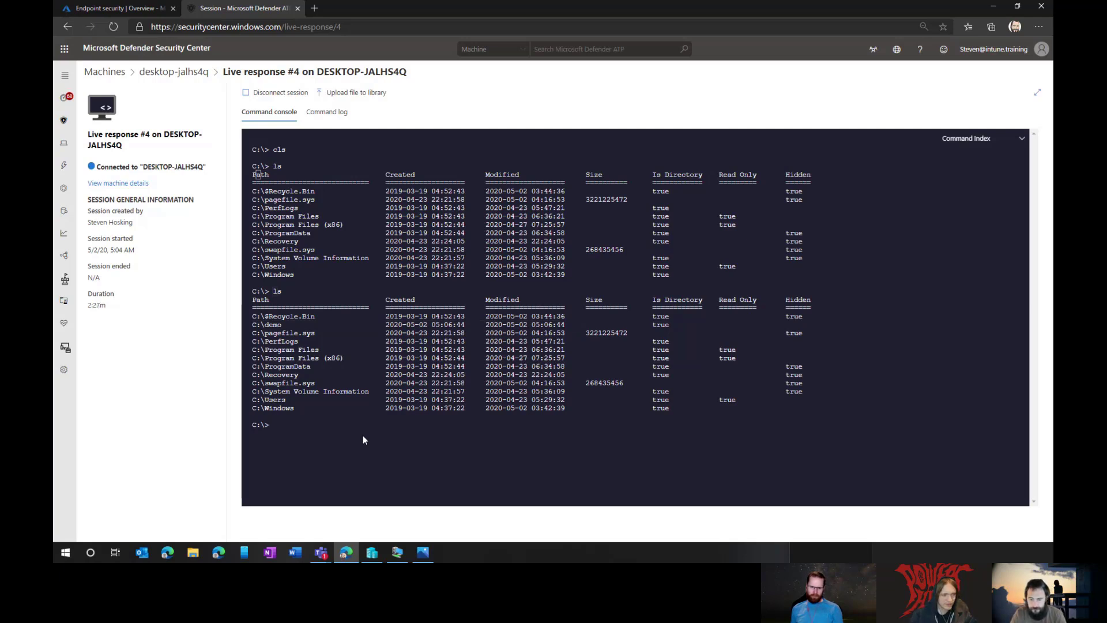
type("new=-")
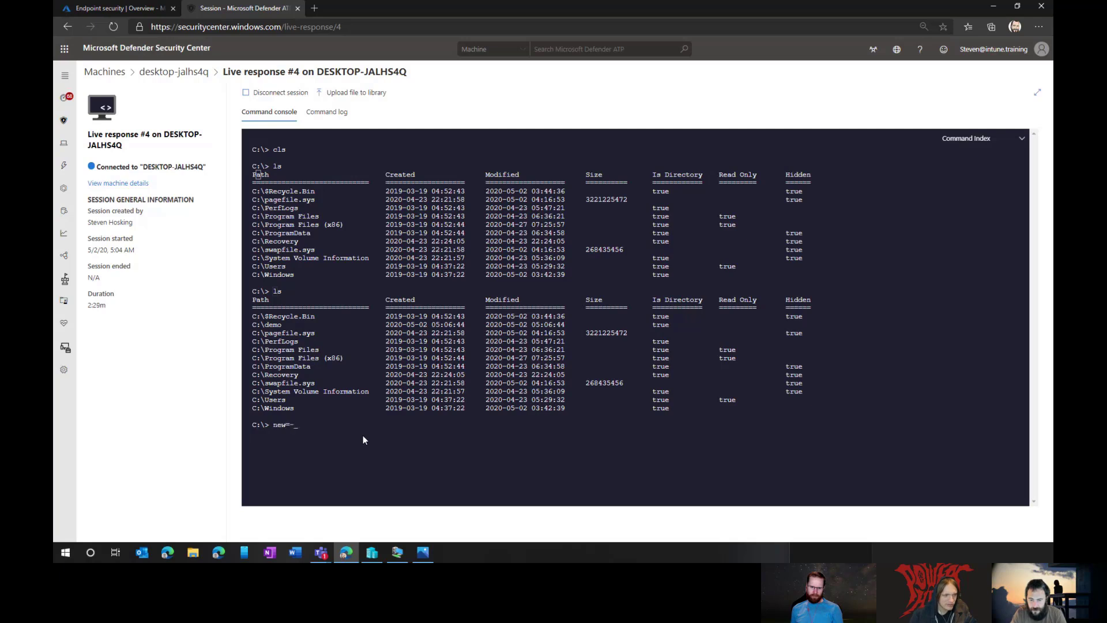
key("BackSpace")
type("item ")
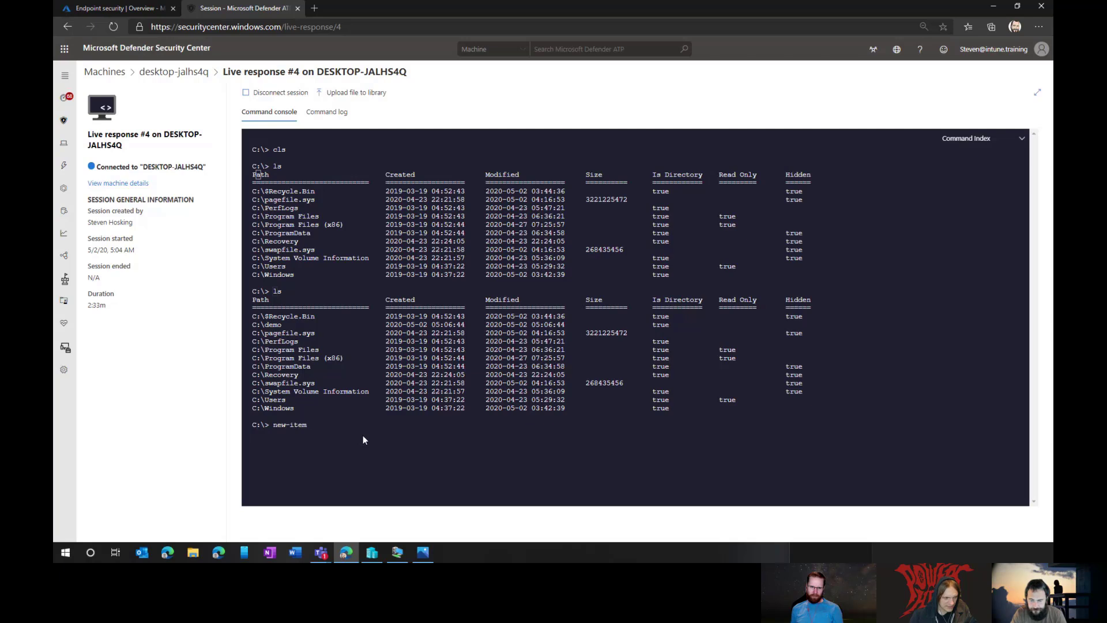
type("c:\\demo\\demo.tszxt")
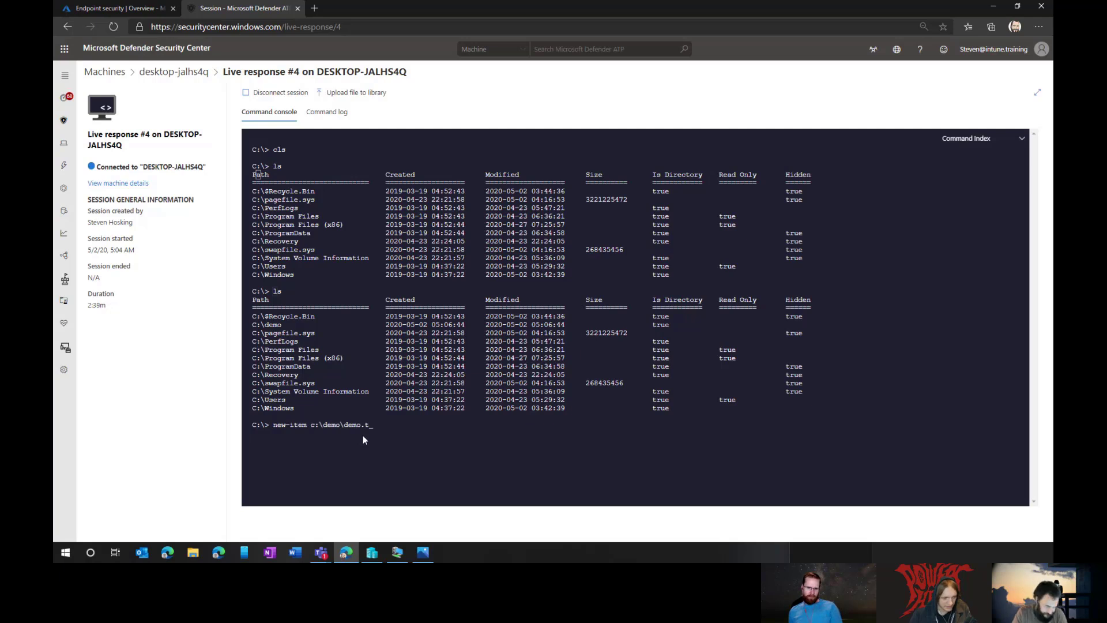
key("Return")
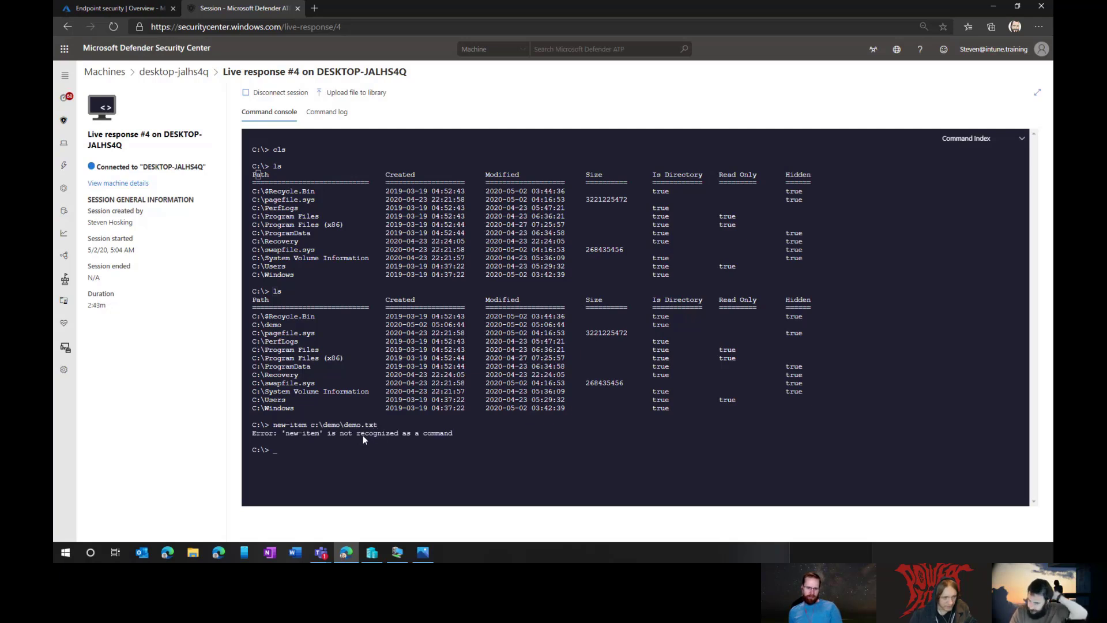
Step: Try powershell and get-command, then run help to list the live response commands
type("powershell")
key("Return")
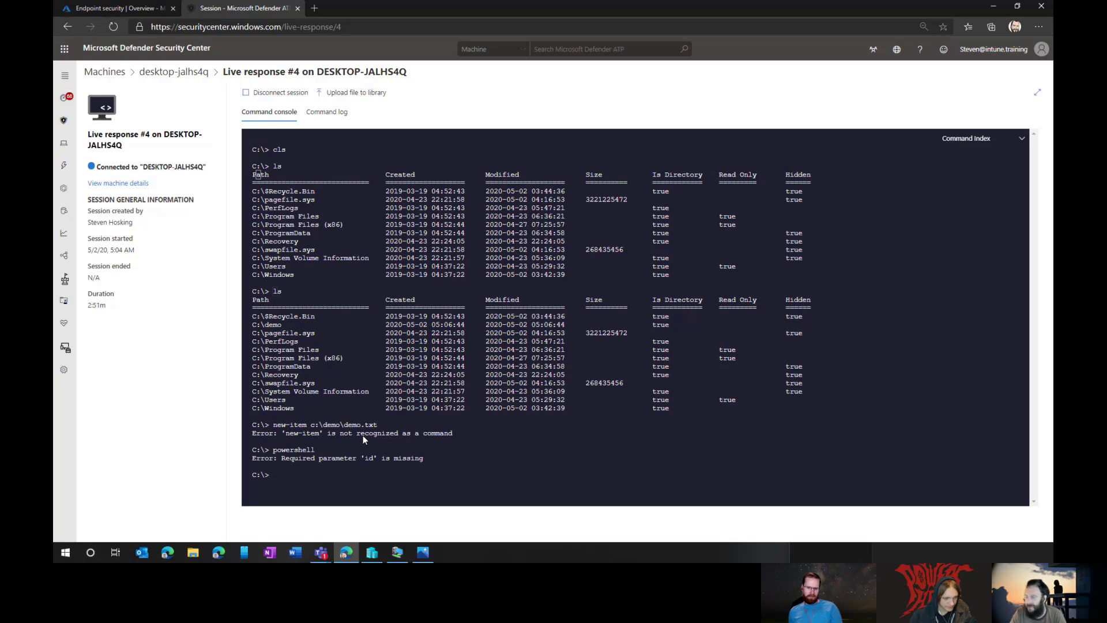
type("get-")
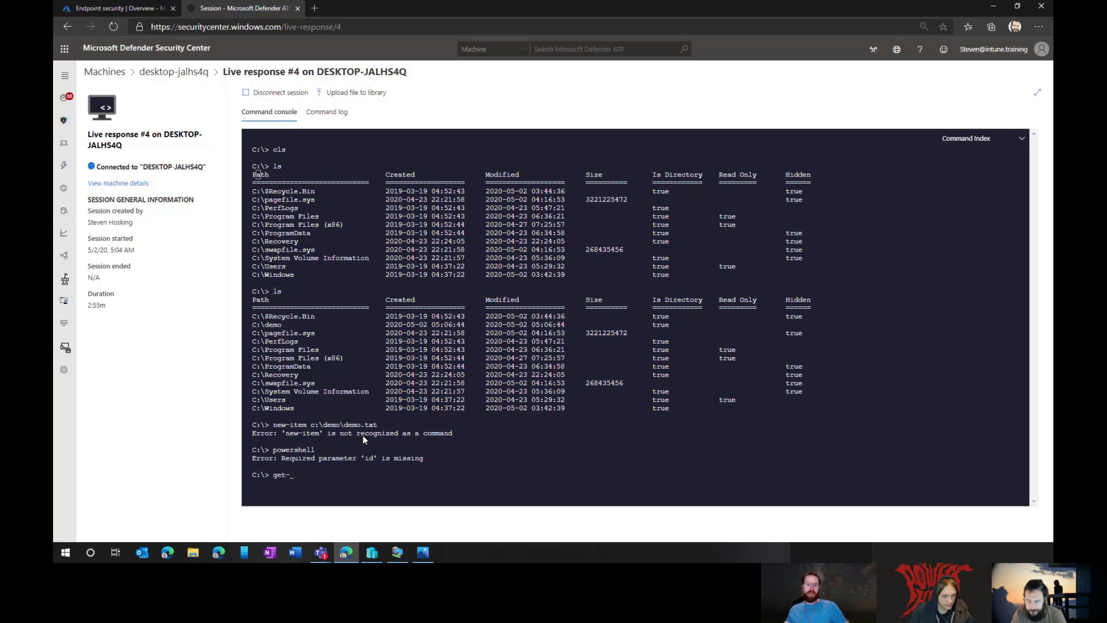
type("command")
key("Return")
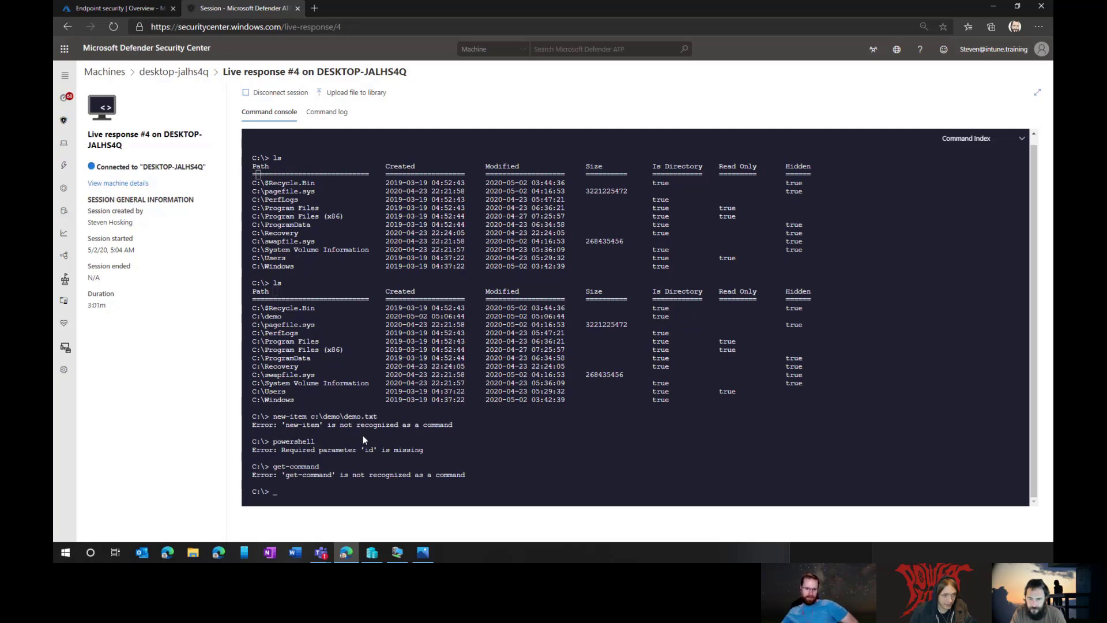
type("help")
key("Return")
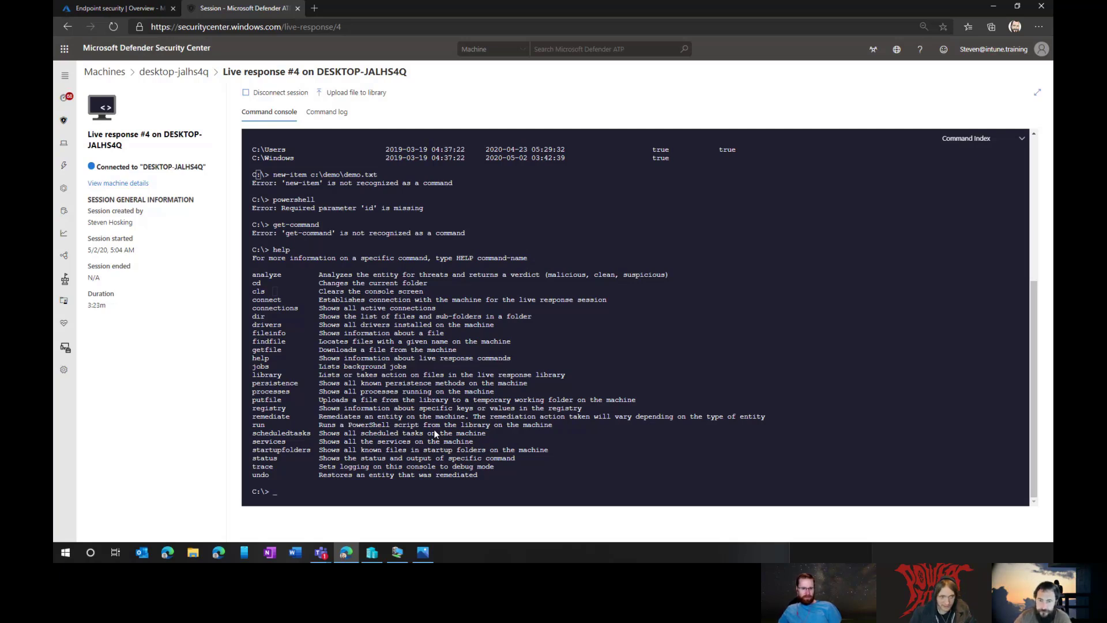
Step: Open the Upload file to library dialog above the live response console
left_click(357, 93)
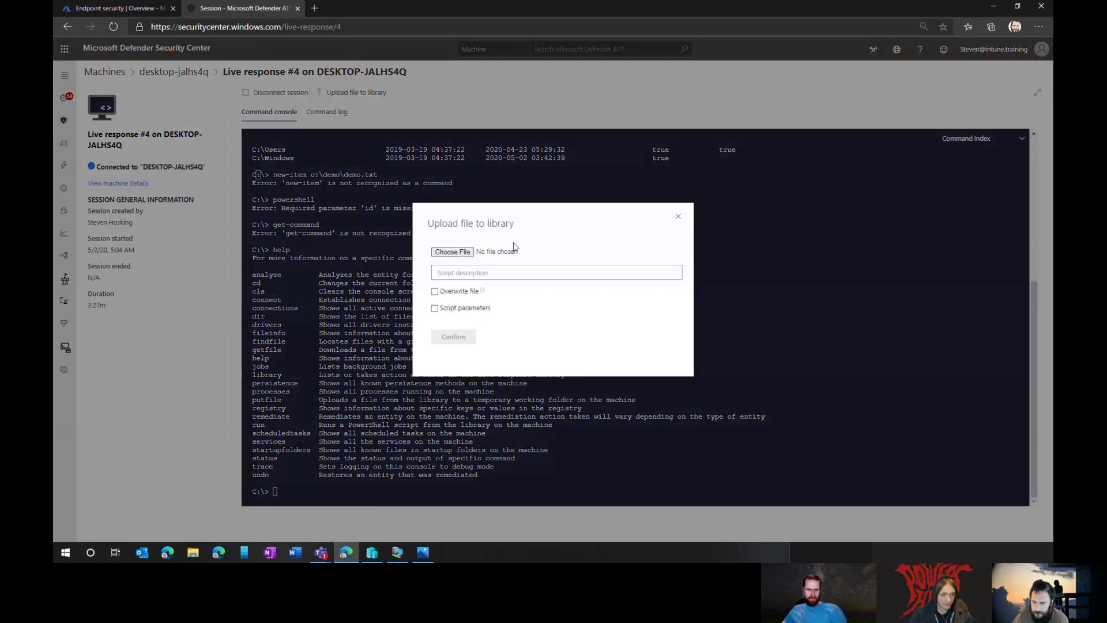
Step: Close the Upload file to library form without uploading a file
left_click(678, 217)
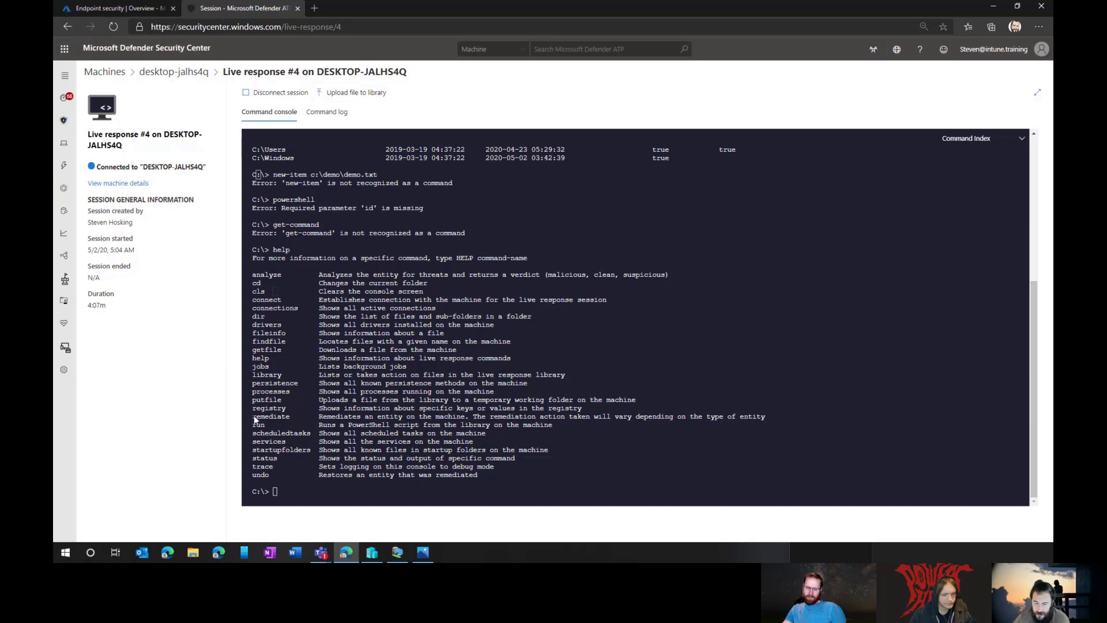
Step: Run the startupfolders command at the live response console's C:\> prompt
left_click_drag(252, 401, 263, 401)
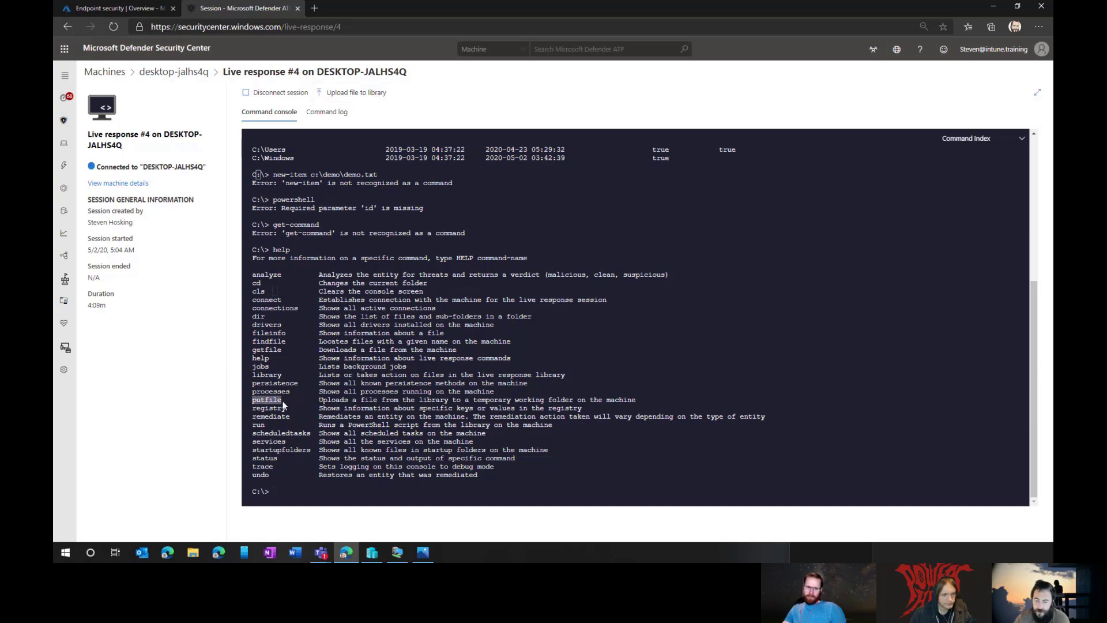
double_click(261, 427)
left_click(345, 422)
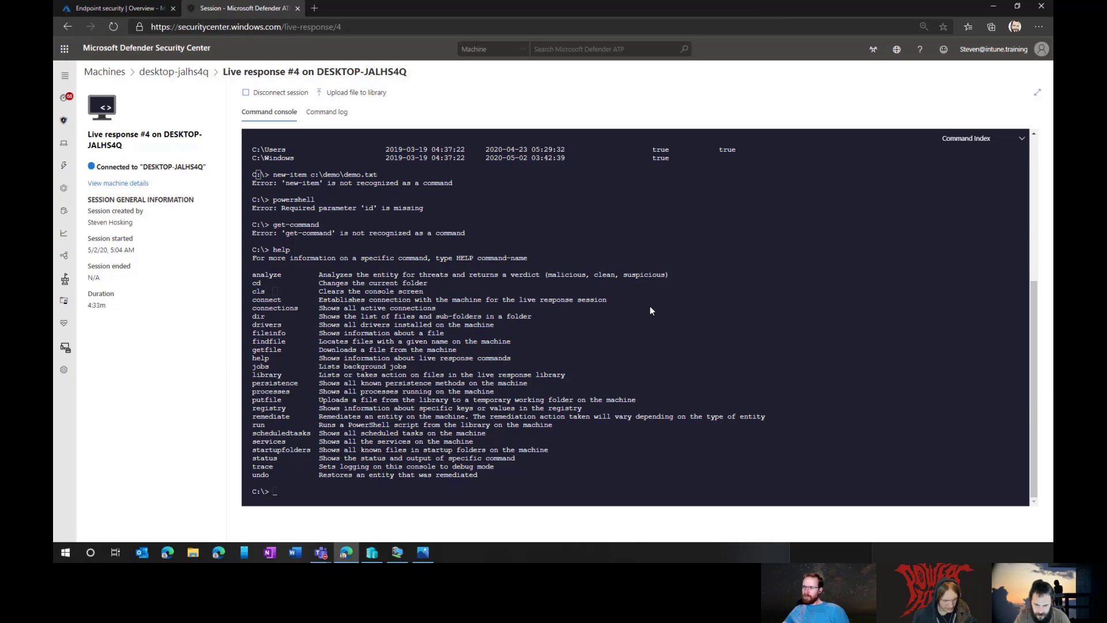
type("tupfolders")
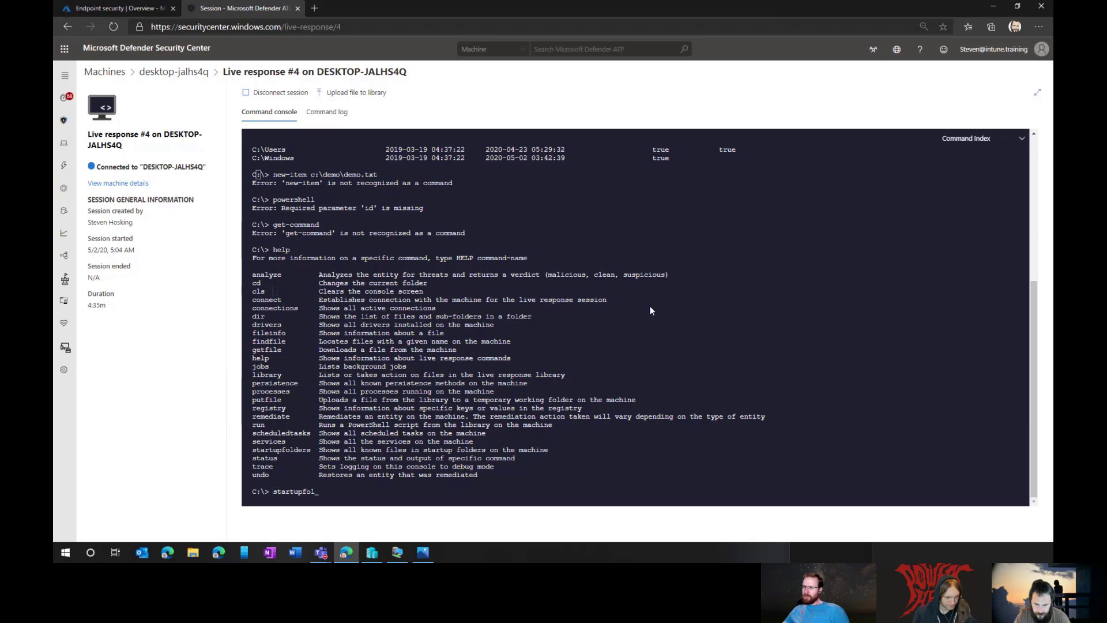
key("Return")
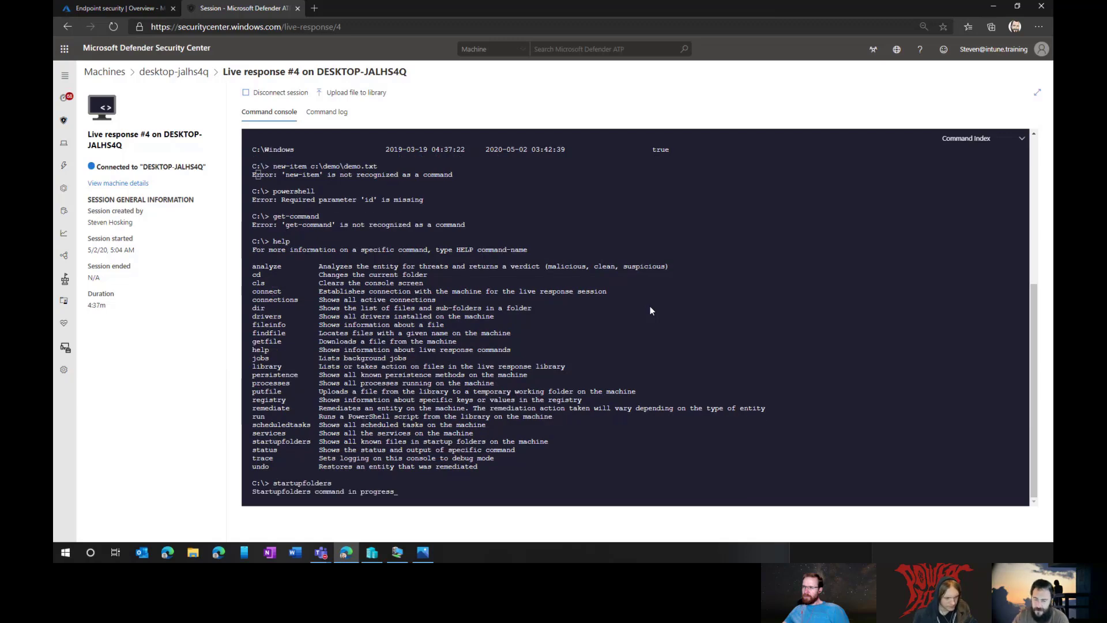
left_click(399, 552)
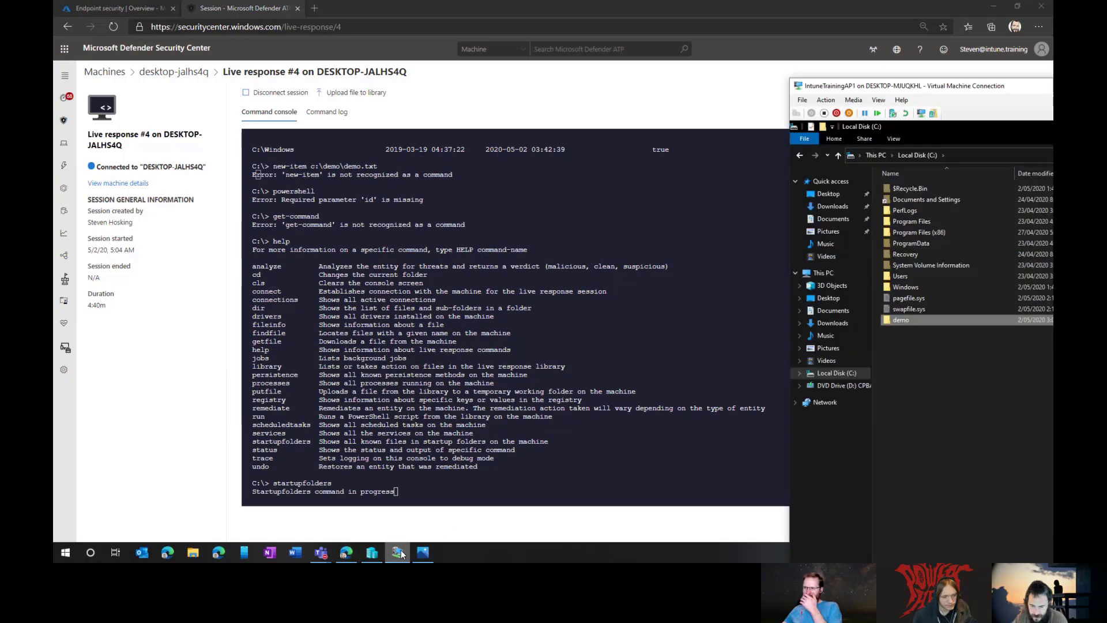
Step: On the VM, open Users and the profile folder, then dismiss the Start Menu access-denied error
double_click(908, 275)
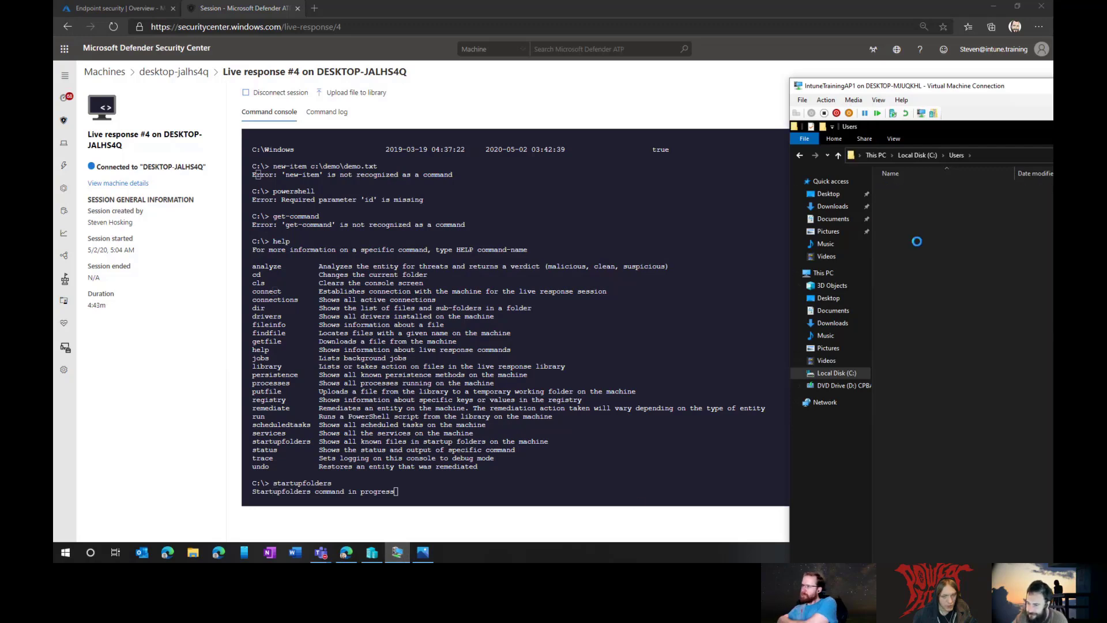
double_click(917, 241)
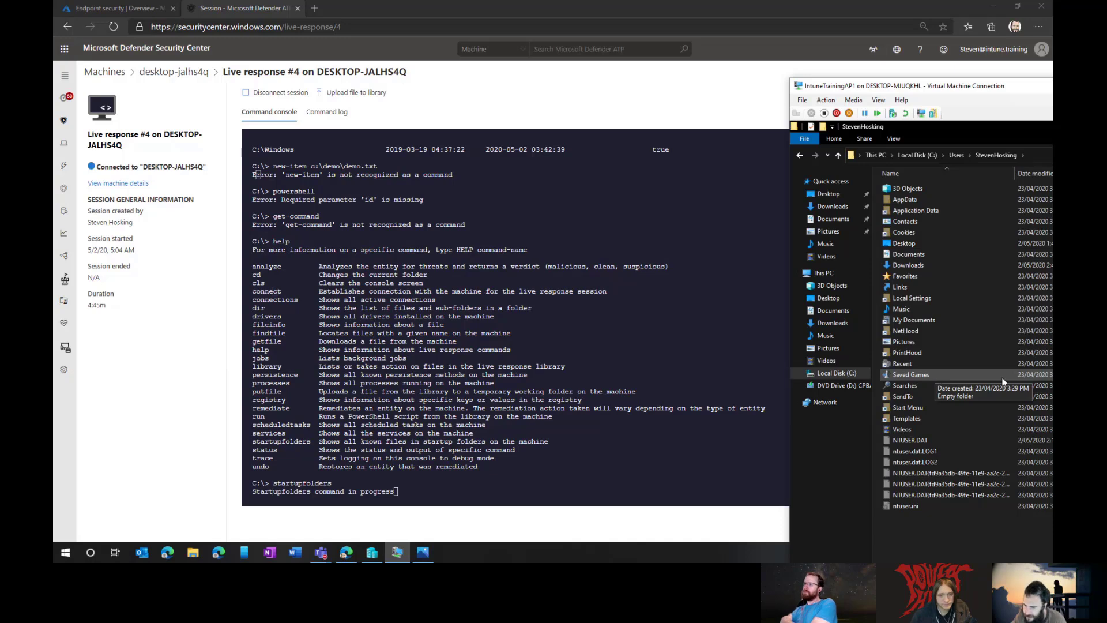
double_click(961, 407)
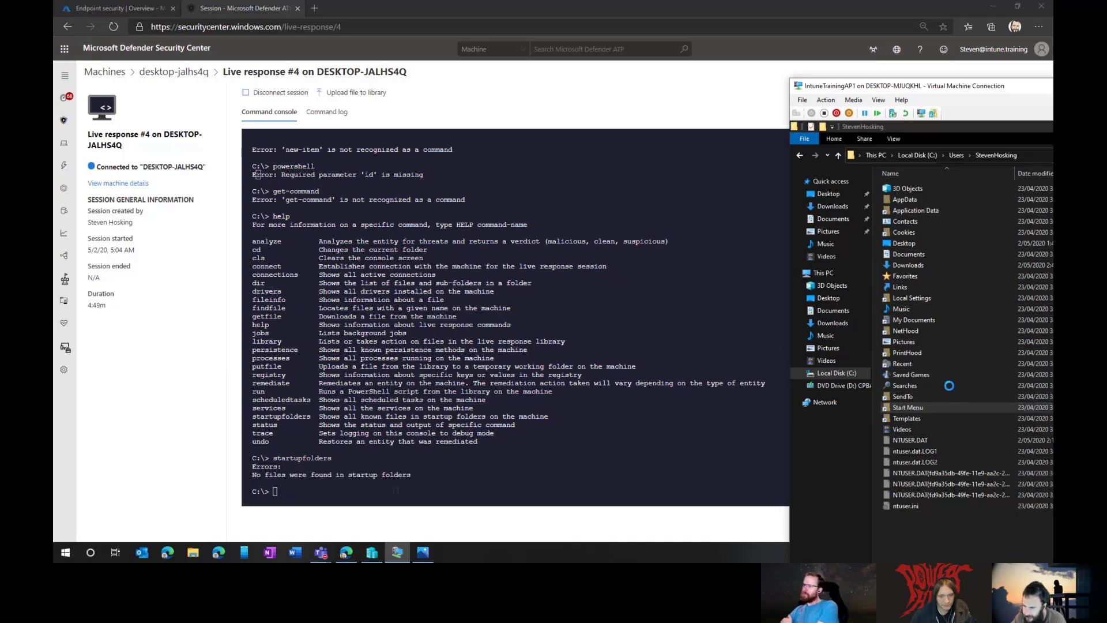
left_click_drag(963, 89, 436, 20)
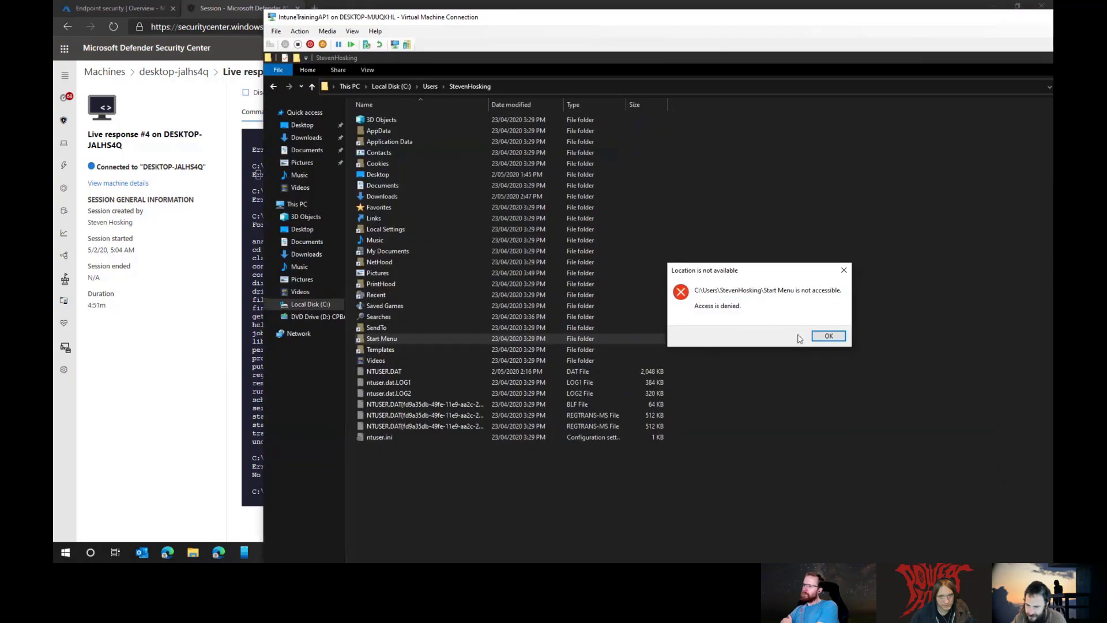
left_click(828, 336)
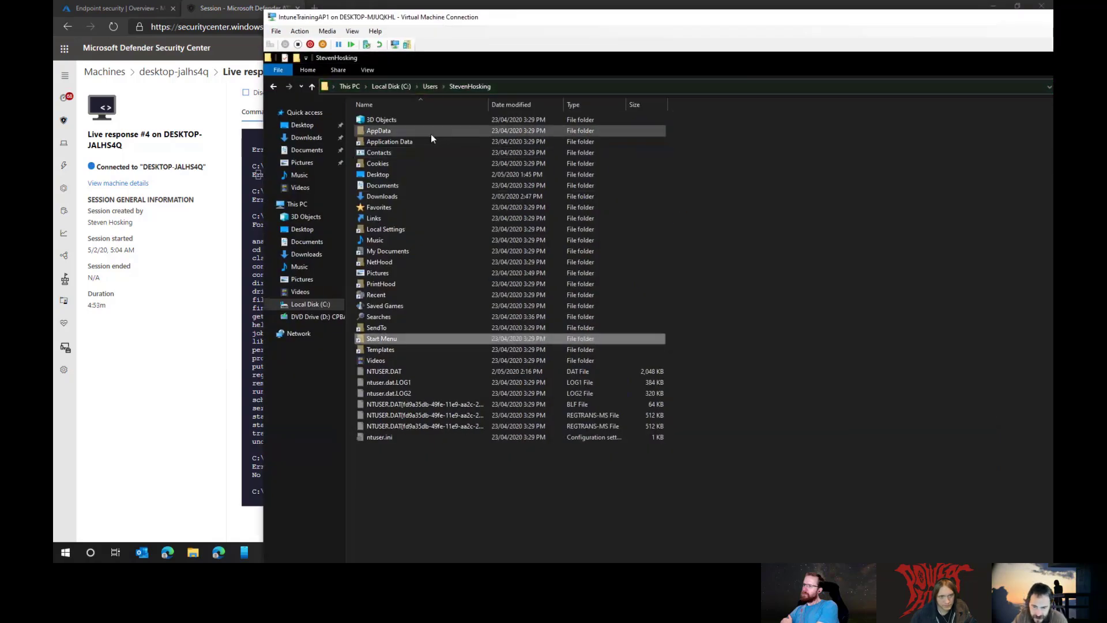
Step: Browse AppData through Roaming\Microsoft to AppData\Local, and make the VM fill the screen
double_click(431, 134)
double_click(421, 142)
double_click(411, 131)
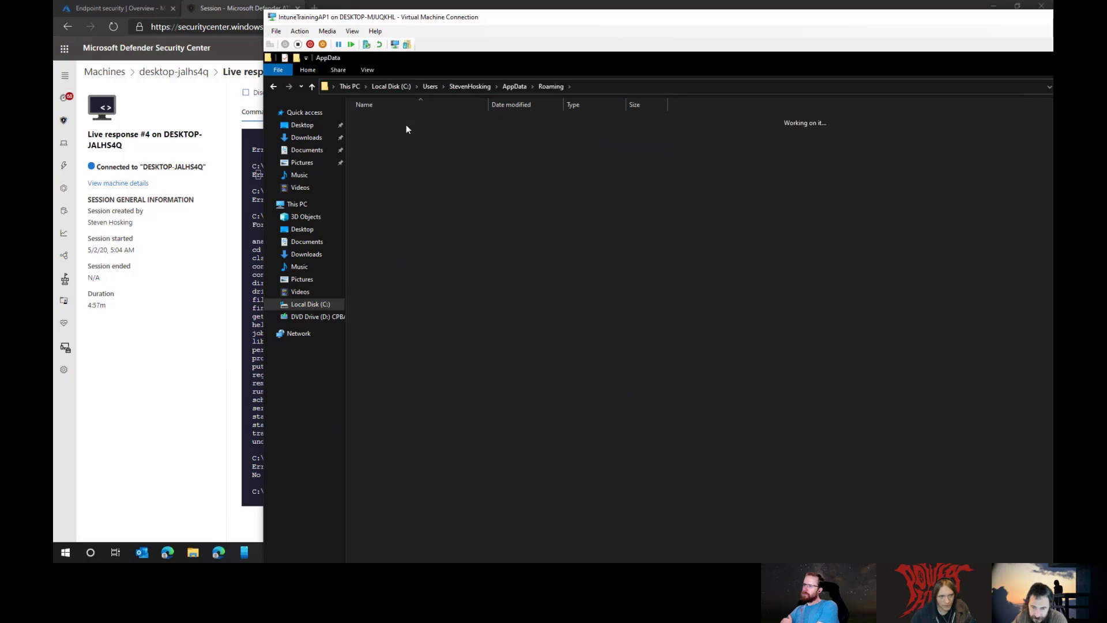
double_click(396, 120)
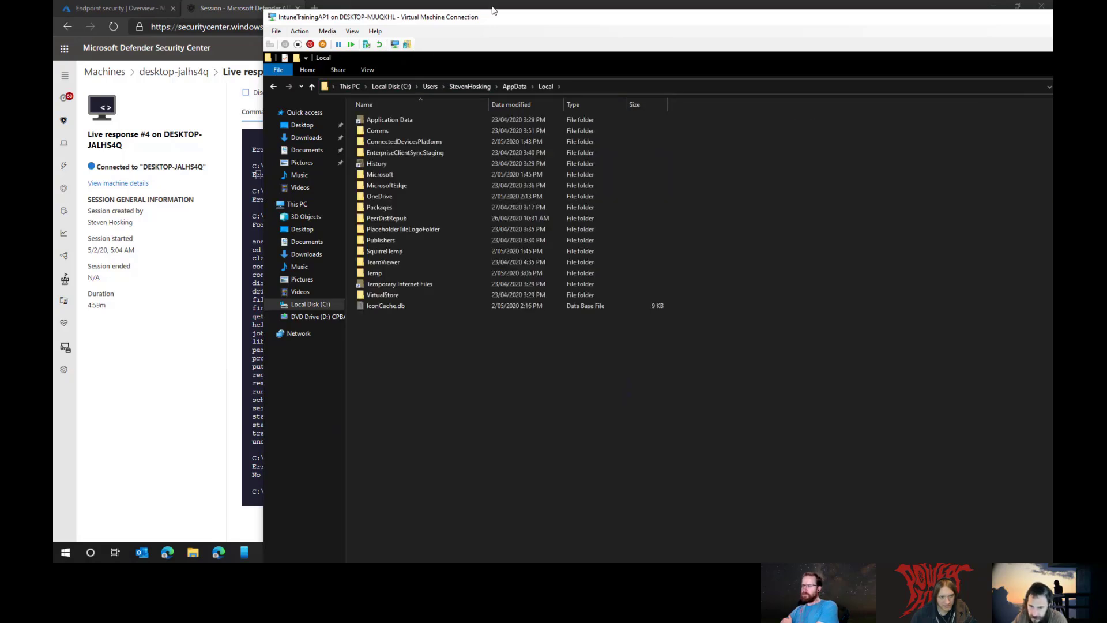
left_click_drag(493, 10, 579, 27)
double_click(579, 27)
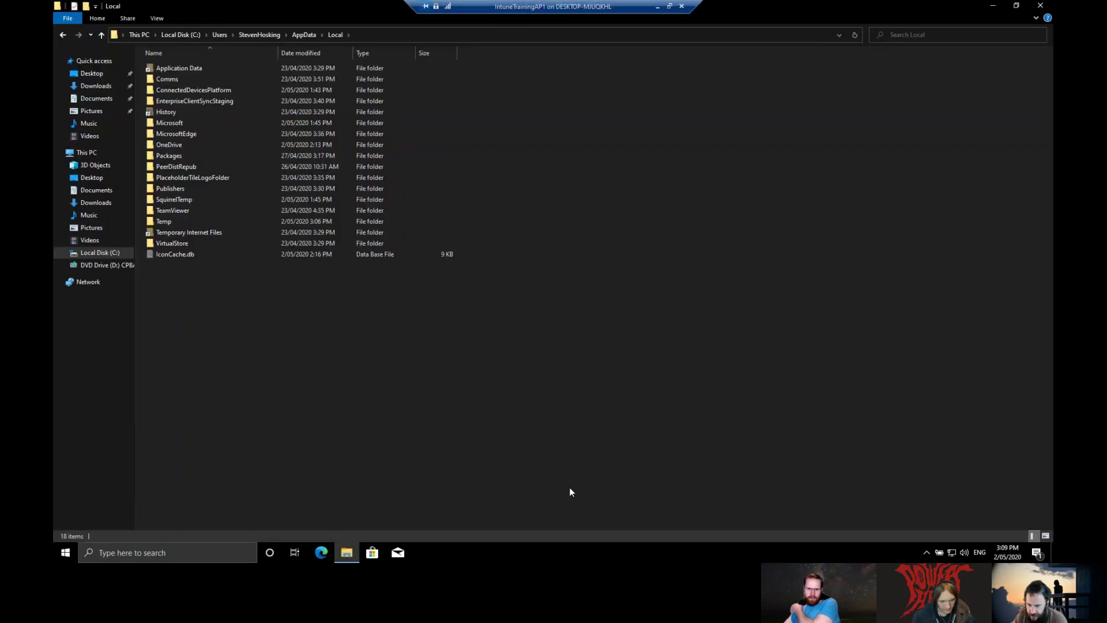
Step: Open Task Manager in its full view on the startup apps list
right_click(553, 551)
left_click(604, 502)
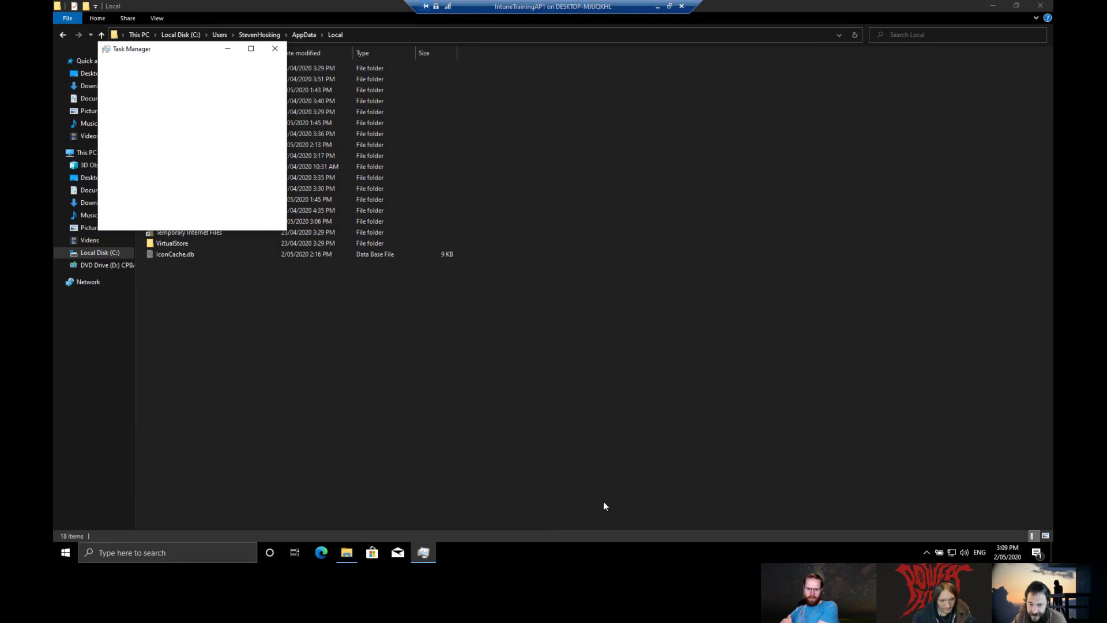
left_click(127, 215)
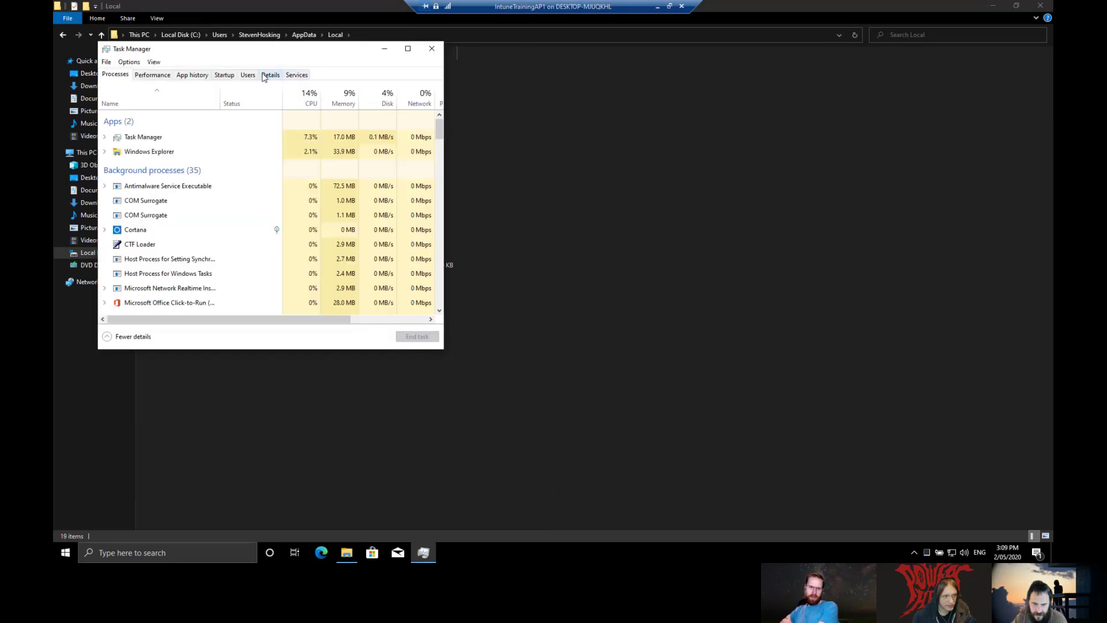
left_click(229, 76)
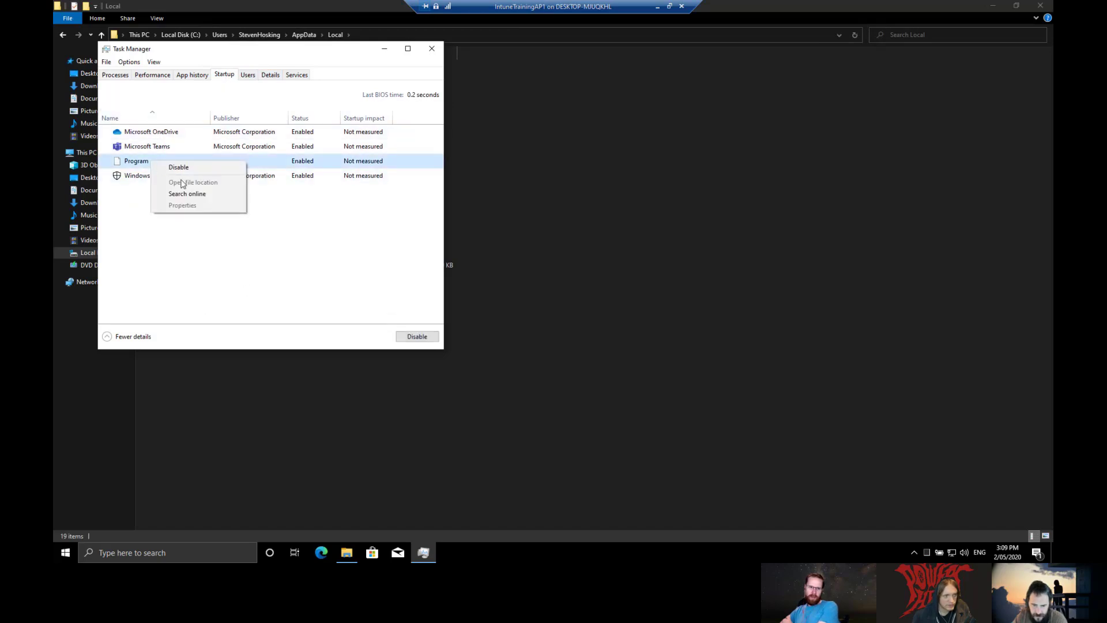
Step: Check the Microsoft Teams startup entry's properties to read Update.exe's location
left_click(128, 177)
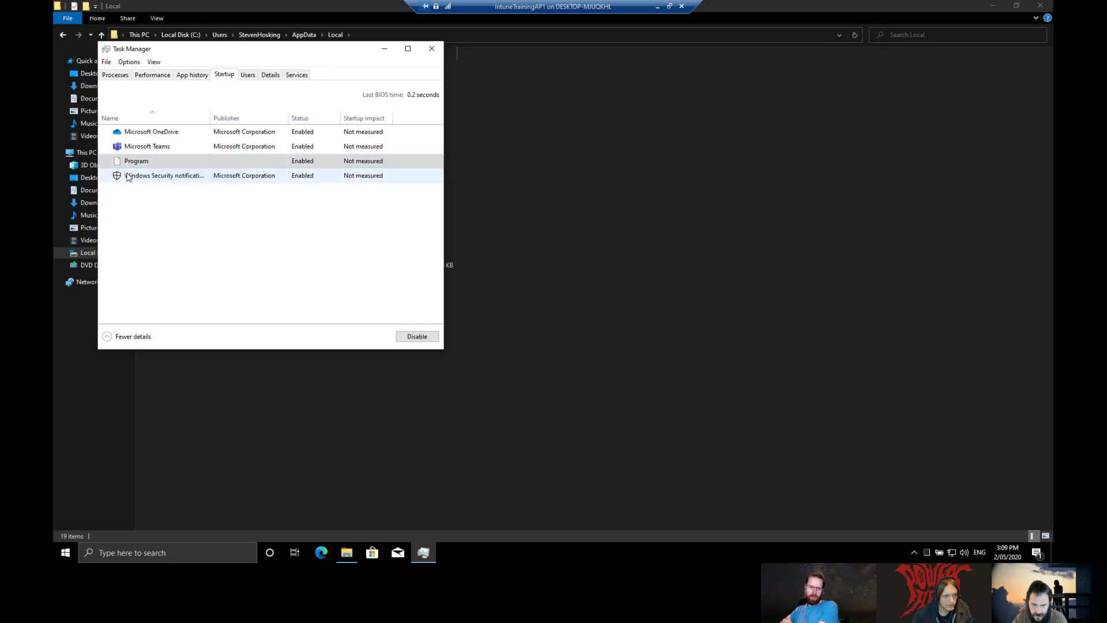
right_click(128, 177)
right_click(154, 151)
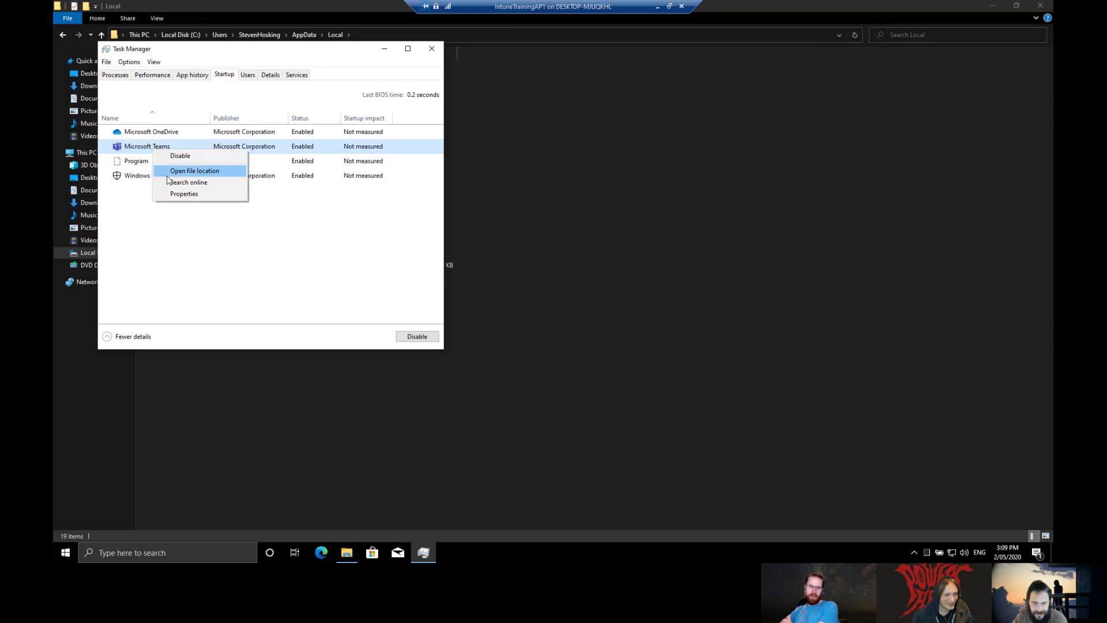
left_click(194, 193)
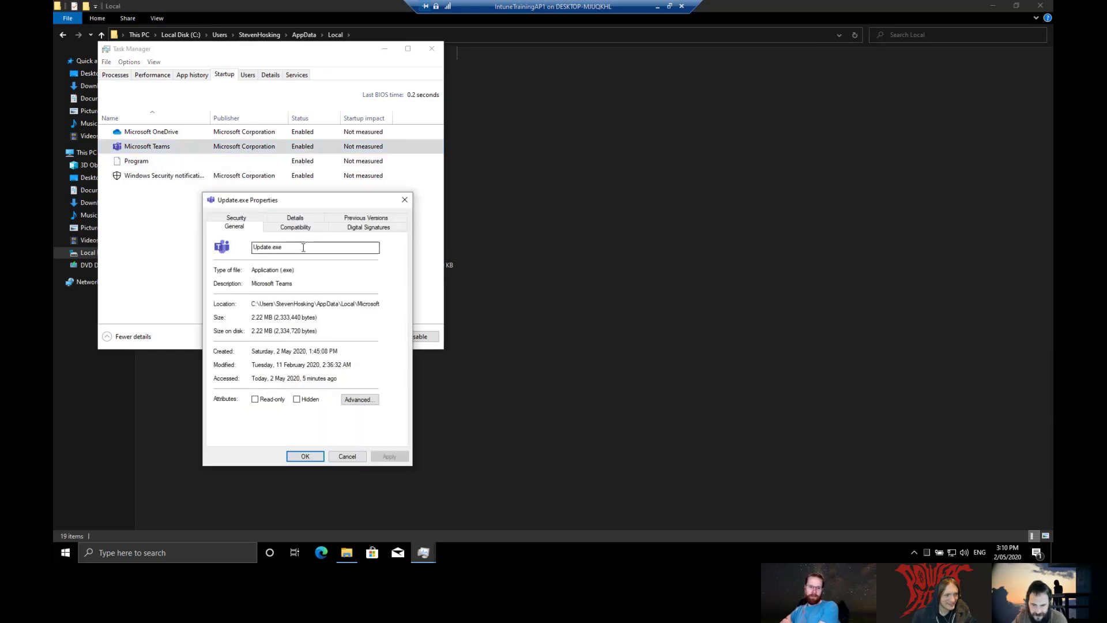
left_click_drag(258, 304, 403, 302)
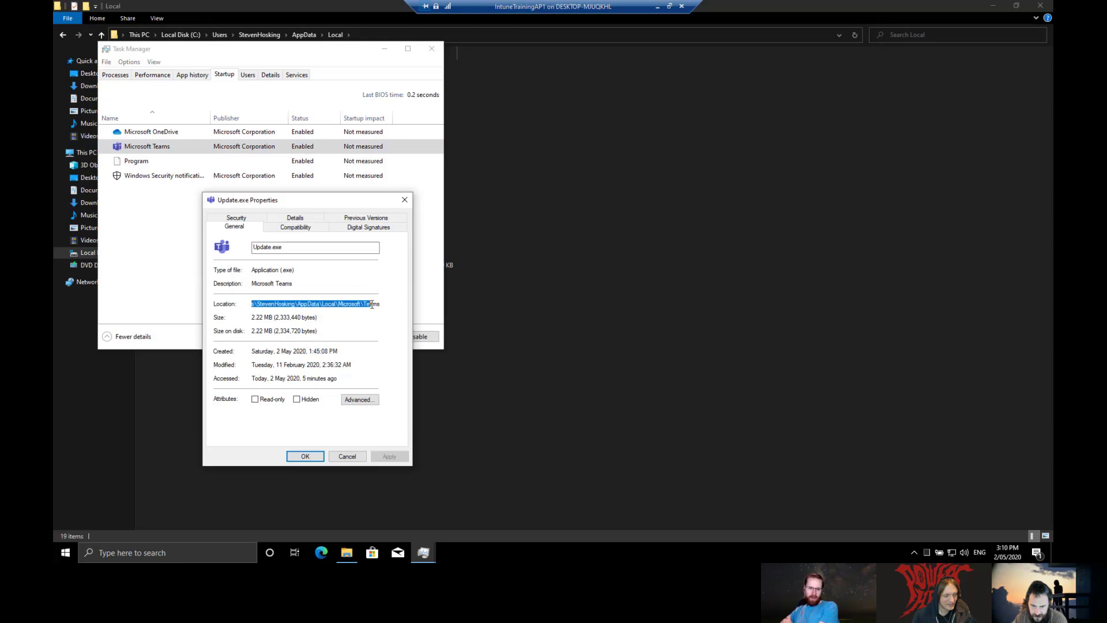
left_click(347, 457)
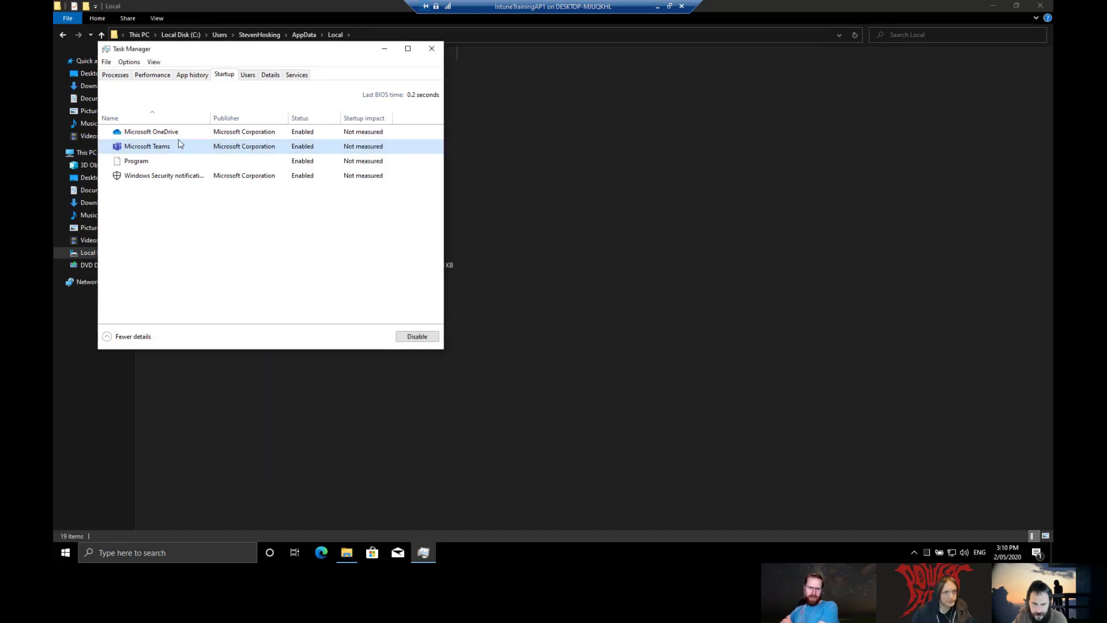
Step: Close Task Manager, select OneDrive in Local, then reopen Task Manager's startup list with Teams selected
left_click(431, 48)
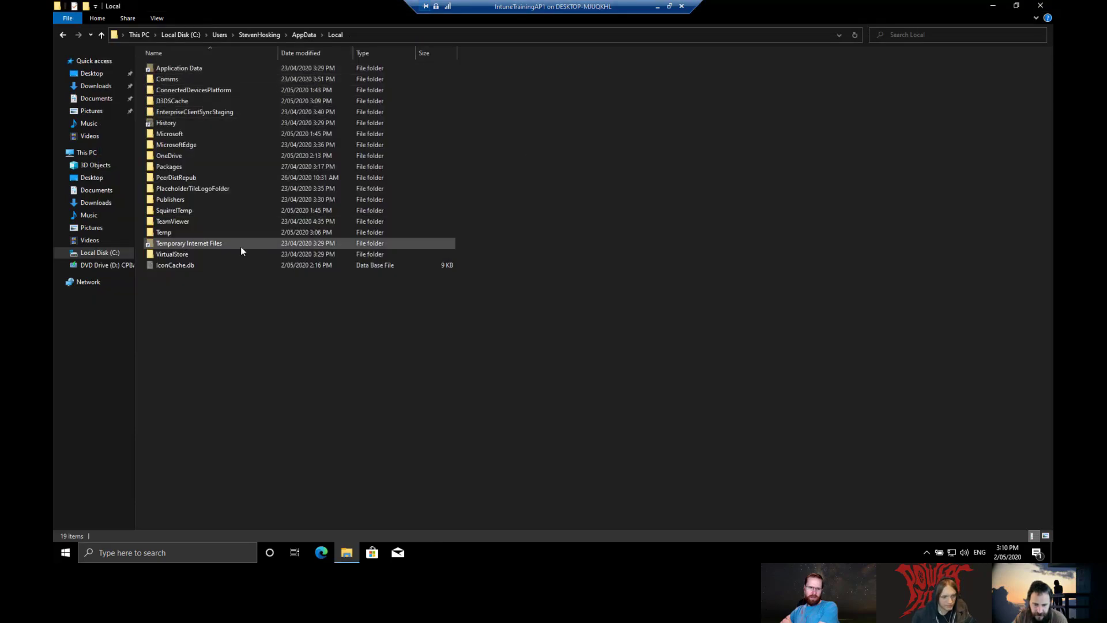
left_click(196, 155)
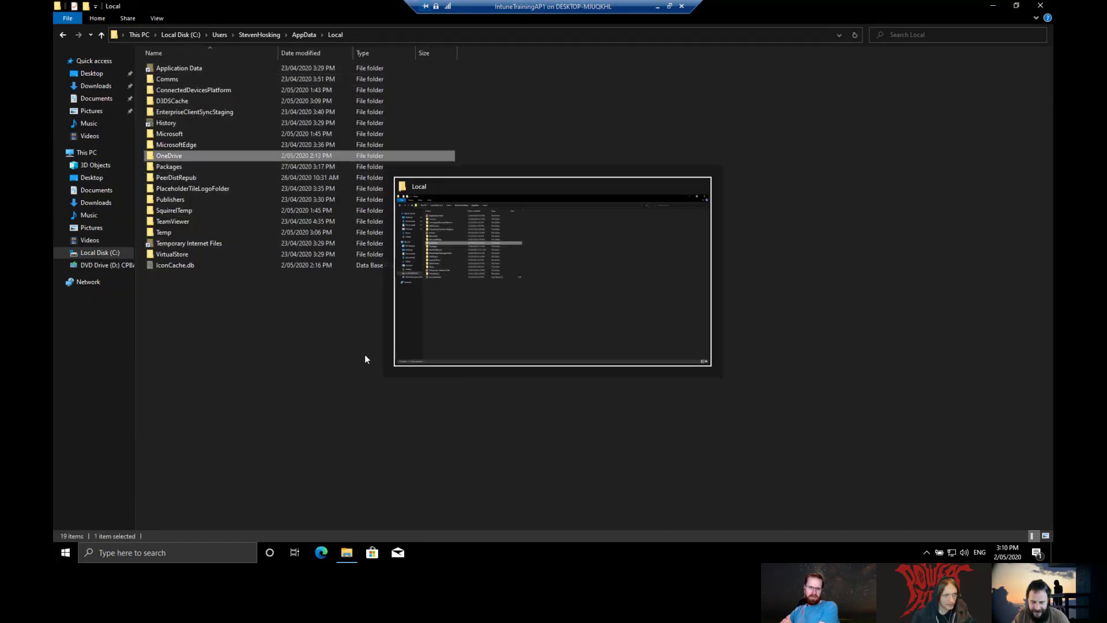
right_click(493, 551)
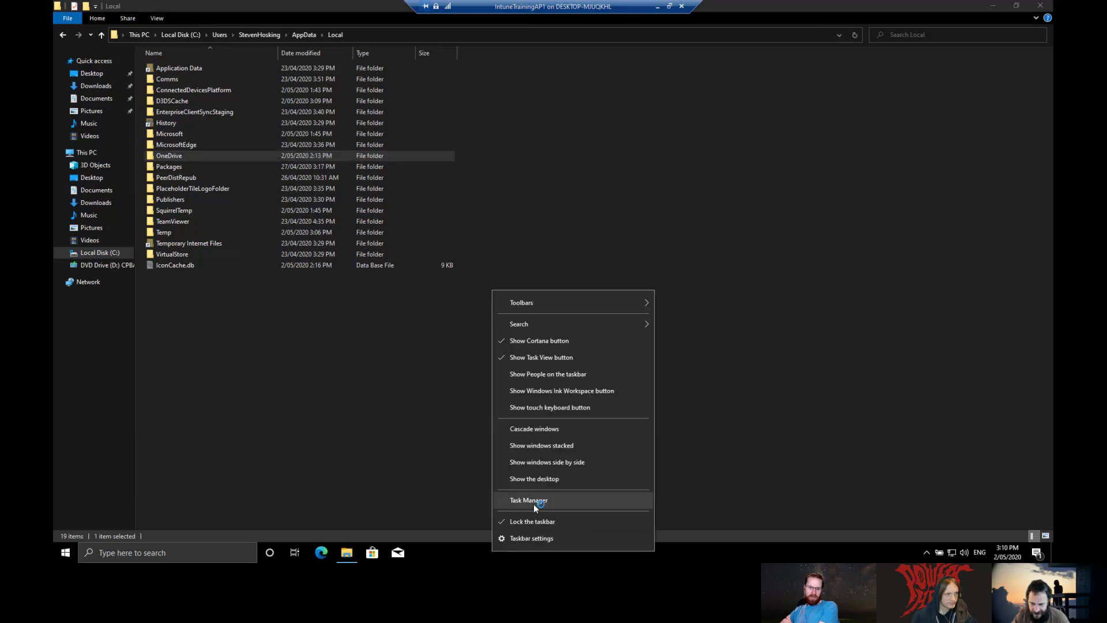
left_click(534, 504)
left_click(271, 76)
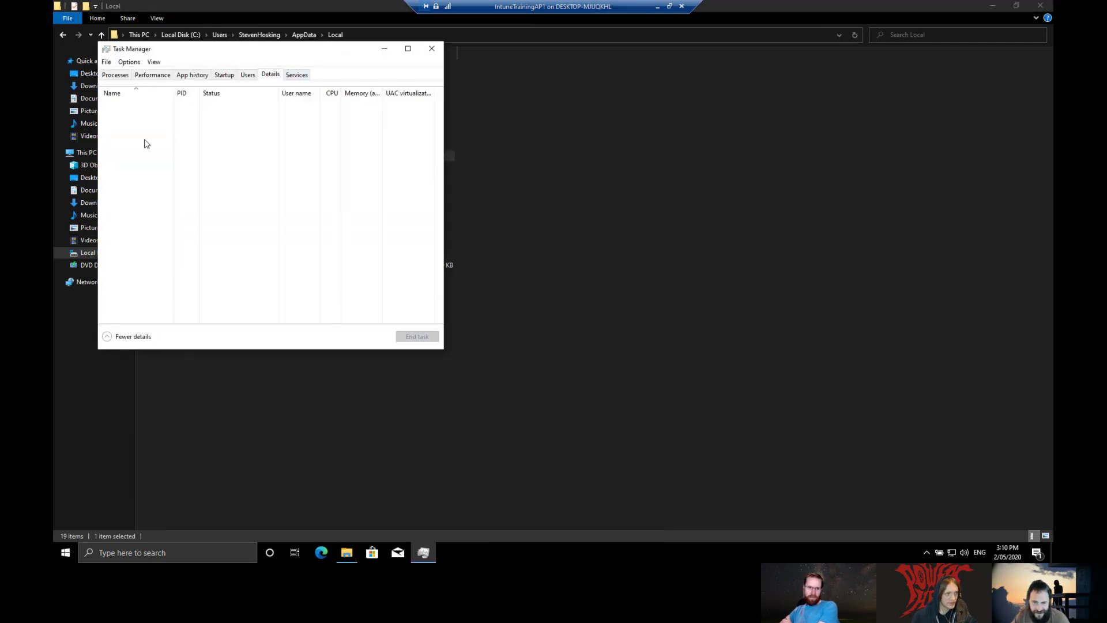
left_click(222, 75)
right_click(153, 146)
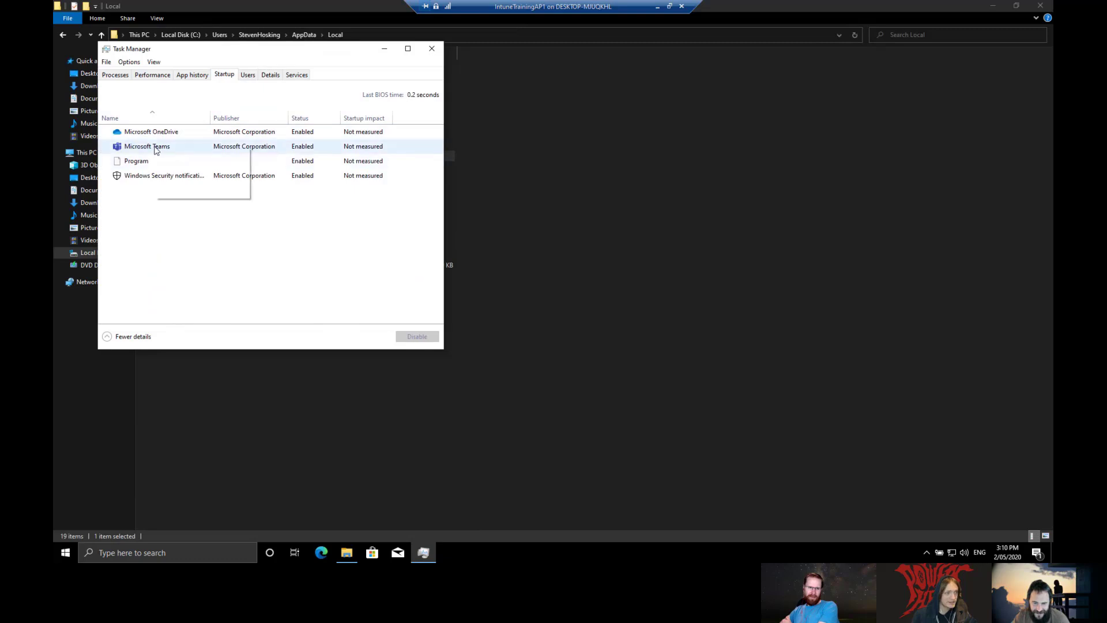
Step: Open the folder holding the Teams startup file and close Task Manager
left_click(216, 168)
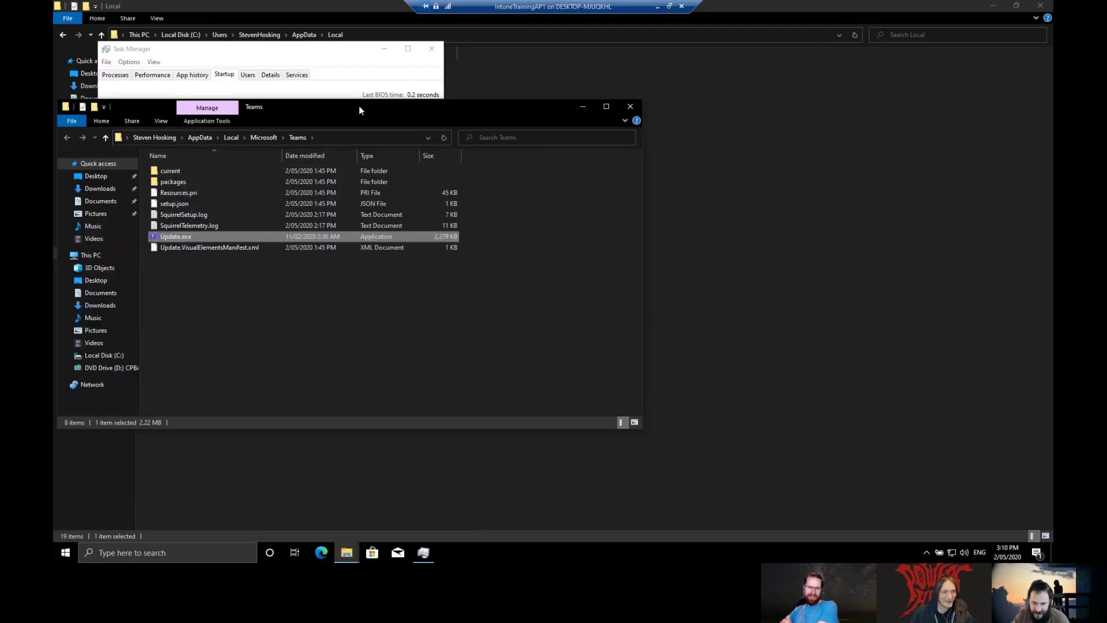
left_click_drag(358, 106, 720, 104)
left_click(431, 49)
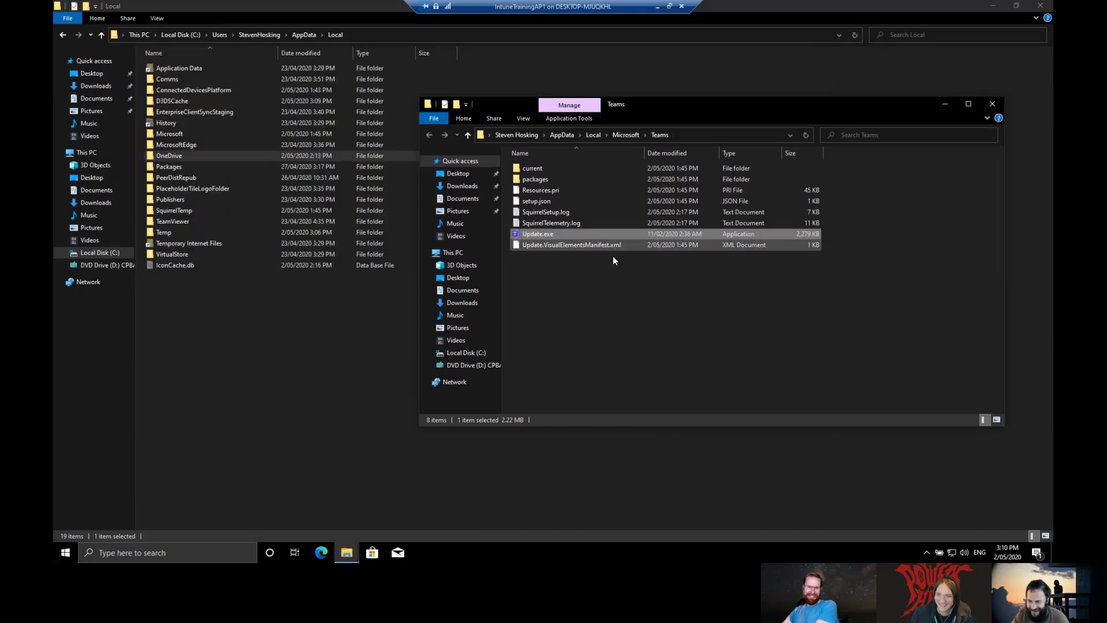
left_click(646, 333)
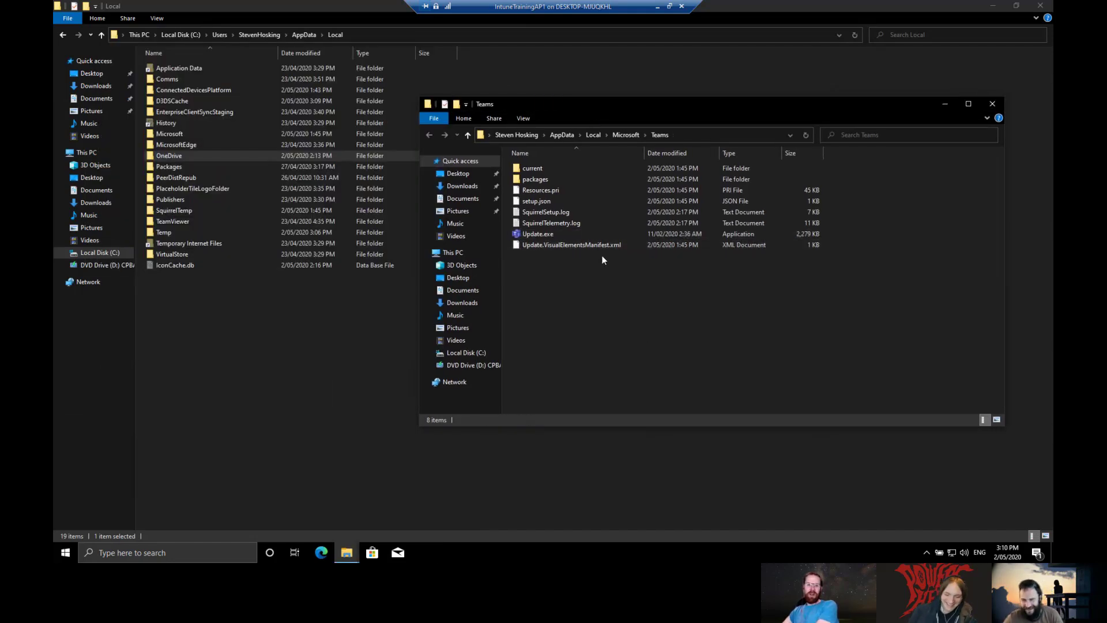
Step: Go back up to AppData, then into Local\Microsoft
left_click(563, 135)
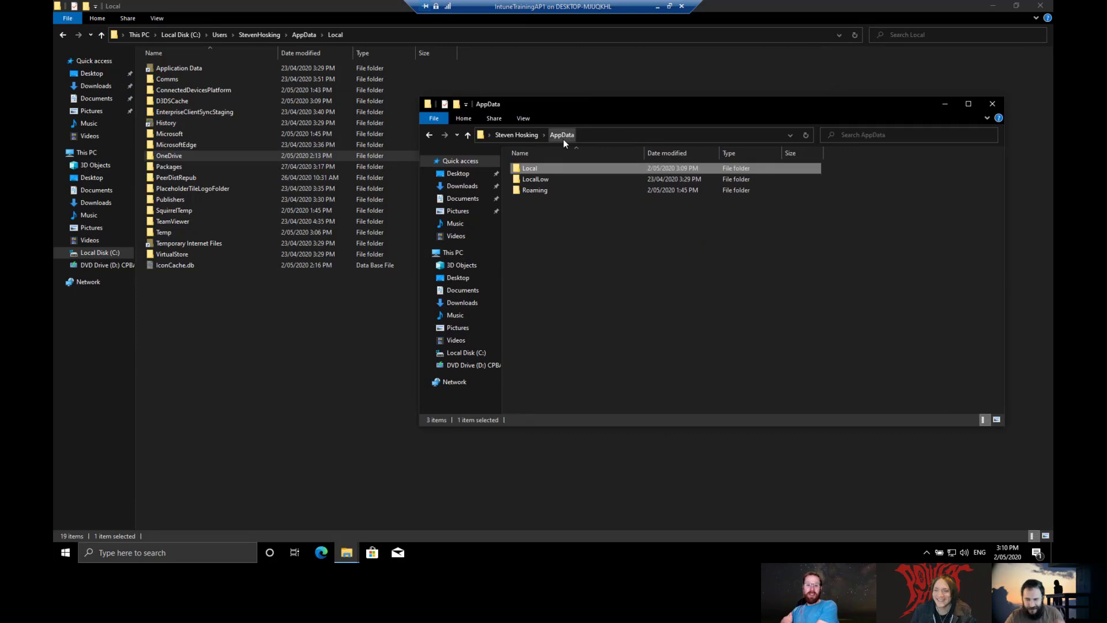
double_click(563, 165)
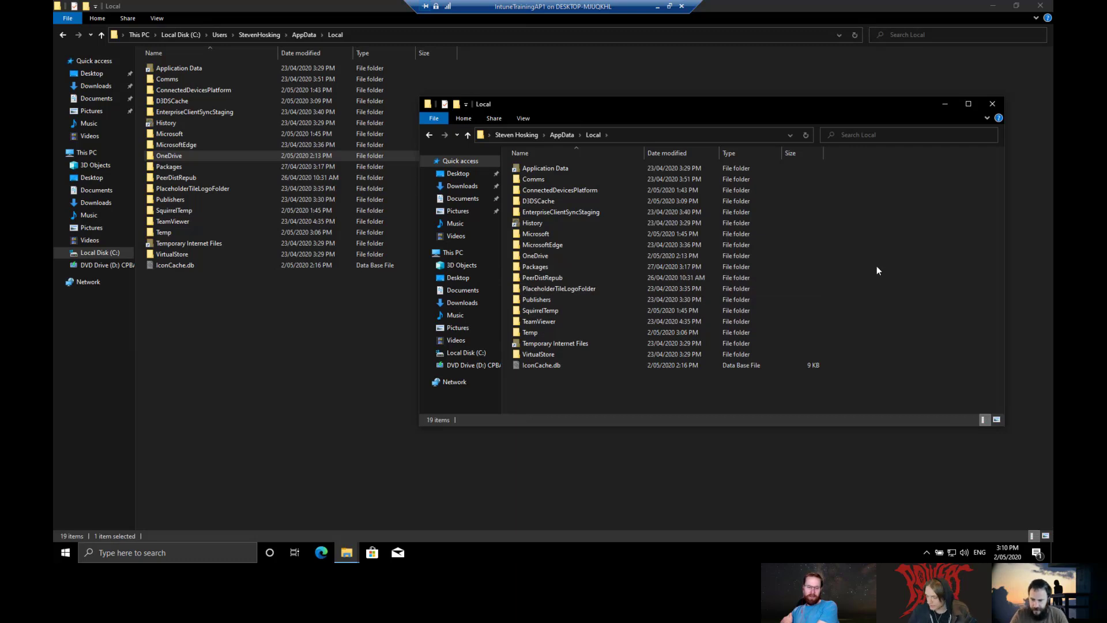
key("m")
key("Return")
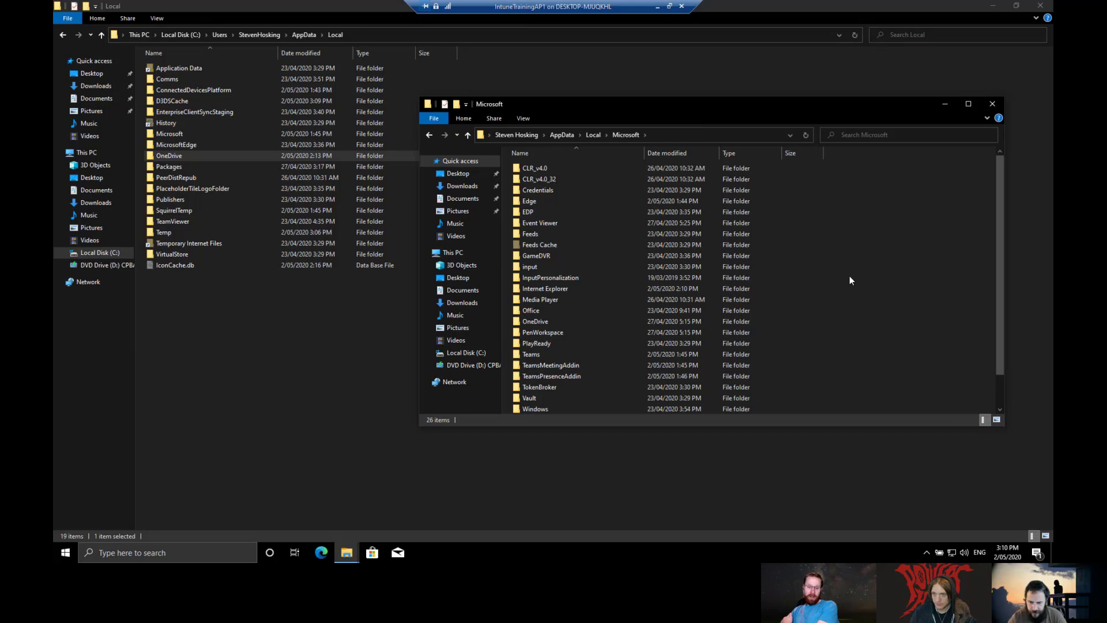
Step: Bring up the Start menu's app list and scroll through it
key("super")
scroll(160, 398, "down", 10)
scroll(158, 406, "down", 3)
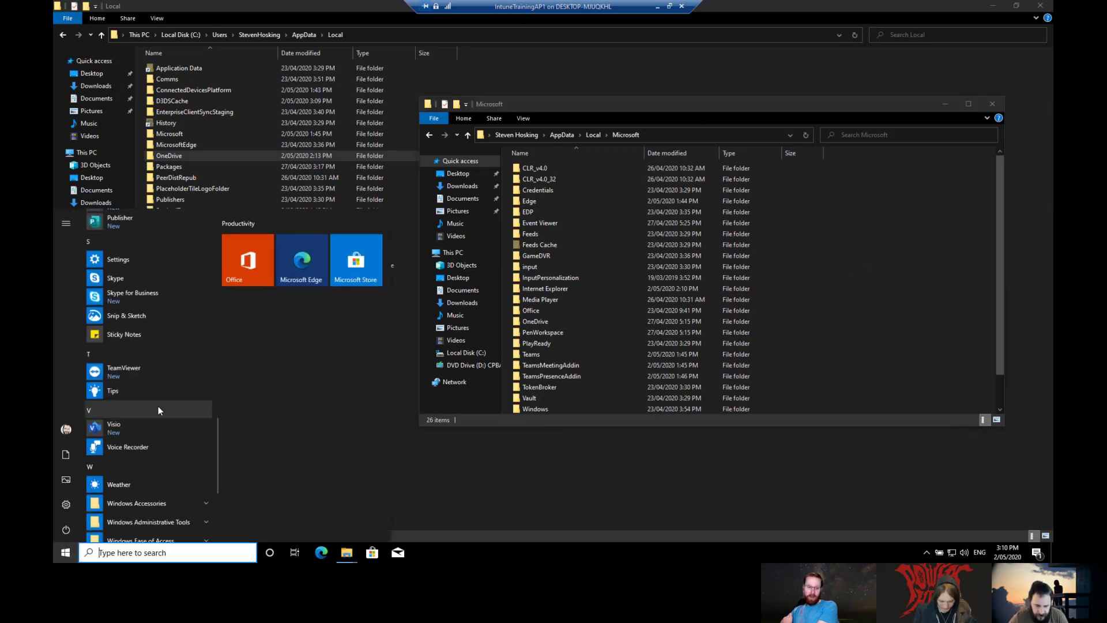
Step: Open the folder containing TeamViewer's Start menu shortcut
right_click(136, 375)
mouse_move(247, 402)
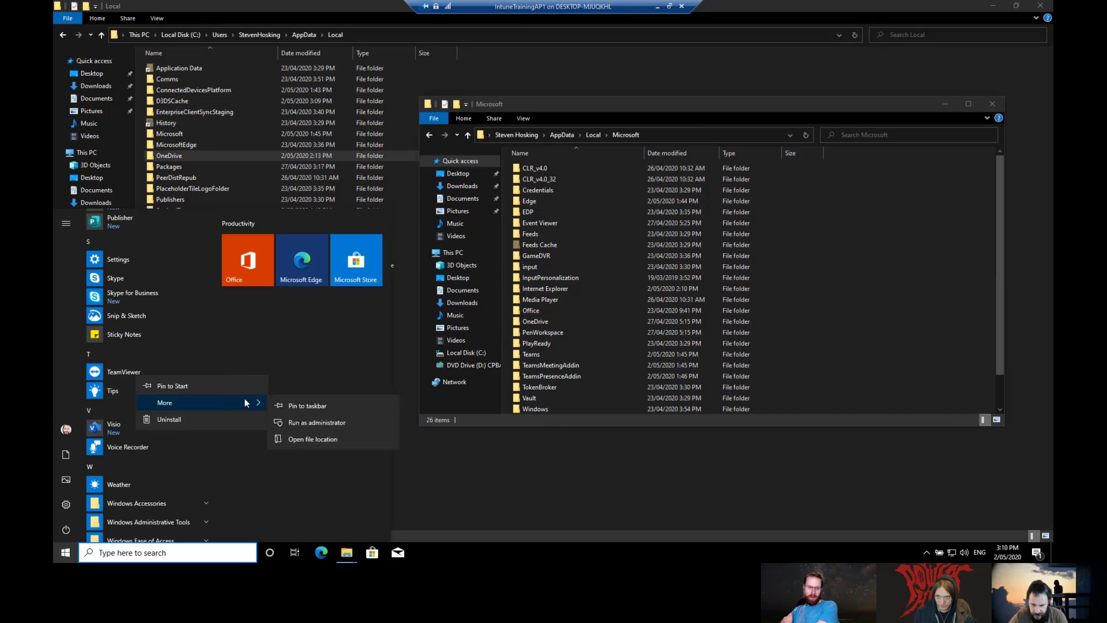
left_click(316, 446)
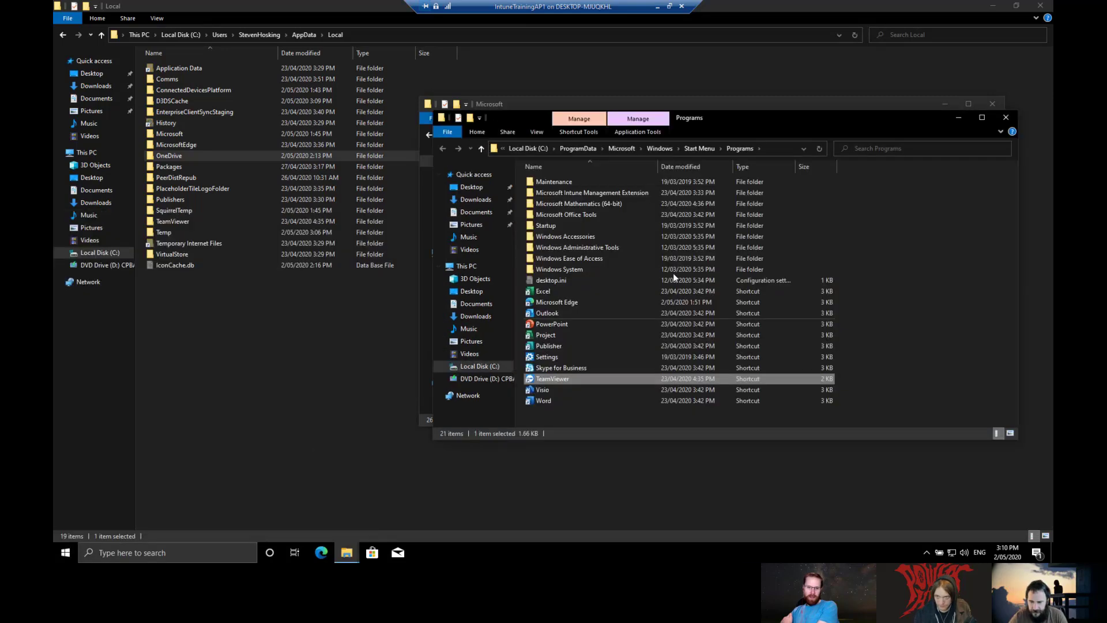
Step: Open the Startup folder, holding only desktop.ini, and arrange the Startup and Microsoft windows side by side
double_click(556, 225)
right_click(584, 264)
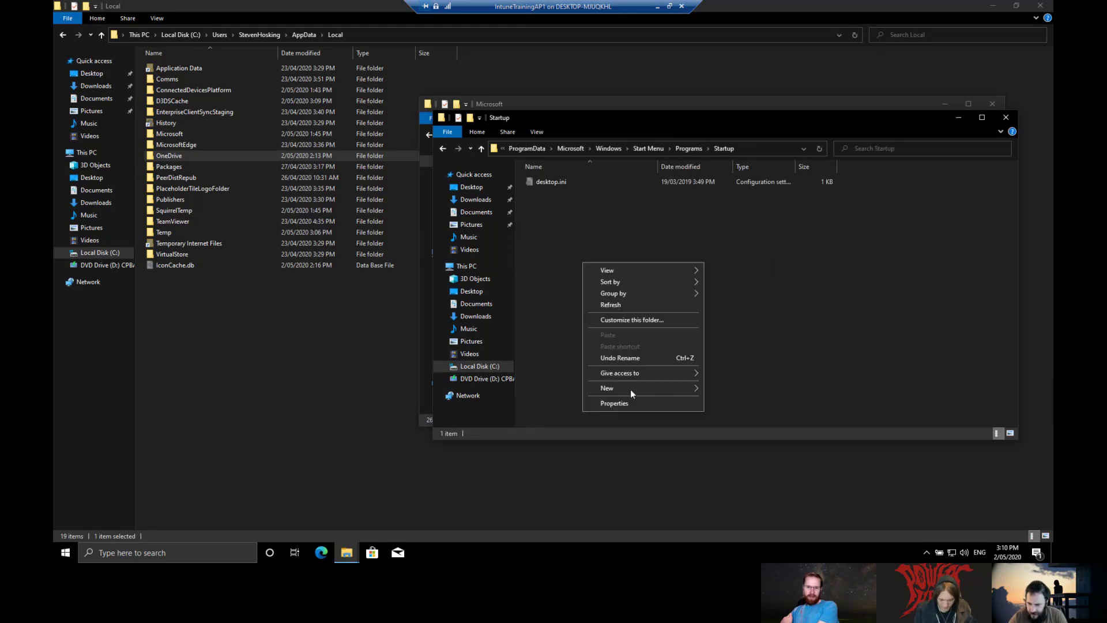
mouse_move(630, 392)
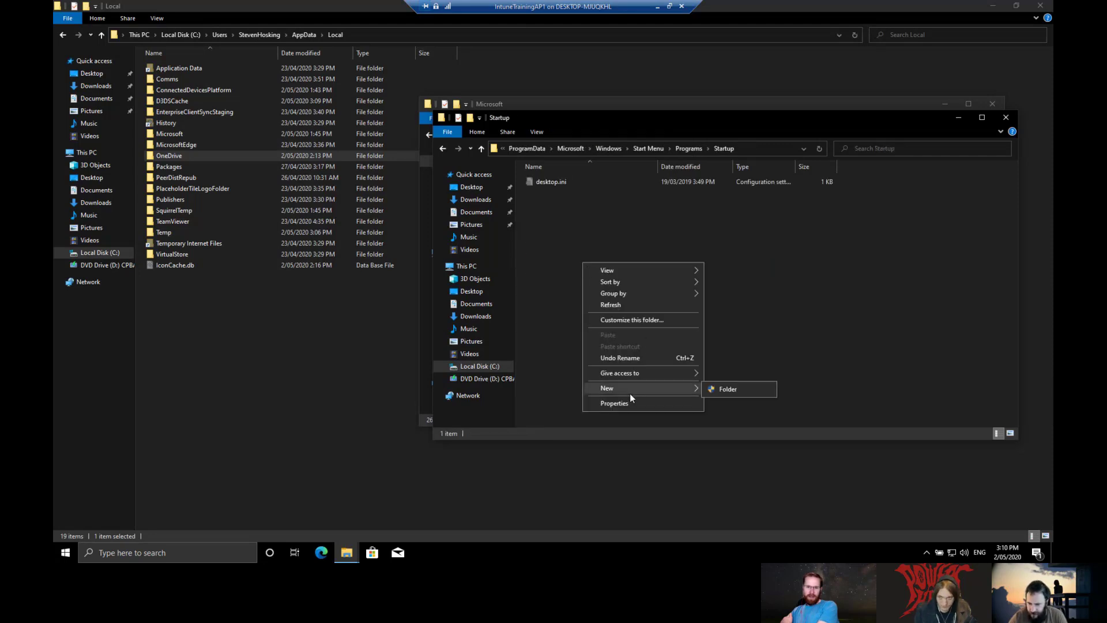
left_click(728, 390)
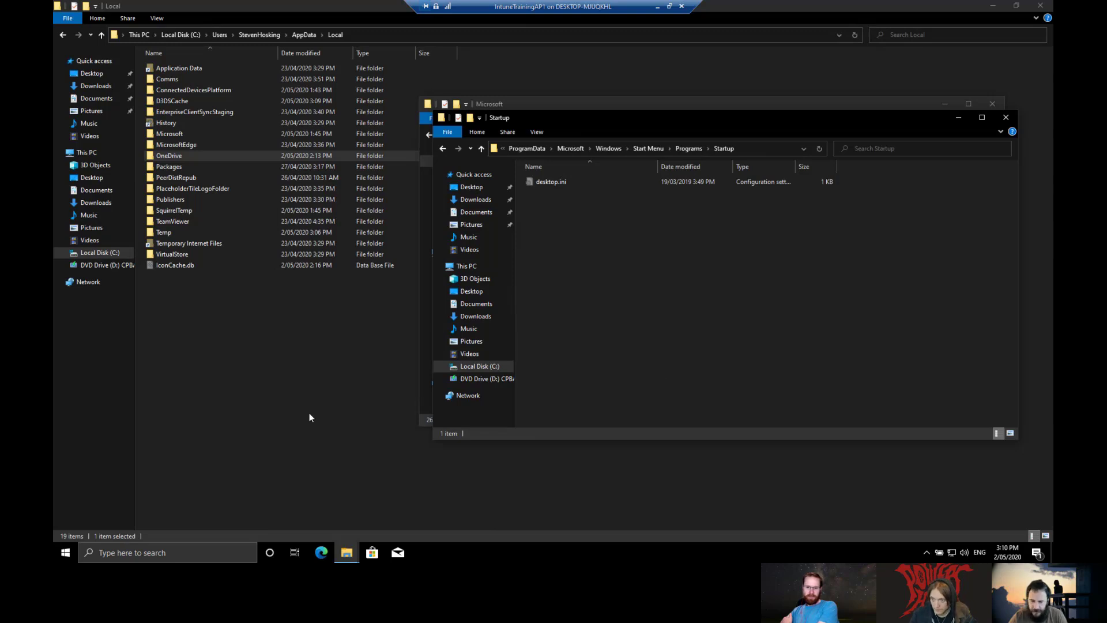
left_click_drag(583, 116, 156, 134)
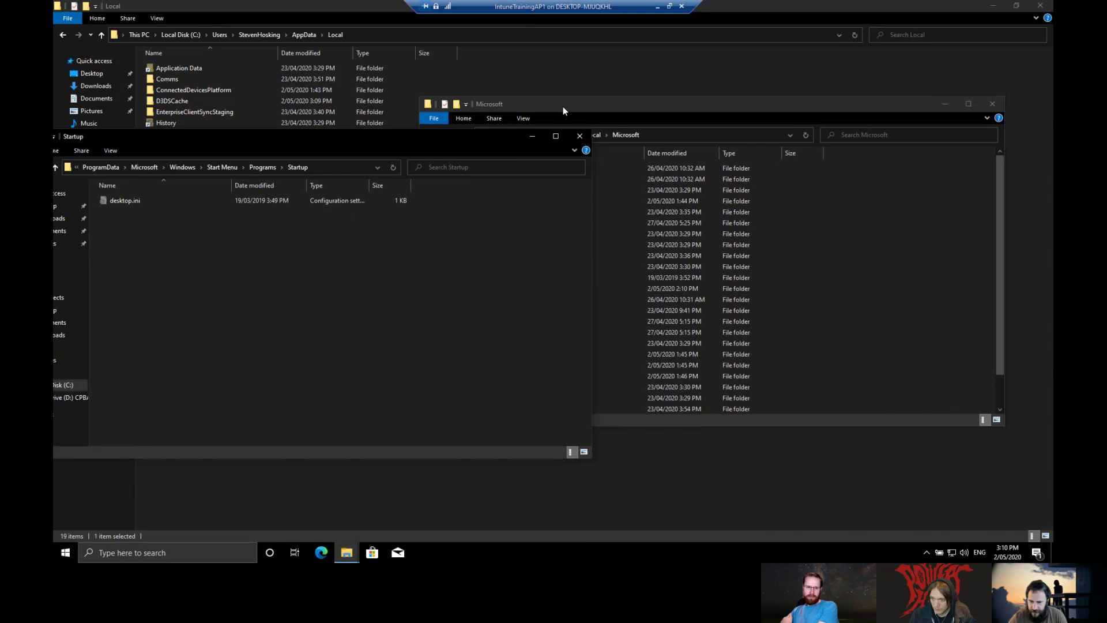
left_click_drag(563, 106, 789, 68)
Step: In Documents, add a new text document named Virus.ps1, dropping .txt and accepting the extension warning
left_click(704, 431)
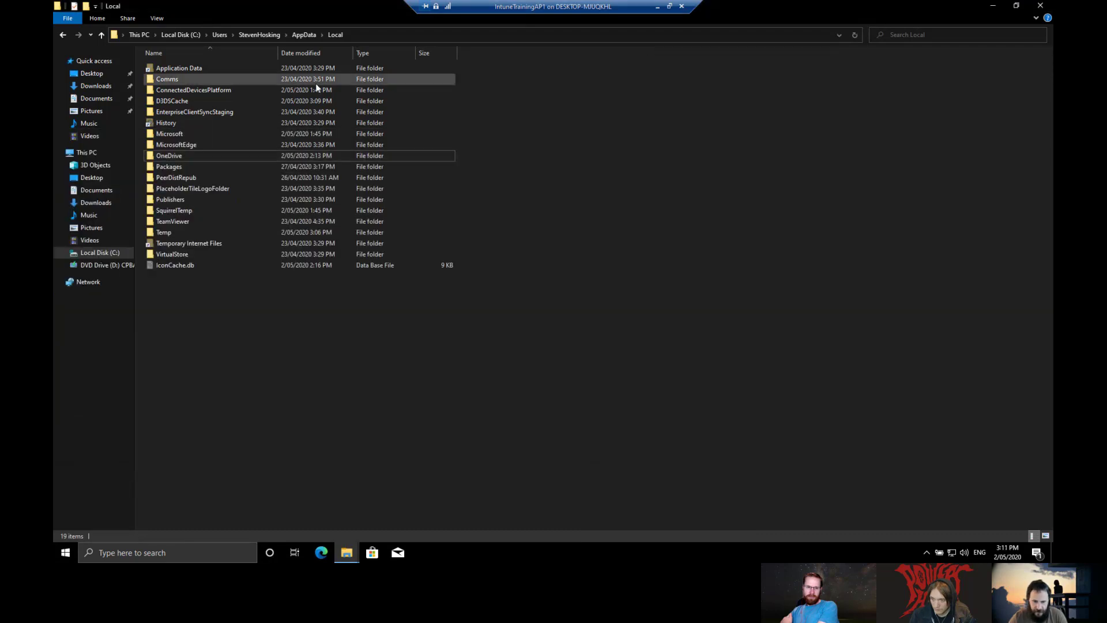
left_click(116, 195)
right_click(348, 210)
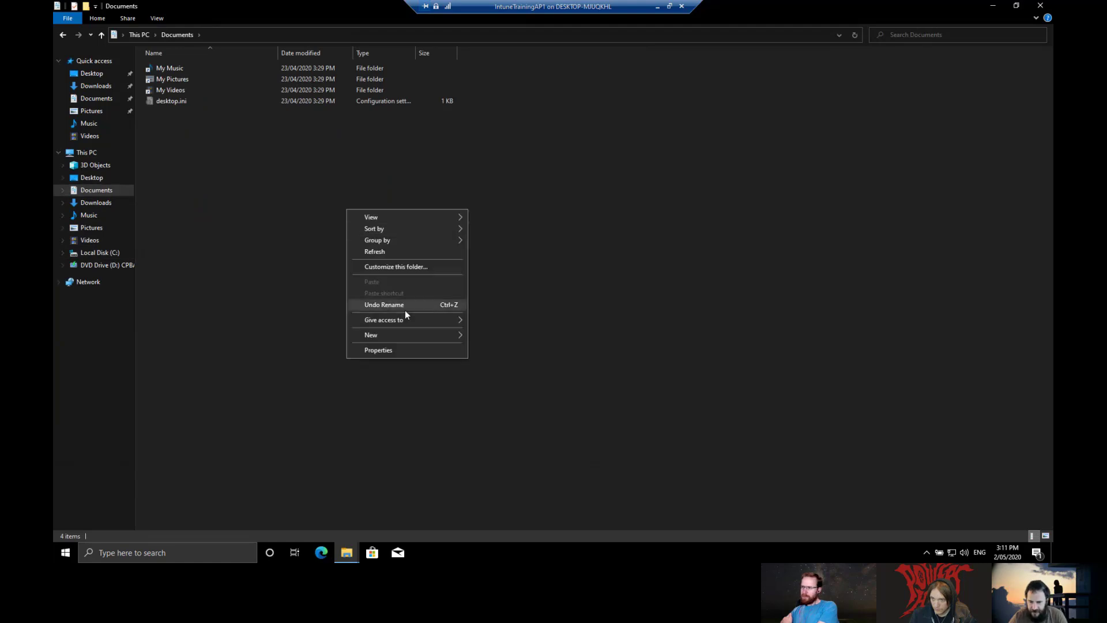
mouse_move(403, 333)
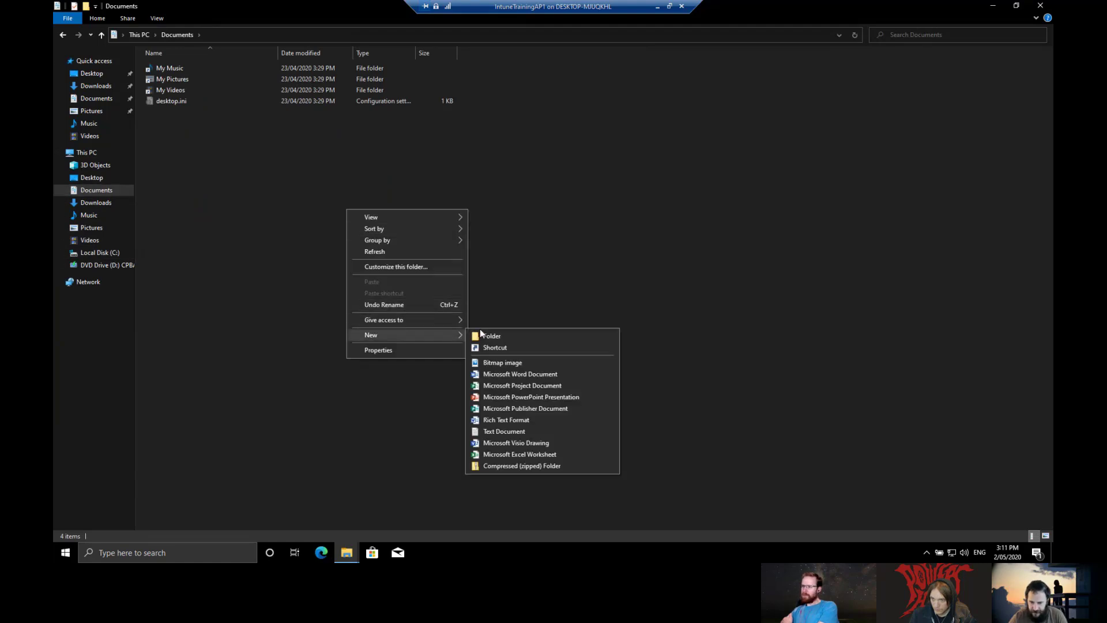
left_click(532, 430)
type("Virus.ps1")
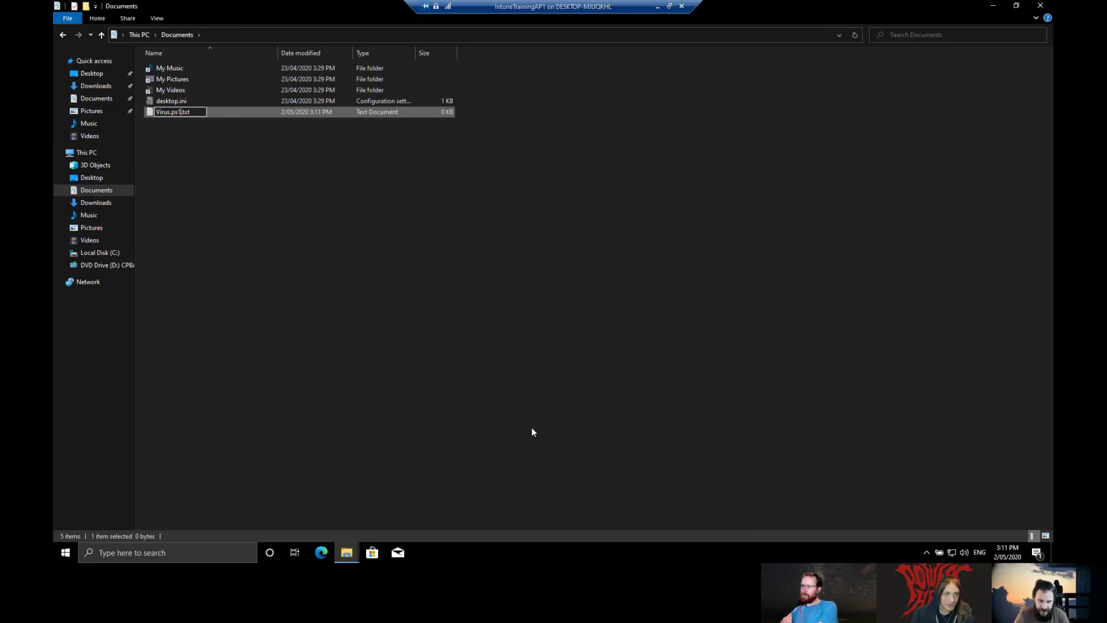
key("Delete")
key("Delete")
key("Delete")
key("Delete")
key("Return")
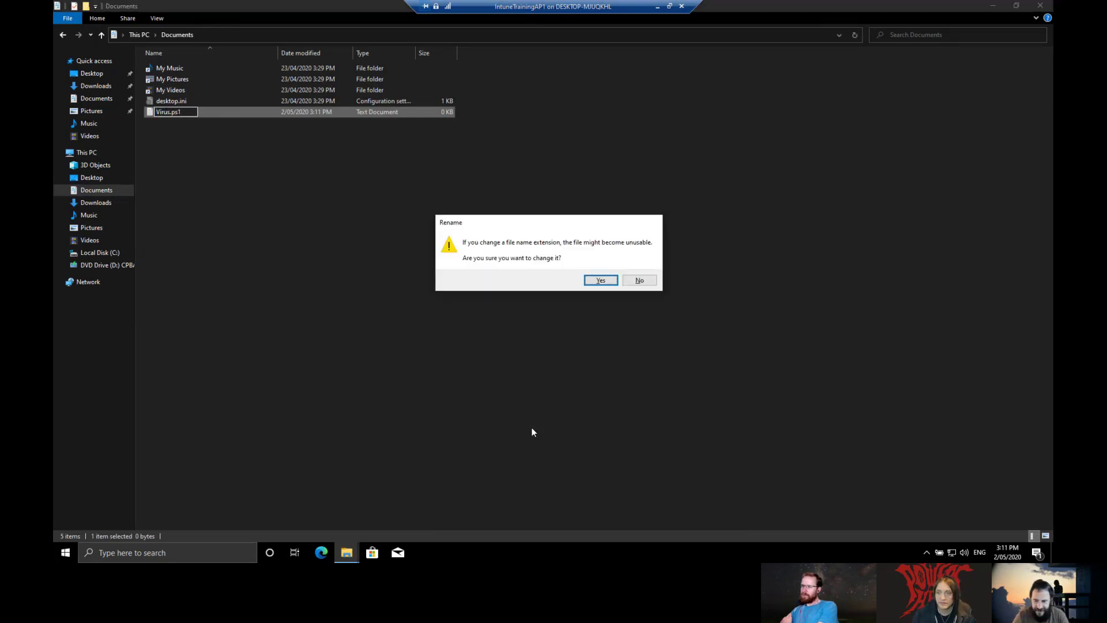
key("Return")
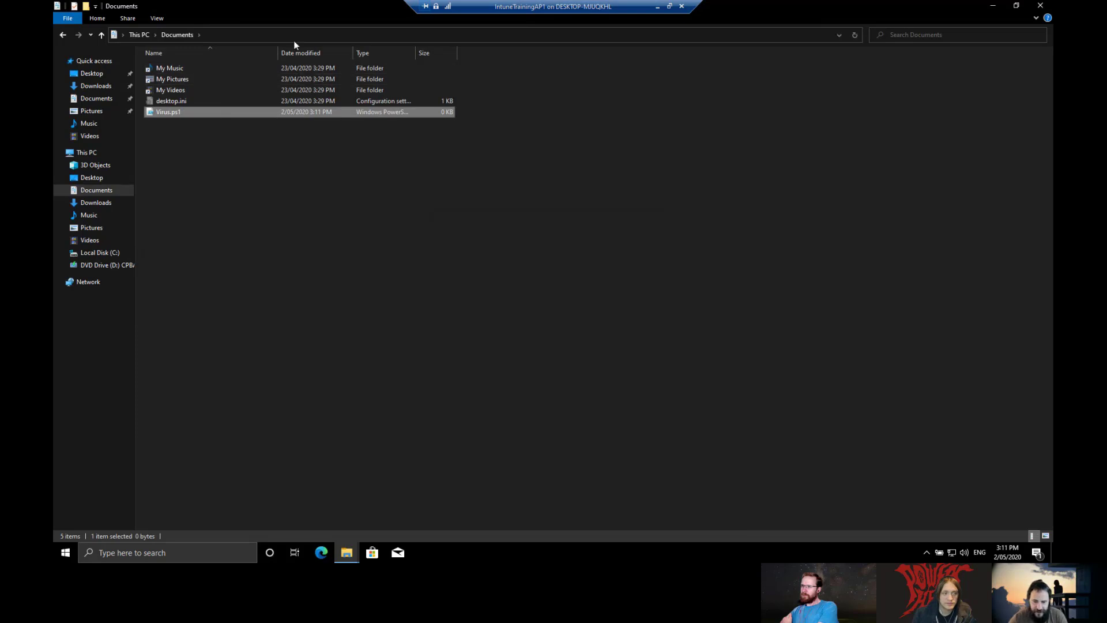
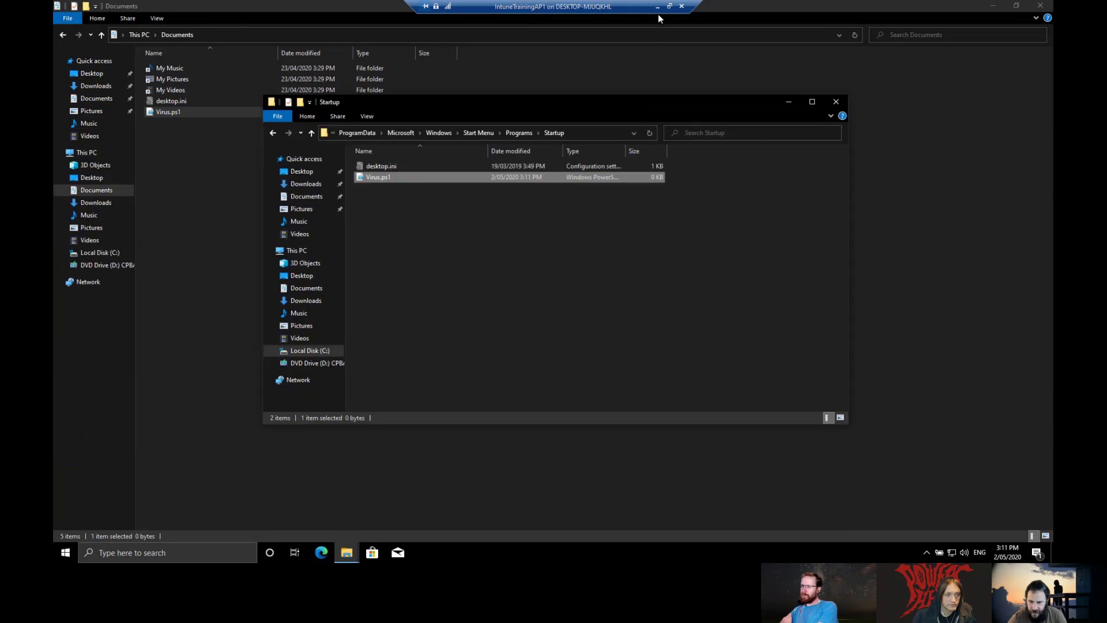
Step: Take the virtual machine out of full screen and move its window to the right
double_click(623, 11)
left_click_drag(603, 25, 848, 29)
Step: Rerun startupfolders in the live response console and select the virus.ps1 path it now lists
left_click(461, 14)
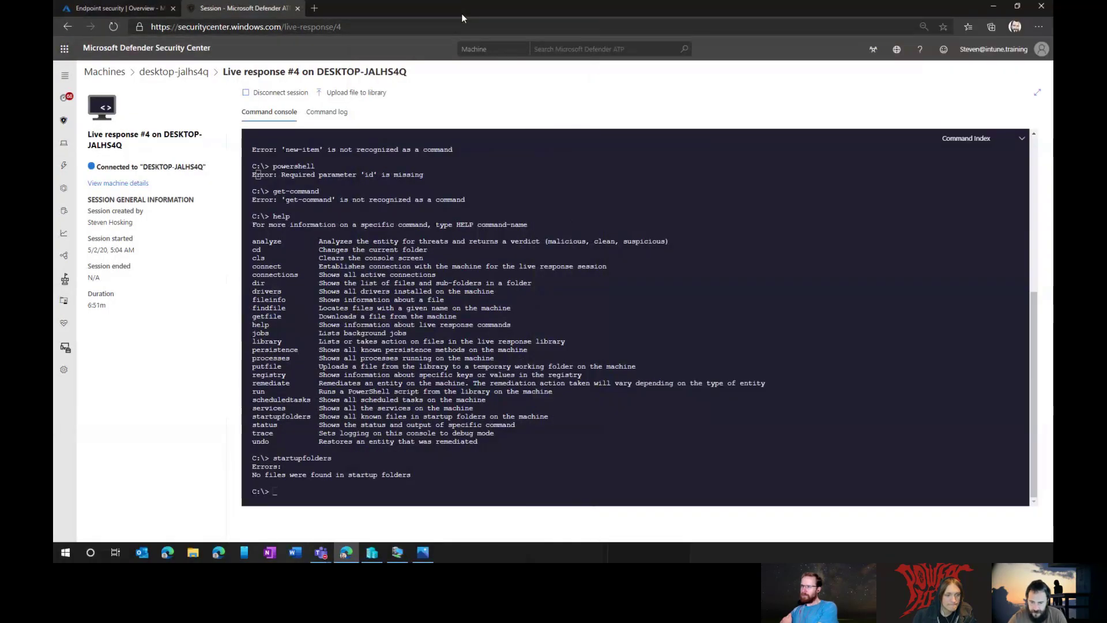
key("Up")
key("Return")
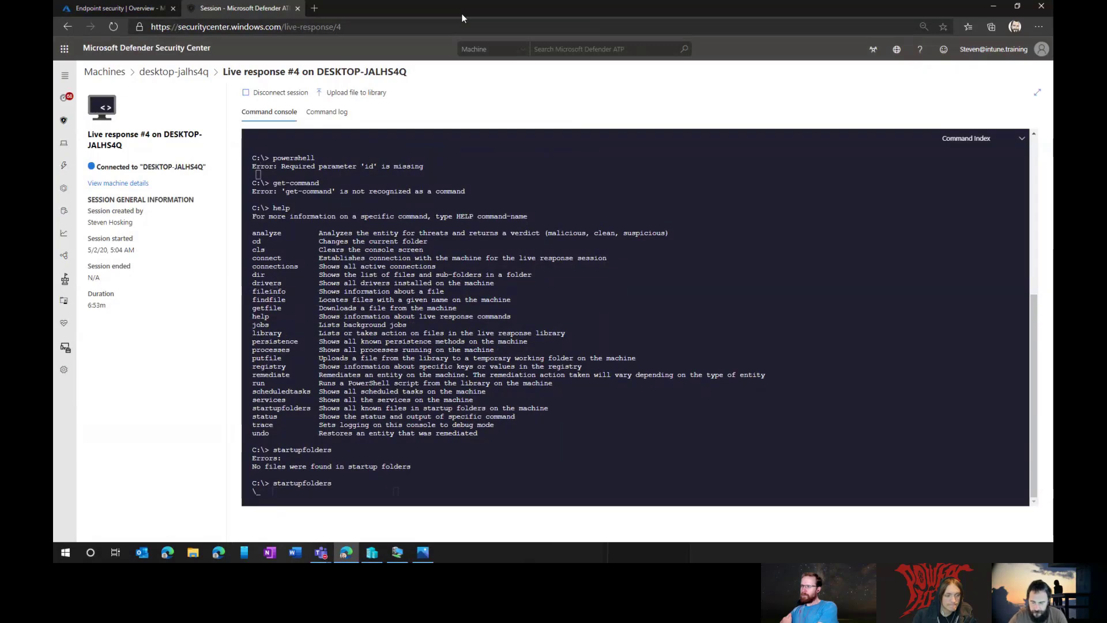
left_click(397, 554)
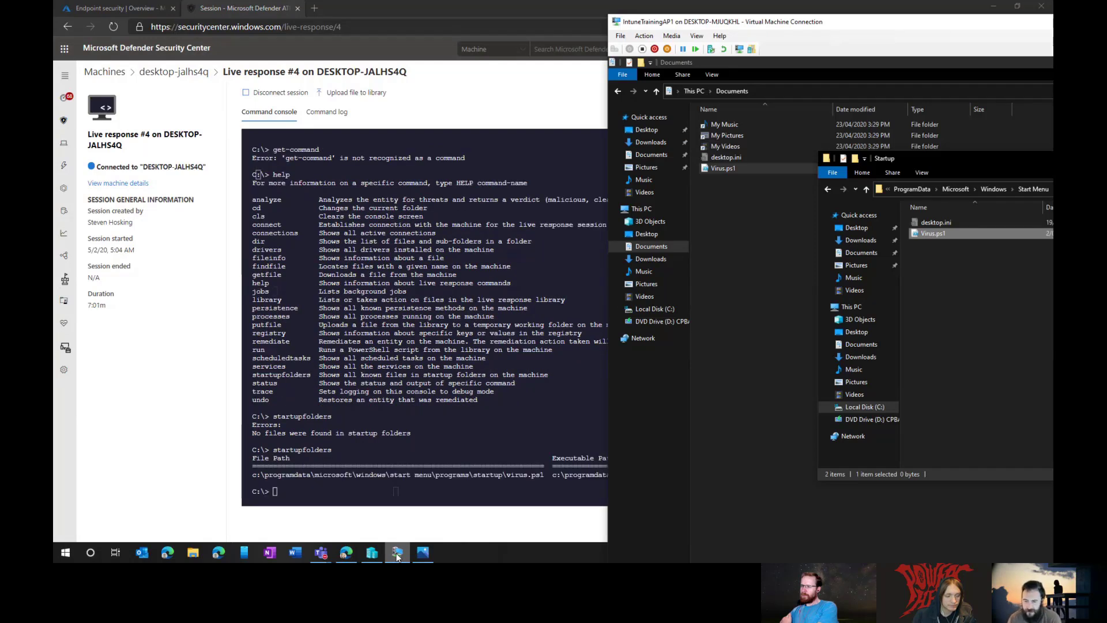
left_click(429, 12)
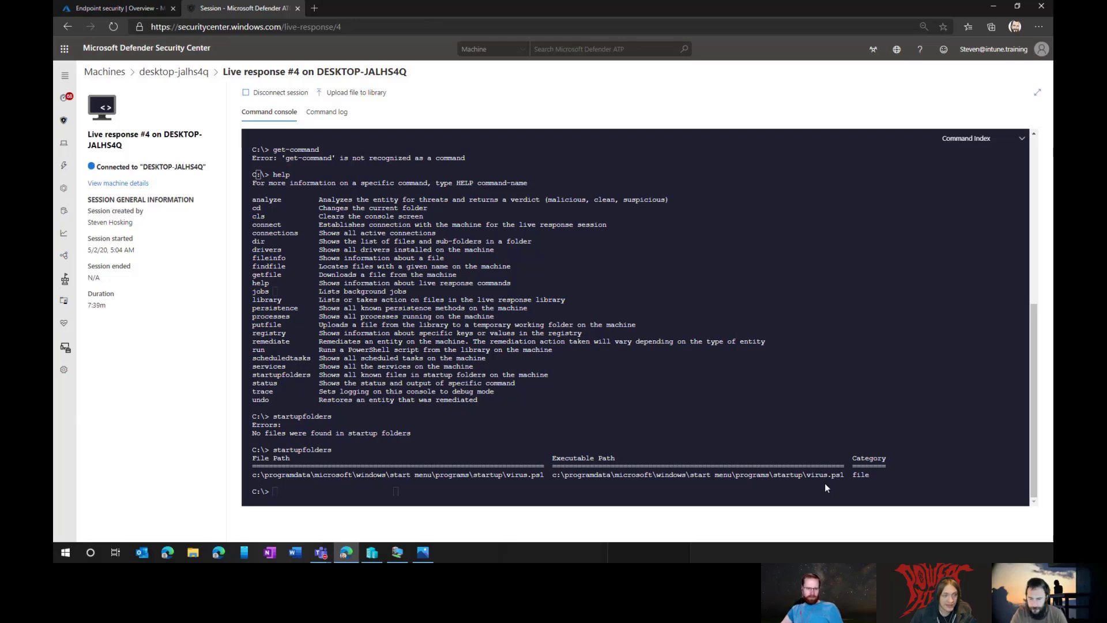
scroll(825, 483, "up", 1)
scroll(478, 376, "down", 1)
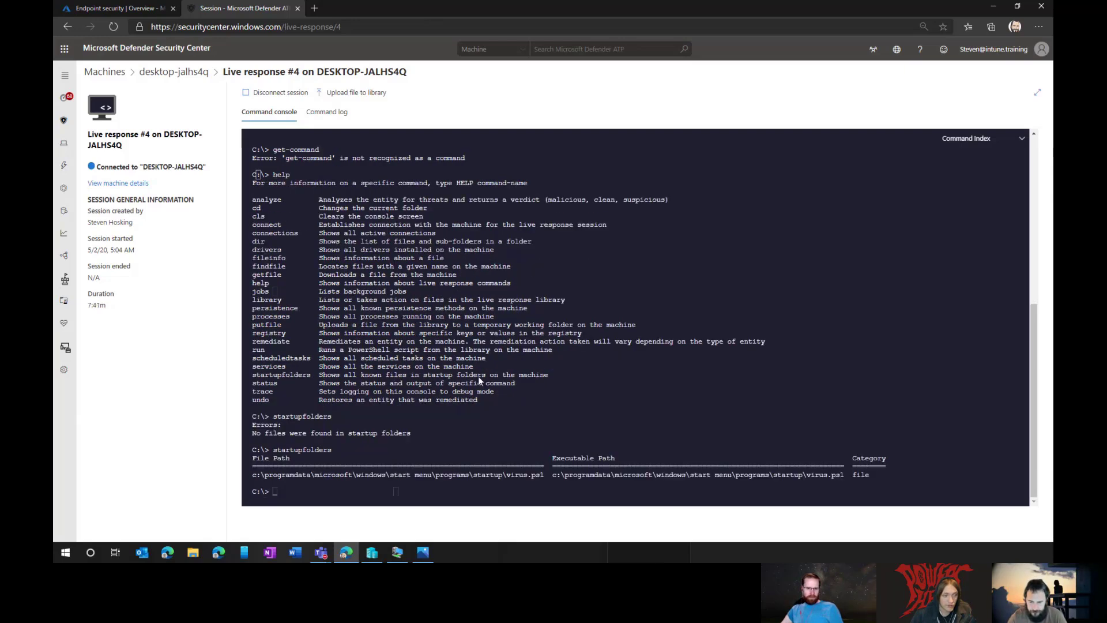
left_click_drag(253, 477, 544, 476)
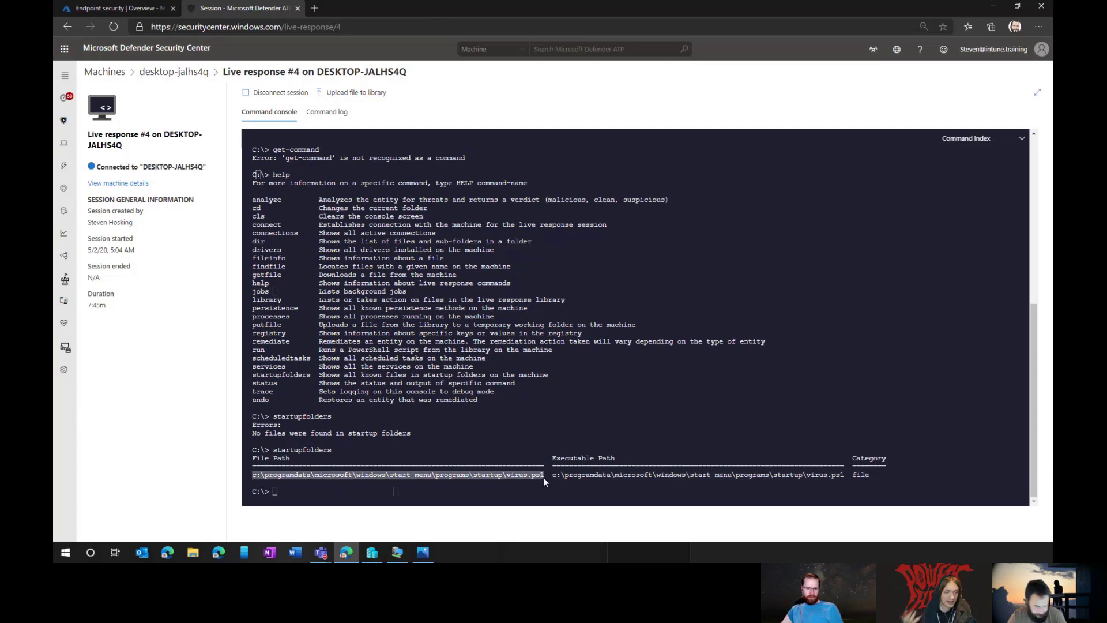
Step: Run getfile on the quoted virus.ps1 Startup path, which fails as not recognized
key("ctrl+c")
type("getfile")
key("ctrl+v")
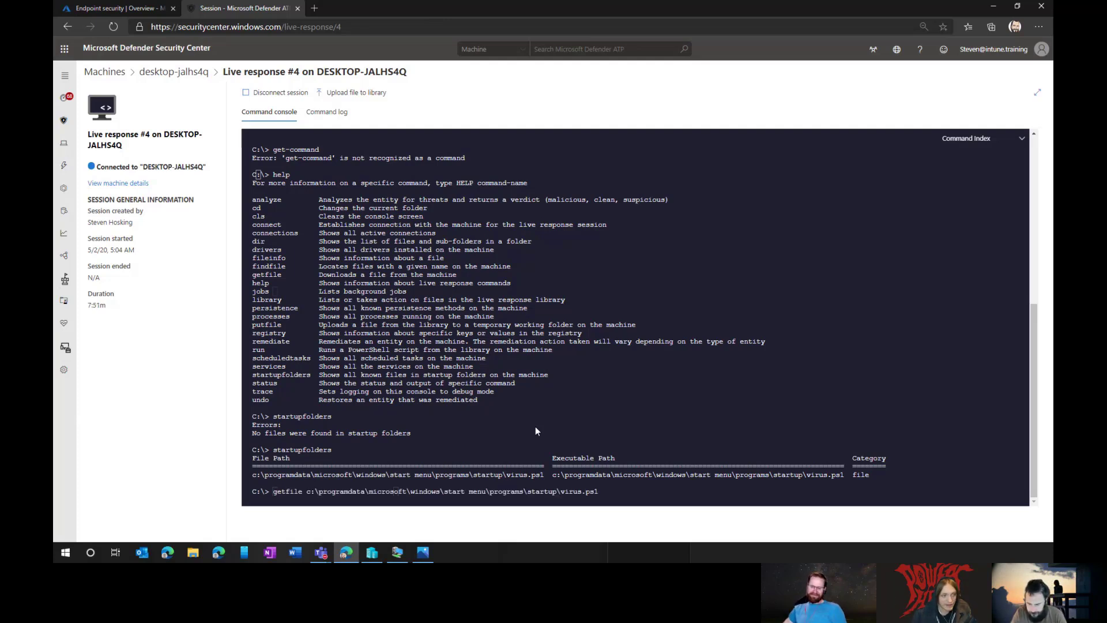
type("\"")
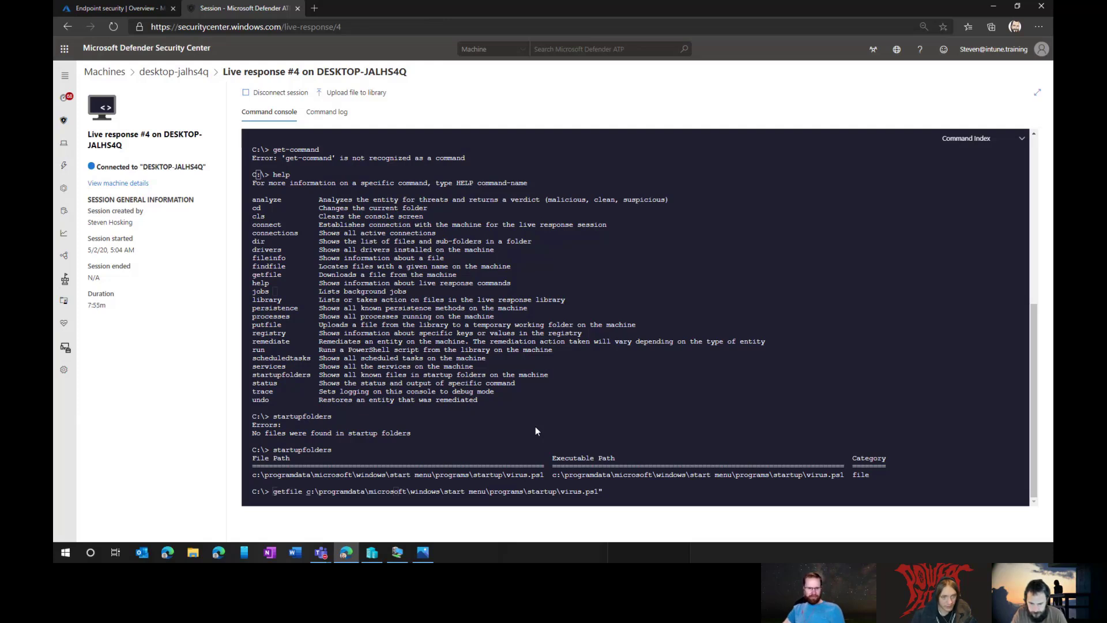
type("\"")
key("Return")
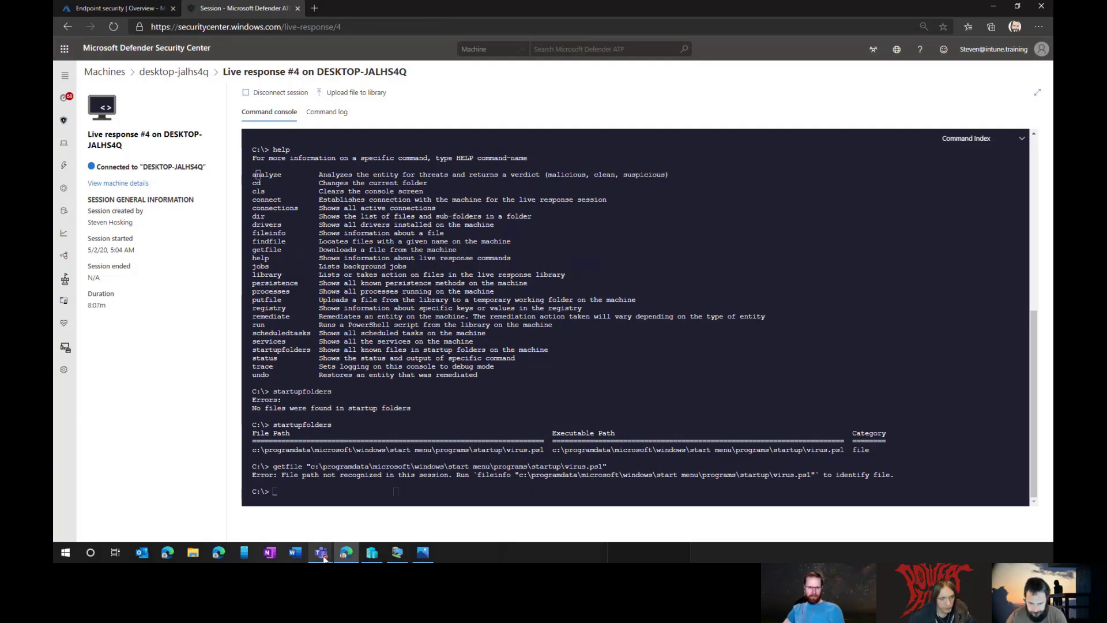
Step: Show the getfile usage help with 'getfile help' and 'help getfile'
left_click(397, 552)
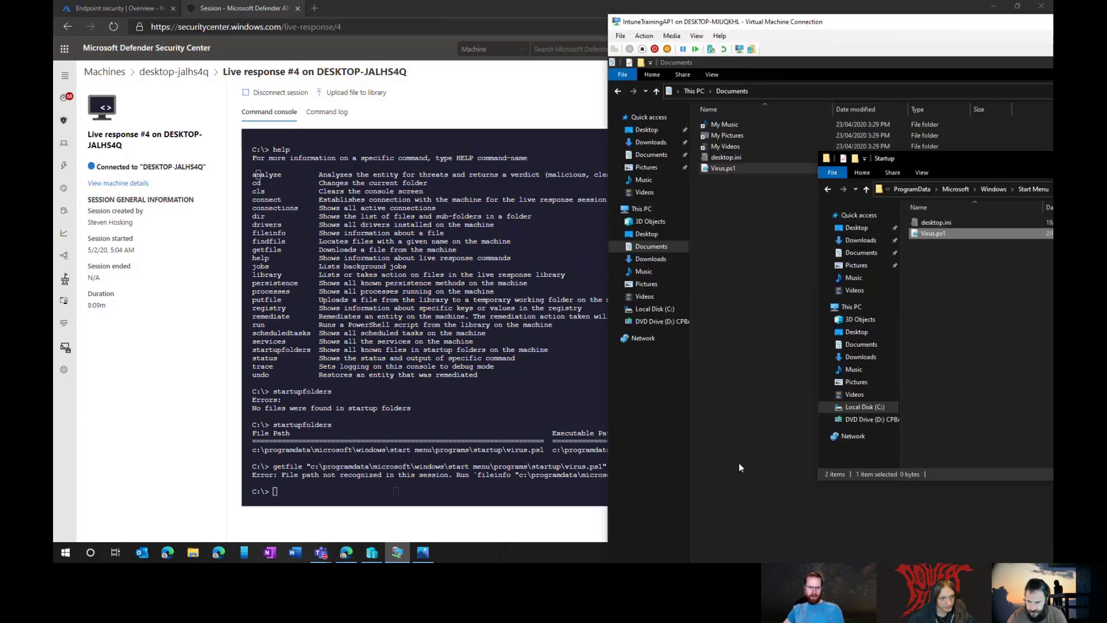
left_click(205, 432)
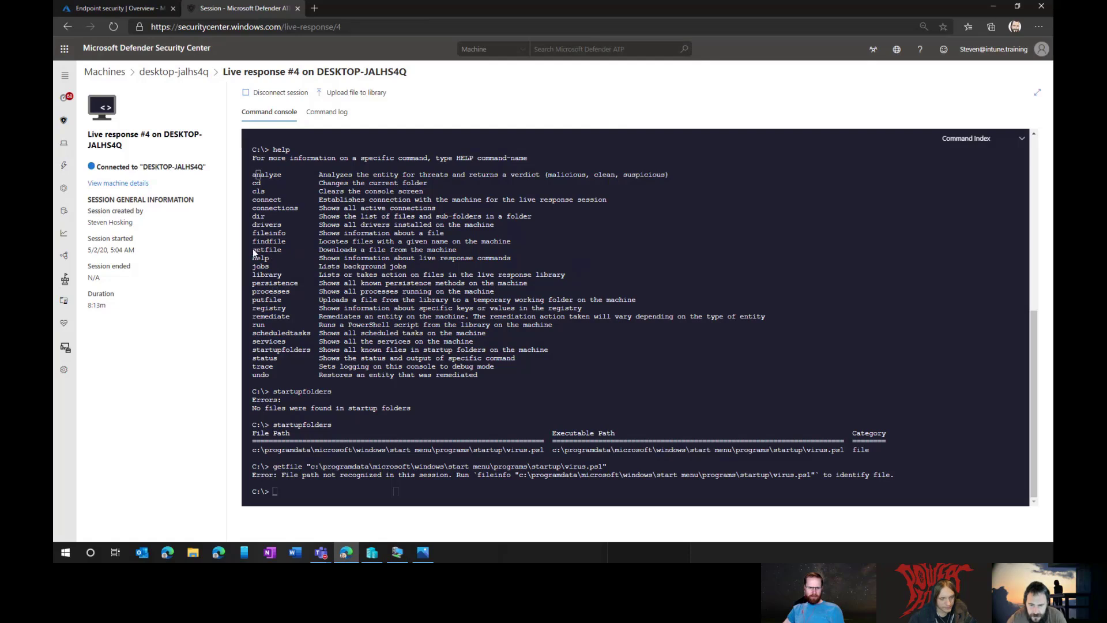
type("get")
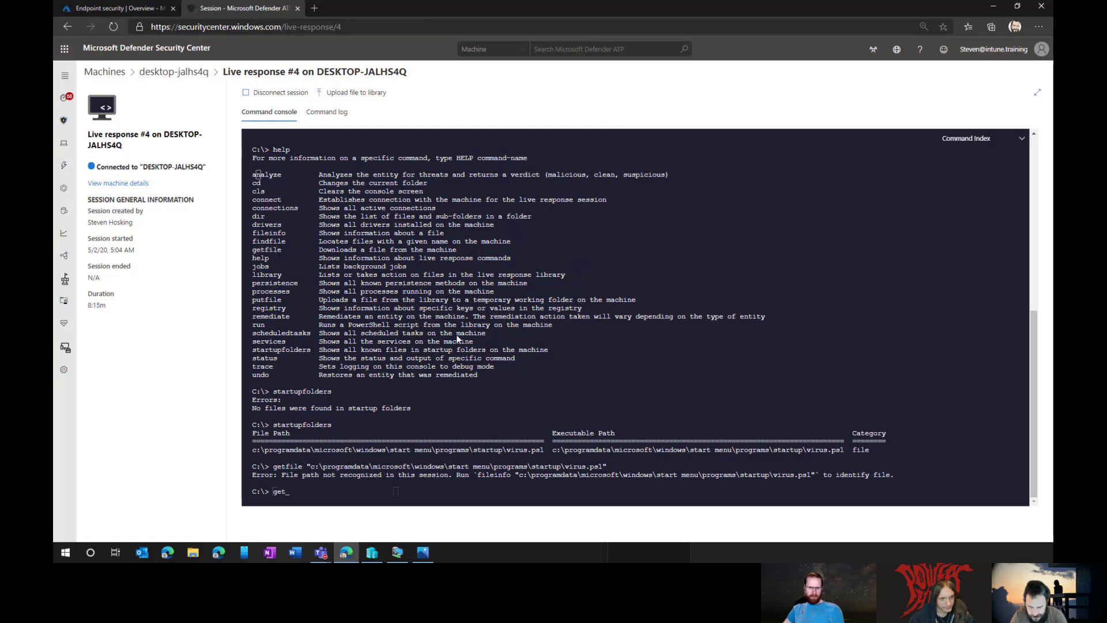
type("file help")
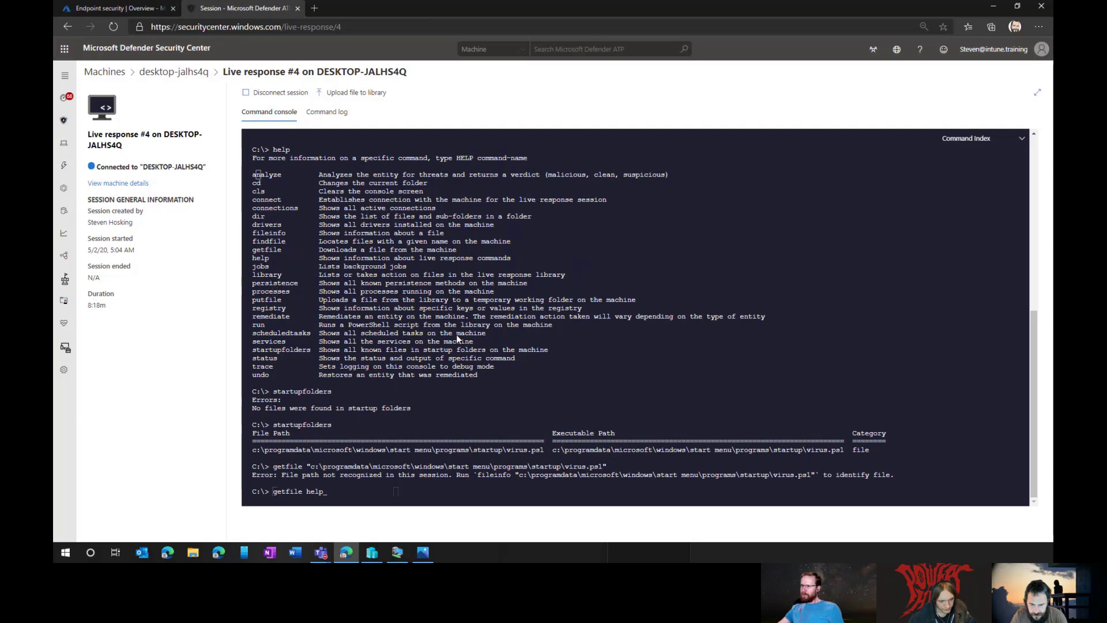
key("Return")
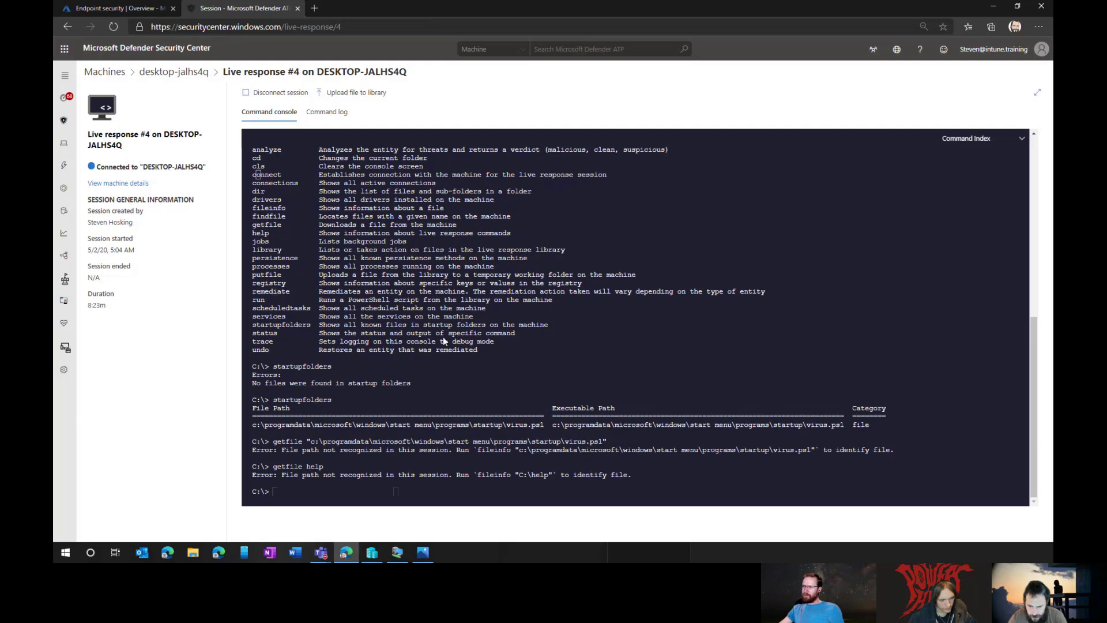
type("help getfile")
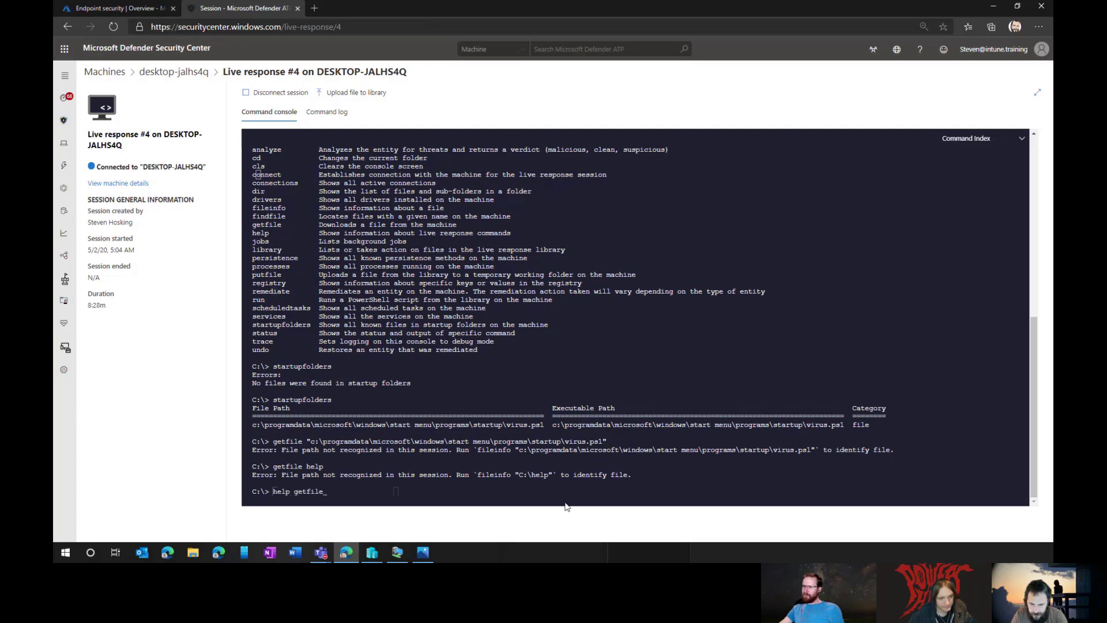
key("Return")
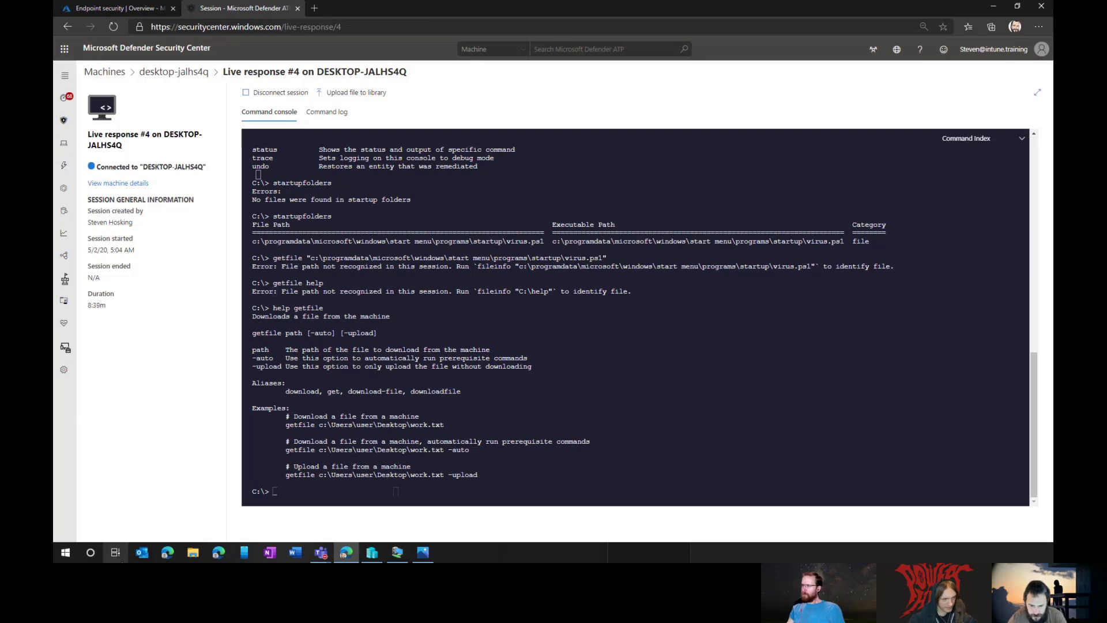
Step: Copy Virus.ps1 from the Startup folder into the root of Local Disk (C:), approving the permission prompt
left_click(193, 553)
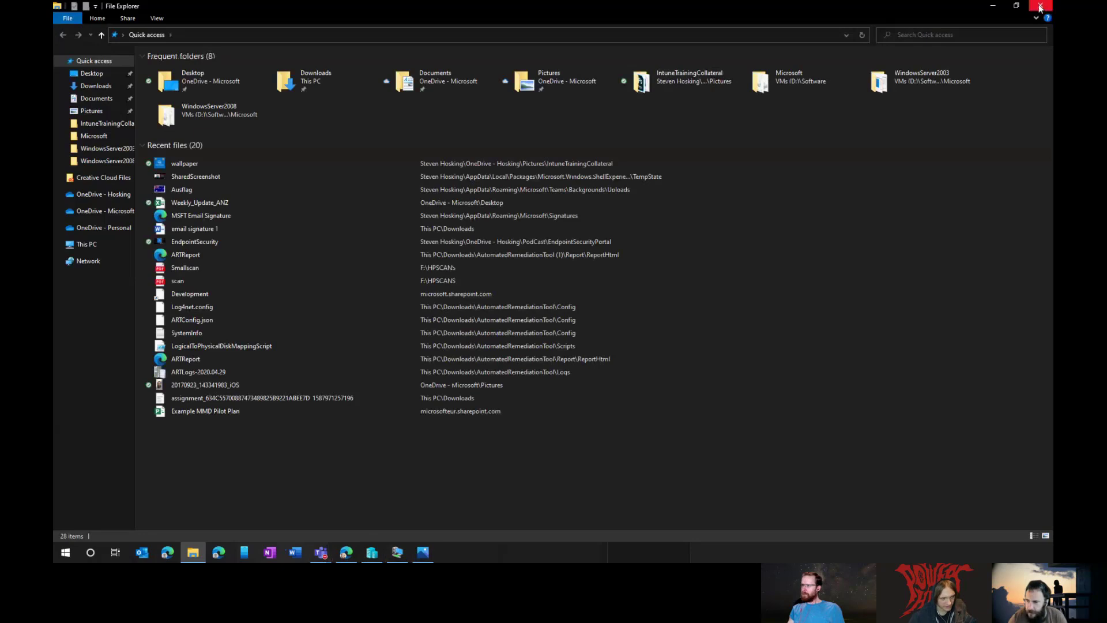
left_click(1041, 5)
left_click(397, 552)
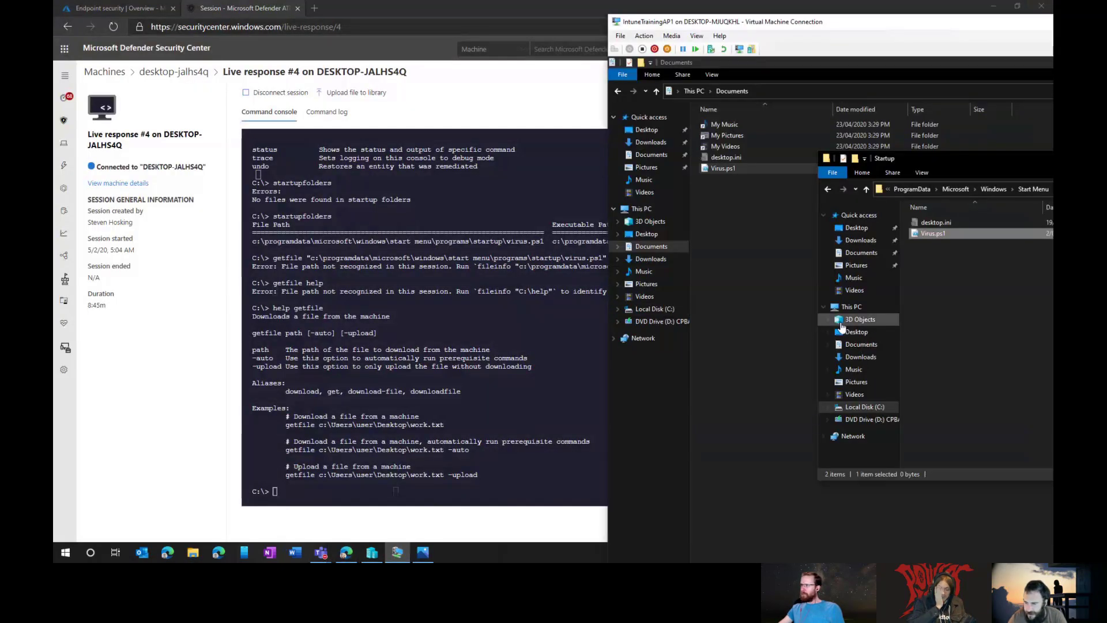
right_click(918, 233)
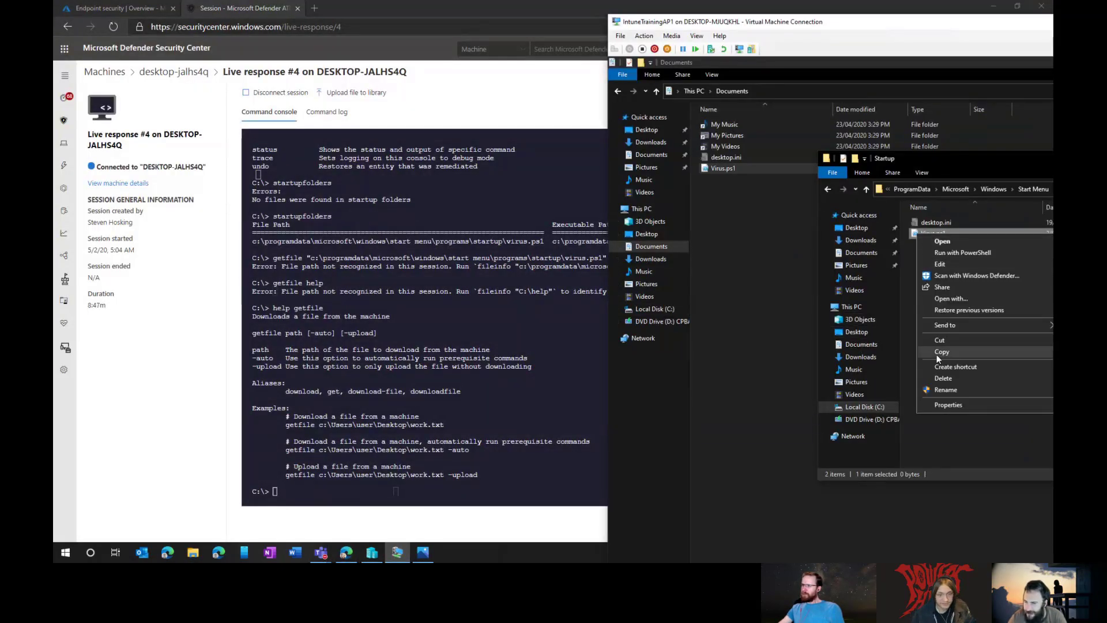
left_click(937, 354)
left_click(732, 314)
left_click(655, 310)
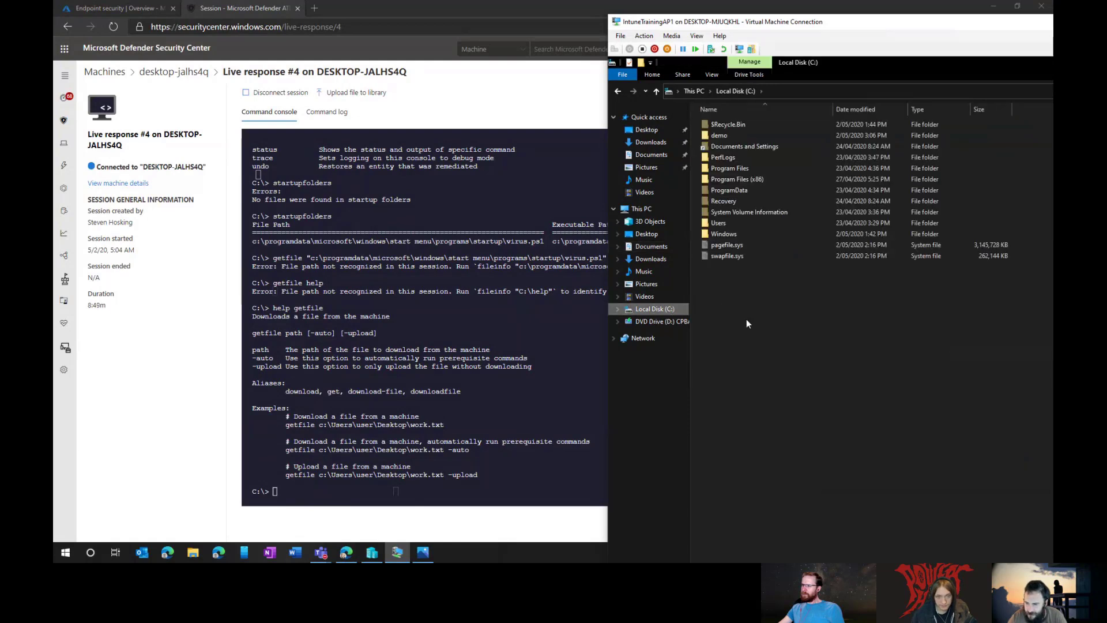
right_click(753, 346)
left_click(783, 404)
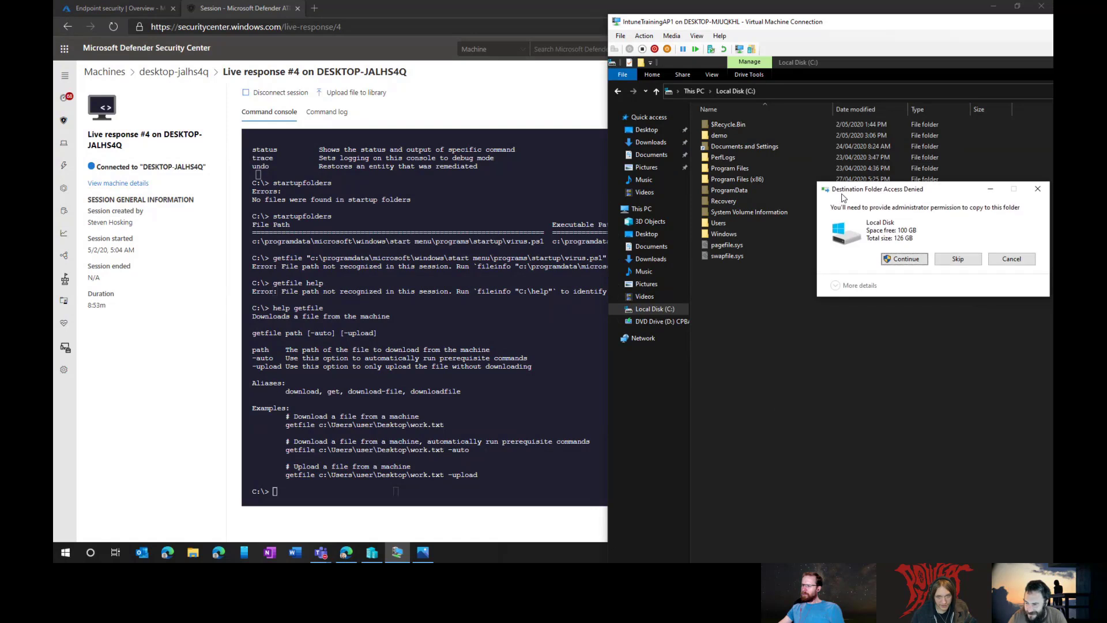
left_click(908, 266)
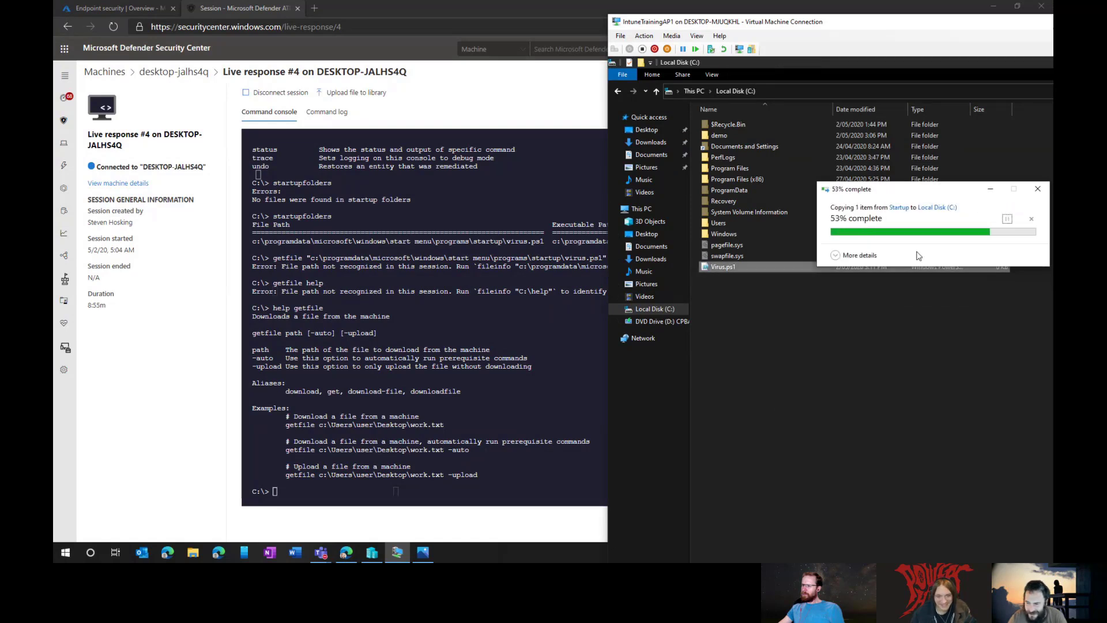
left_click(548, 9)
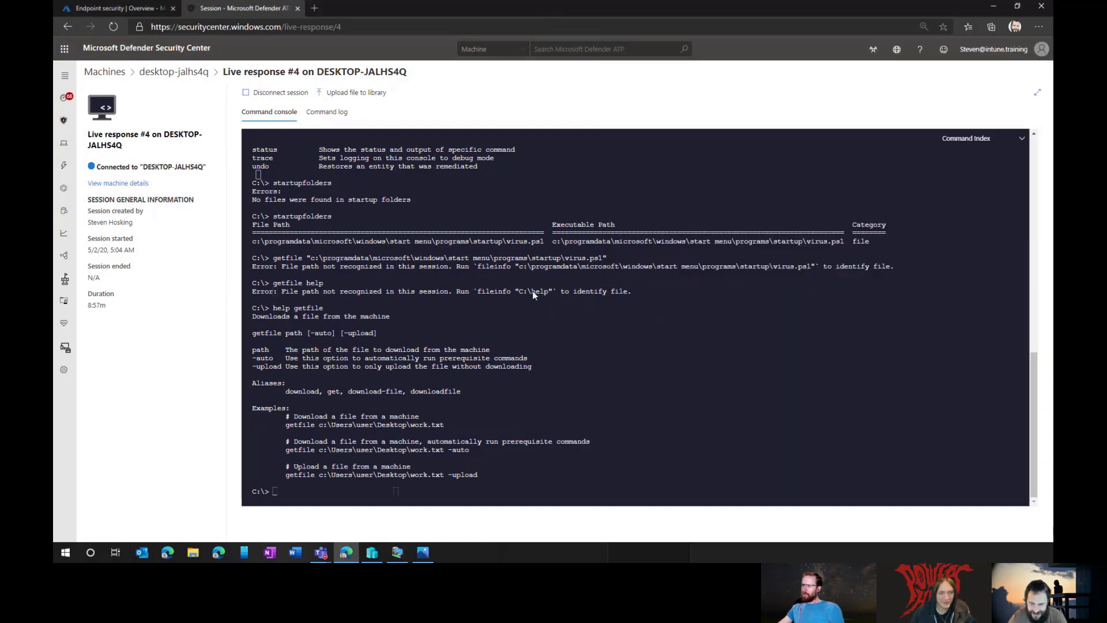
Step: Run getfile c:\virus.ps1, which is rejected, then start fileinfo c:\virus.ps1
type("getfile c")
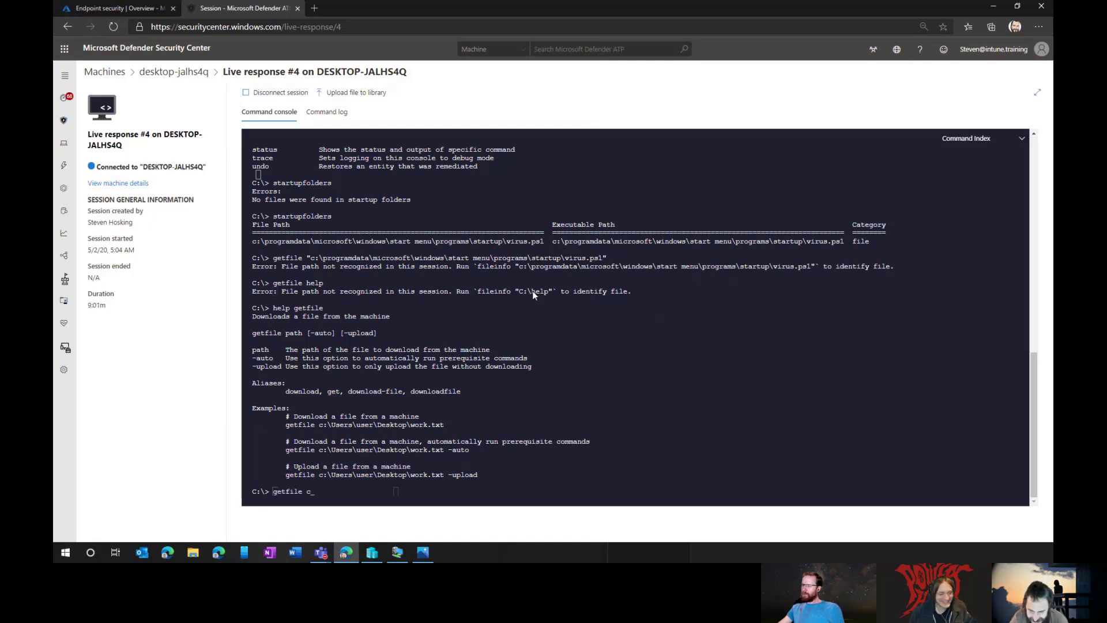
type(":\\virus.ps1")
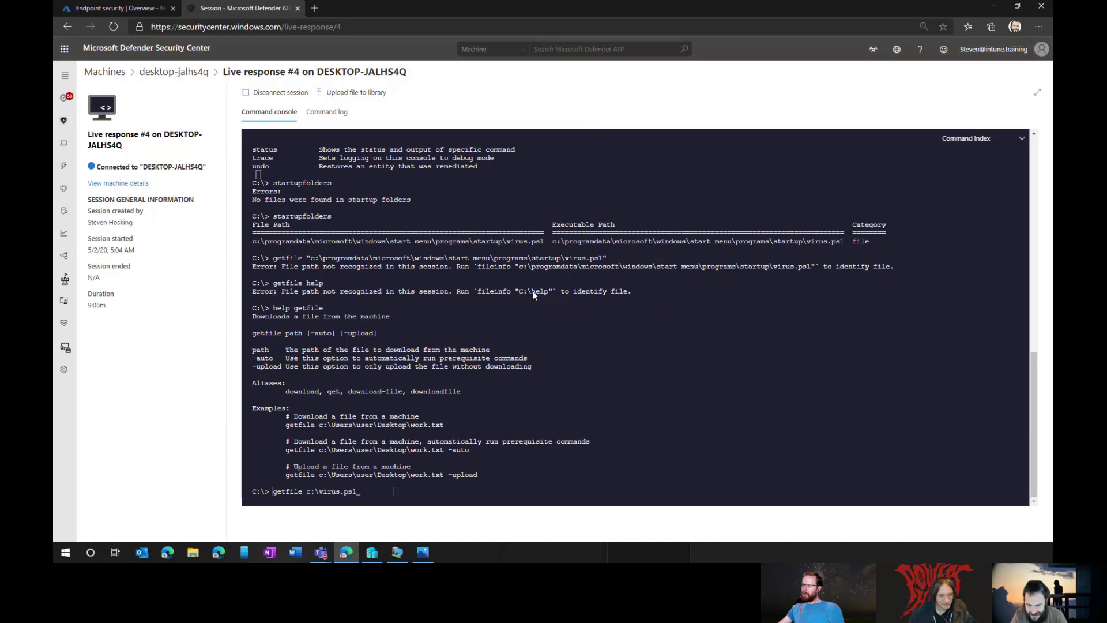
key("Return")
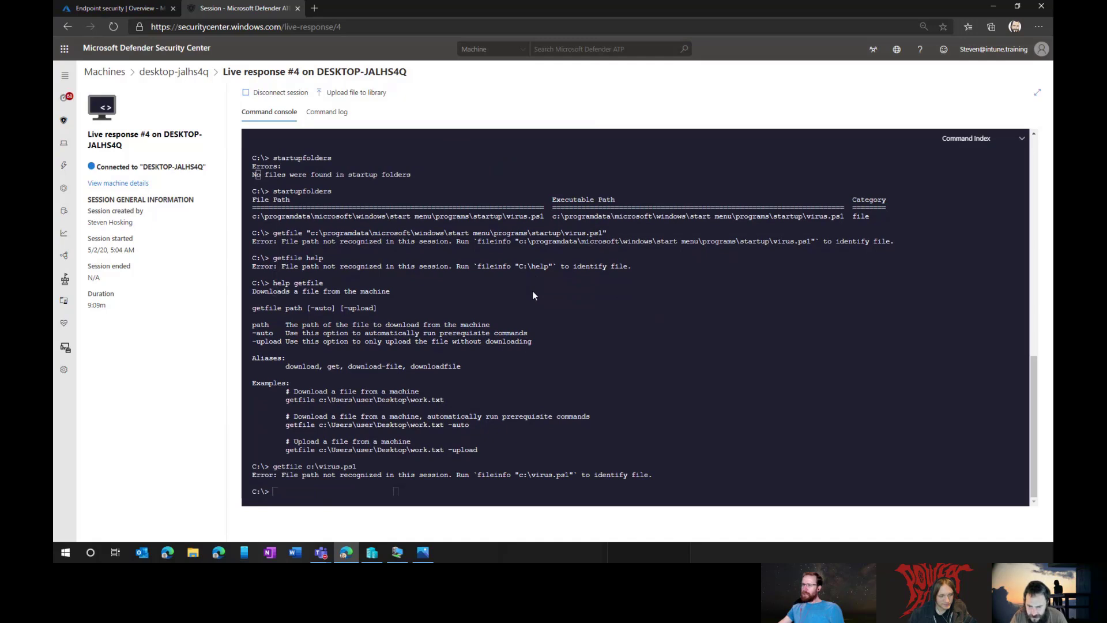
type("file")
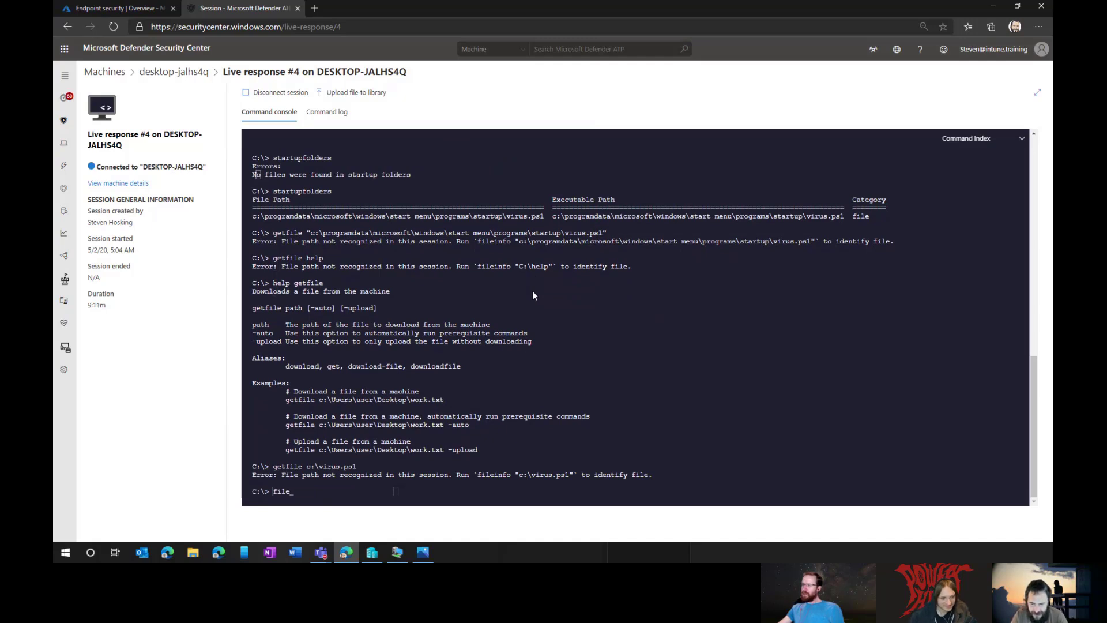
type("info")
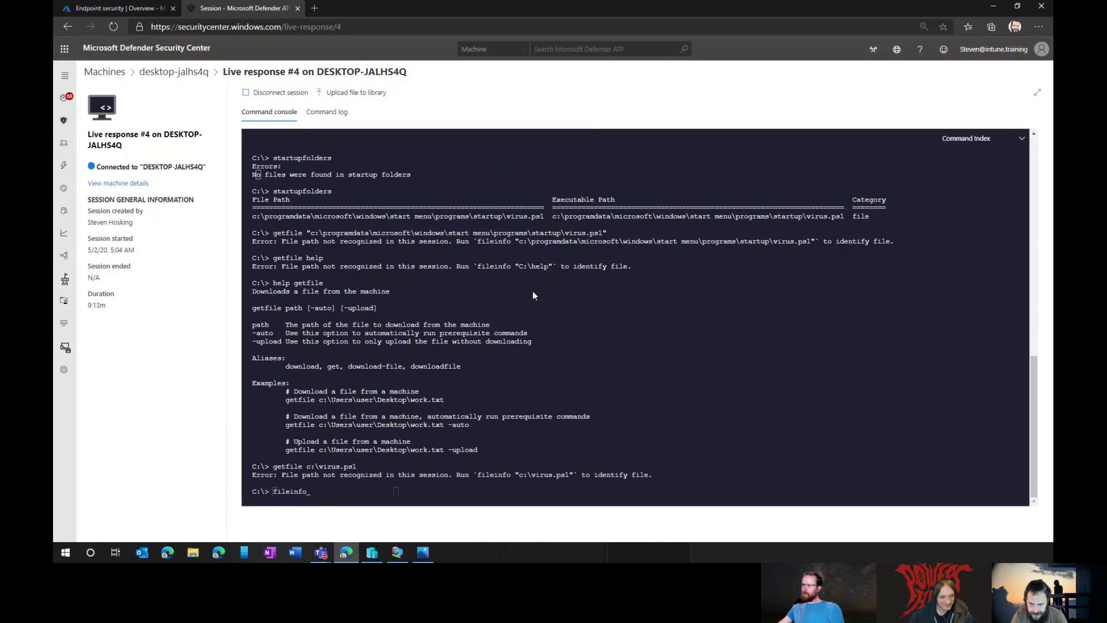
type(" c:\\virus.ps1")
key("Return")
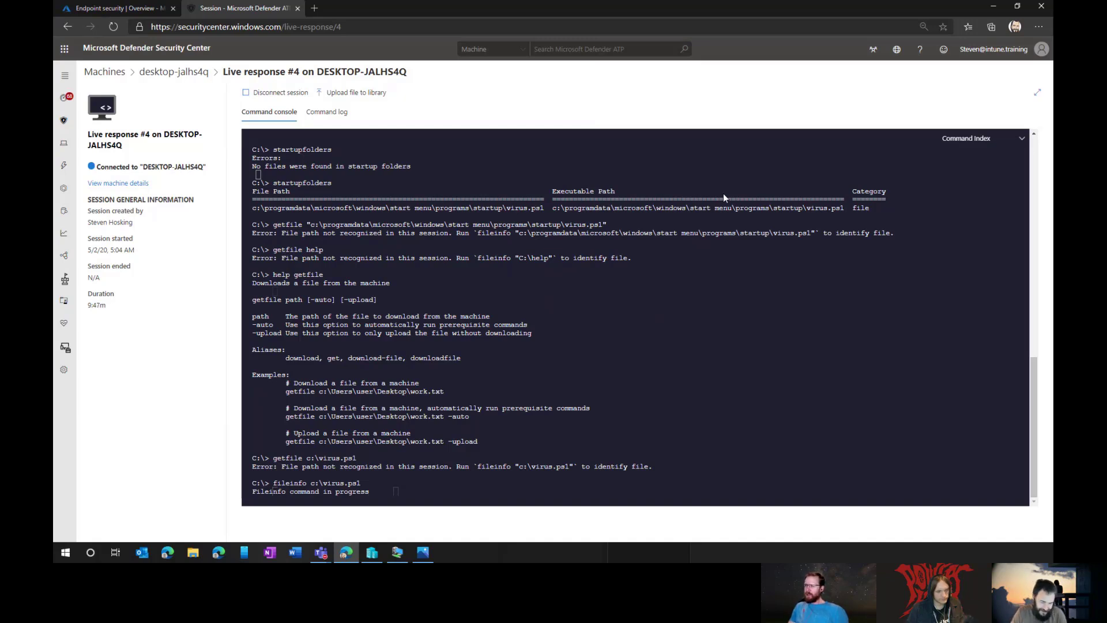
Step: Cancel fileinfo and retry getfile c:\virus.ps1 -auto, rejected because empty files are unsupported
key("ctrl+c")
key("ctrl+c")
key("Up")
key("Up")
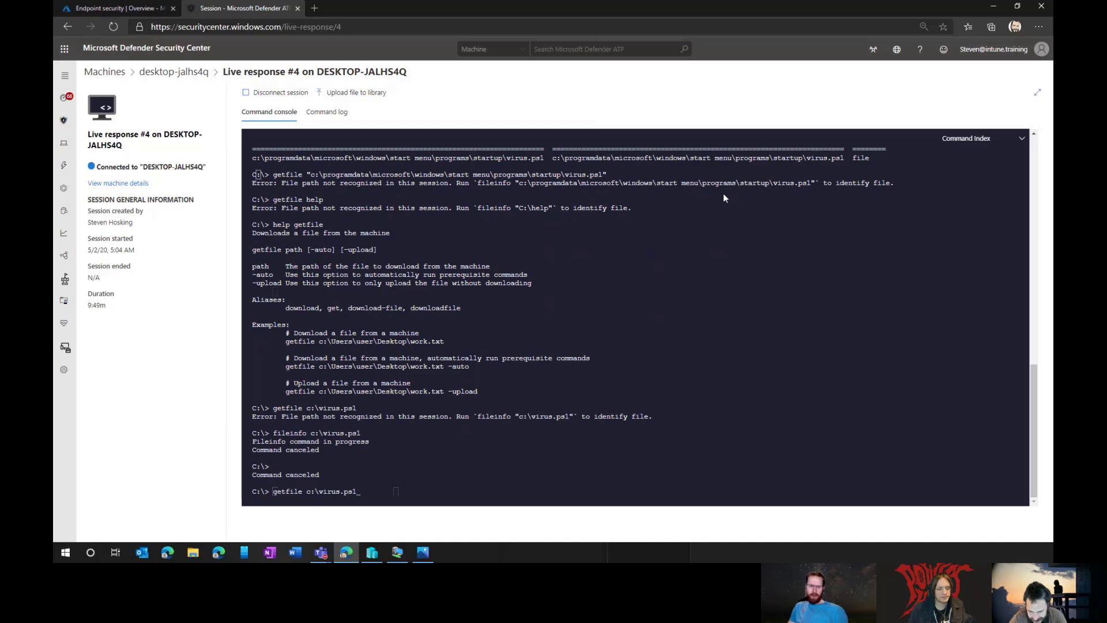
type("-a")
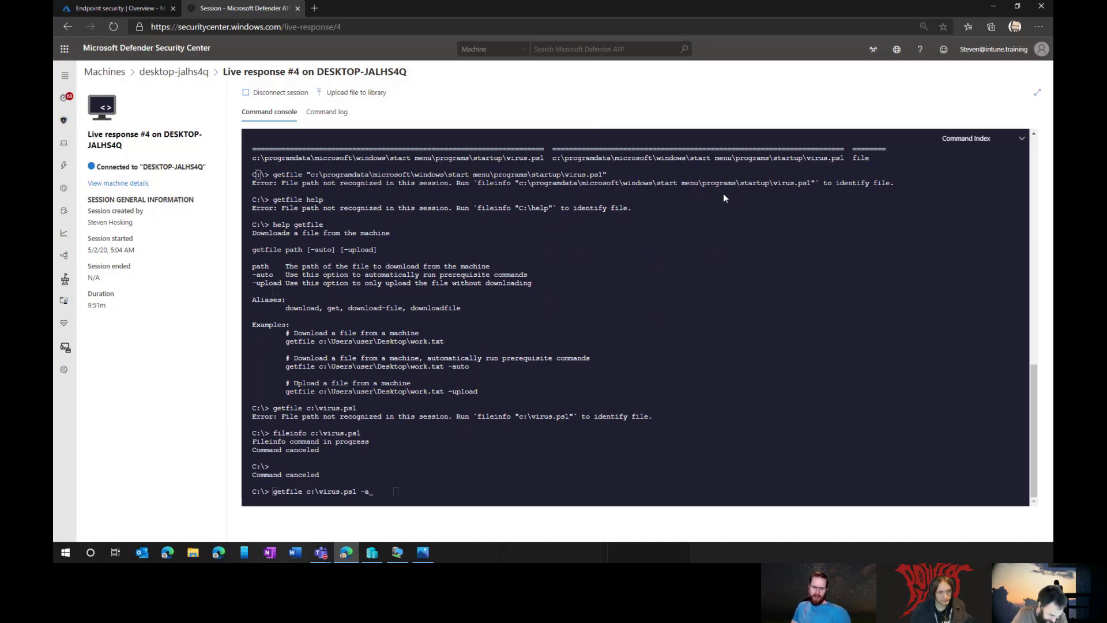
type("uto")
key("Return")
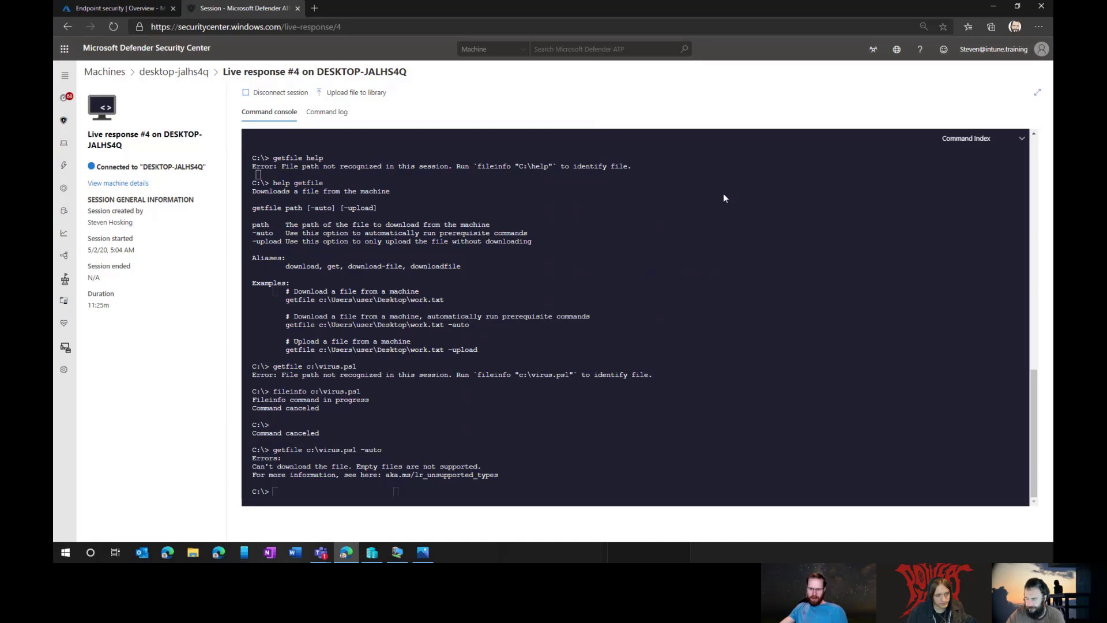
Step: Type Get-FileHash C:\Virus.ps1 into the C: copy in PowerShell ISE; saving fails with access denied
left_click(397, 552)
right_click(724, 267)
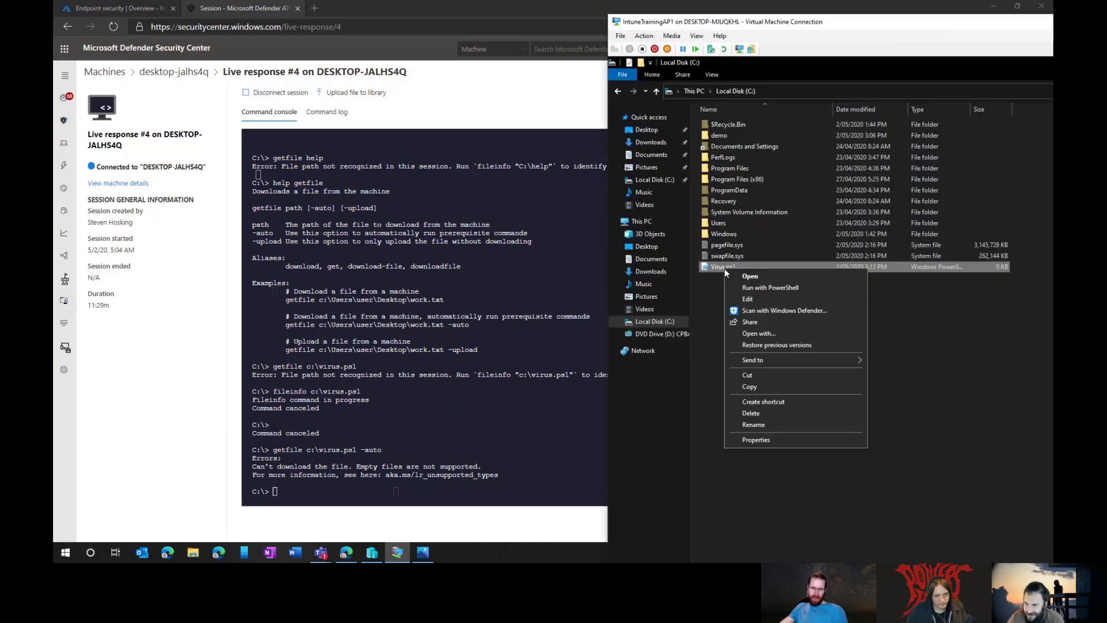
left_click(755, 298)
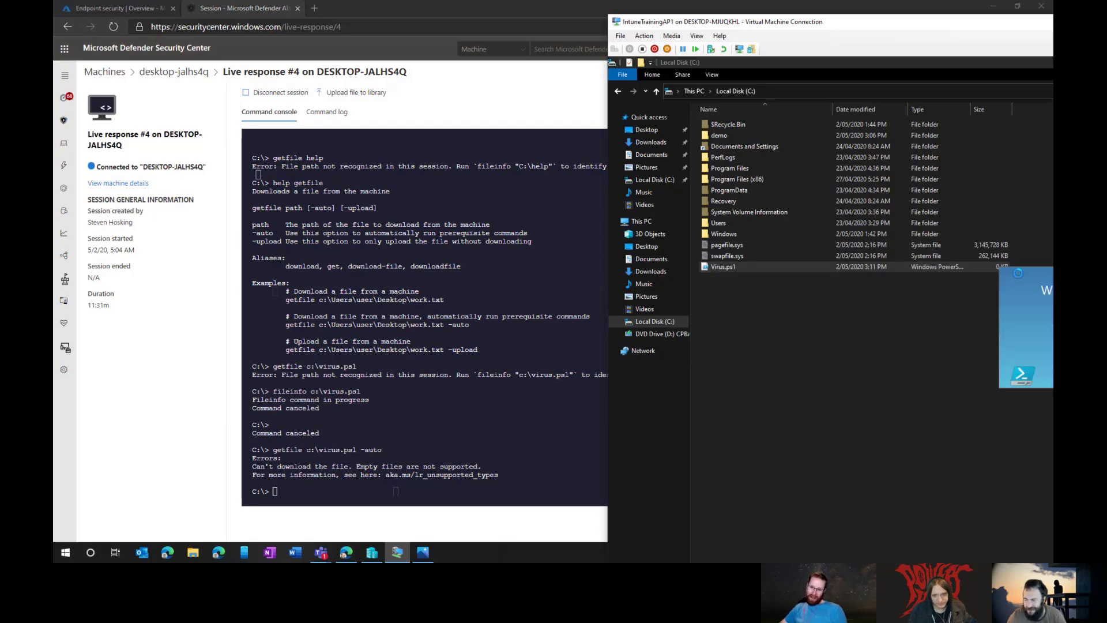
left_click_drag(900, 24, 531, 47)
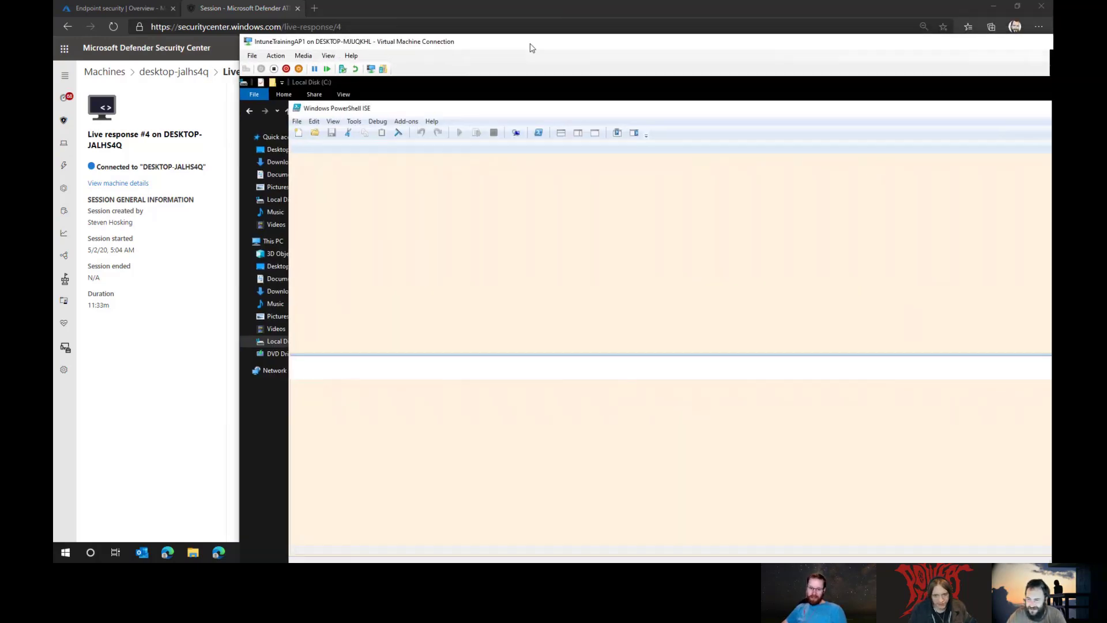
type("get")
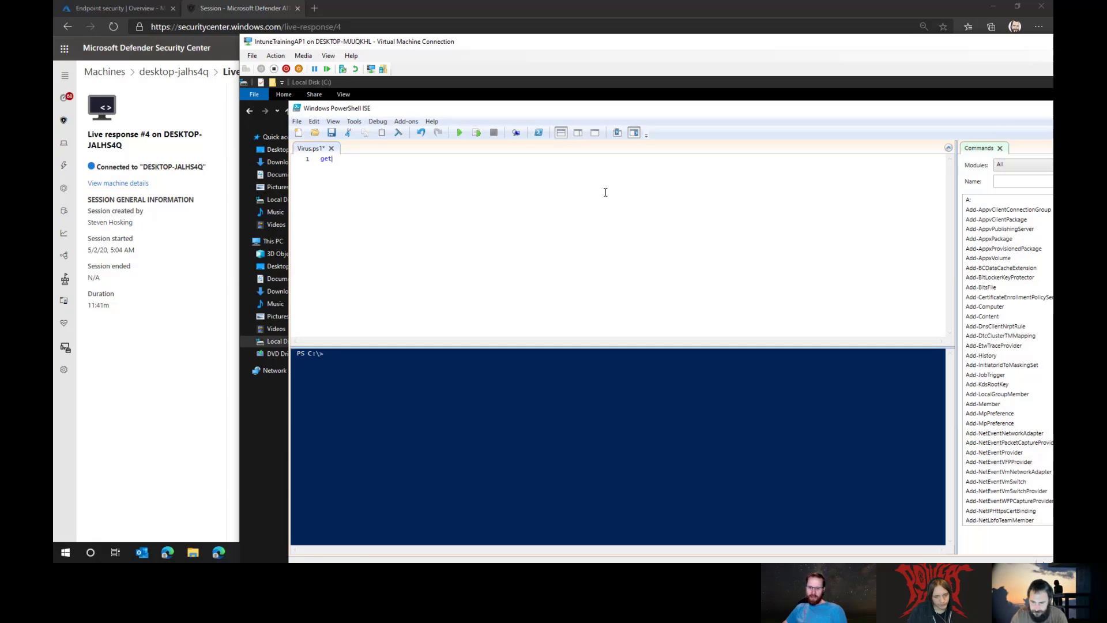
type("-file")
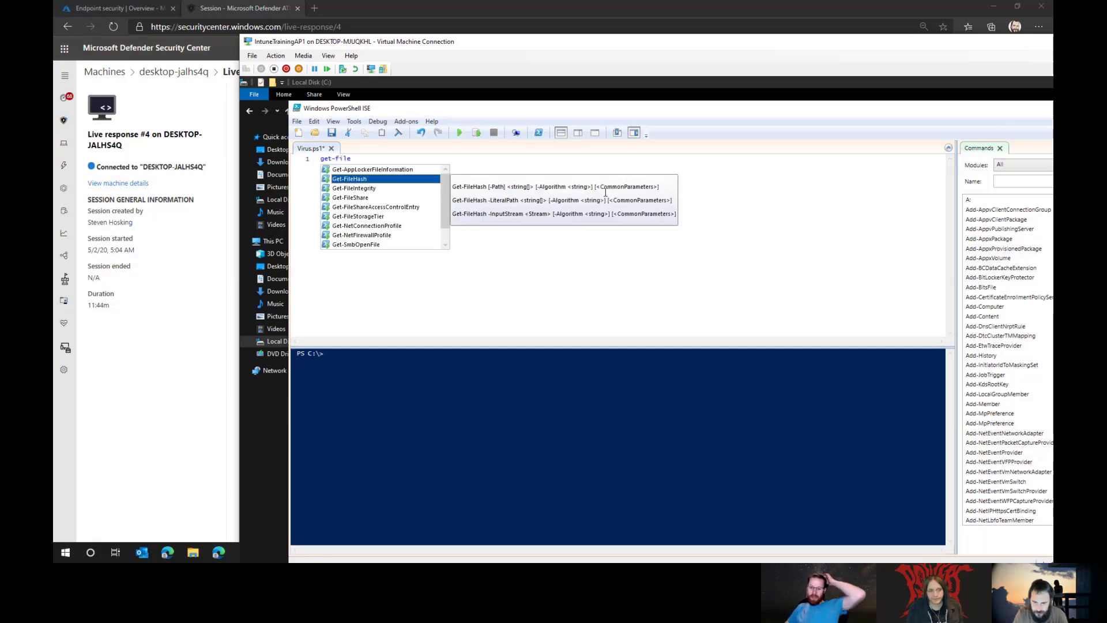
key("Tab")
type("c:\\")
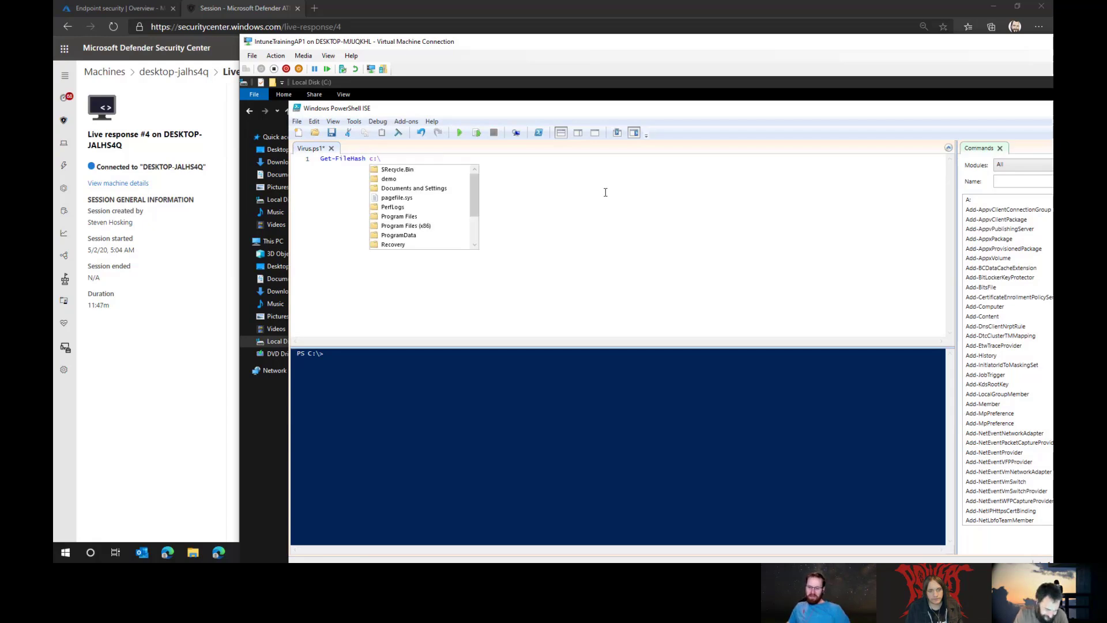
type("vi")
key("Tab")
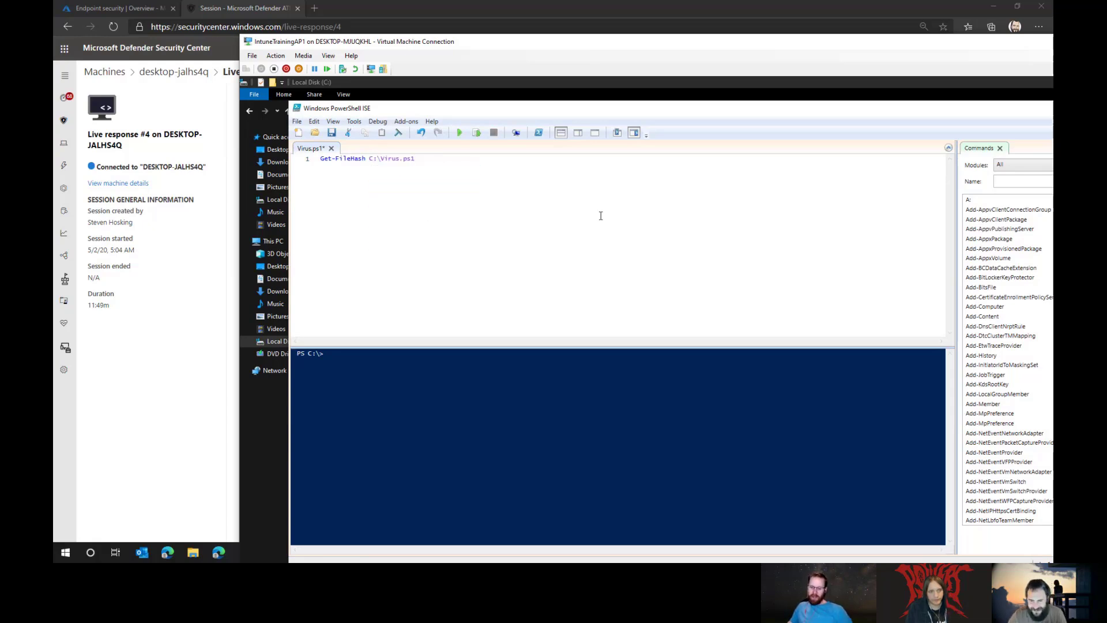
key("ctrl+s")
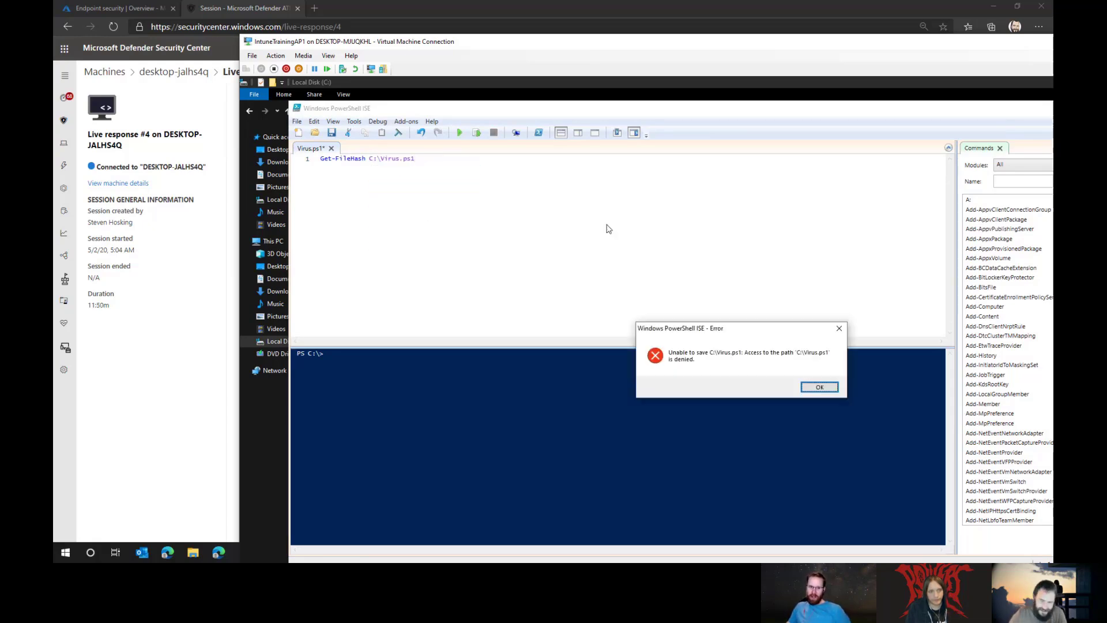
left_click(821, 387)
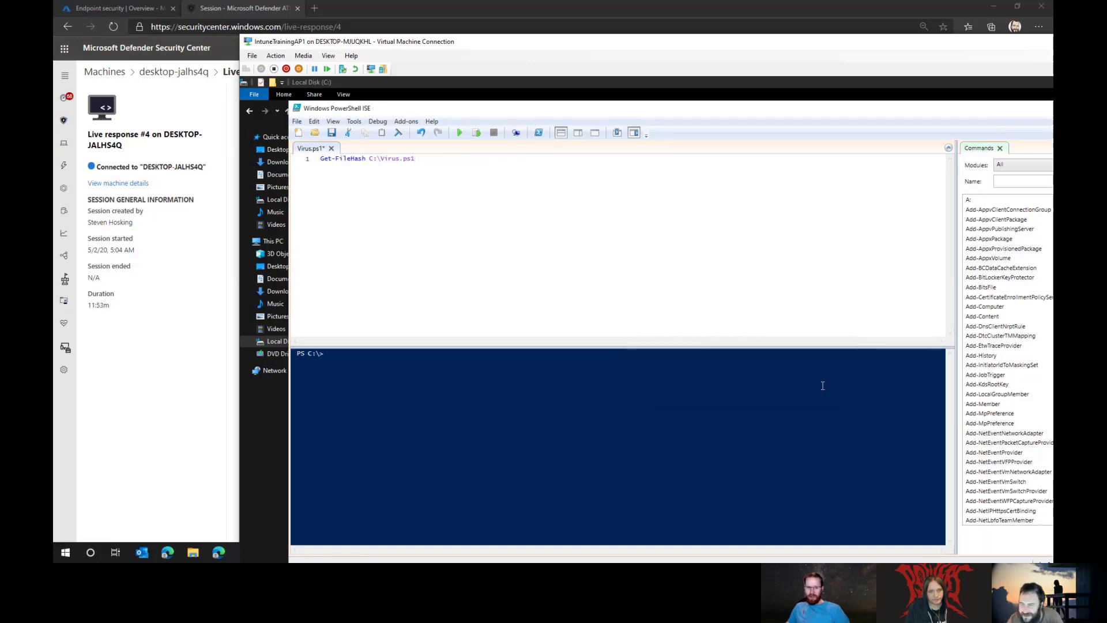
Step: Maximize the browser and VM windows, then close PowerShell ISE without saving
left_click_drag(971, 9, 777, 16)
double_click(777, 15)
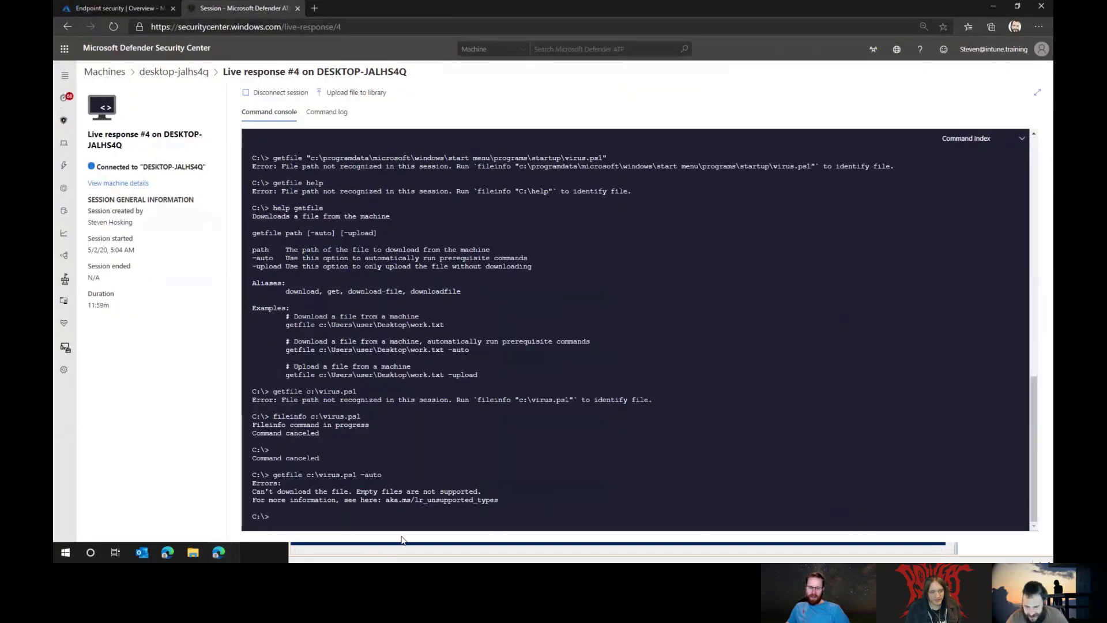
left_click(417, 552)
left_click_drag(515, 47, 482, 17)
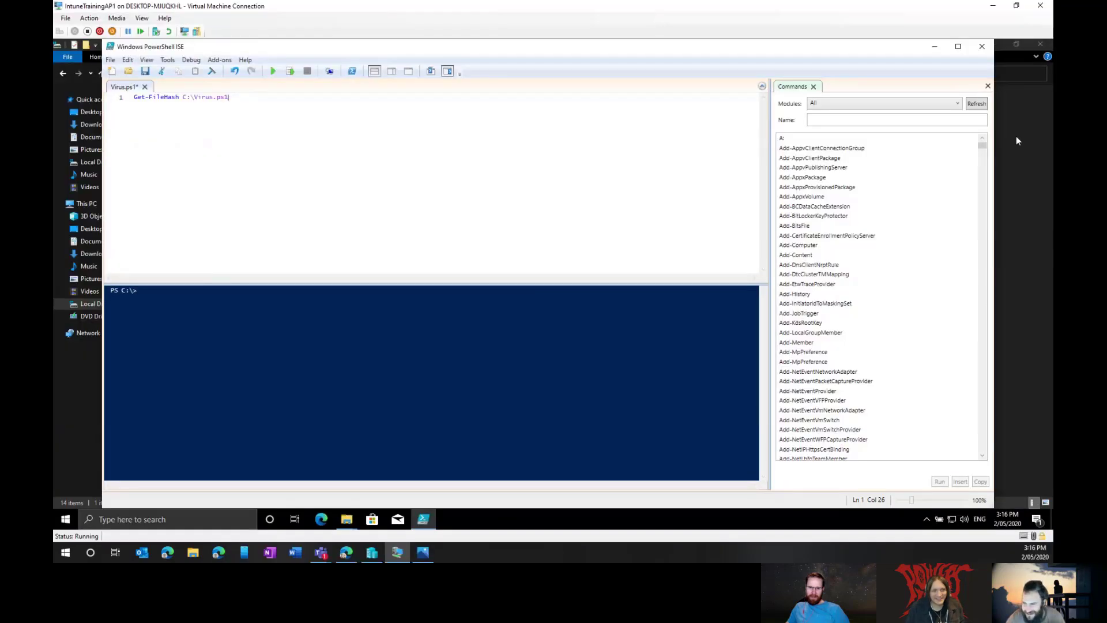
left_click(982, 47)
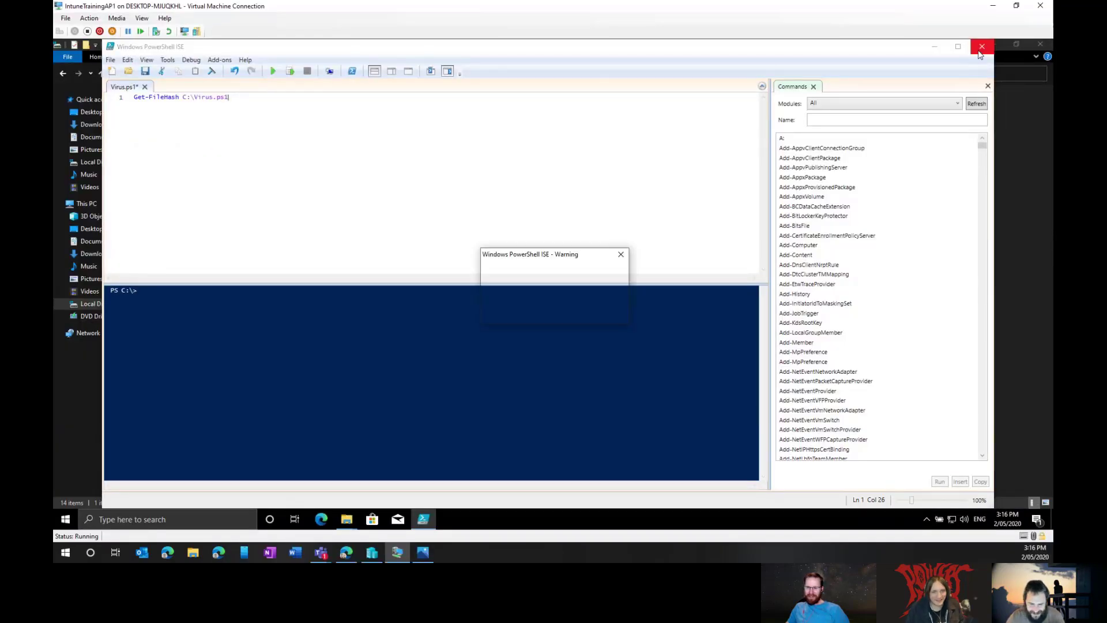
left_click(556, 312)
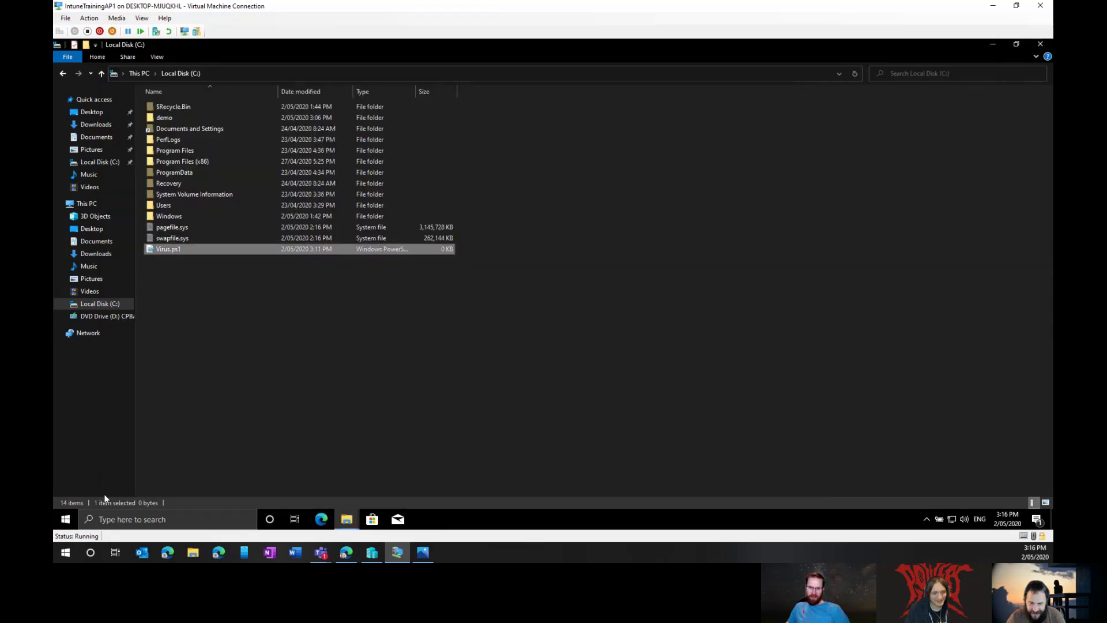
Step: Open the Virus.ps1 in Documents for editing in PowerShell ISE
right_click(69, 518)
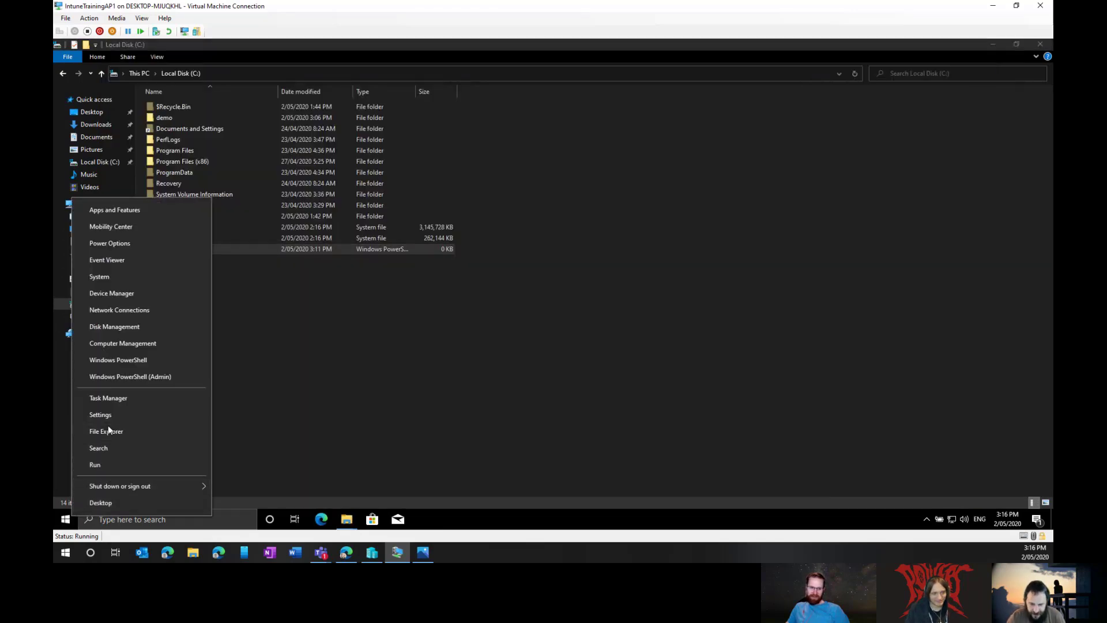
left_click(67, 521)
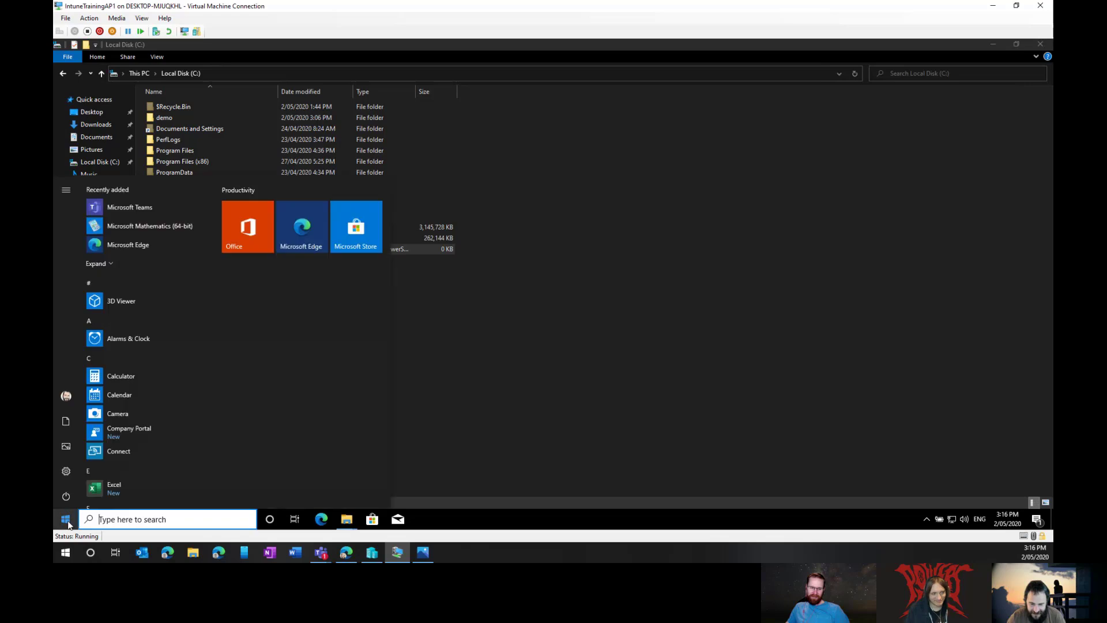
left_click(523, 456)
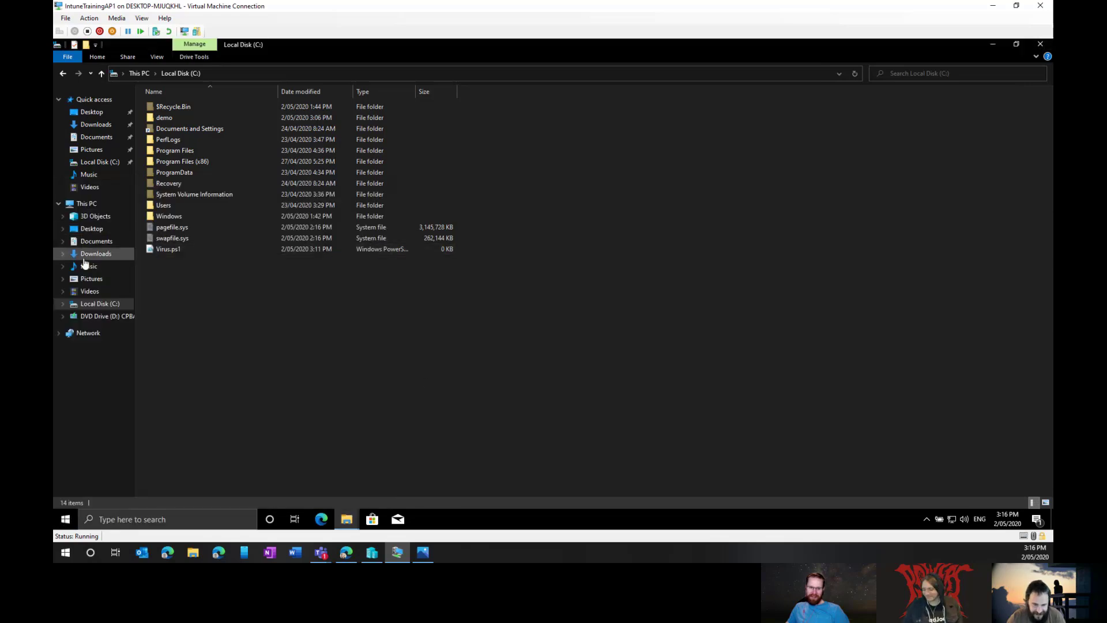
left_click(107, 242)
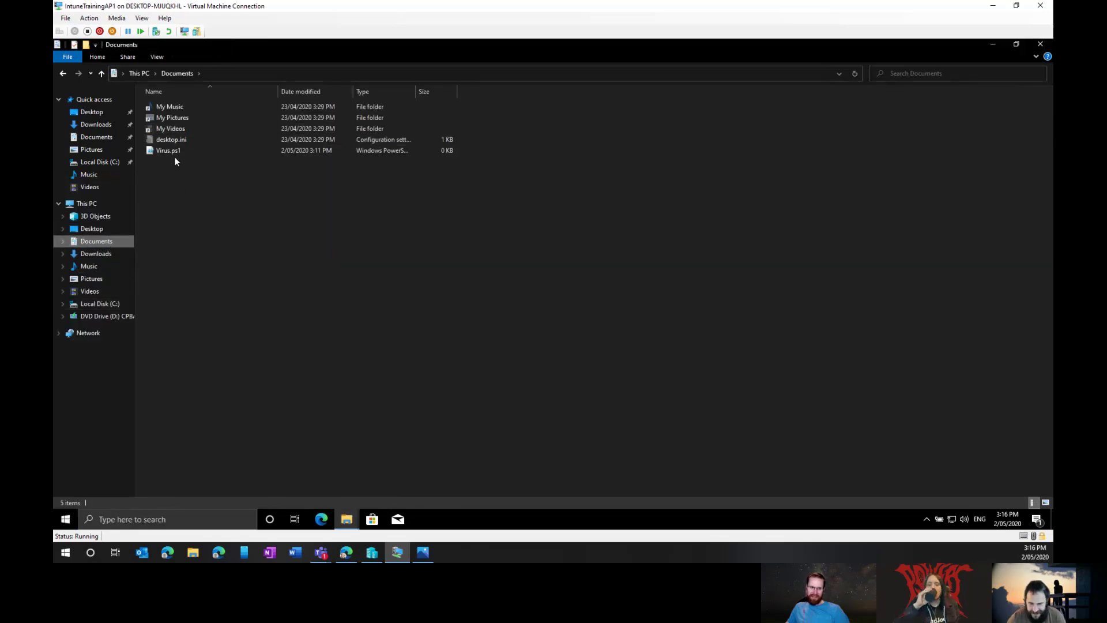
right_click(172, 151)
key("Escape")
right_click(164, 152)
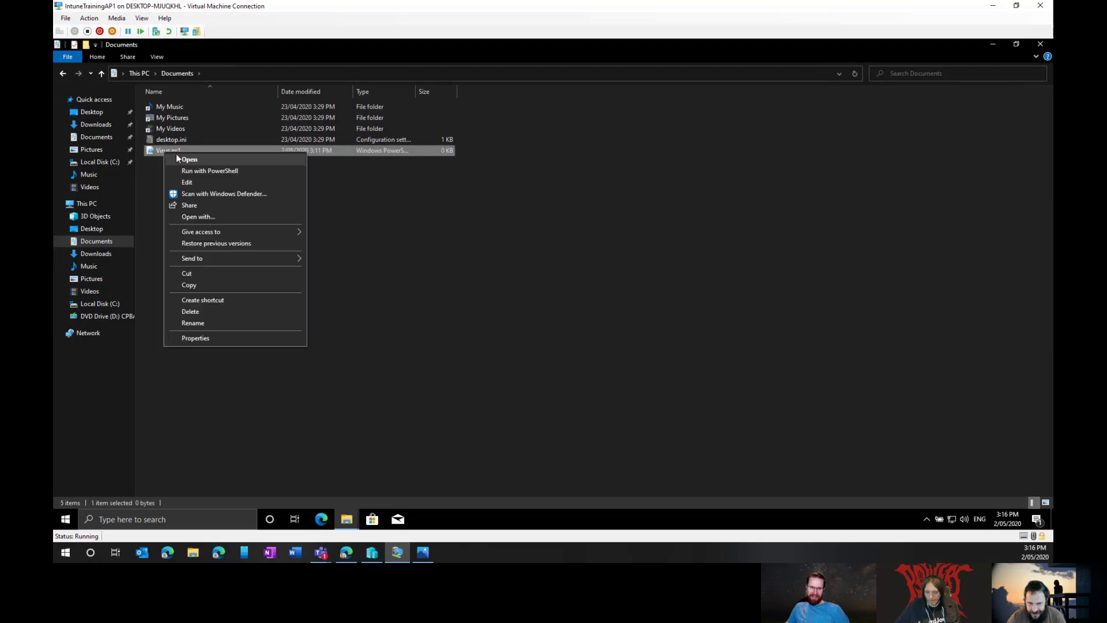
left_click(195, 183)
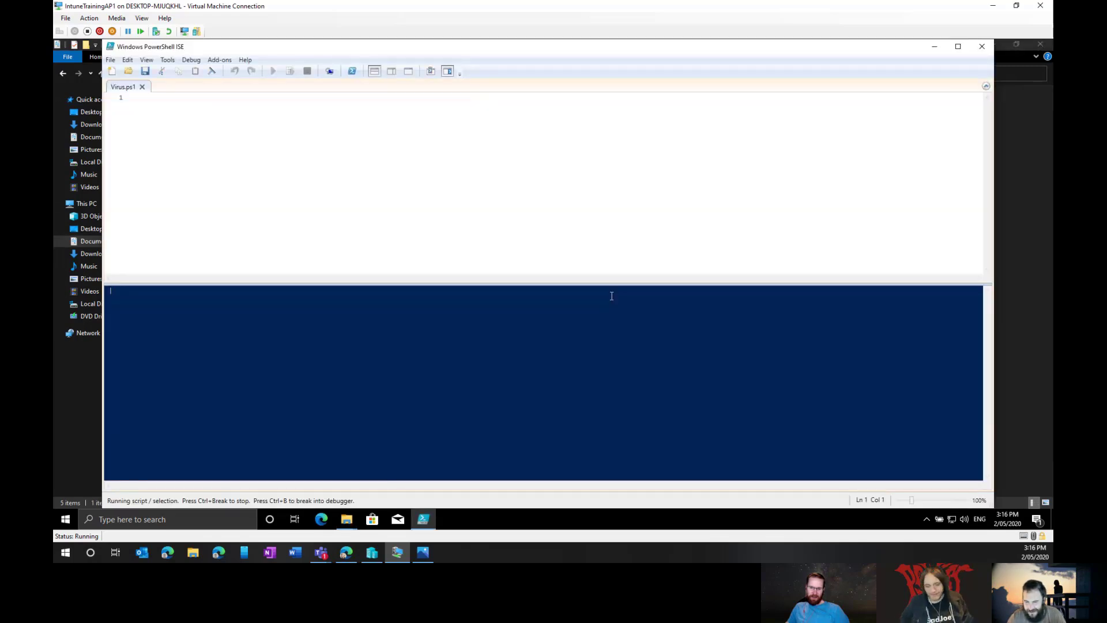
Step: Write Get-FileHash C:\Virus.ps1 into the script, save it and close ISE
type("get-fil")
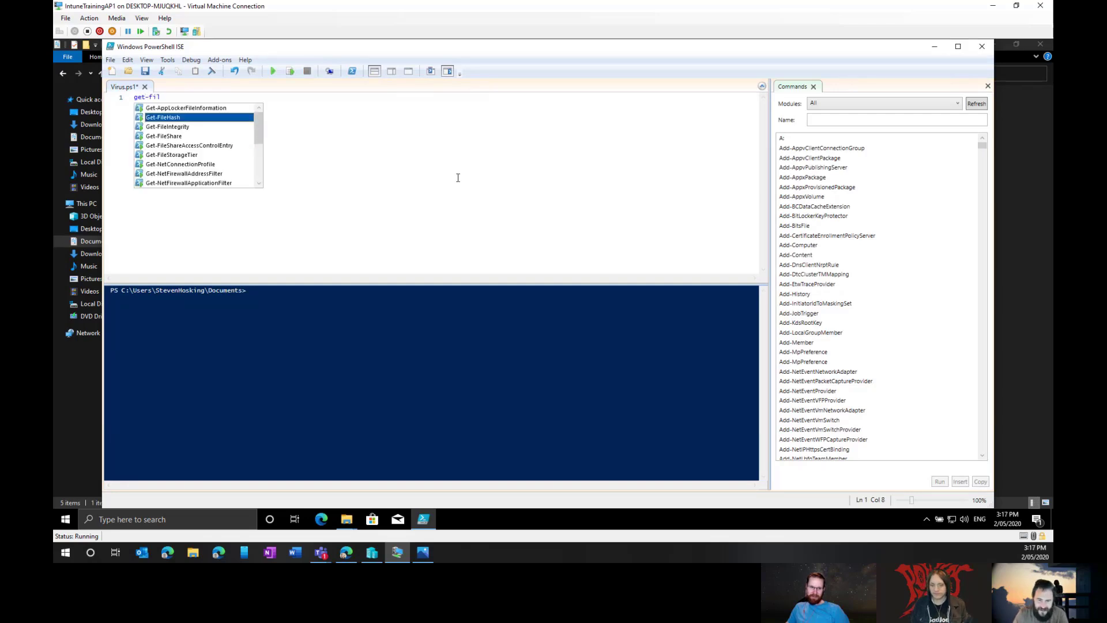
key("Tab")
type("c:\\wi")
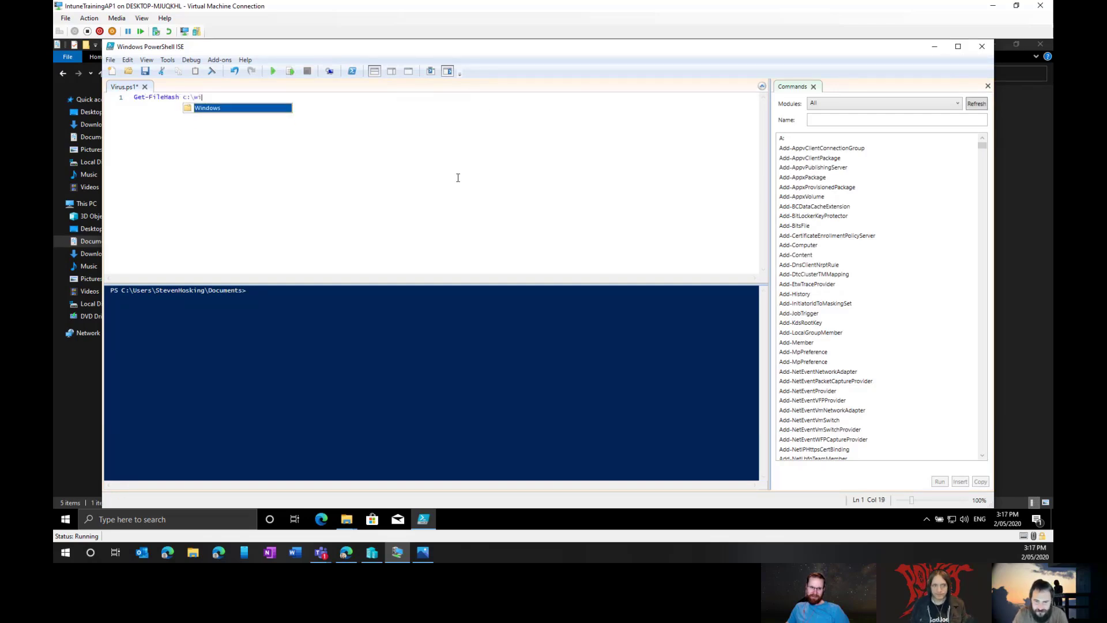
key("BackSpace")
key("BackSpace")
type("v")
key("Tab")
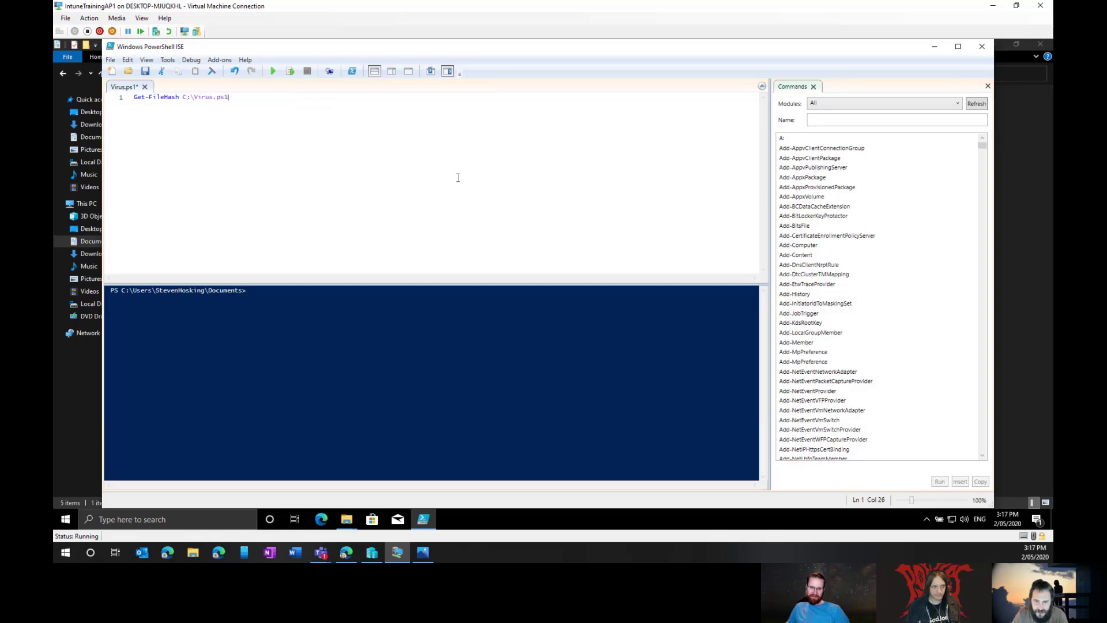
key("ctrl+s")
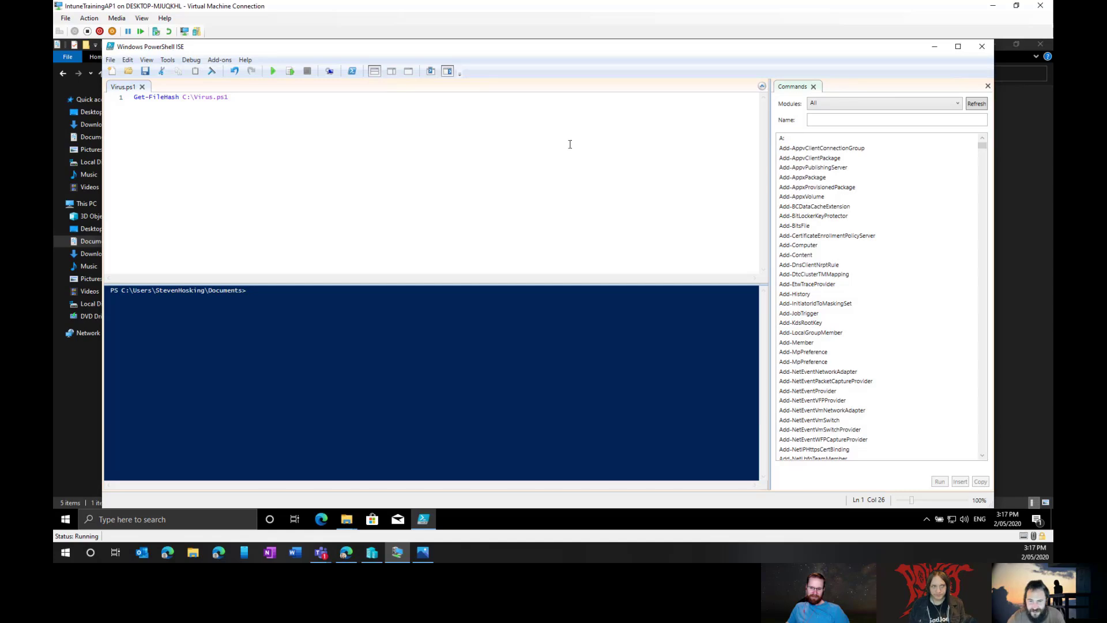
left_click(981, 52)
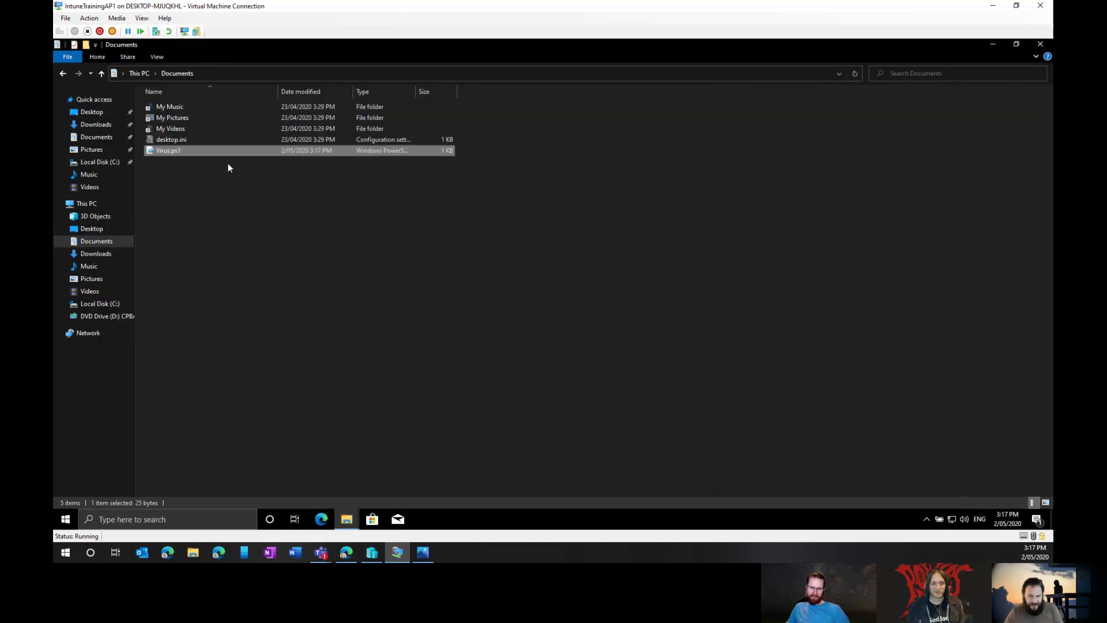
Step: Copy the saved Virus.ps1 onto Local Disk (C:), replacing the empty file with administrator permission
right_click(224, 150)
left_click(265, 283)
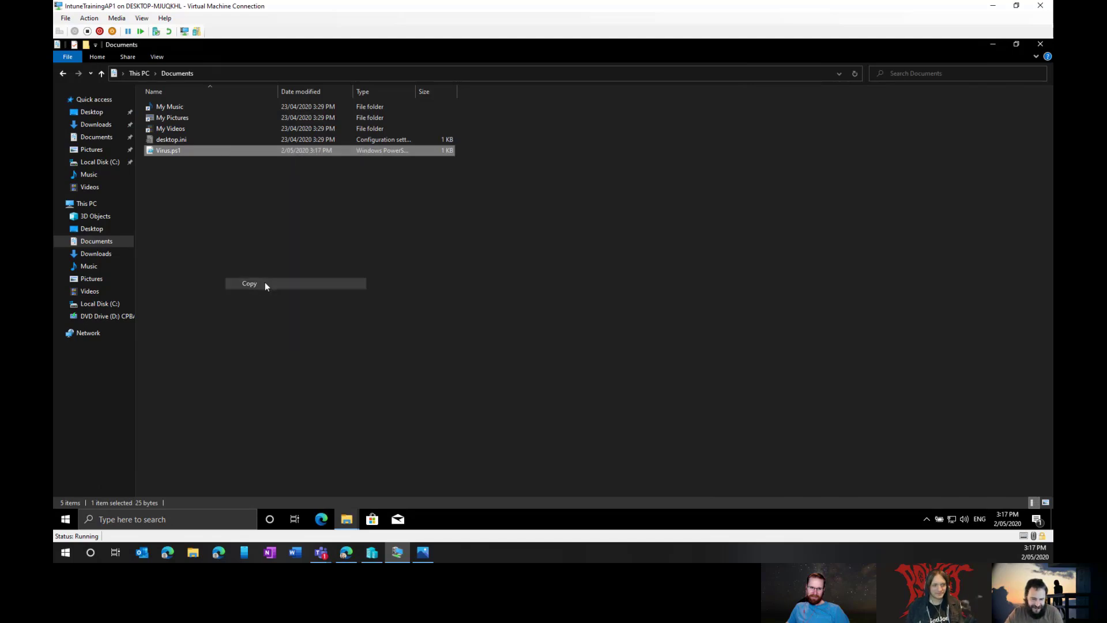
left_click(111, 305)
right_click(349, 312)
left_click(409, 370)
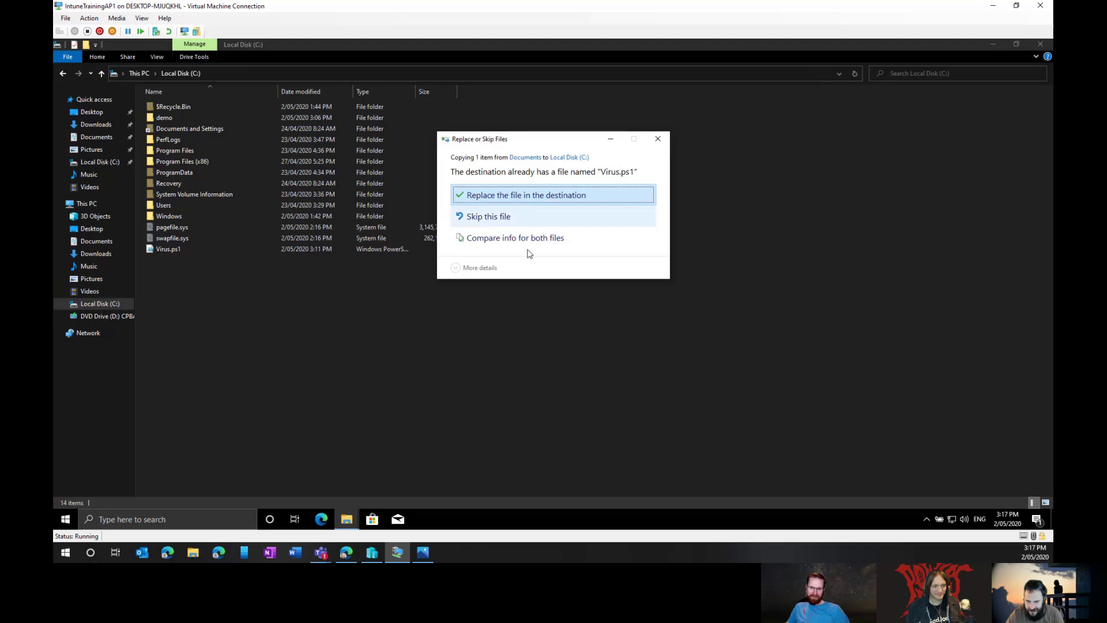
left_click(528, 196)
left_click(525, 209)
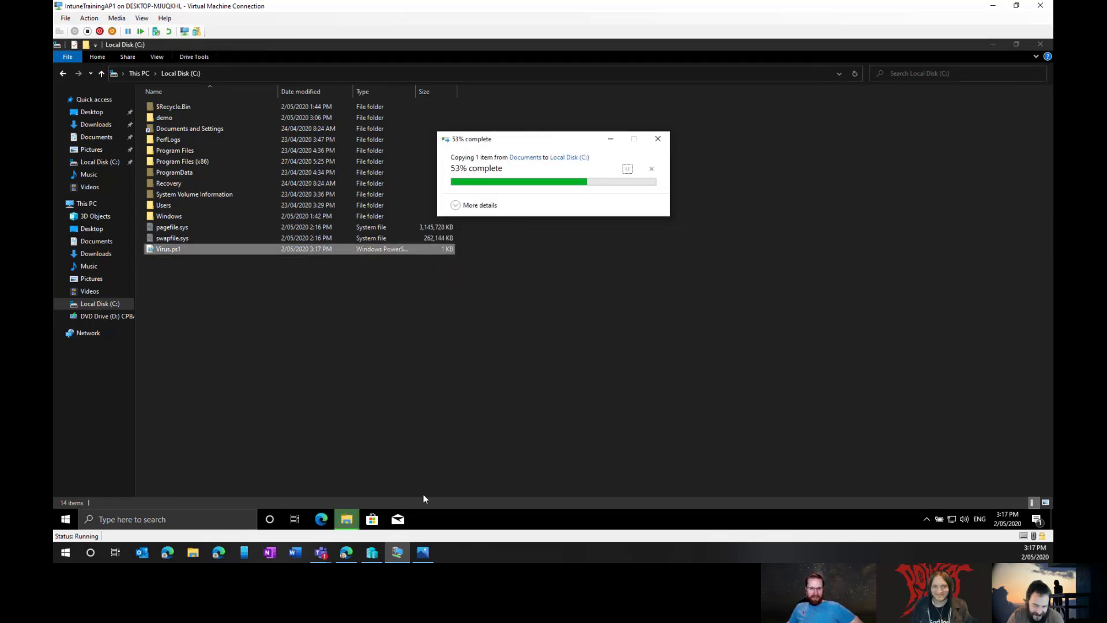
left_click(991, 13)
Step: Run fileinfo on c:\virus.ps1 (25 bytes), then rerun getfile c:\virus.ps1 -auto to start the download
left_click(608, 139)
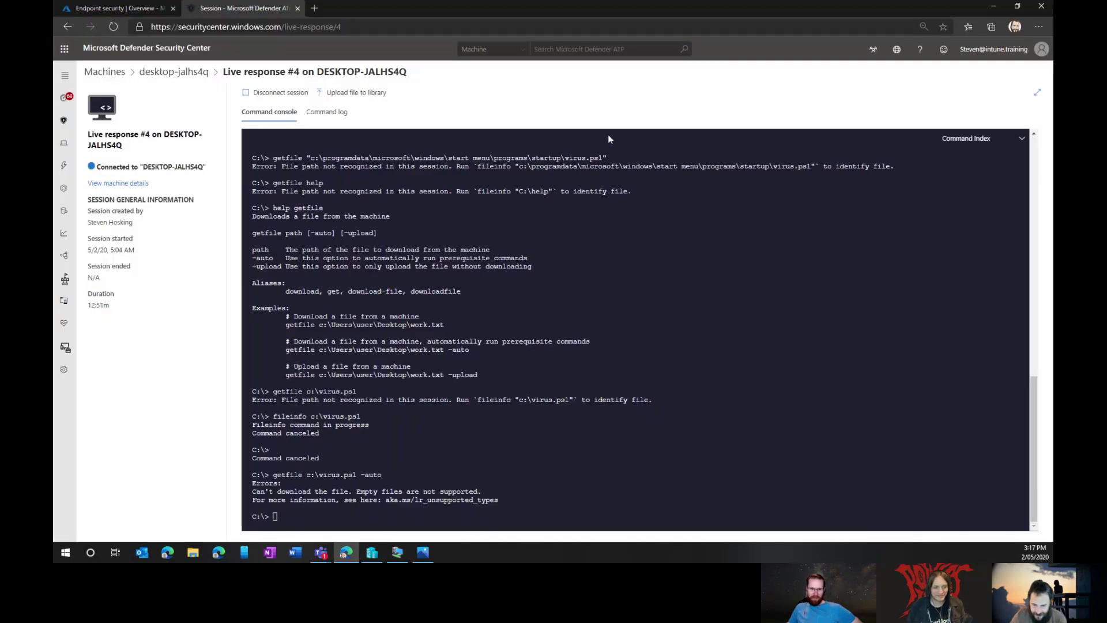
key("Up")
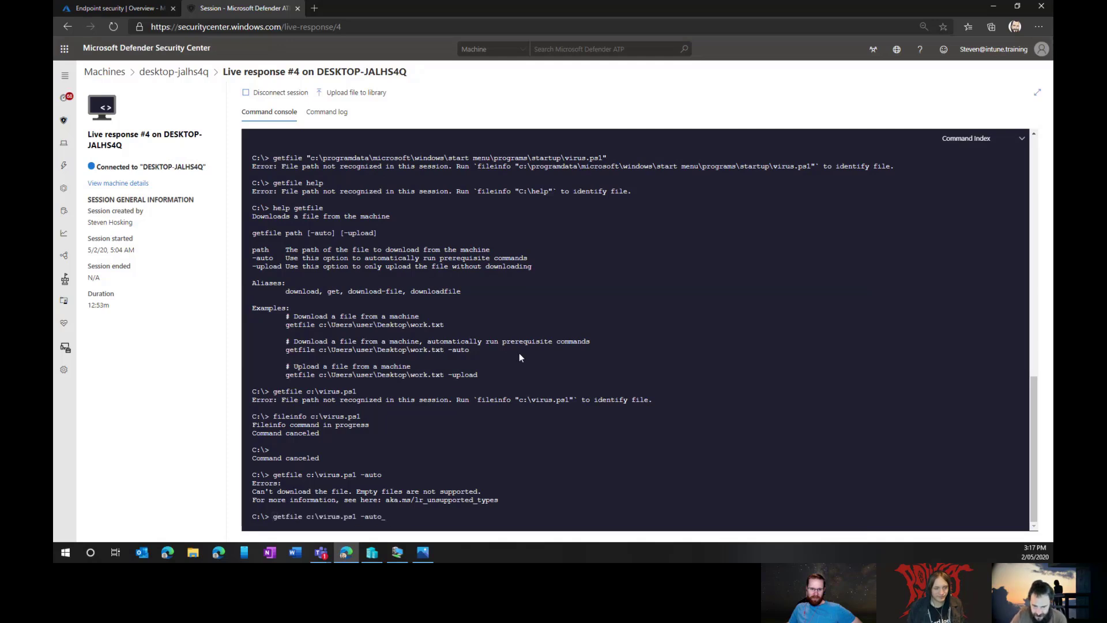
key("Return")
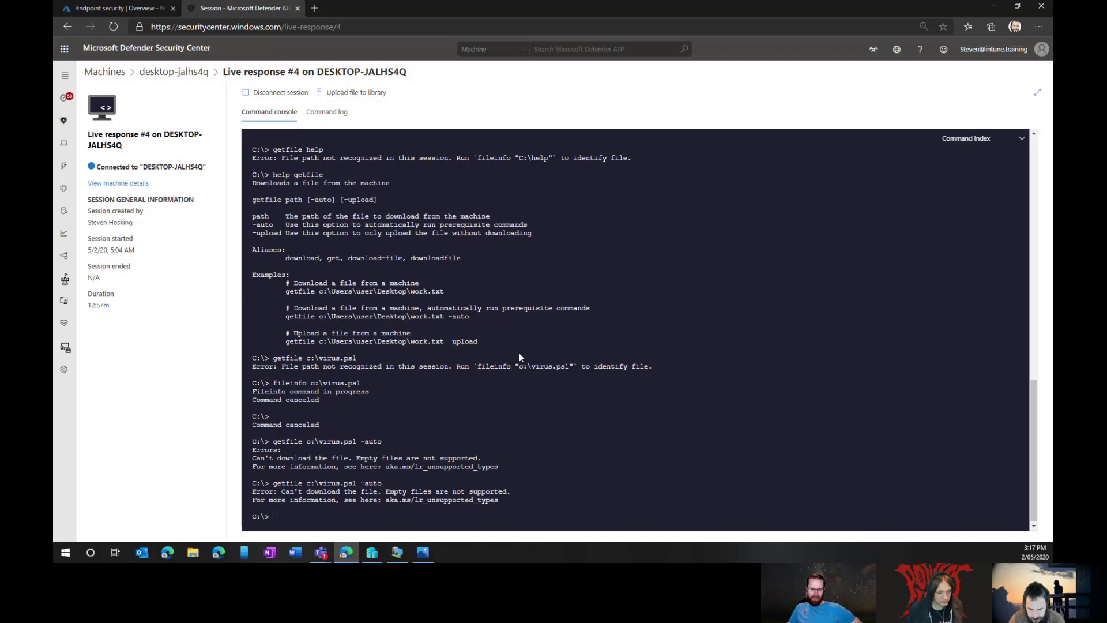
key("Up")
key("Up")
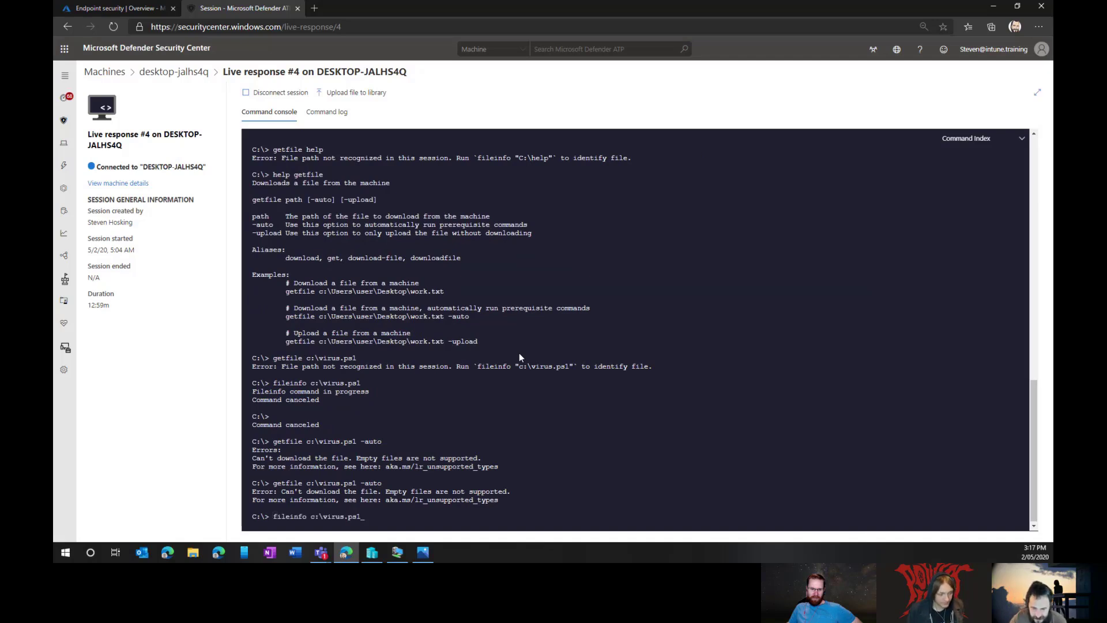
key("Return")
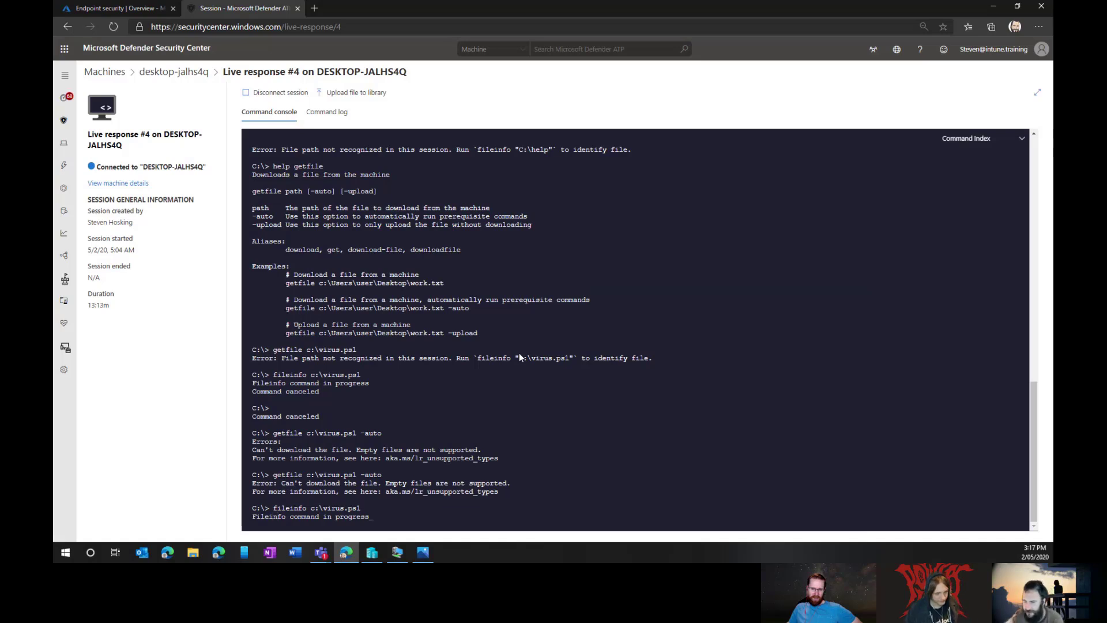
key("Up")
key("Up")
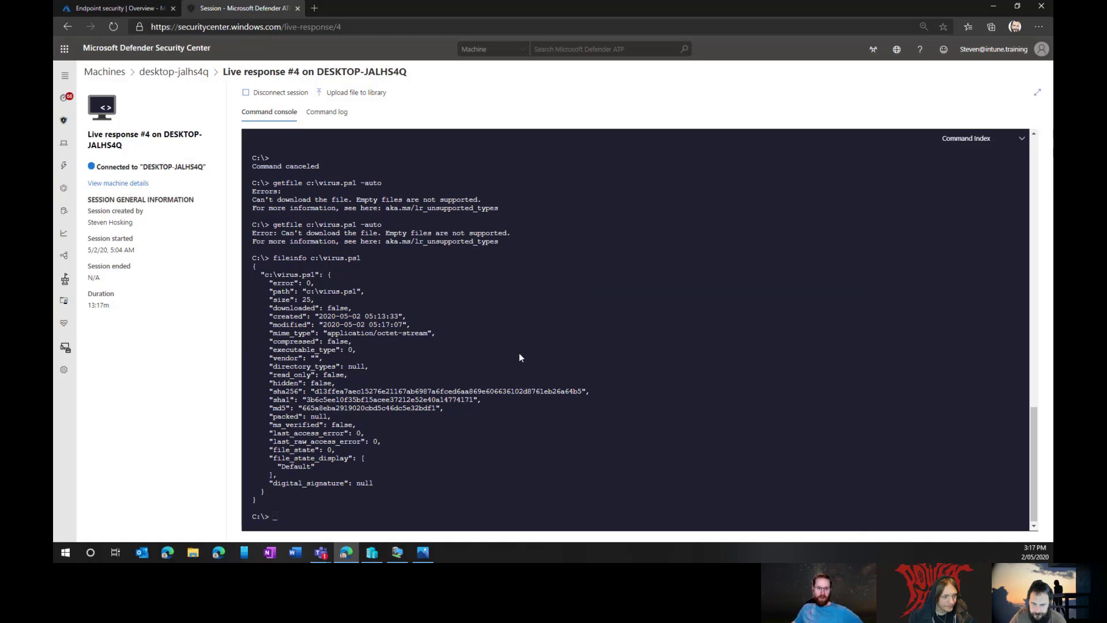
key("Return")
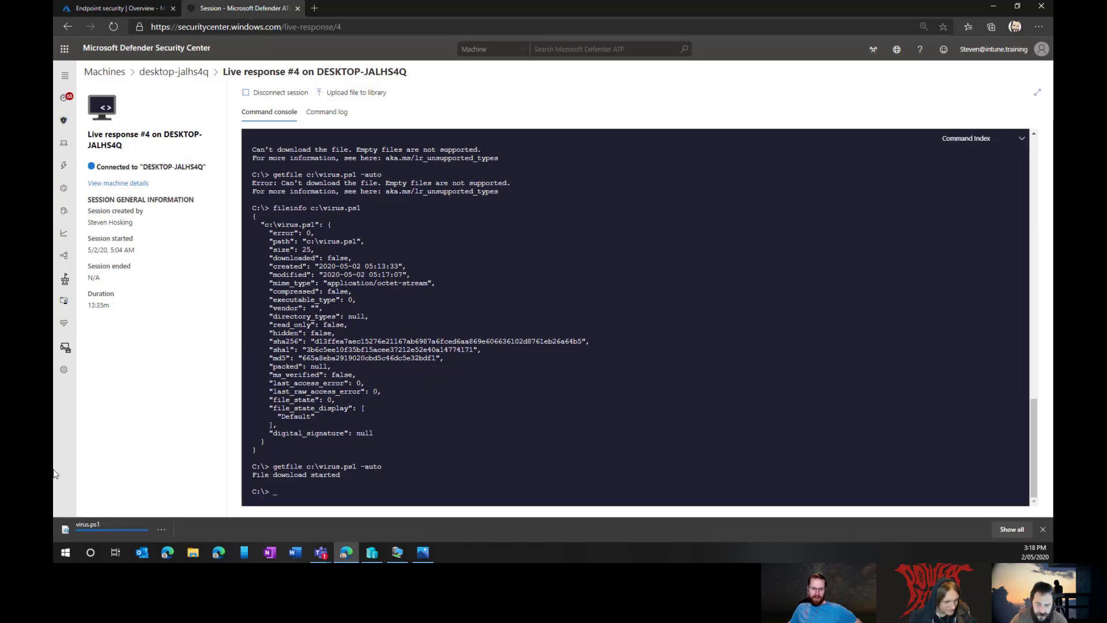
Step: Open the downloaded virus.ps1 in PowerShell ISE, check its Get-FileHash line, then close ISE and the download bar
left_click(162, 529)
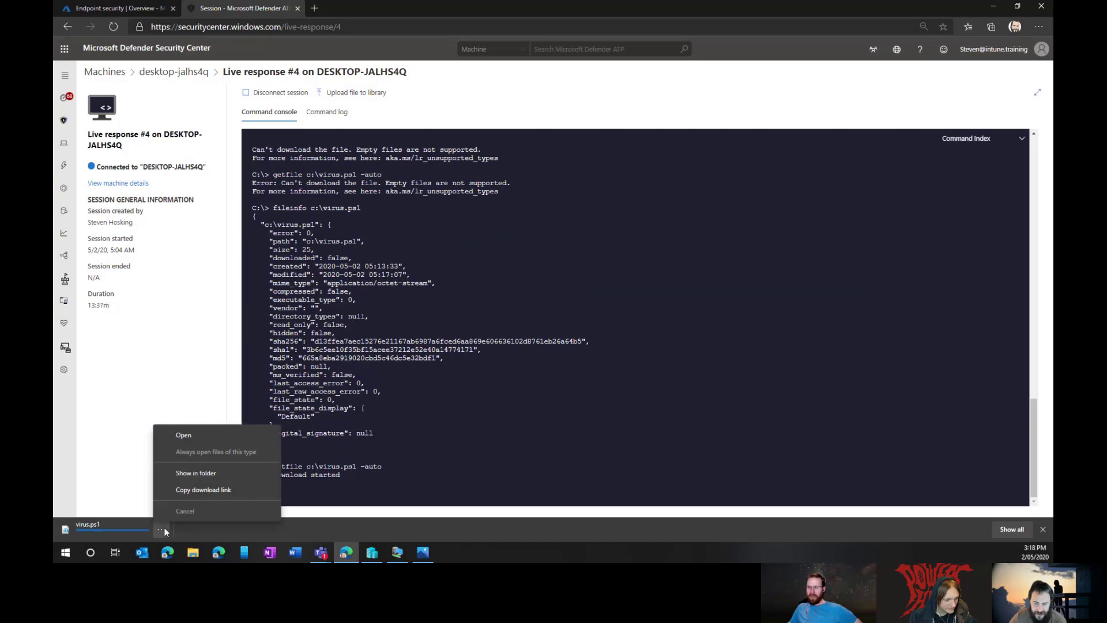
left_click(230, 489)
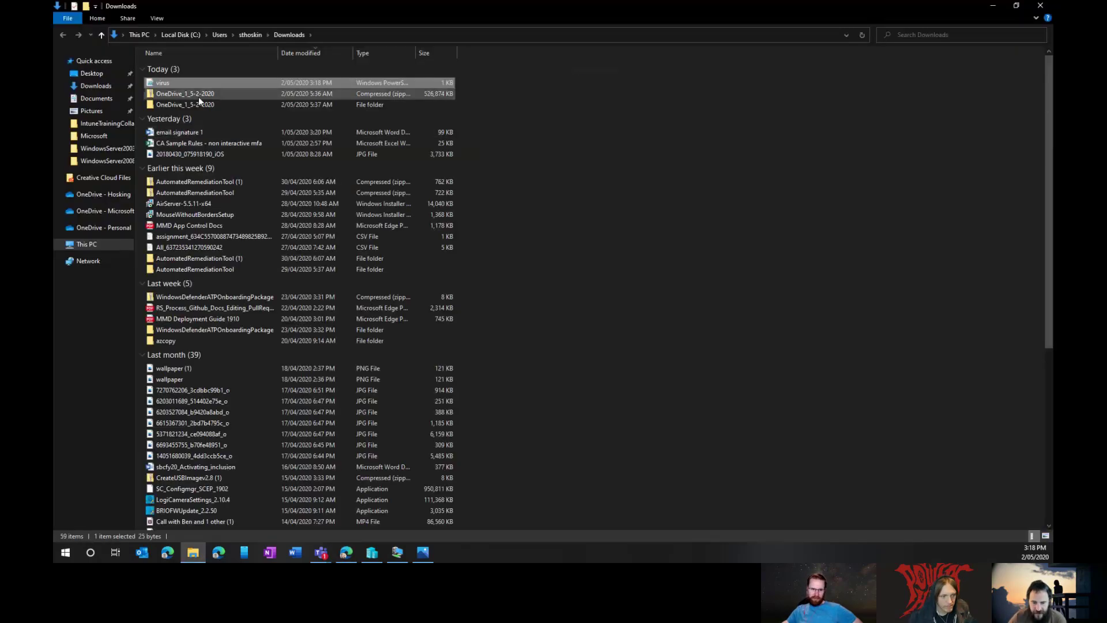
right_click(197, 83)
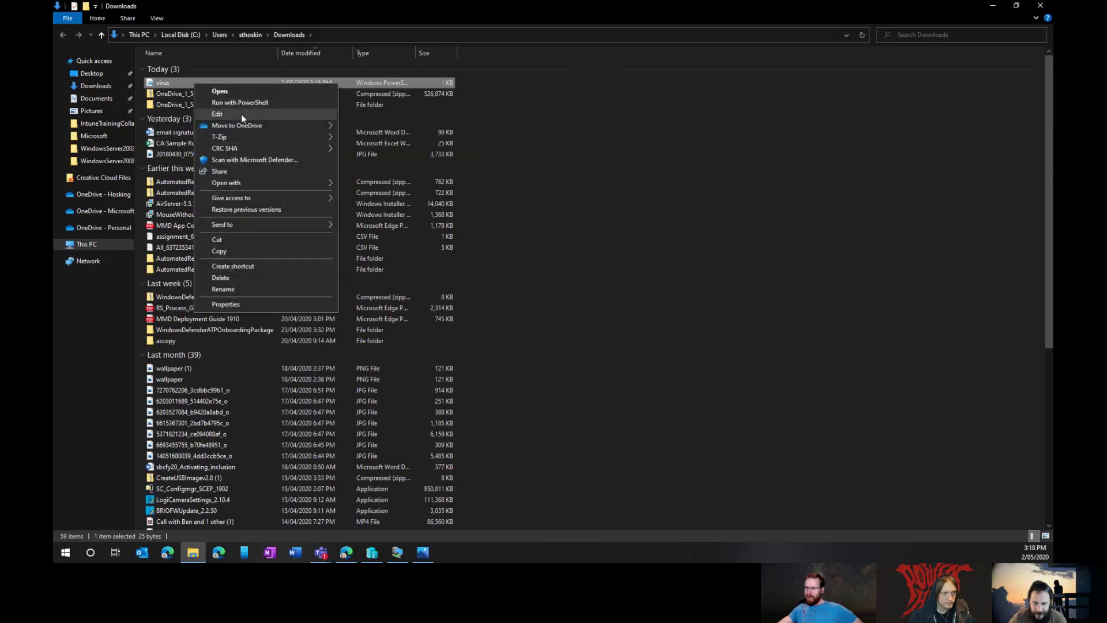
left_click(241, 114)
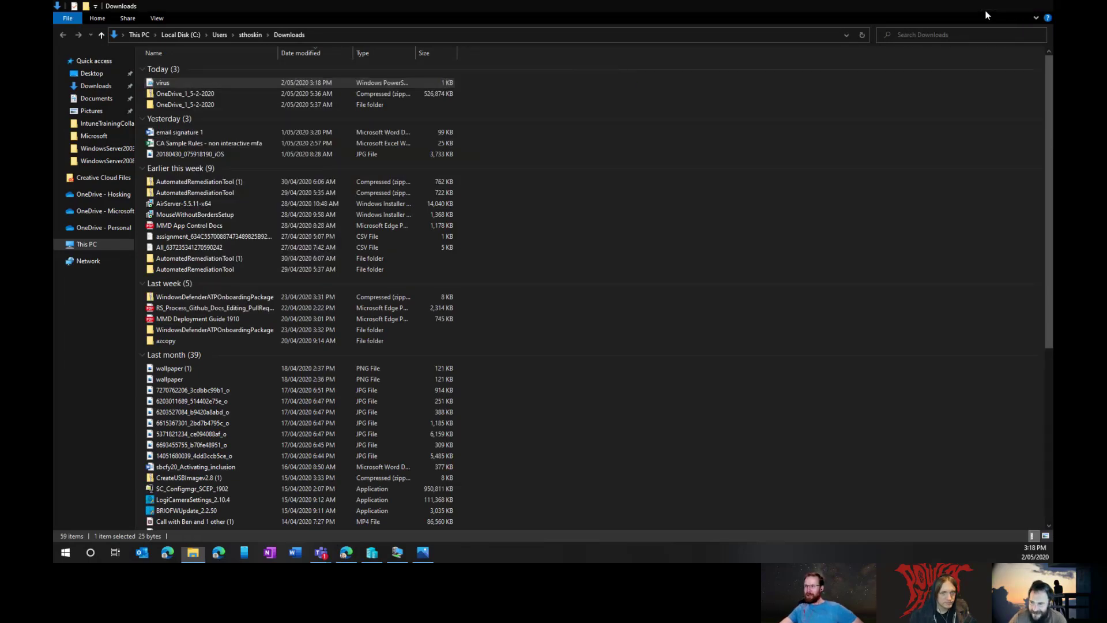
left_click(1040, 5)
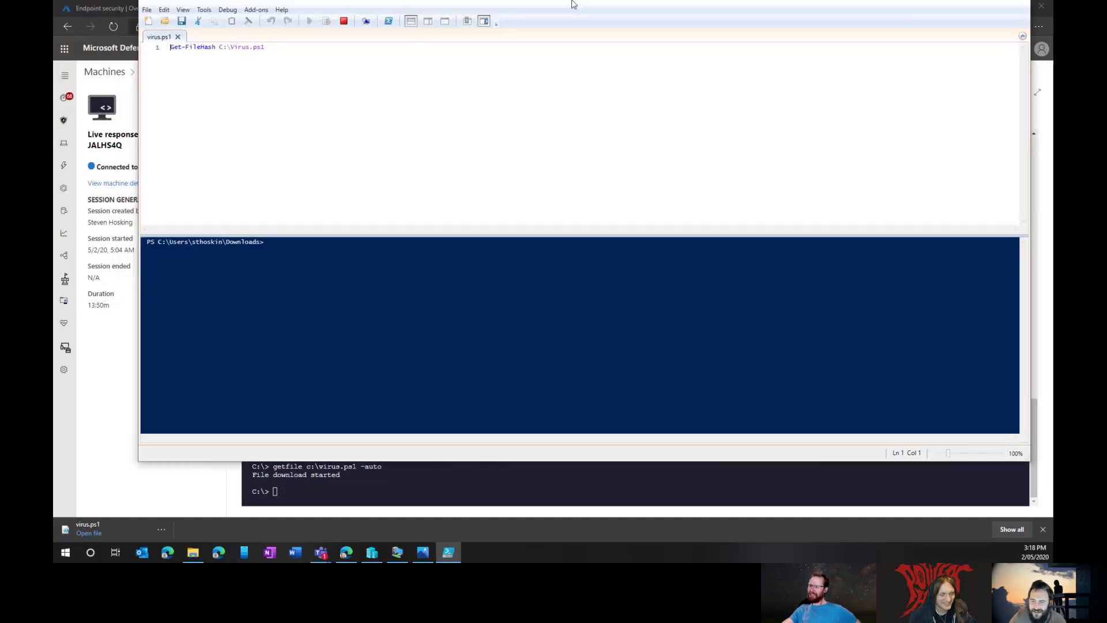
left_click_drag(574, 5, 557, 69)
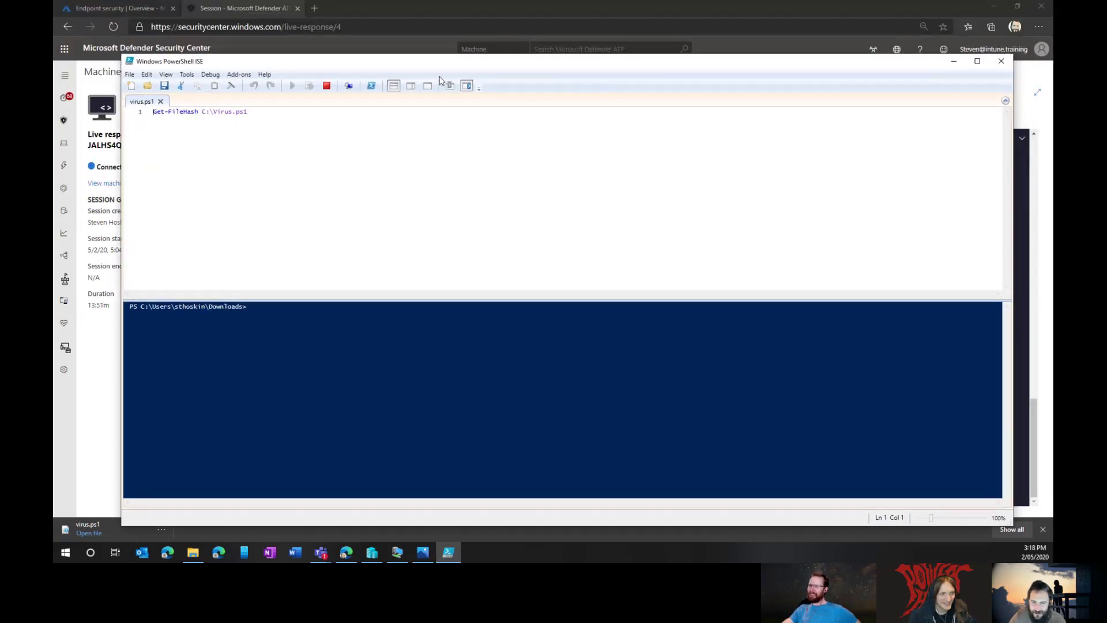
left_click_drag(261, 112, 152, 114)
left_click(344, 136)
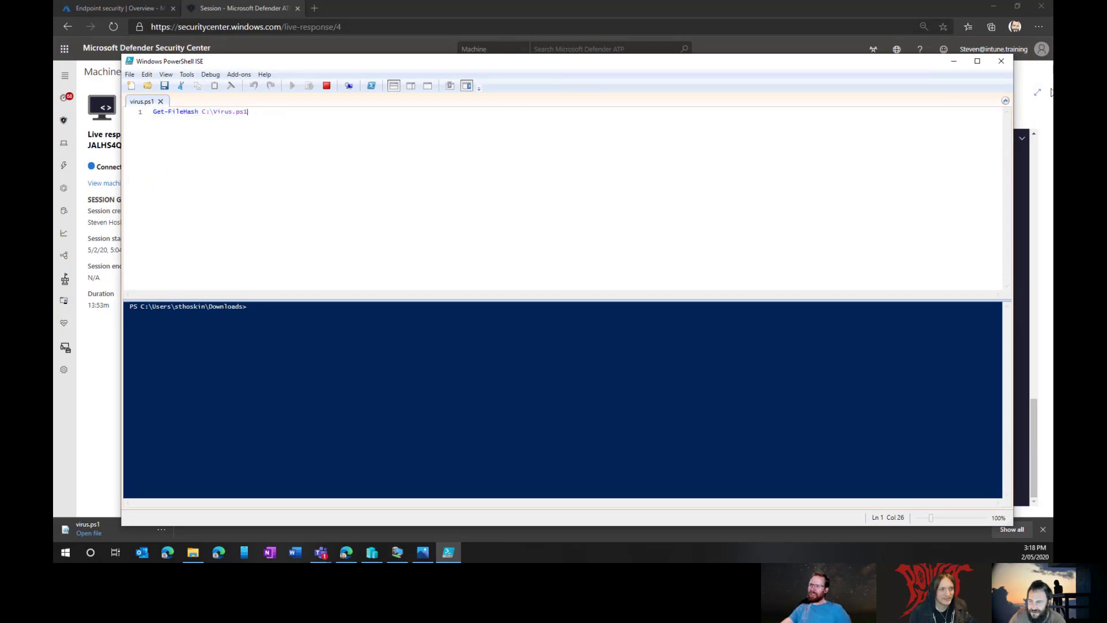
left_click(1004, 63)
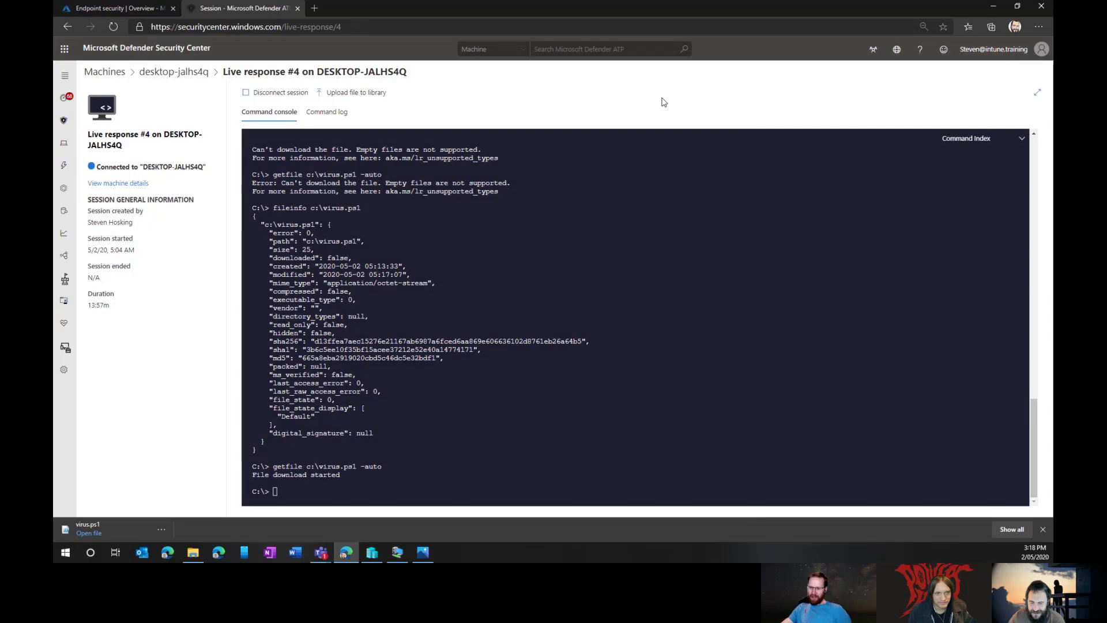
left_click(1044, 529)
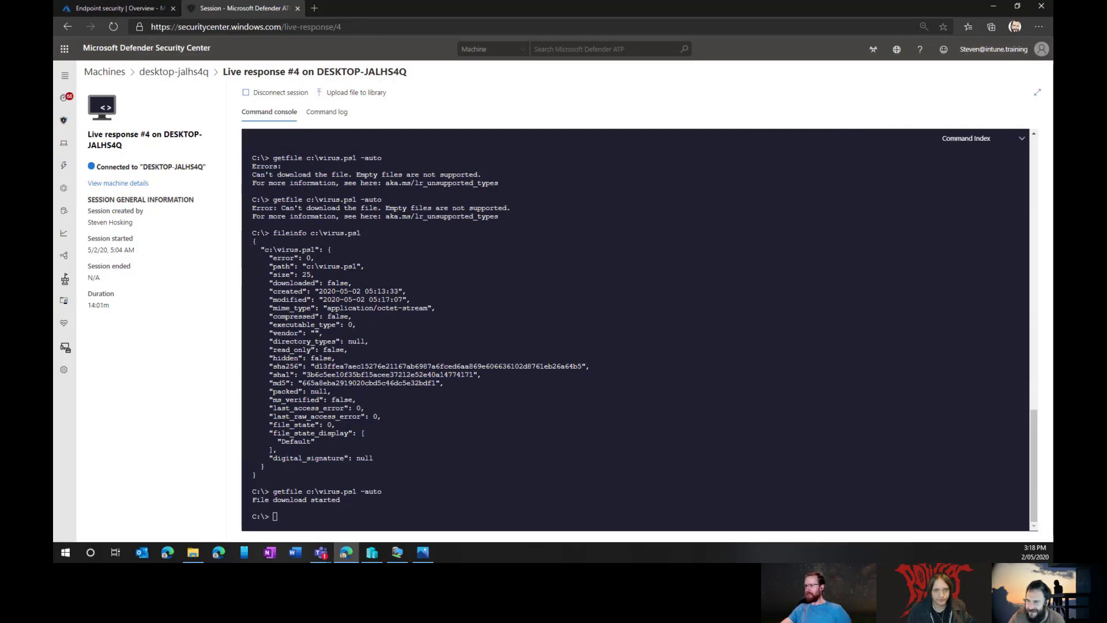
Step: Read the live response article's Before you begin requirements, including supported Windows 10 versions and security updates
left_click(825, 56)
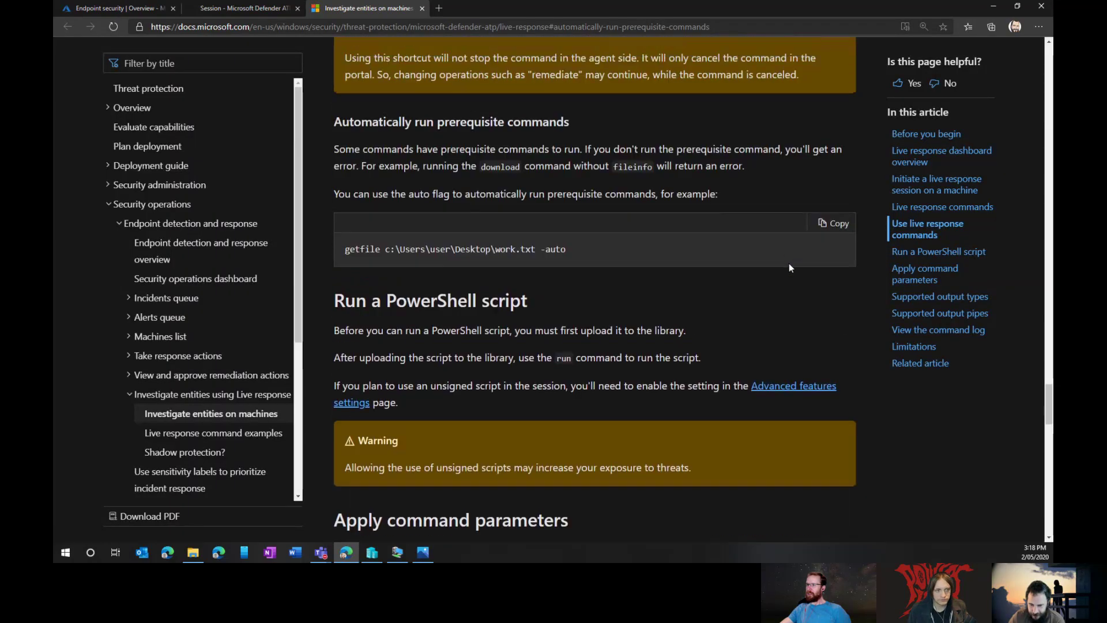
scroll(789, 267, "up", 7)
scroll(785, 273, "up", 20)
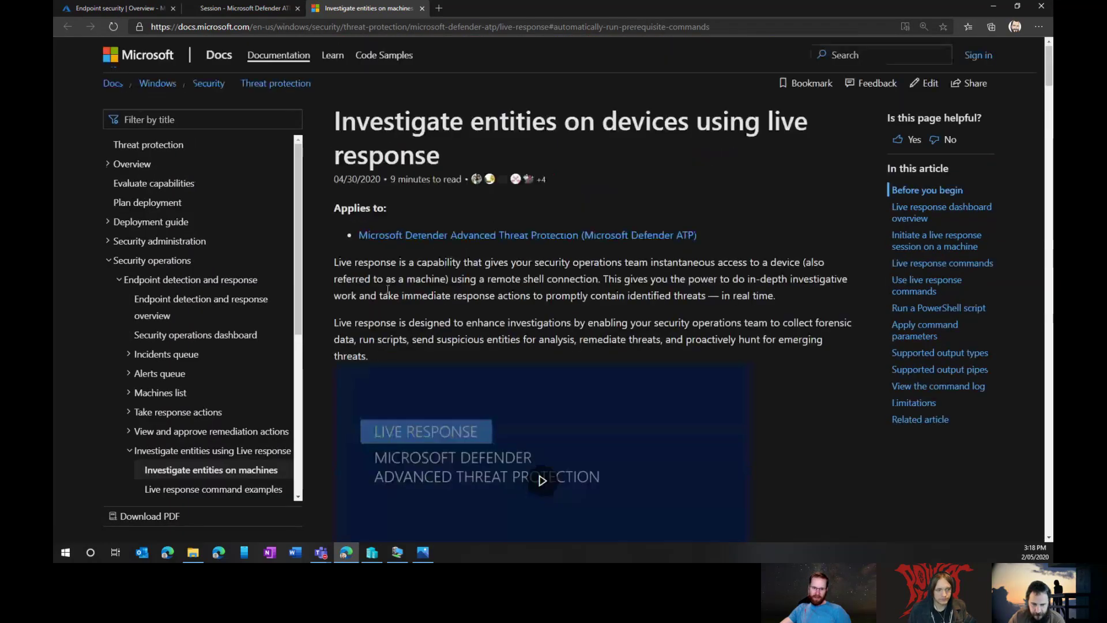
left_click(205, 471)
scroll(786, 239, "down", 2)
scroll(783, 238, "down", 9)
scroll(458, 219, "up", 2)
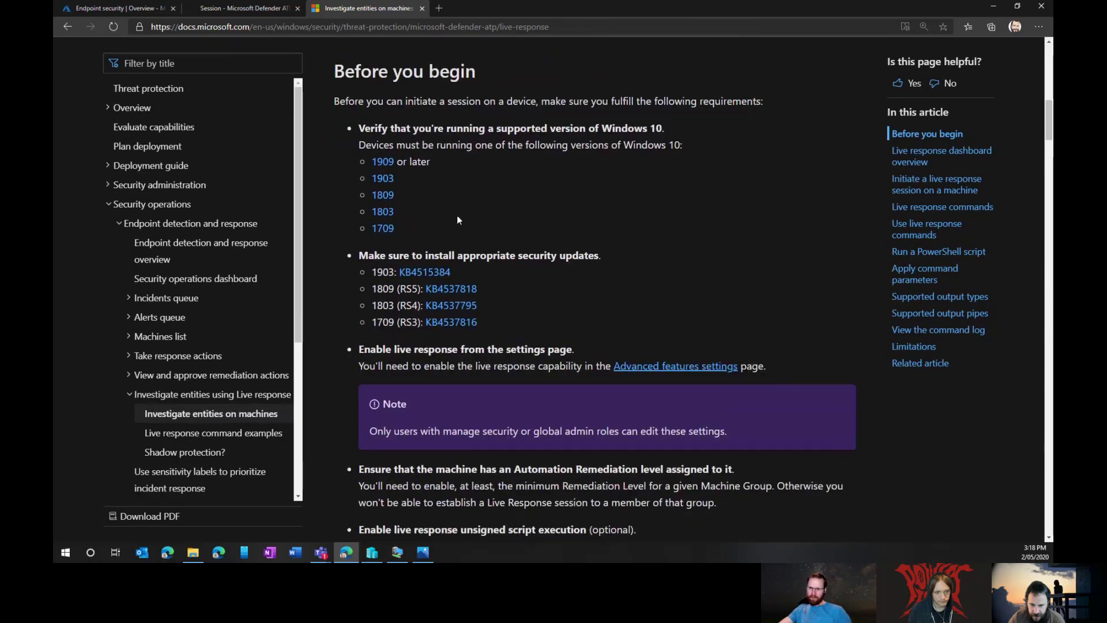
left_click_drag(380, 149, 548, 222)
left_click(538, 318)
left_click_drag(489, 326, 603, 255)
left_click(670, 267)
Step: Review the live response command tables and the file size limits note, including getfile's 3 GB limit
scroll(671, 265, "down", 5)
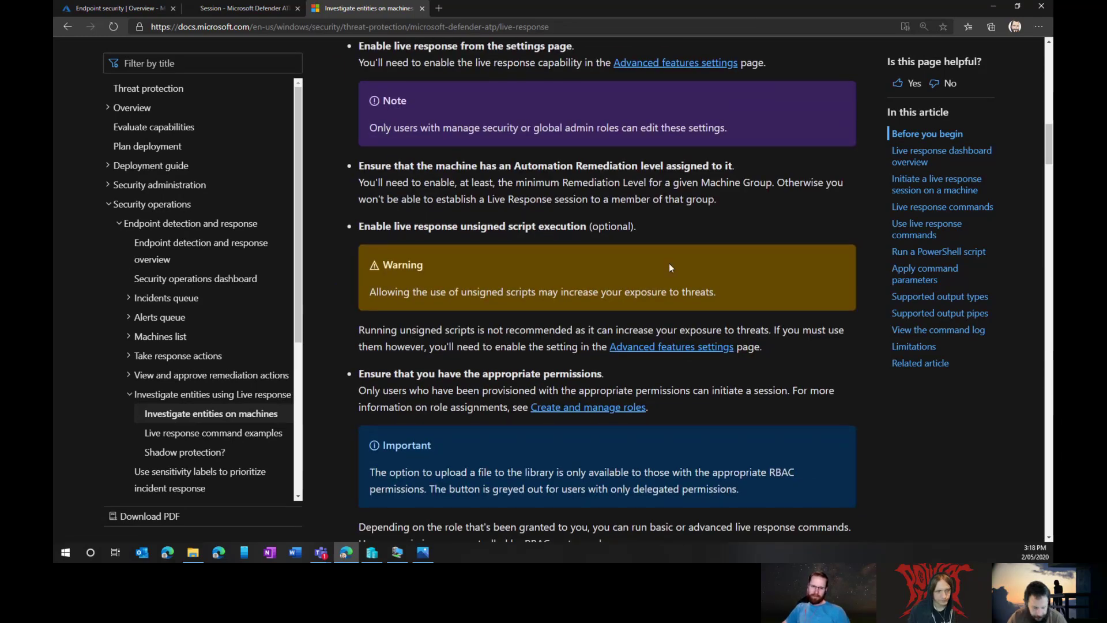
scroll(667, 267, "down", 6)
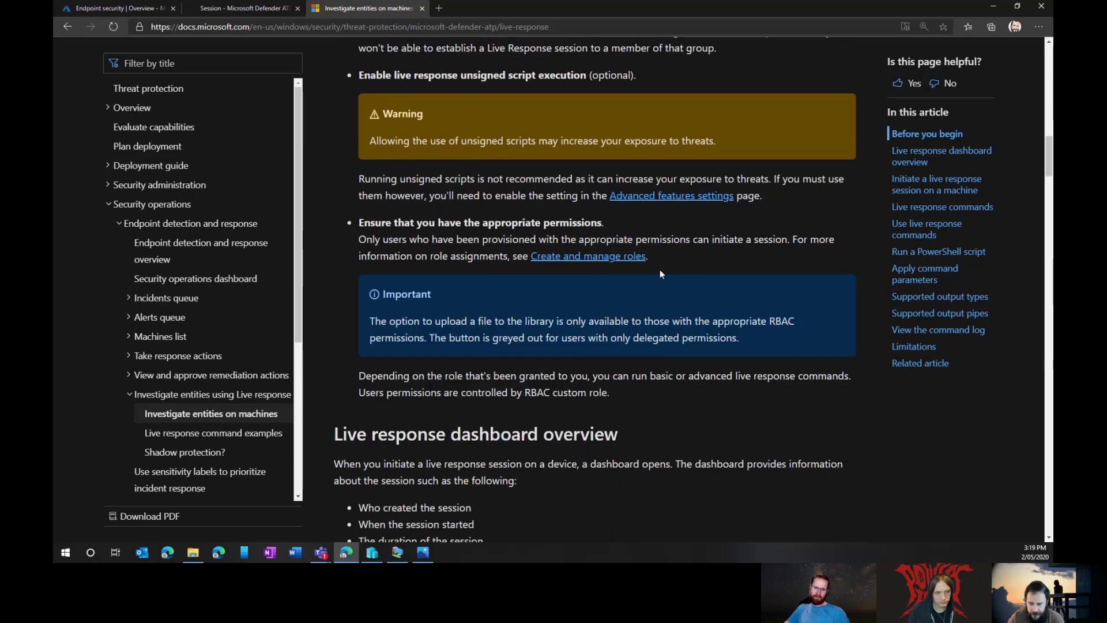
scroll(652, 280, "down", 2)
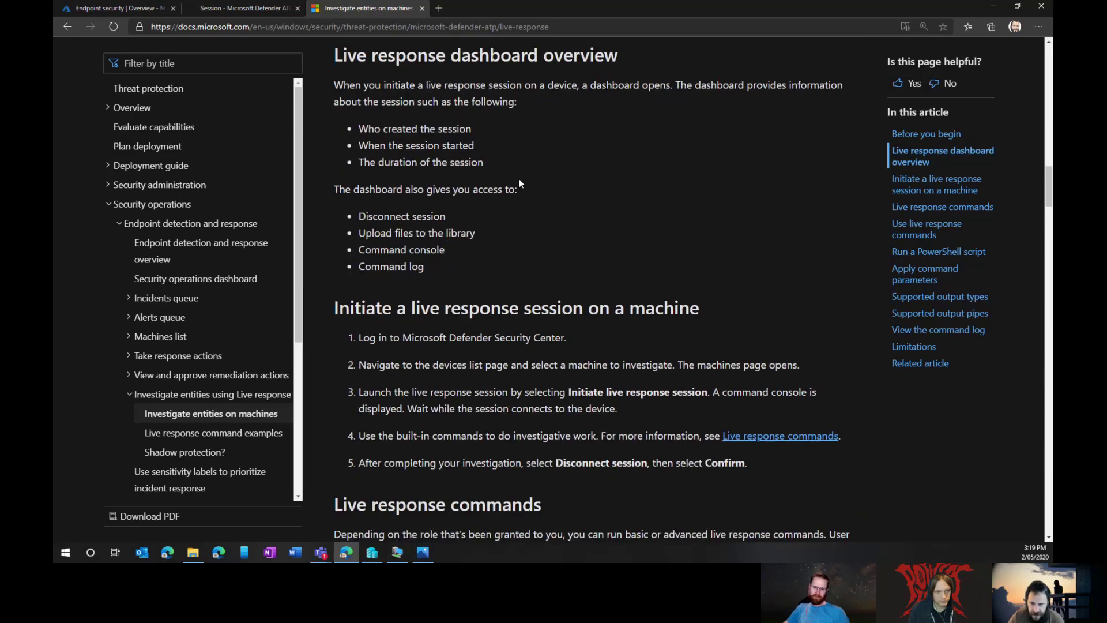
scroll(519, 183, "down", 13)
scroll(541, 225, "up", 3)
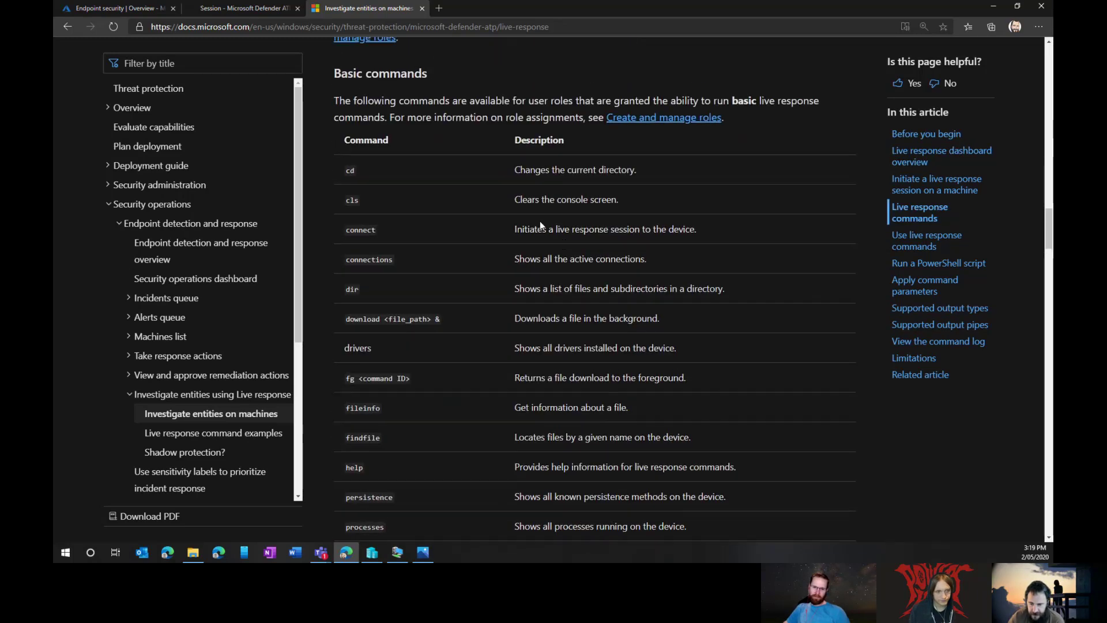
left_click_drag(335, 73, 451, 220)
scroll(429, 173, "down", 5)
left_click(475, 317)
scroll(475, 317, "down", 10)
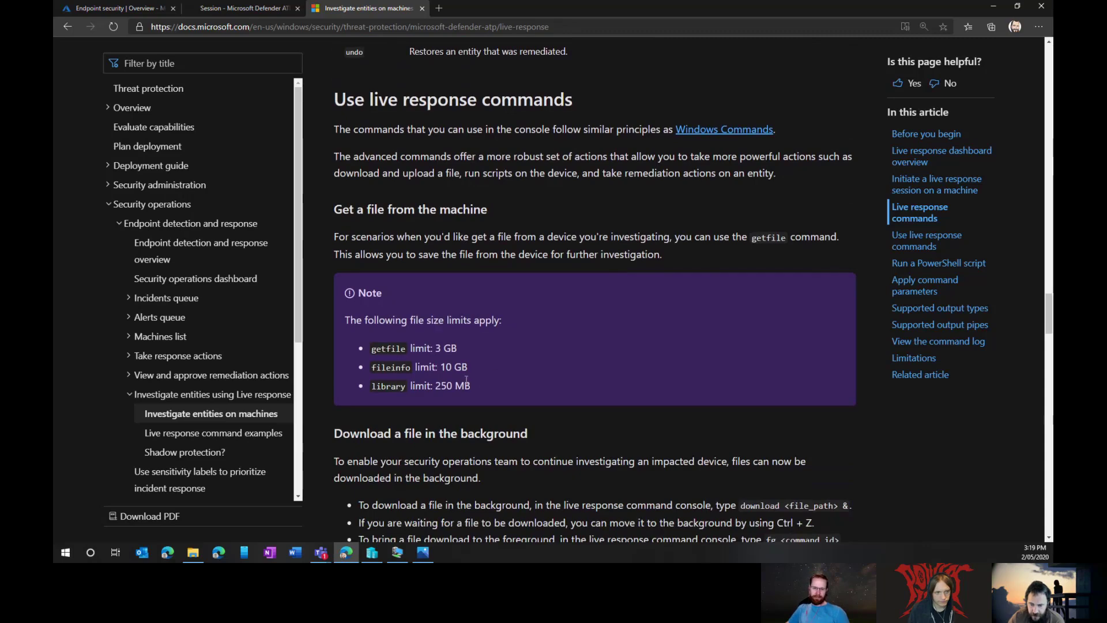
left_click_drag(346, 323, 500, 383)
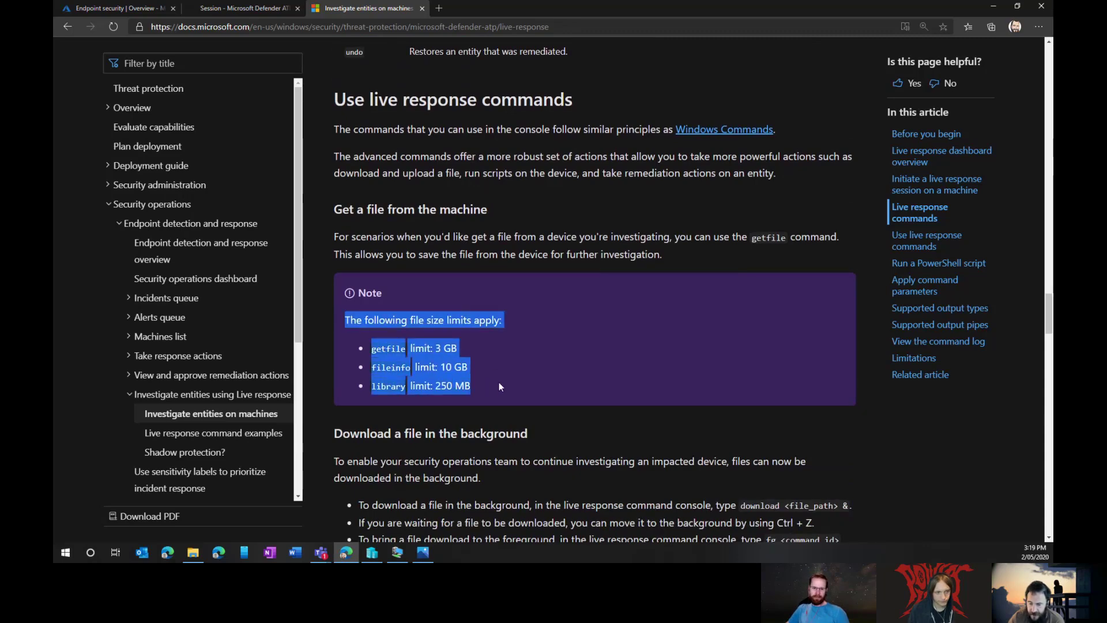
left_click(500, 383)
scroll(499, 387, "down", 8)
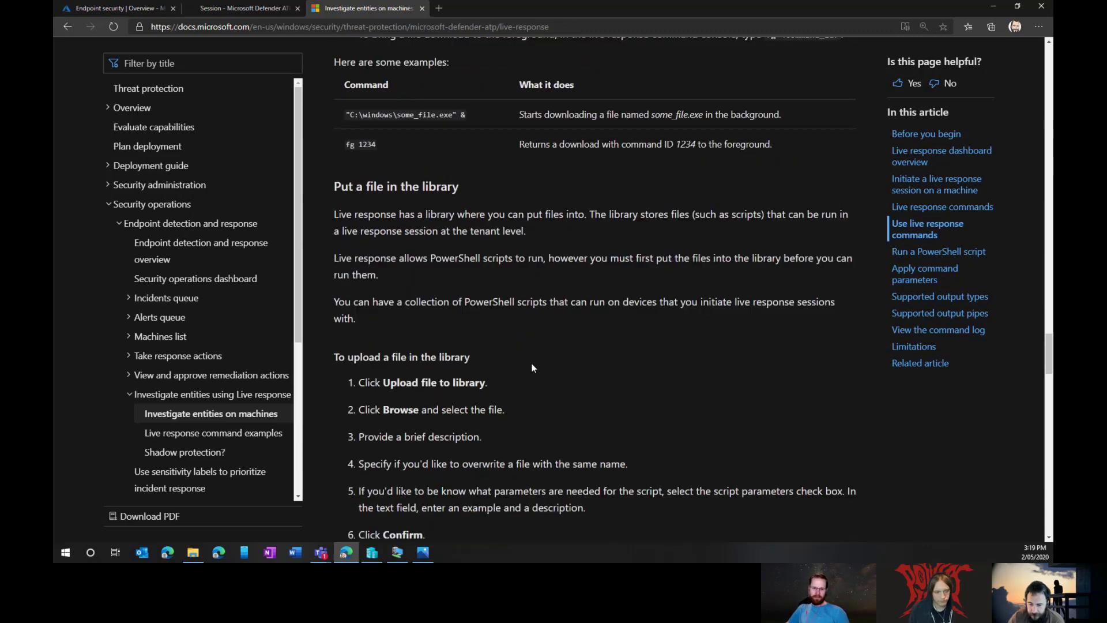
scroll(532, 368, "down", 5)
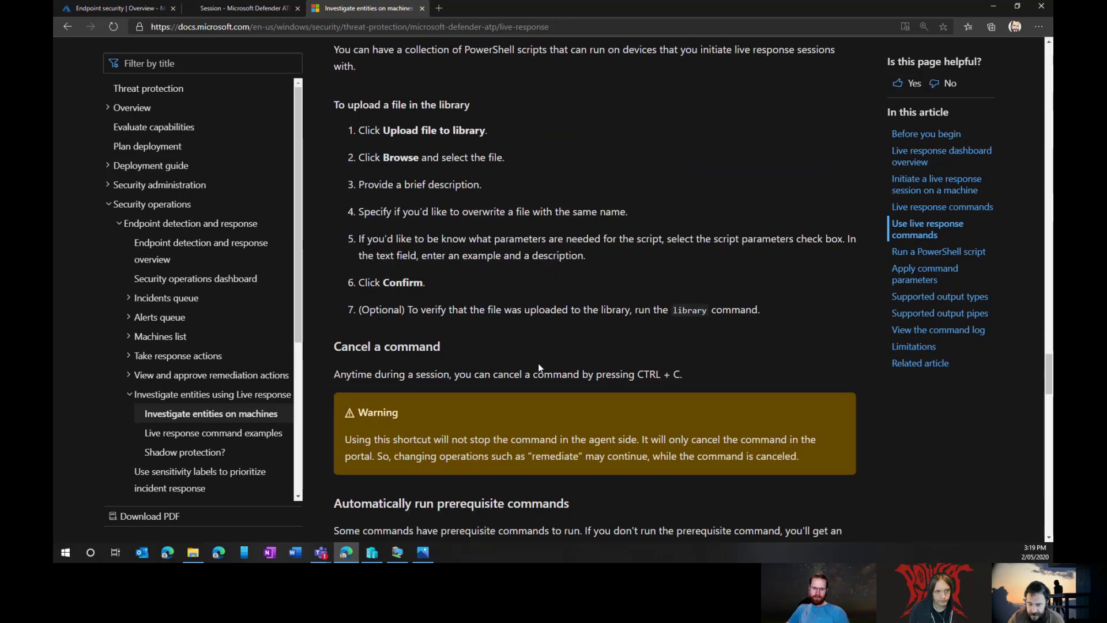
scroll(587, 352, "down", 11)
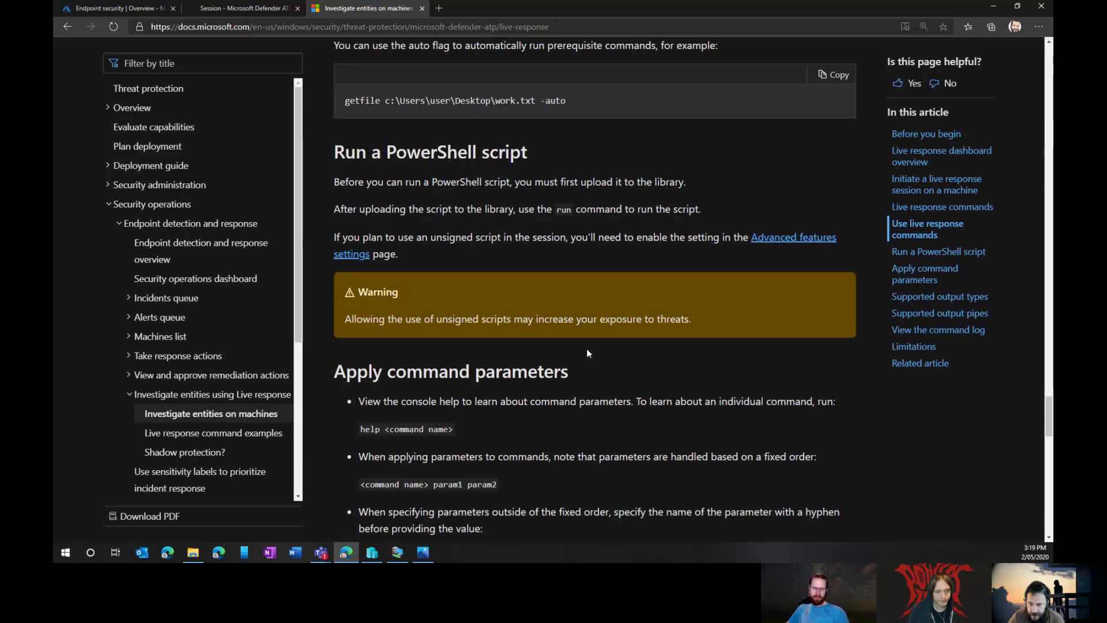
scroll(588, 351, "up", 3)
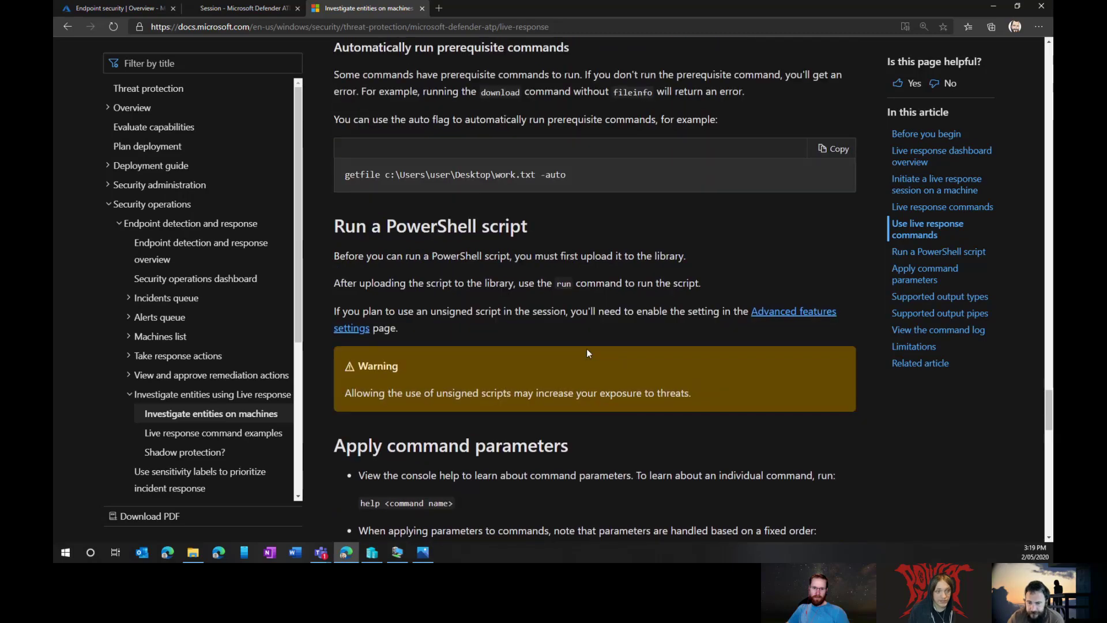
scroll(586, 348, "up", 1)
Step: Disconnect live response session #4 and return to the desktop-jalhs4q overview showing Medium (58) exposure
left_click(231, 9)
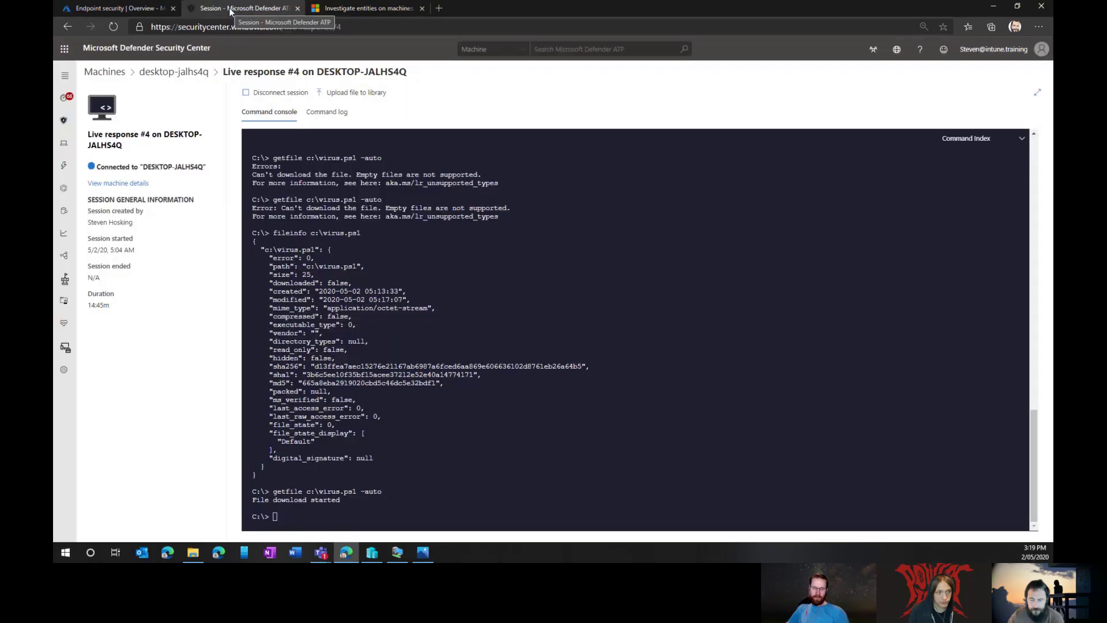
left_click(283, 92)
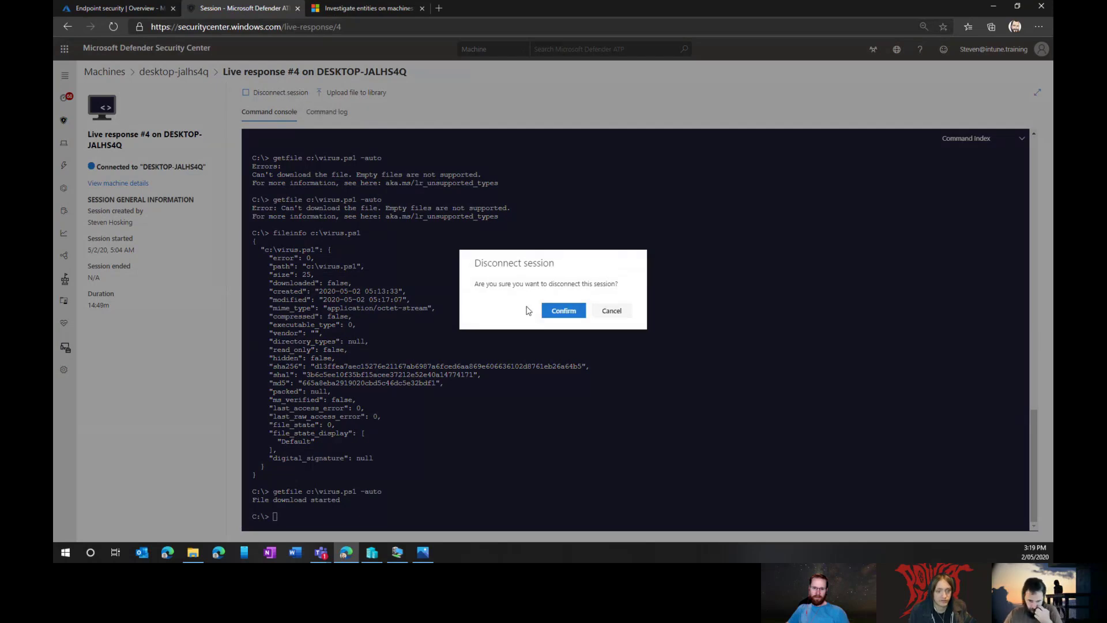
left_click(557, 314)
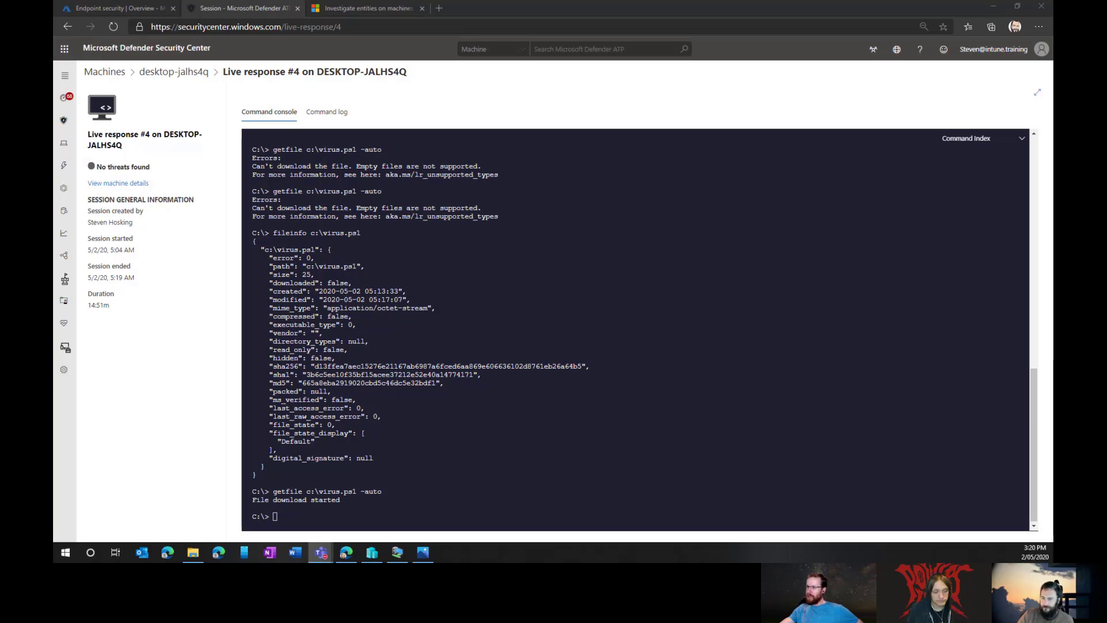
left_click(563, 433)
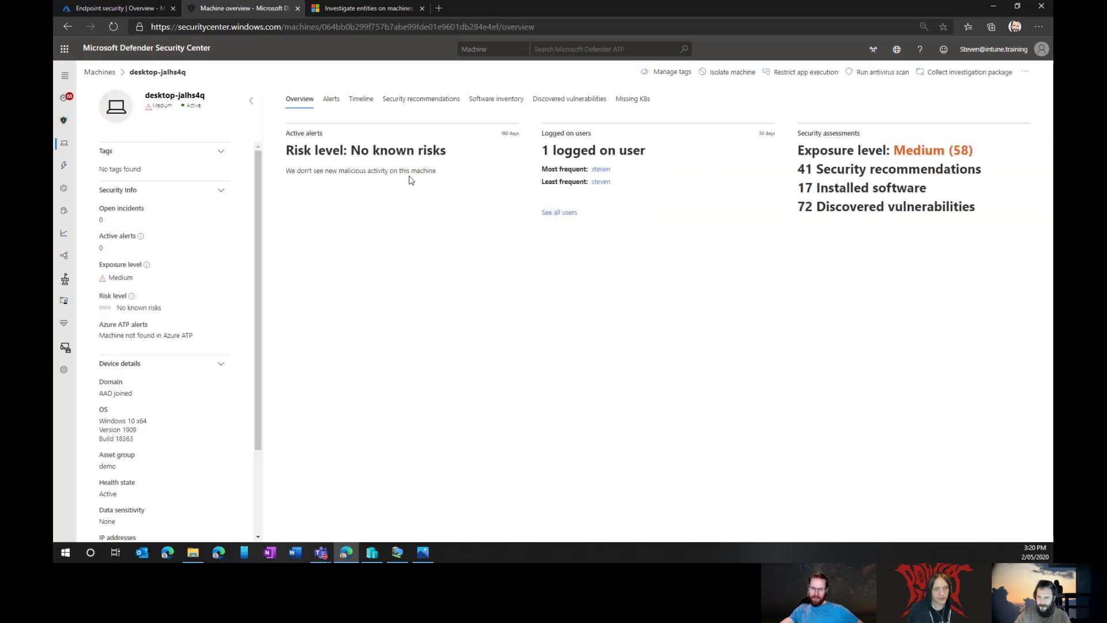
Step: Initiate live response session #5 on desktop-jalhs4q from the machine's more-actions menu
left_click(1025, 73)
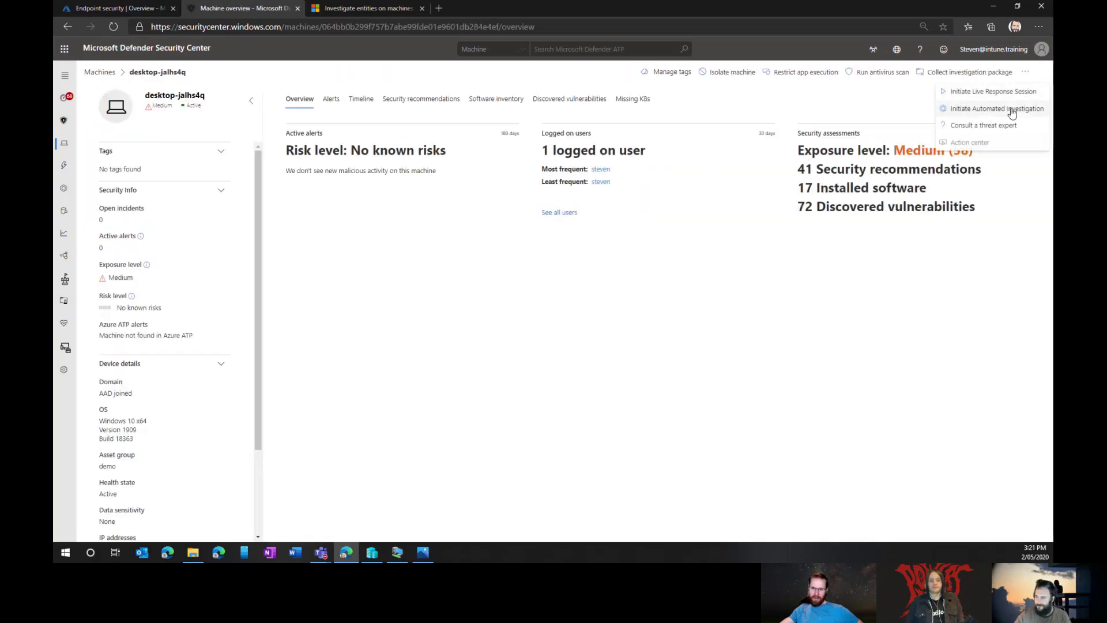
left_click(1001, 93)
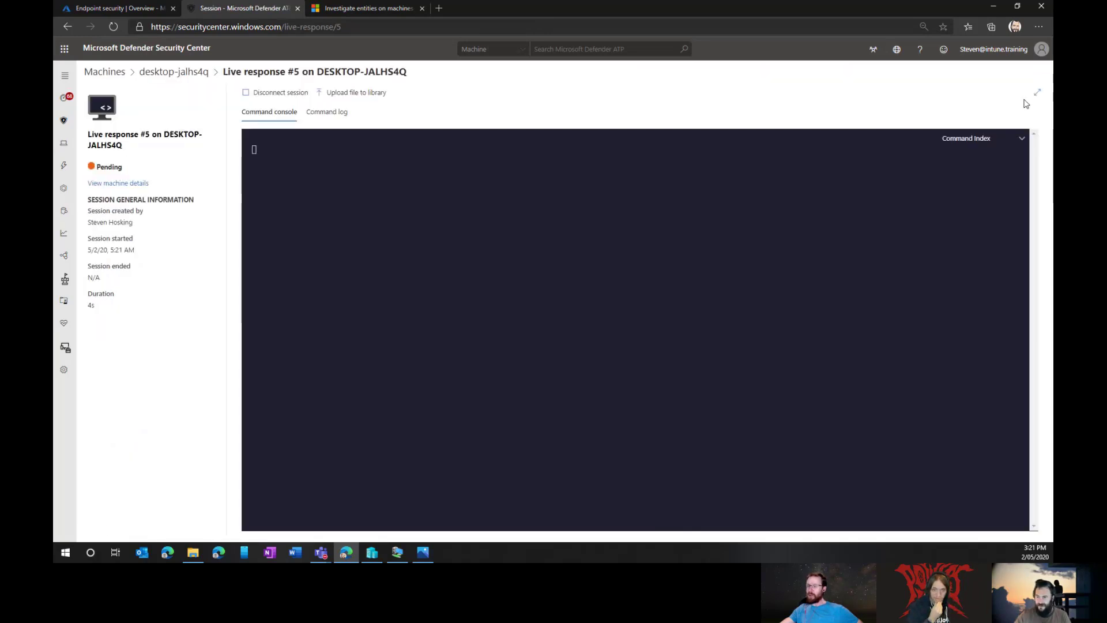
left_click(379, 11)
Step: Open the 'Live response command examples' article in a new browser tab
scroll(622, 234, "down", 20)
scroll(623, 238, "down", 3)
scroll(623, 239, "up", 5)
scroll(623, 234, "down", 5)
scroll(623, 236, "up", 4)
scroll(623, 241, "up", 5)
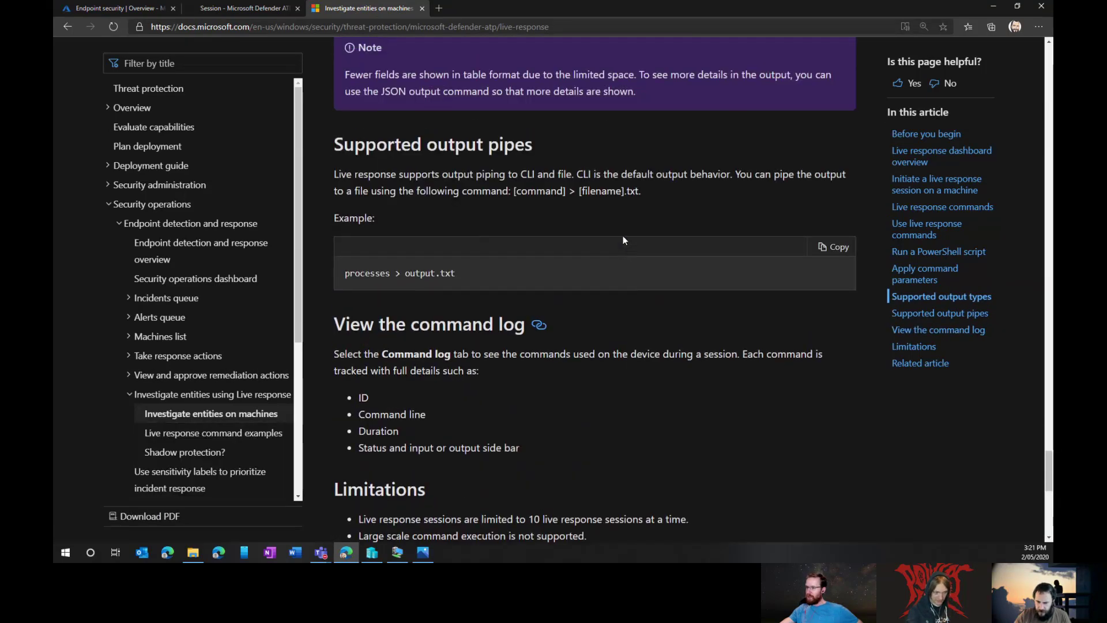
scroll(614, 238, "down", 5)
right_click(468, 411)
left_click(527, 272)
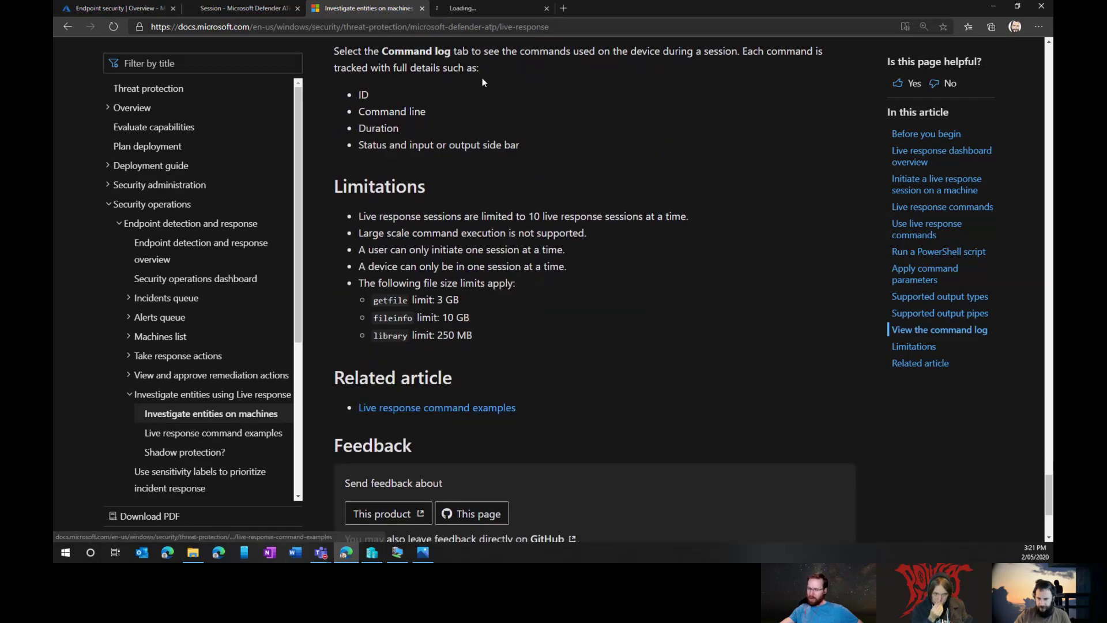
left_click(493, 10)
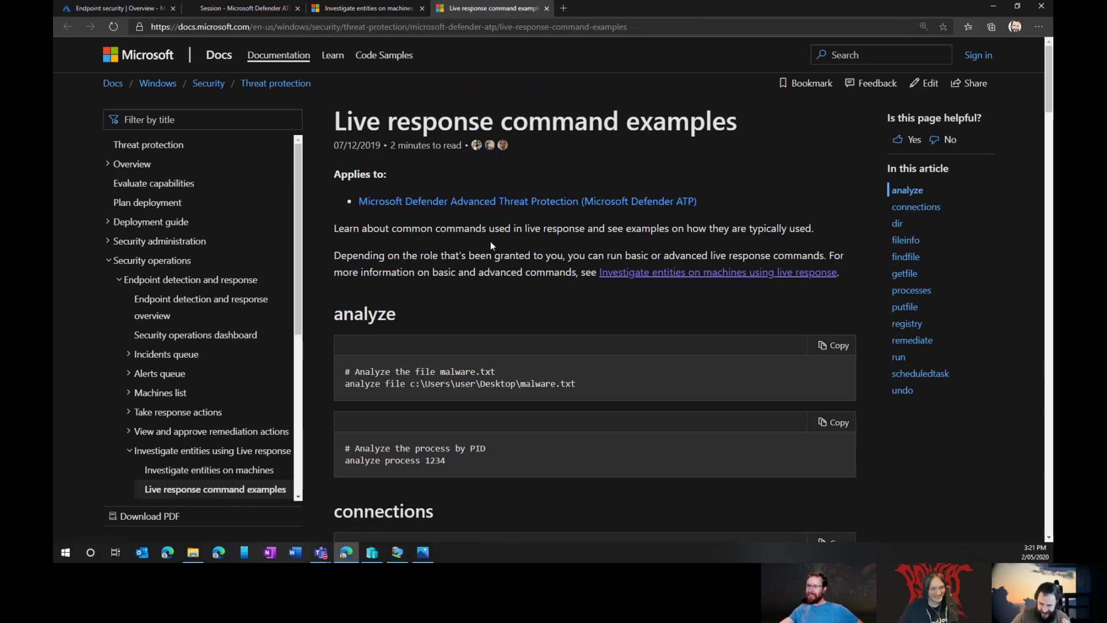
Step: Jump to the remediate examples in the command examples article
scroll(493, 248, "down", 10)
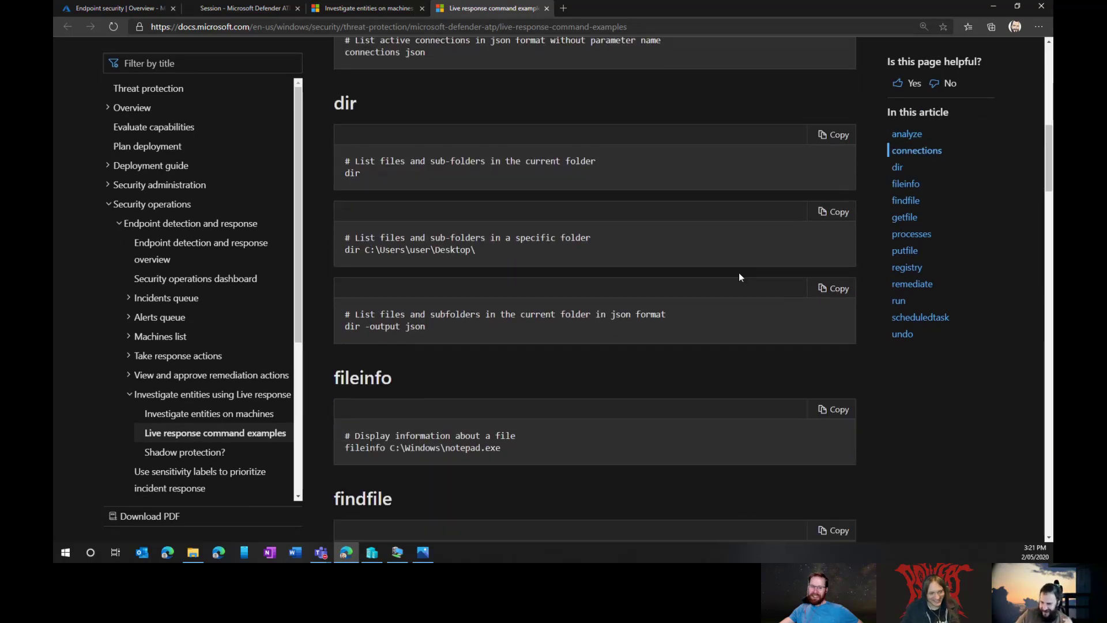
left_click(930, 285)
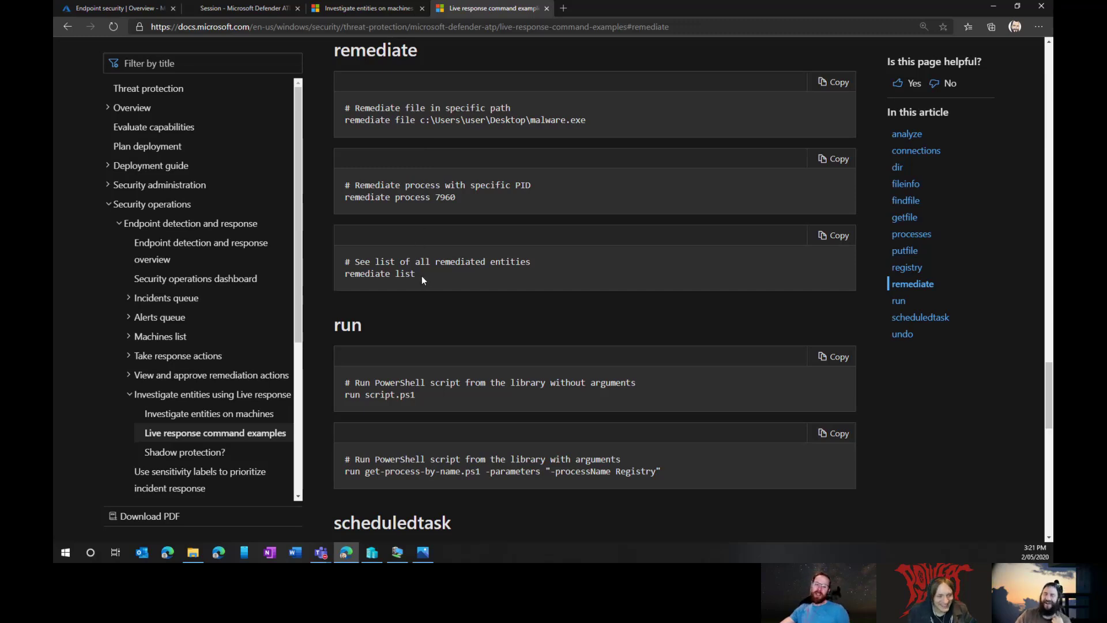
scroll(424, 271, "up", 1)
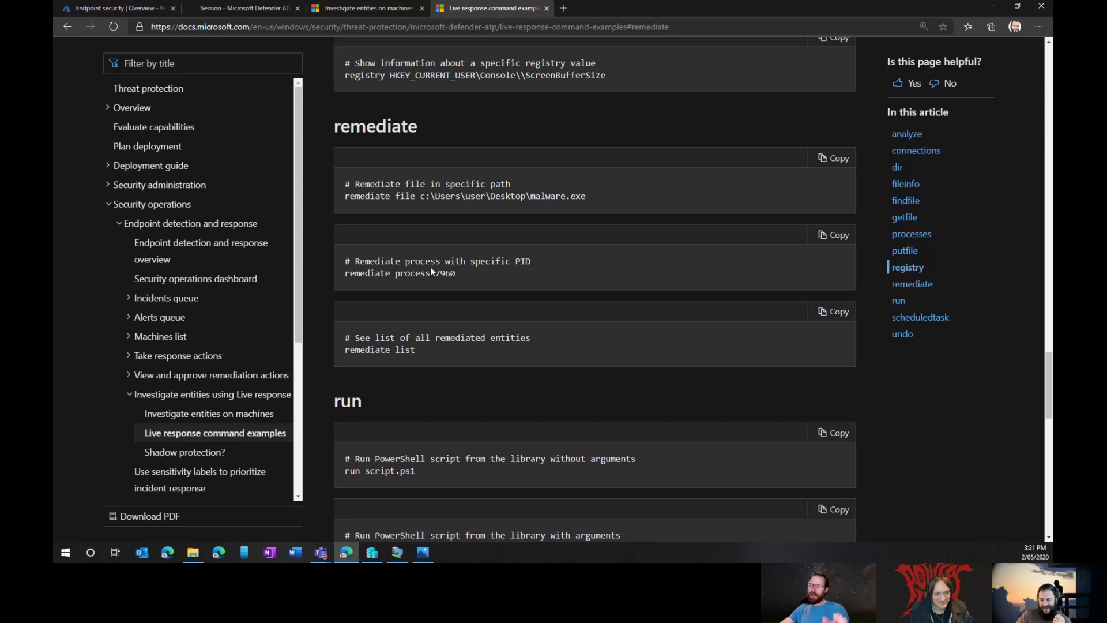
scroll(431, 267, "down", 1)
key("ctrl+shift+Tab")
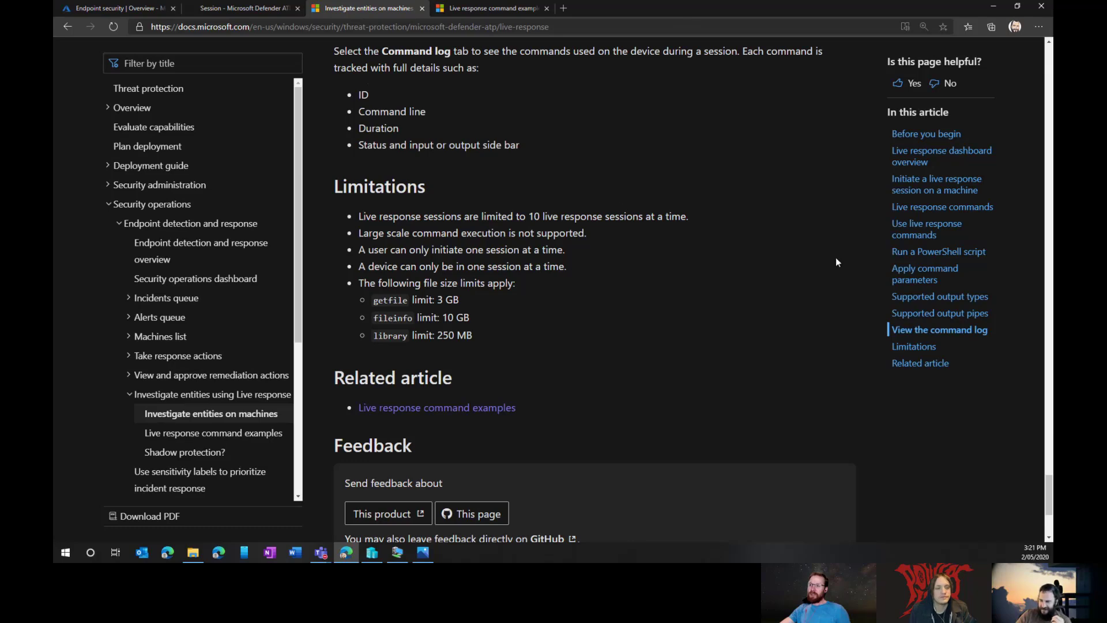
Step: Highlight the remediate process and 'remediate file c:\Users\user\Desktop\malware.exe' example commands
scroll(709, 254, "up", 12)
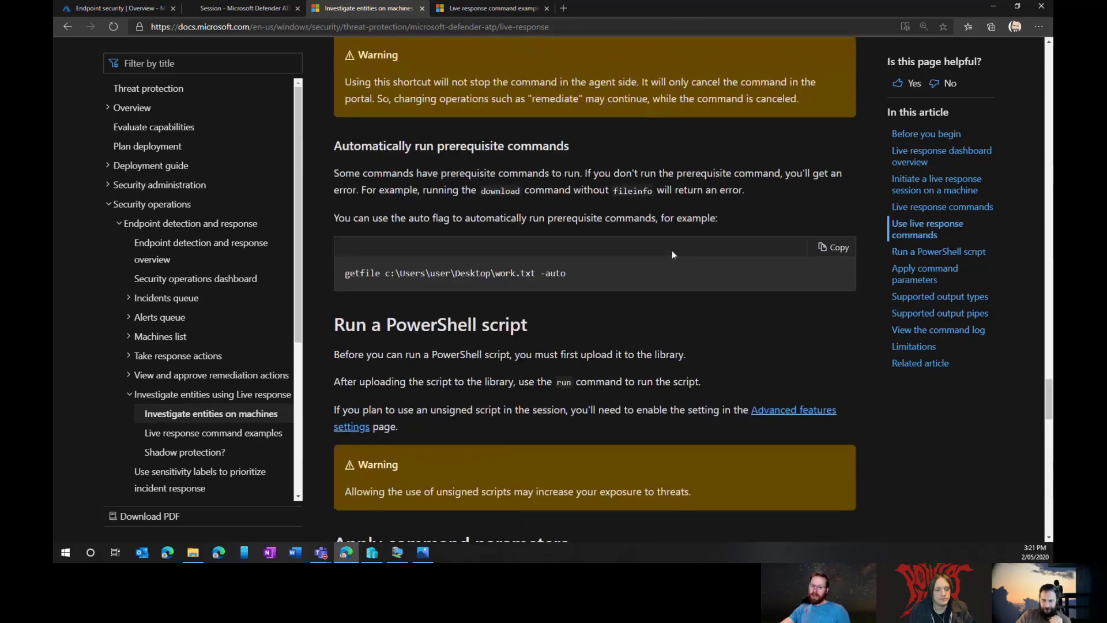
scroll(670, 249, "up", 2)
left_click(490, 8)
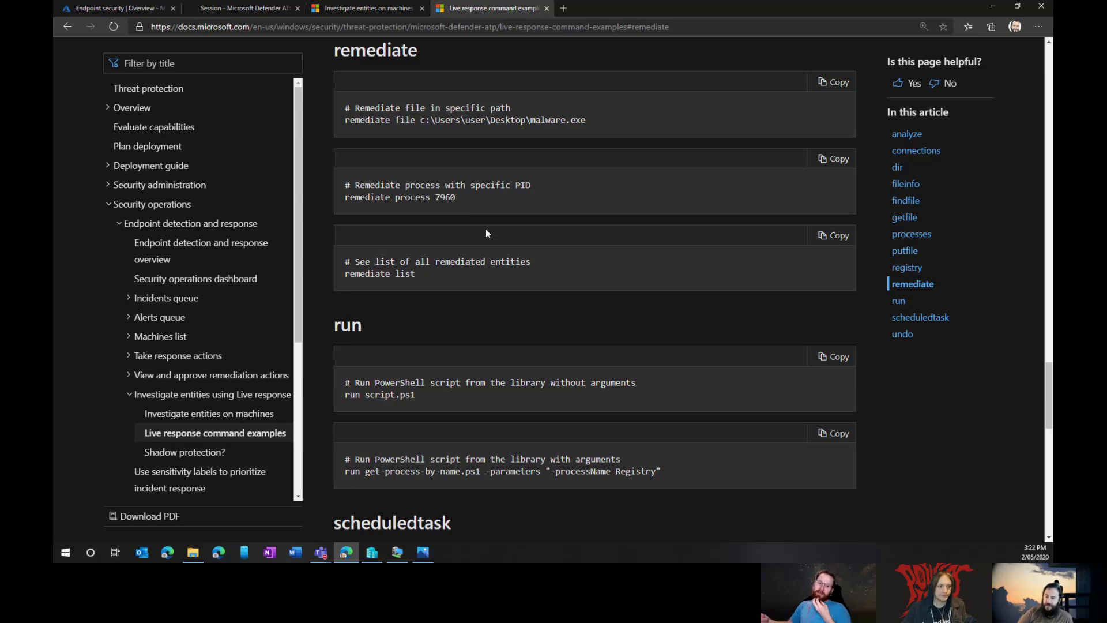
left_click_drag(461, 198, 352, 206)
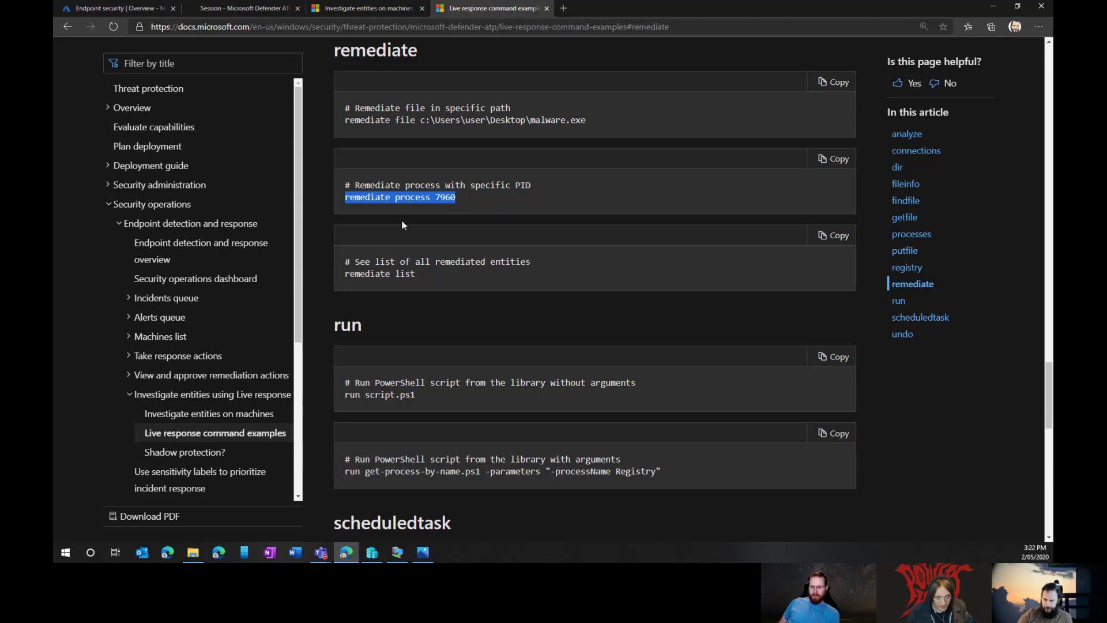
scroll(397, 305, "up", 1)
left_click_drag(589, 196, 352, 200)
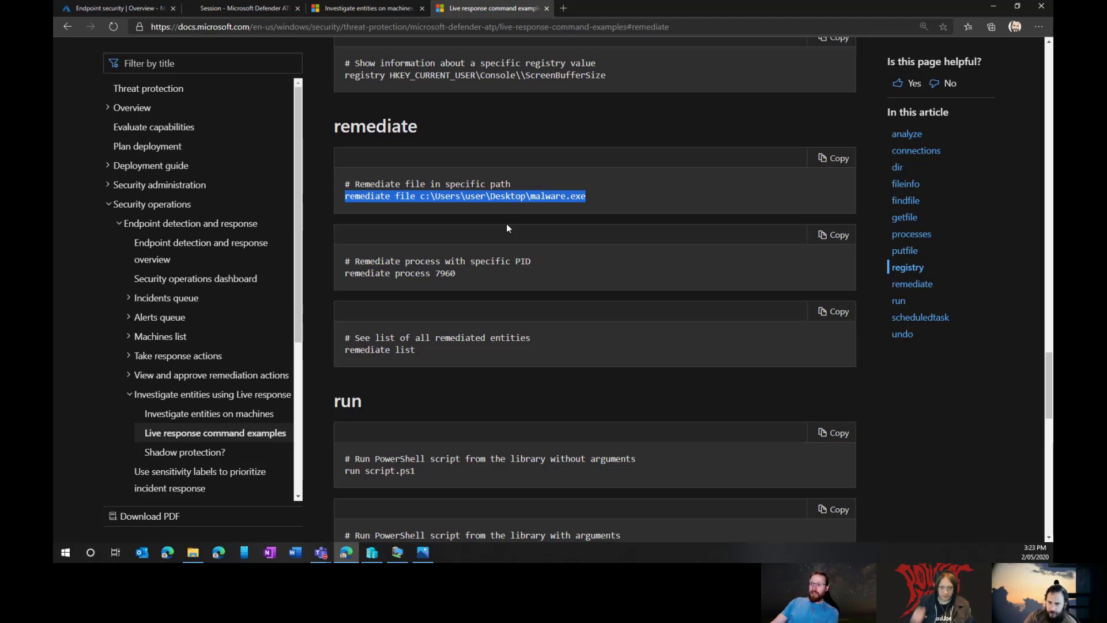
left_click(242, 8)
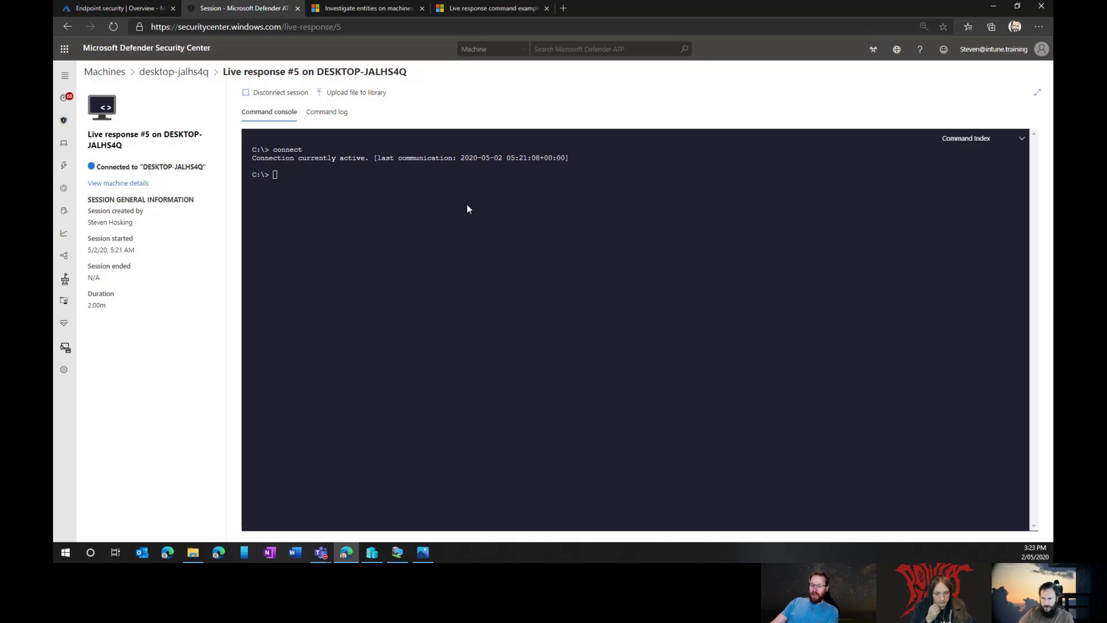
Step: Run 'remediate file c:\virus.ps1 -auto', fixing the failed first attempt, so the file is Quarantined
type("mediate")
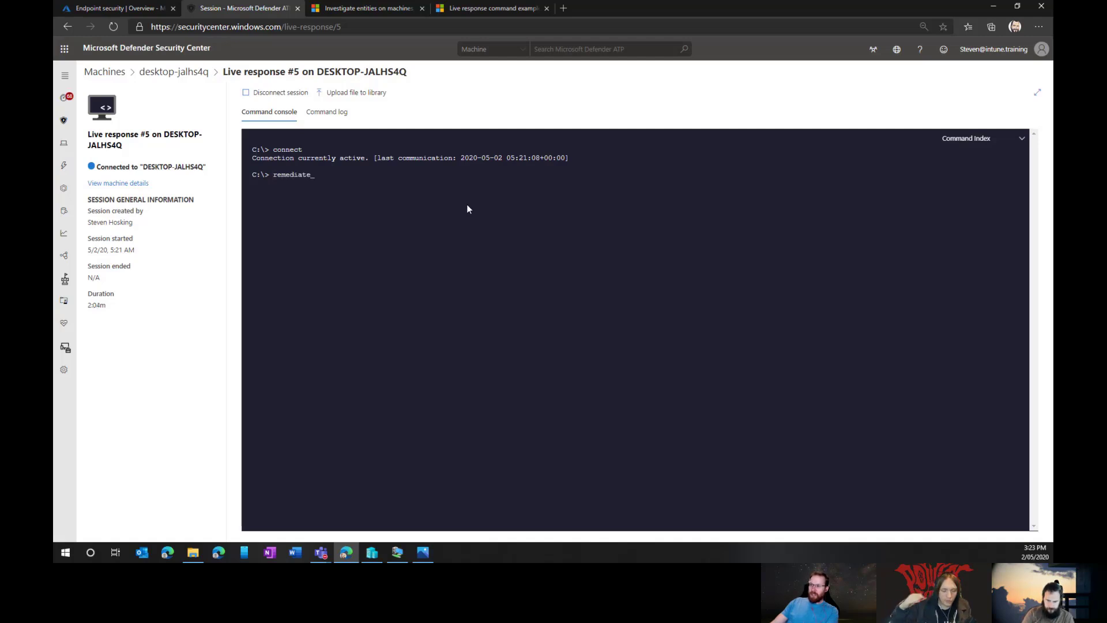
type(":\\vi")
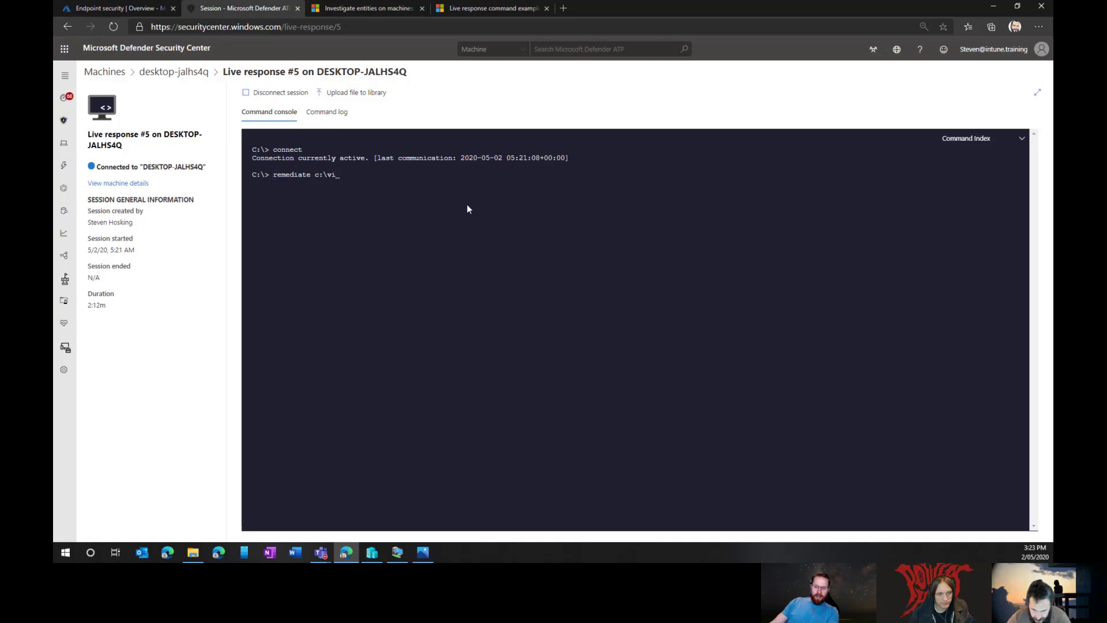
type("rus.ps1")
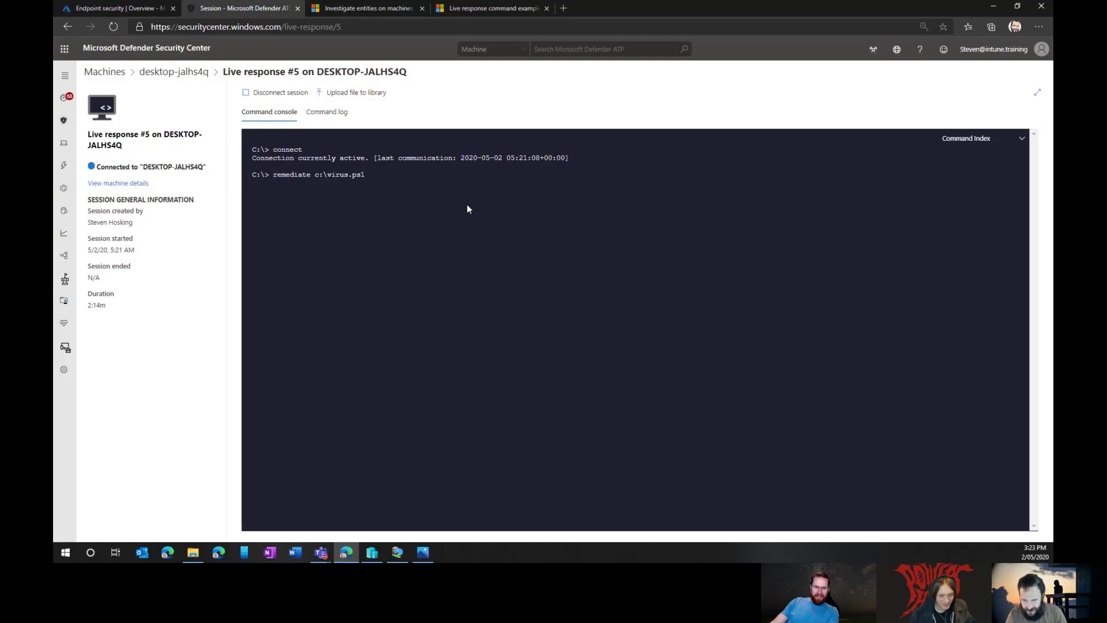
key("Return")
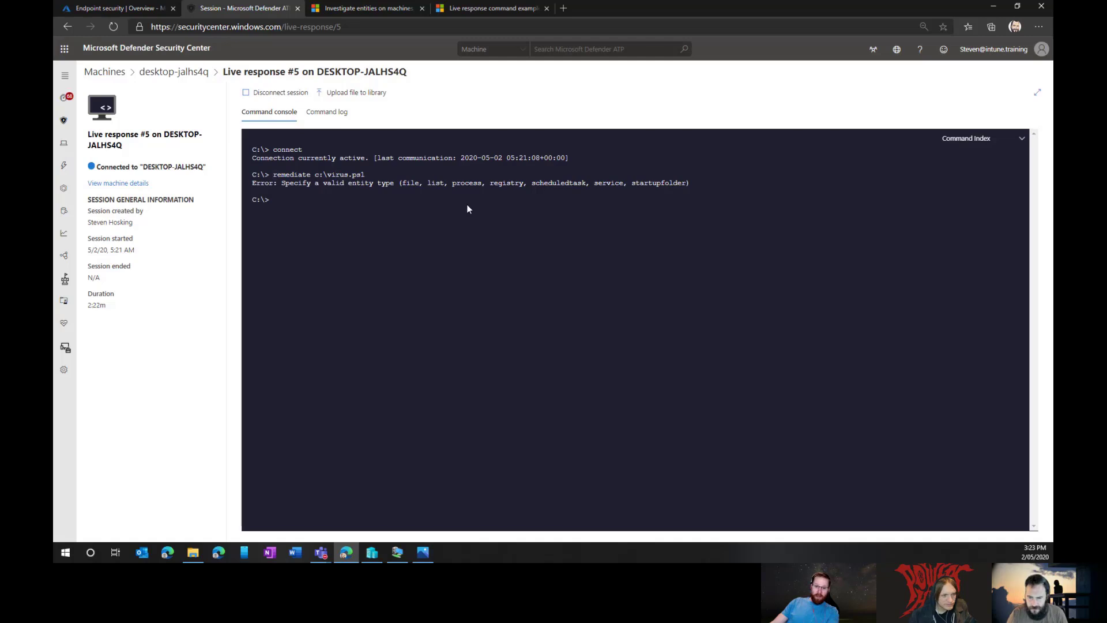
key("Up")
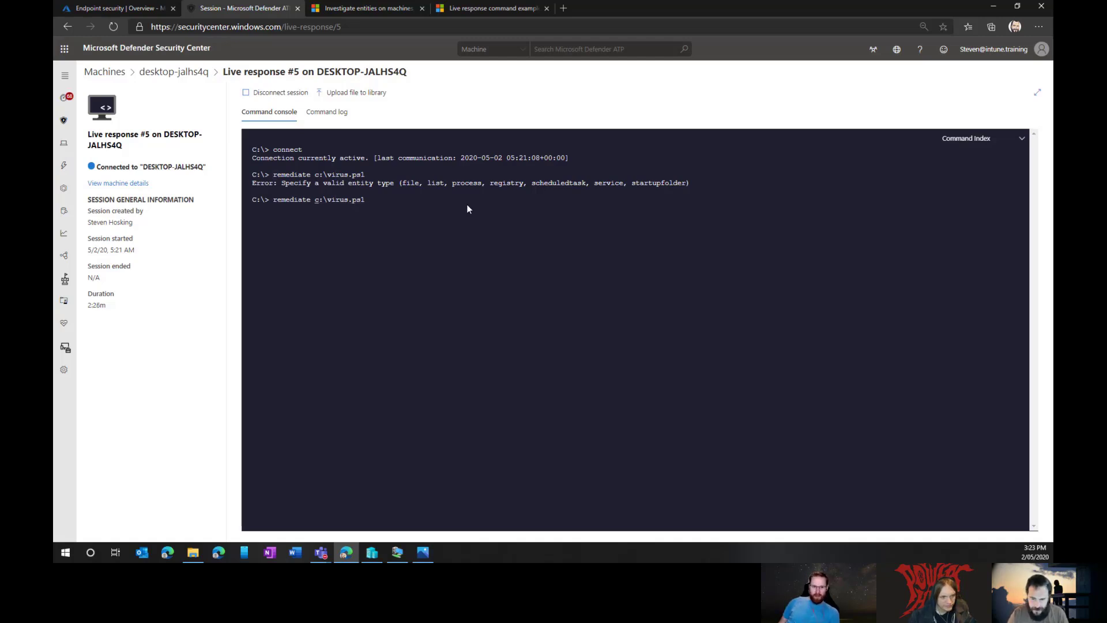
key("Left")
key("Left")
key("Left")
key("Left")
key("Left")
key("Left")
key("Left")
key("Left")
key("Left")
key("Left")
key("Left")
key("Left")
type("file")
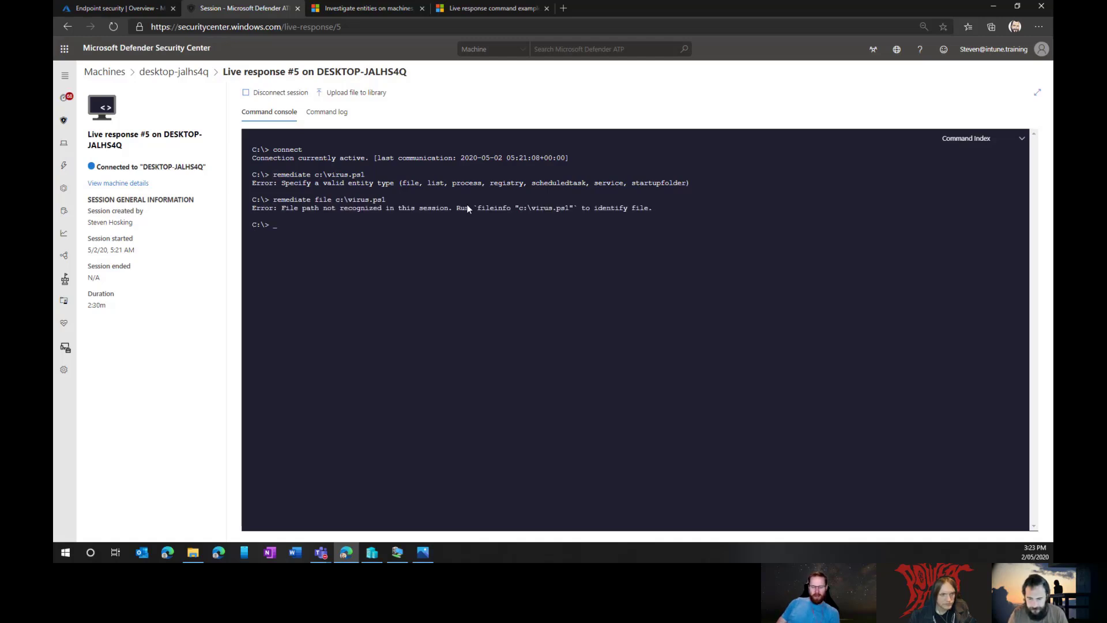
key("Up")
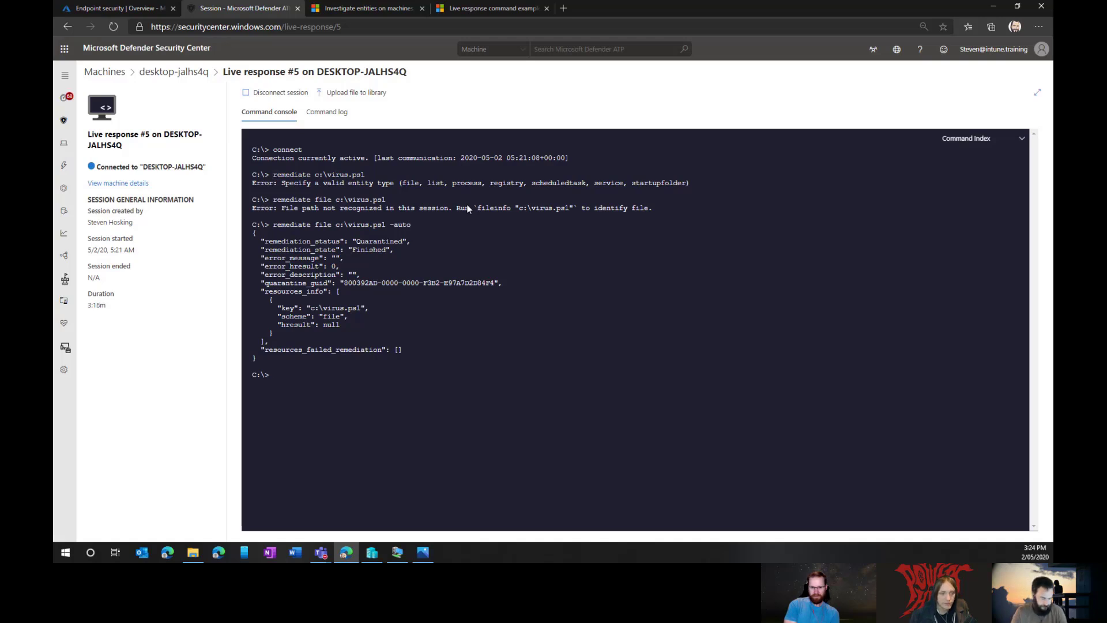
Step: Run ls to list C:\ without virus.ps1 and move the VM window beside the console
type("ls")
key("Return")
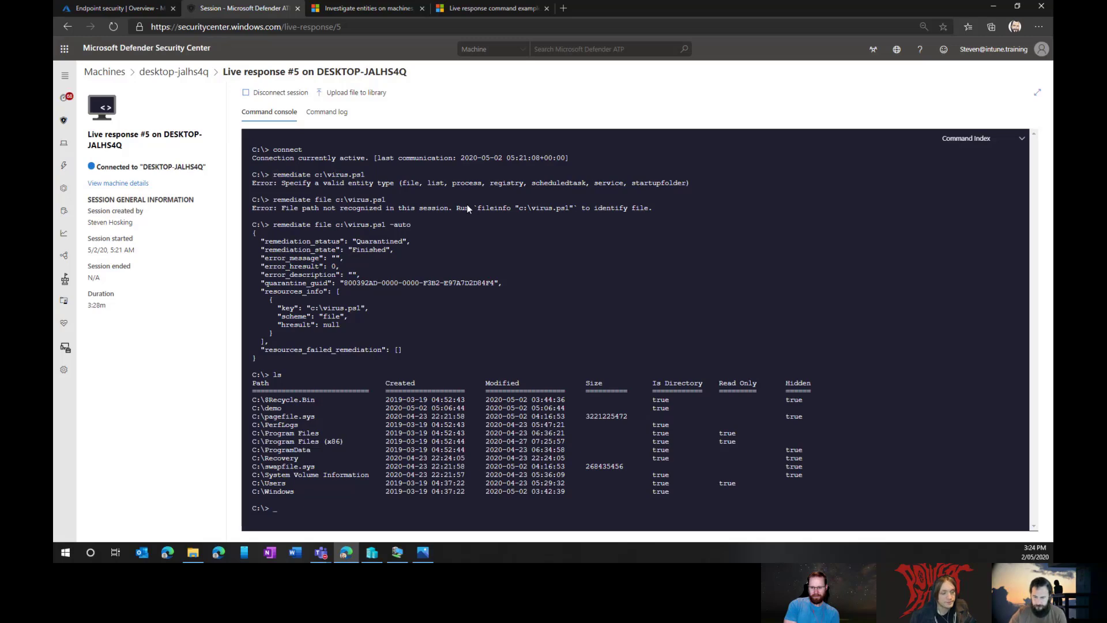
left_click(396, 554)
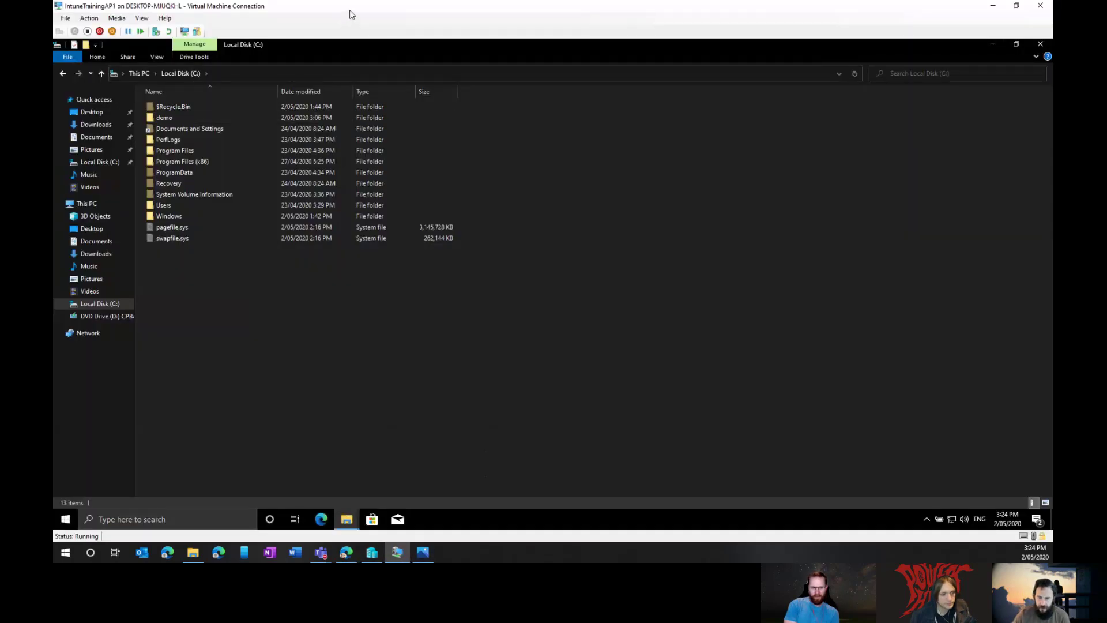
left_click_drag(352, 14, 970, 99)
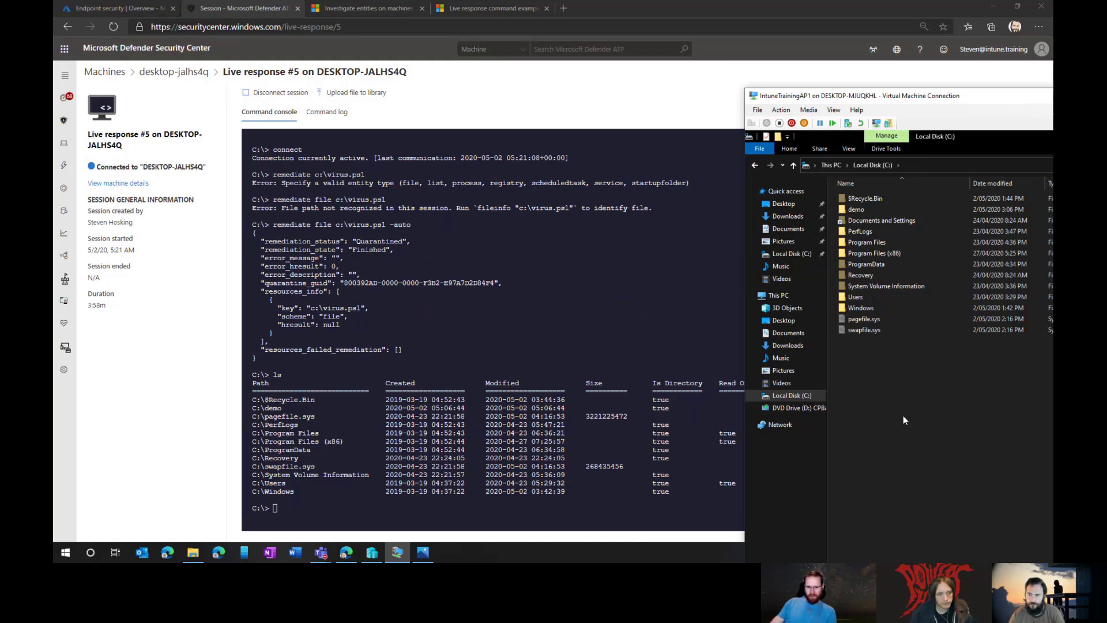
left_click(363, 8)
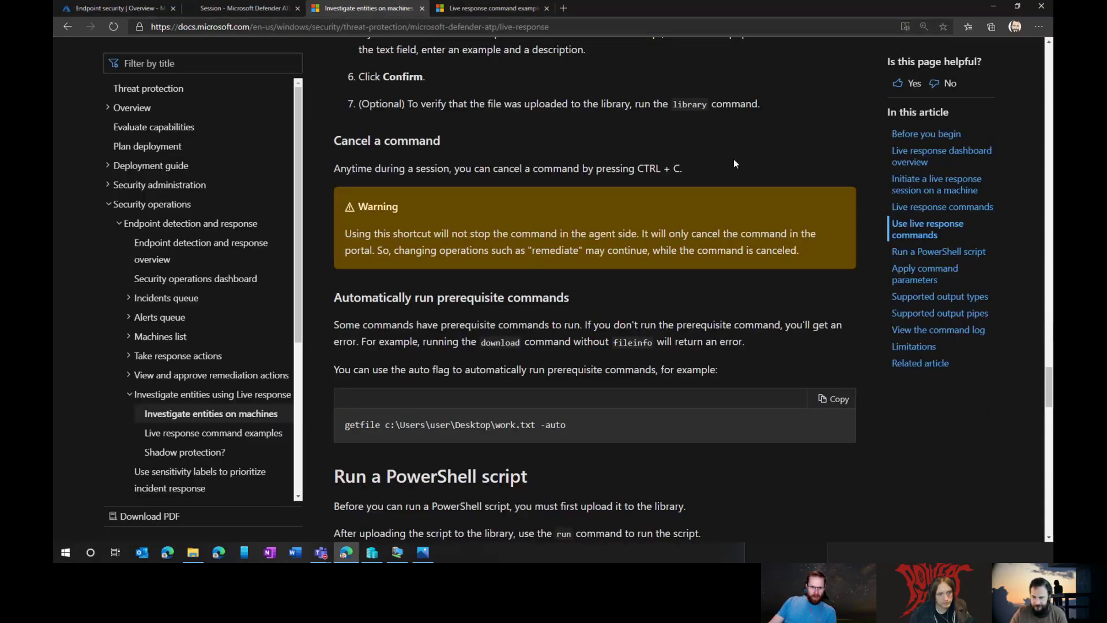
Step: Read the remediate row's -auto prerequisite note and the Advanced commands table in the article
scroll(745, 145, "up", 6)
scroll(738, 147, "up", 15)
scroll(738, 150, "down", 5)
scroll(741, 156, "down", 18)
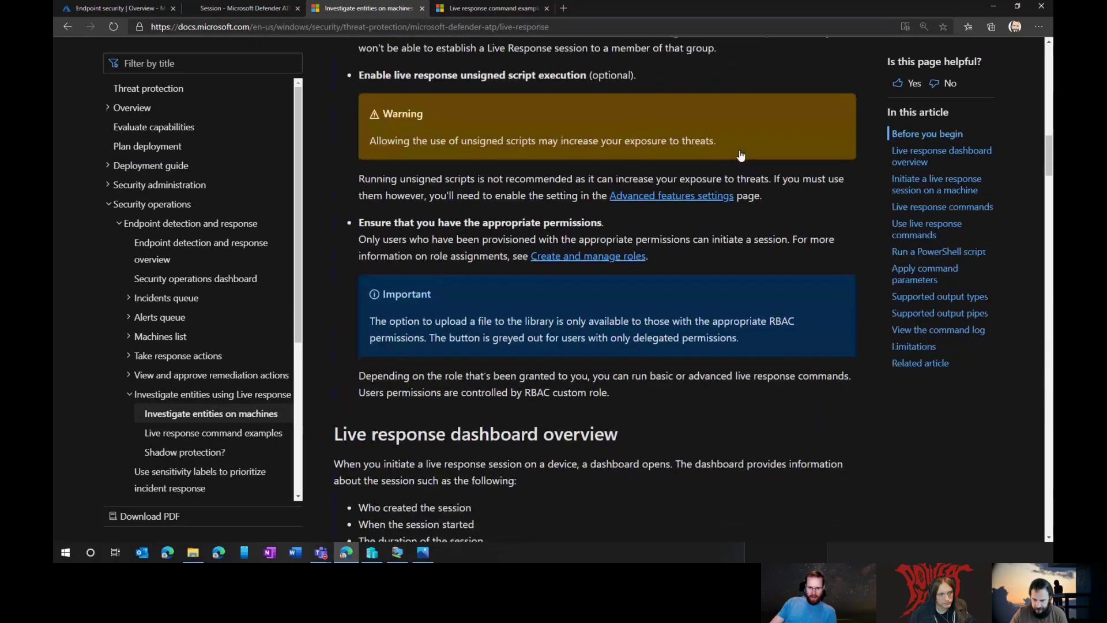
scroll(742, 155, "down", 12)
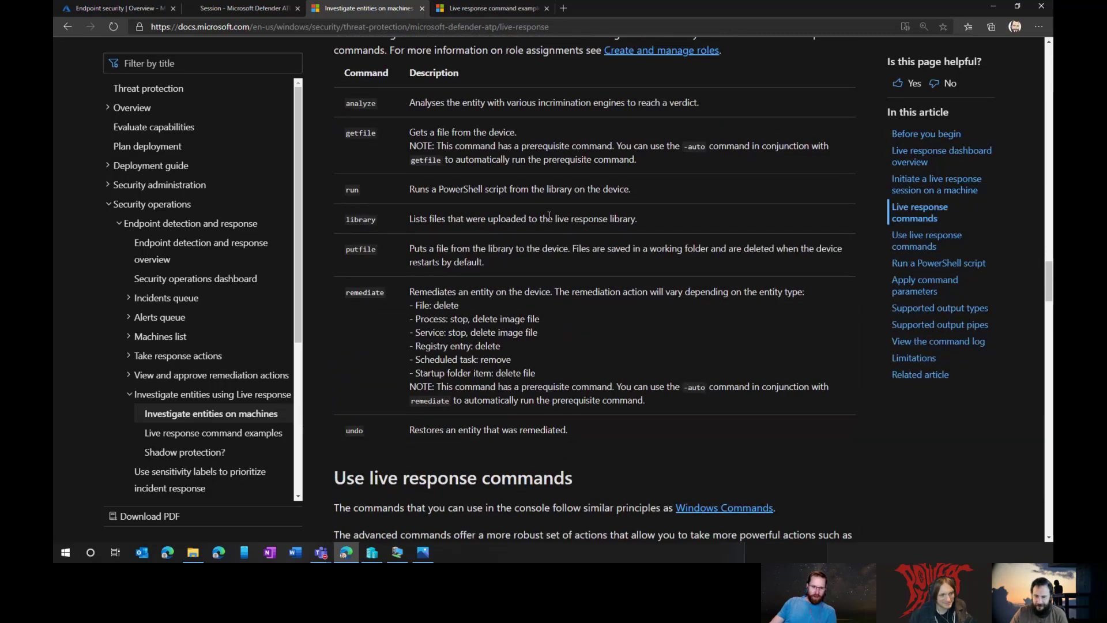
left_click_drag(410, 291, 667, 403)
left_click(667, 399)
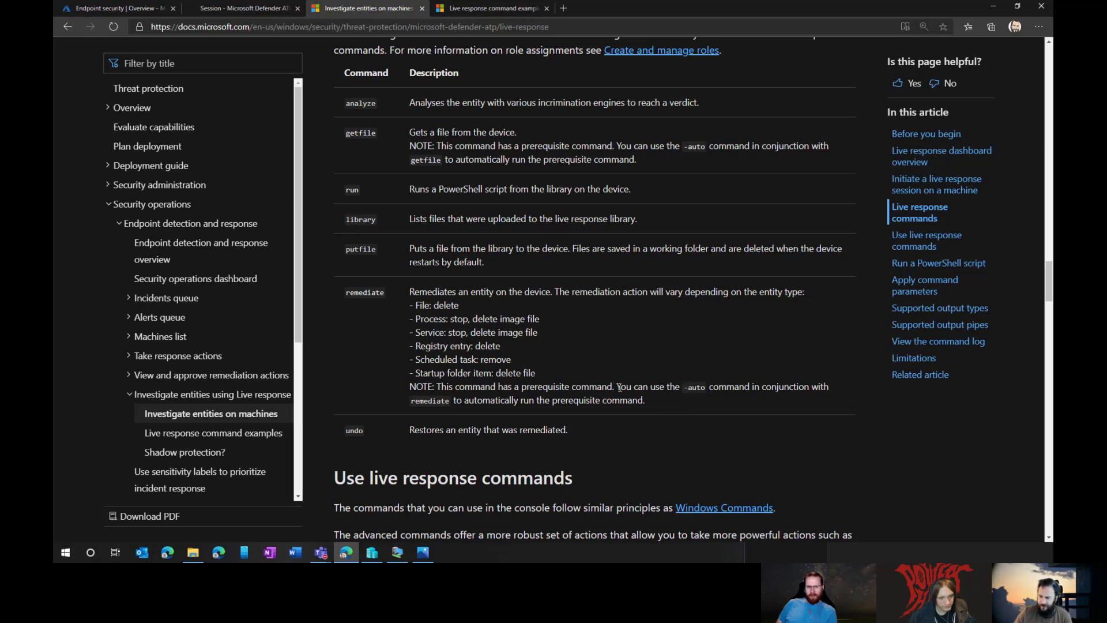
left_click_drag(618, 387, 661, 405)
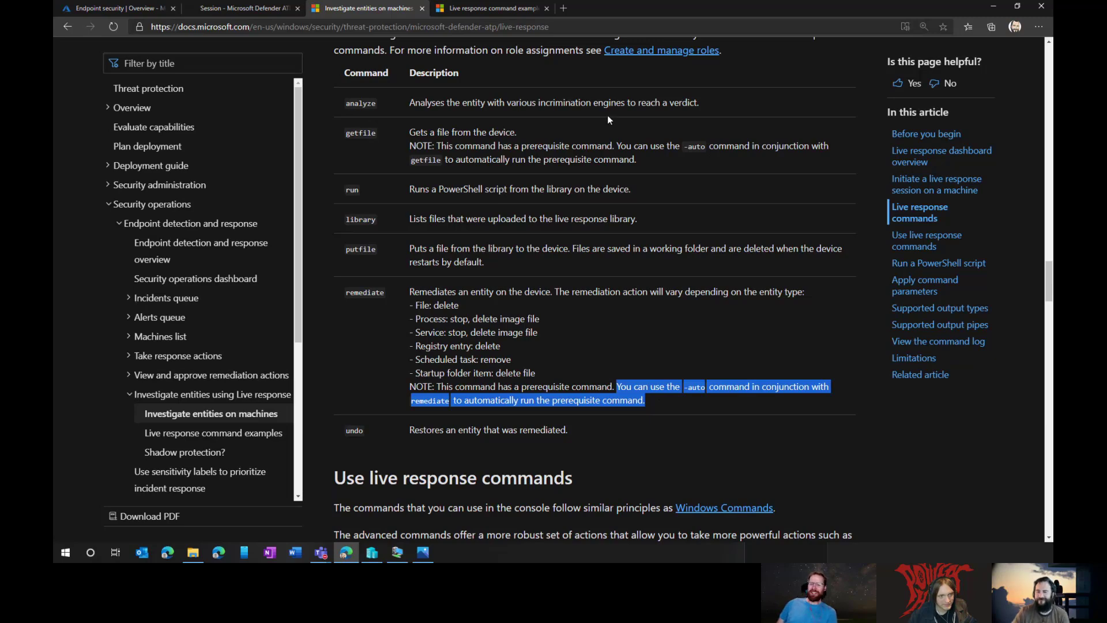
scroll(605, 116, "up", 1)
scroll(560, 109, "up", 4)
scroll(554, 124, "down", 2)
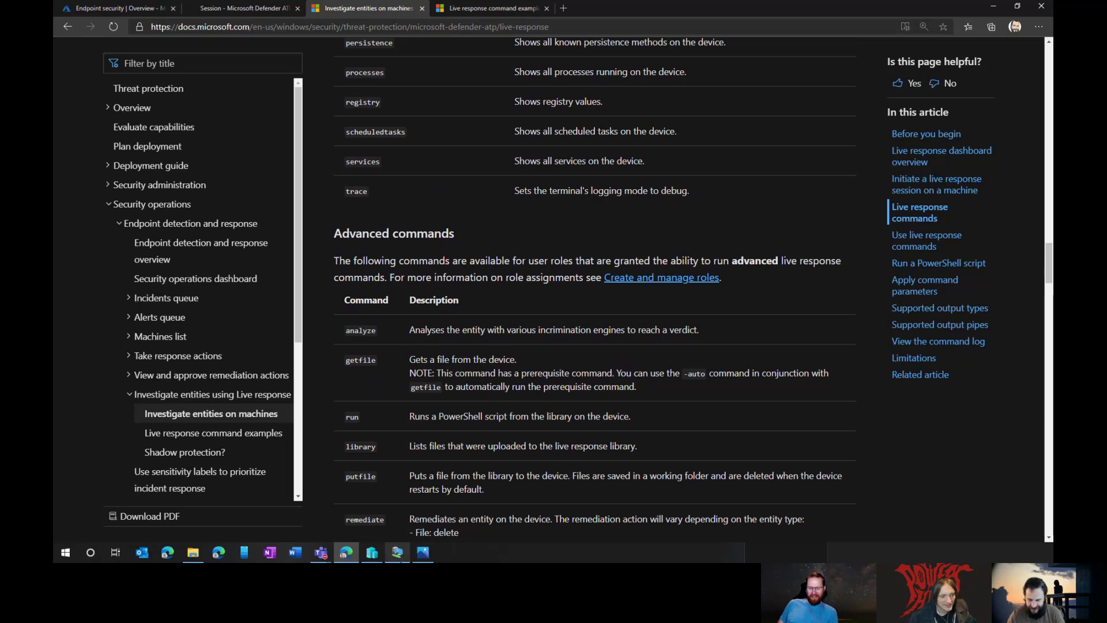
left_click(396, 552)
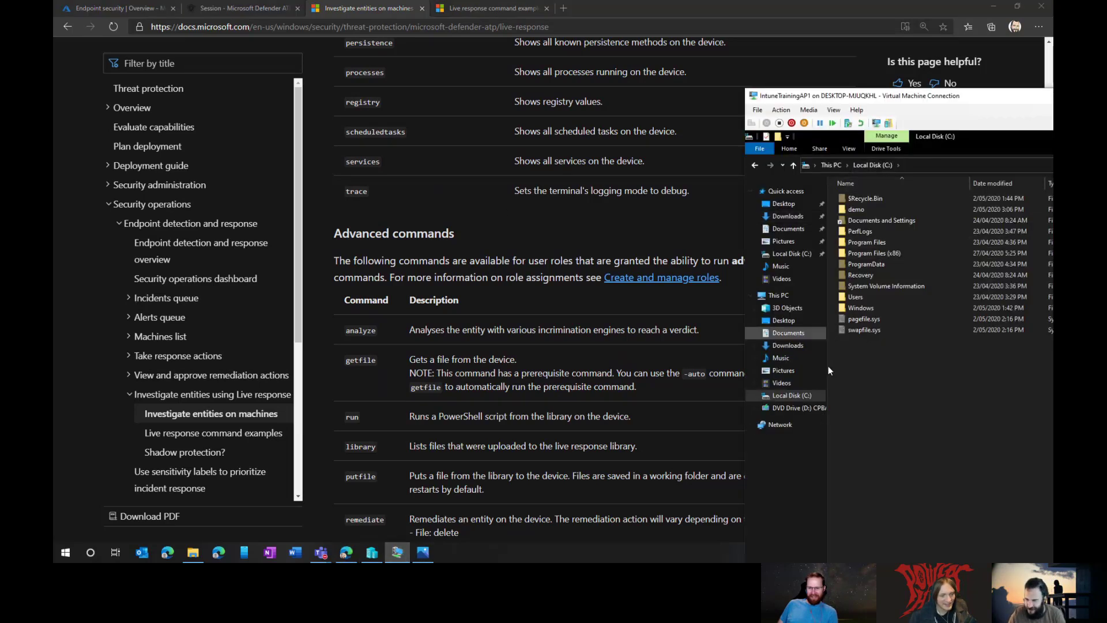
left_click(799, 337)
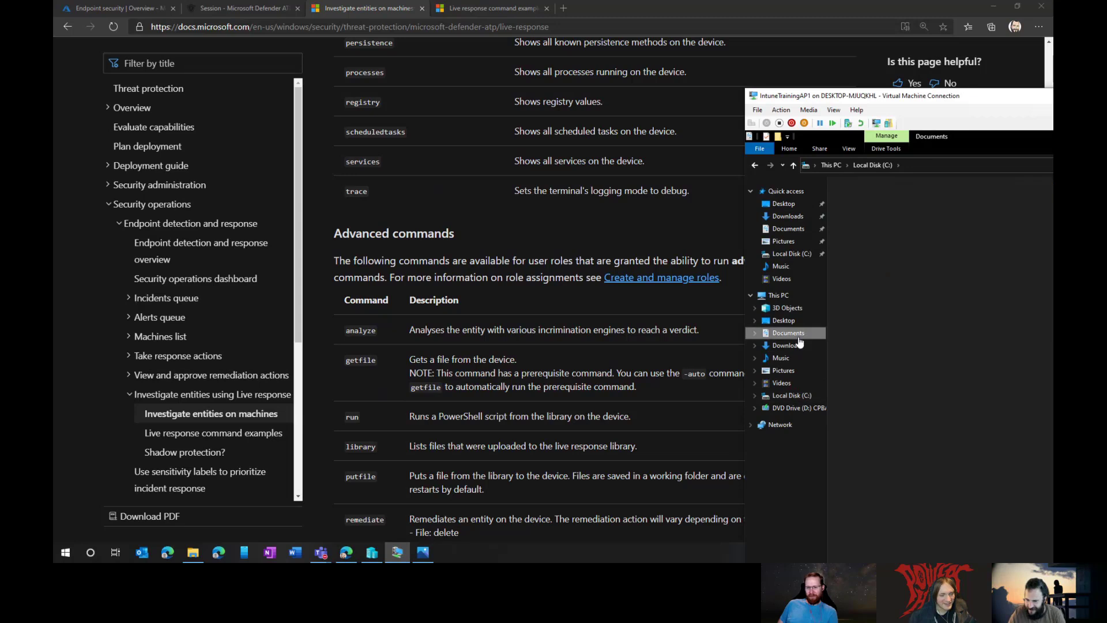
right_click(861, 242)
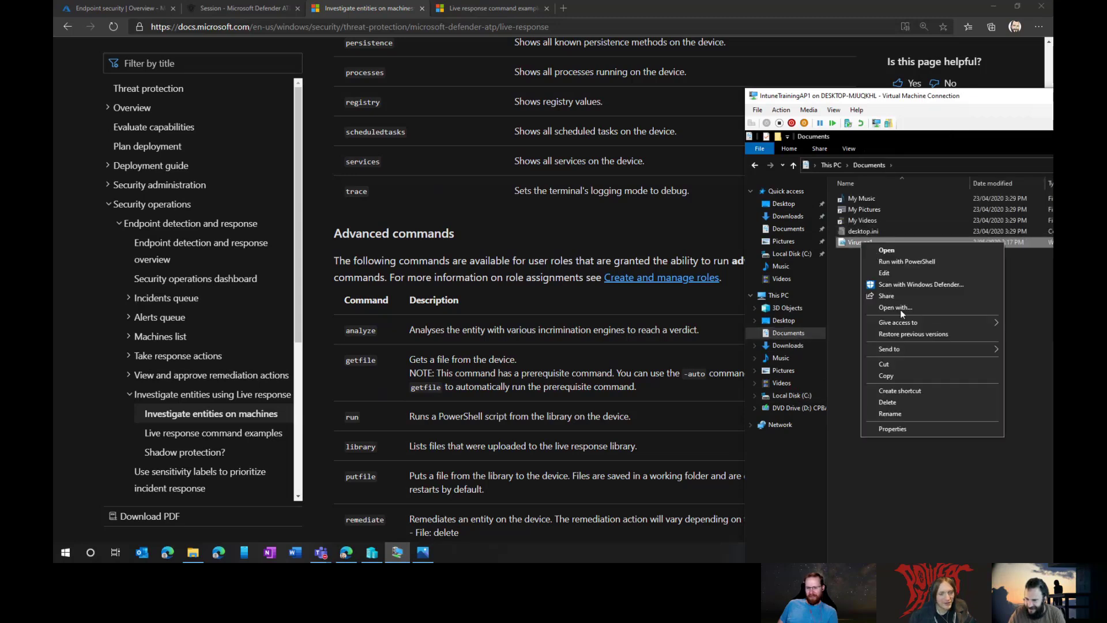
left_click(903, 375)
left_click(808, 396)
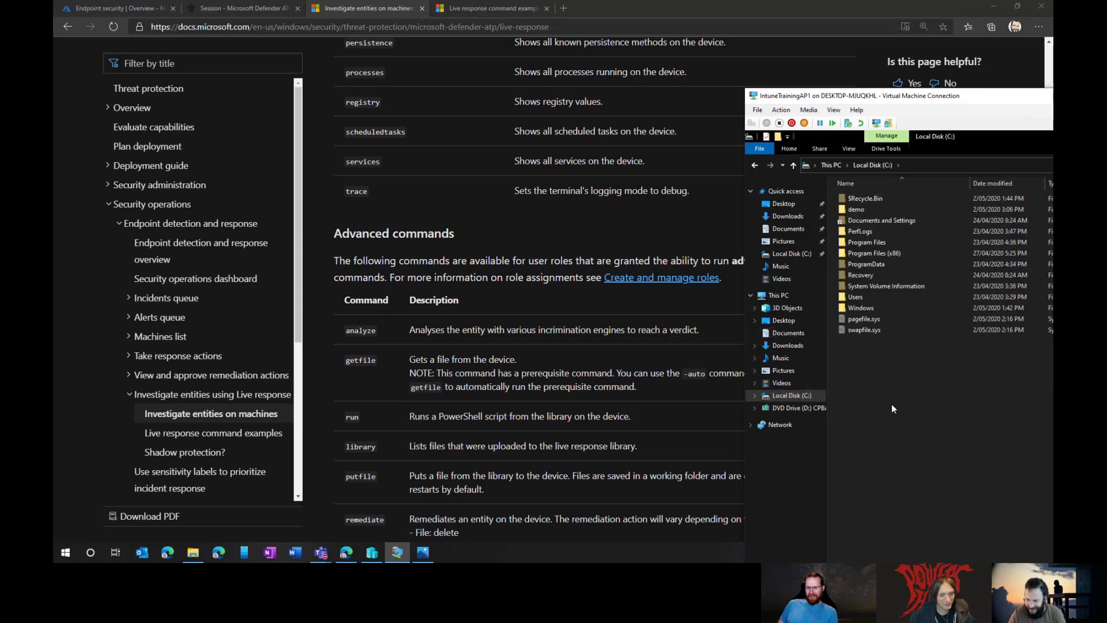
key("ctrl+v")
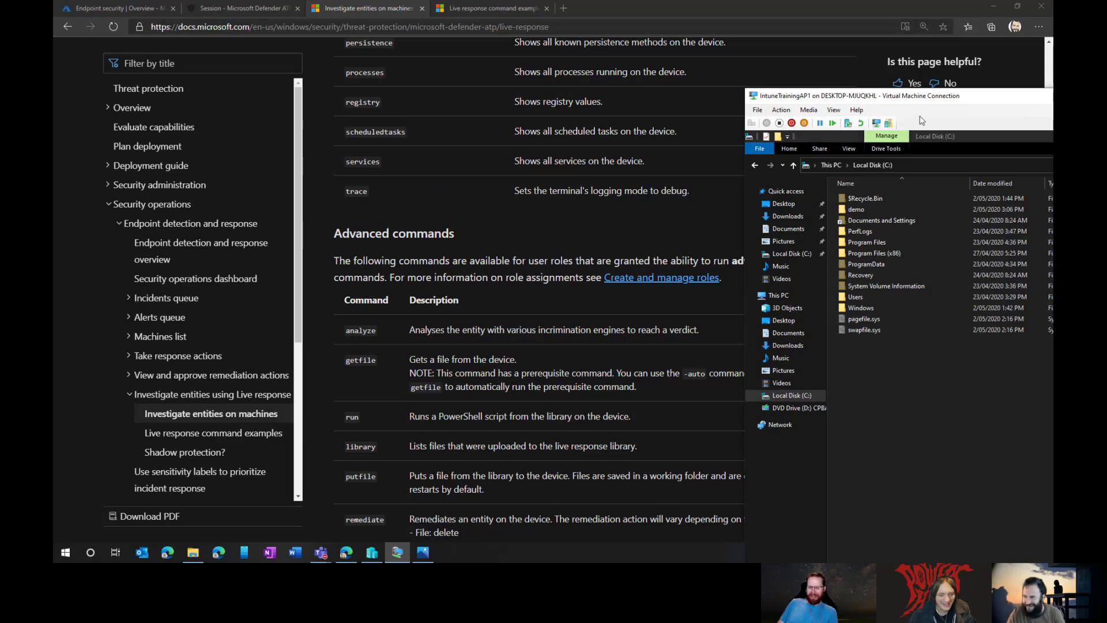
left_click_drag(923, 98, 500, 40)
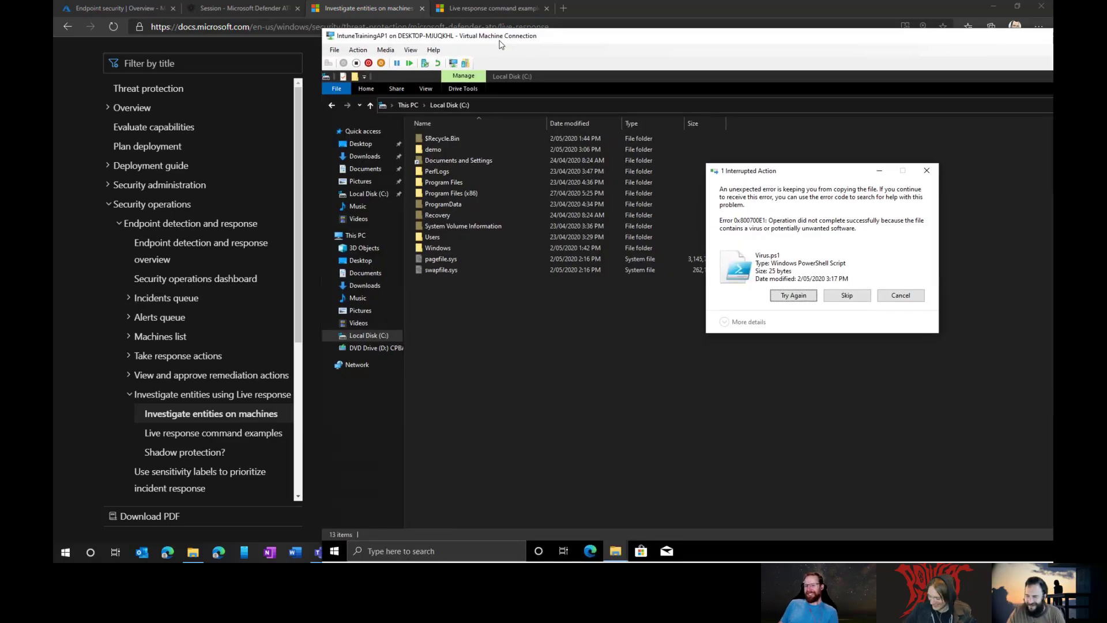
left_click(805, 298)
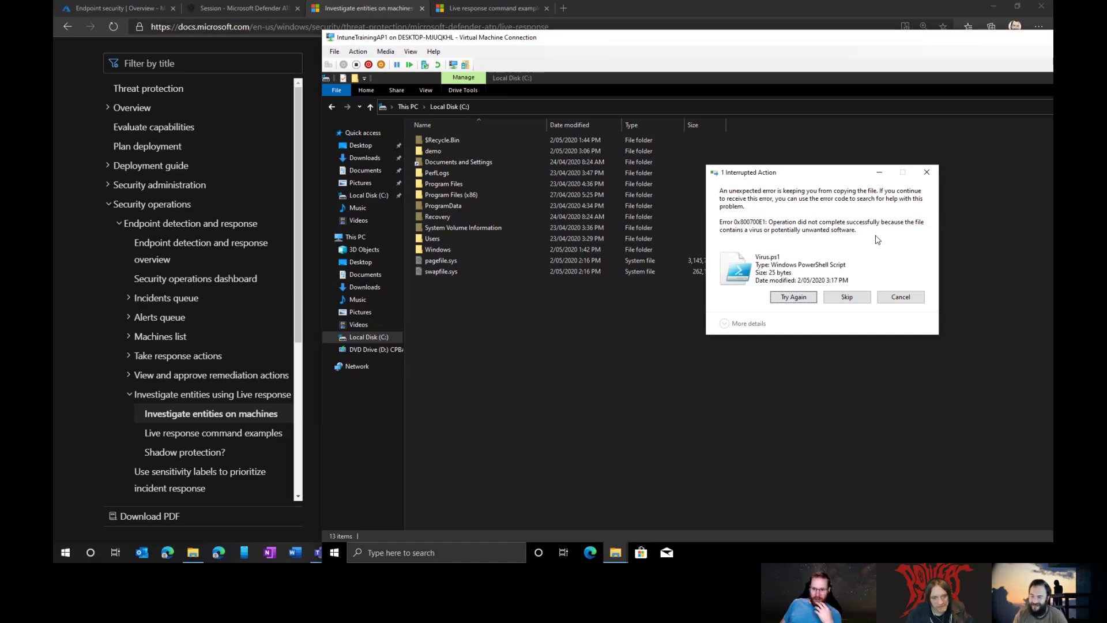
left_click(902, 302)
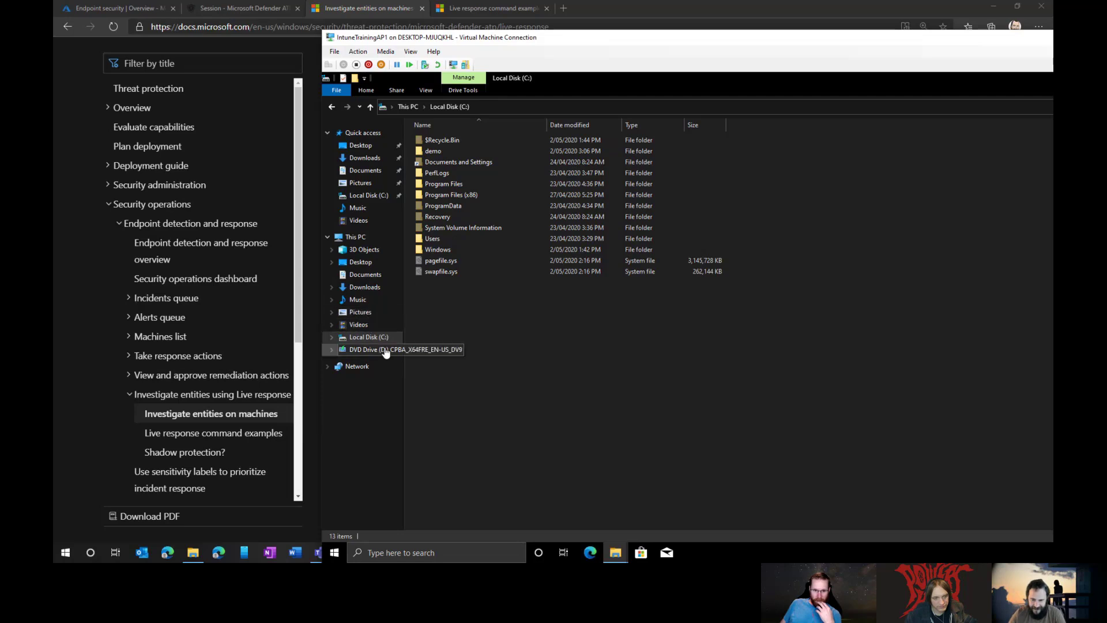
Step: Confirm Documents lacks Virus.ps1, open Local Disk (C:), and make the VM full screen
left_click(371, 277)
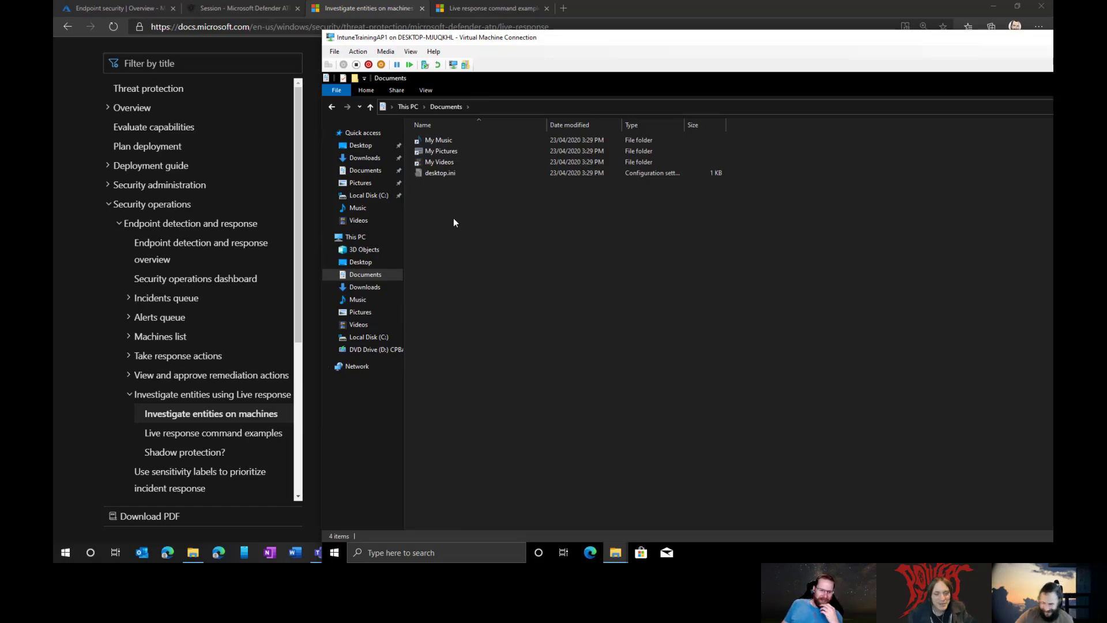
left_click(365, 338)
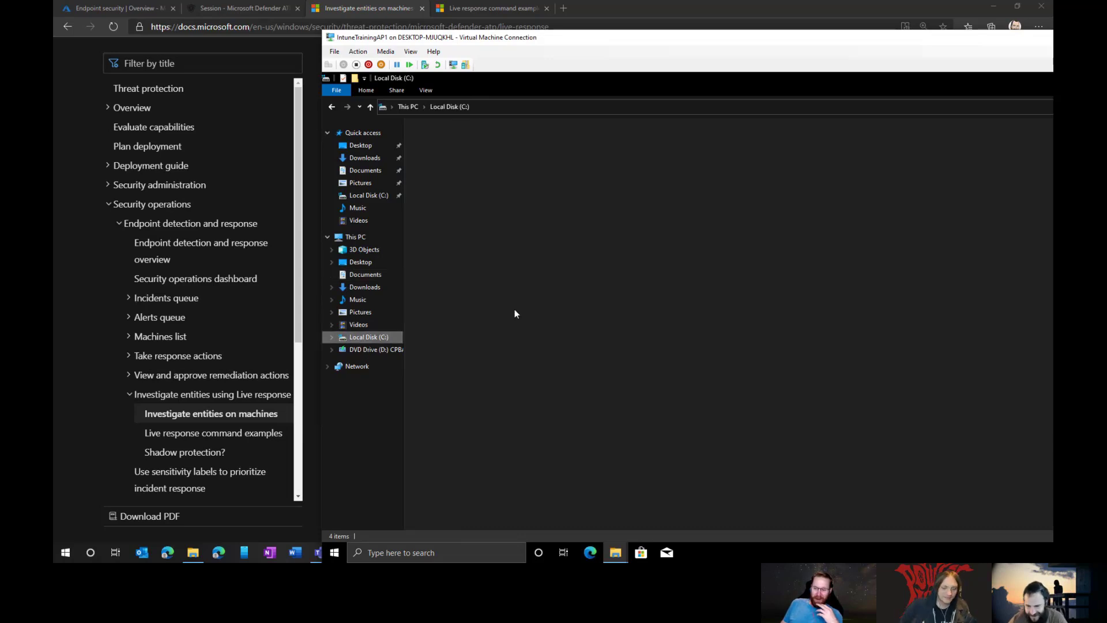
right_click(455, 368)
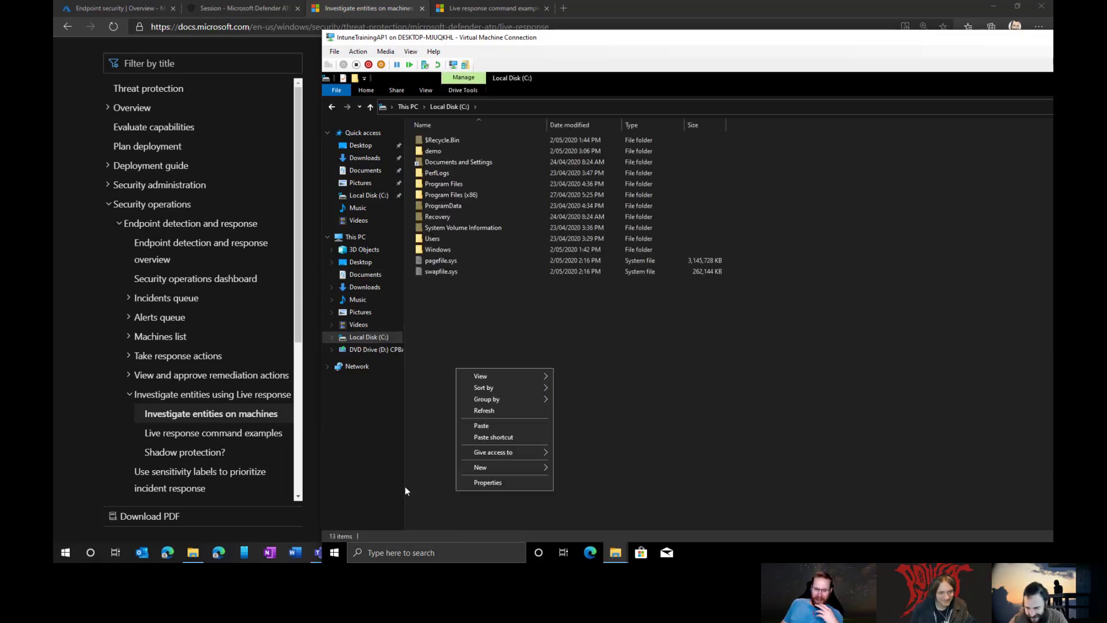
left_click(417, 456)
double_click(527, 38)
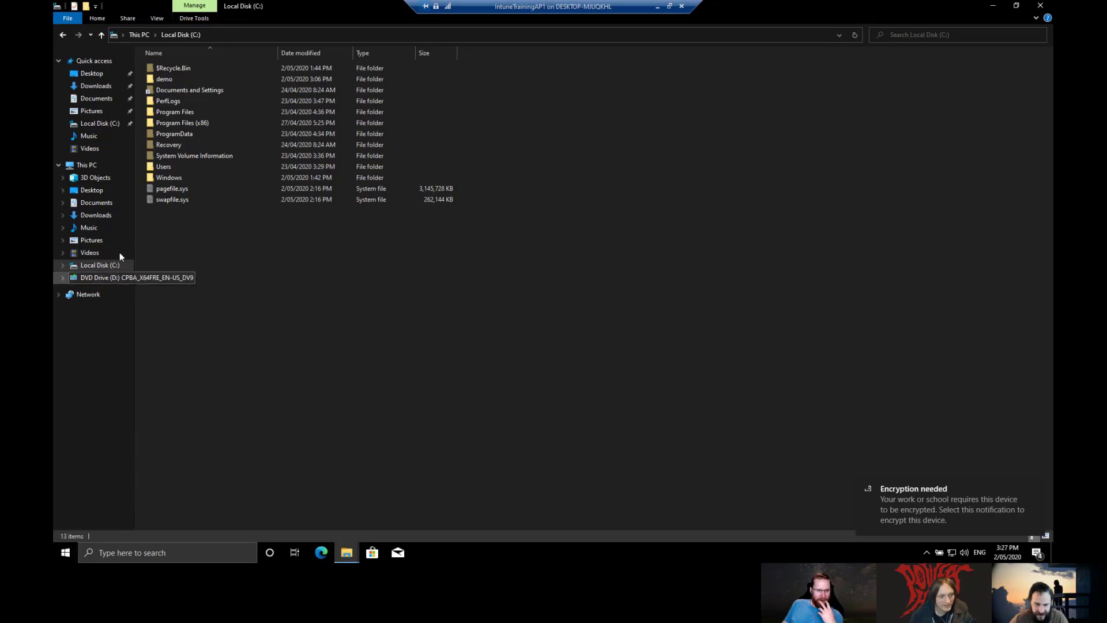
Step: In C:\demo, create a new text document renamed to virus.ps1, accepting the extension change
double_click(167, 80)
right_click(296, 244)
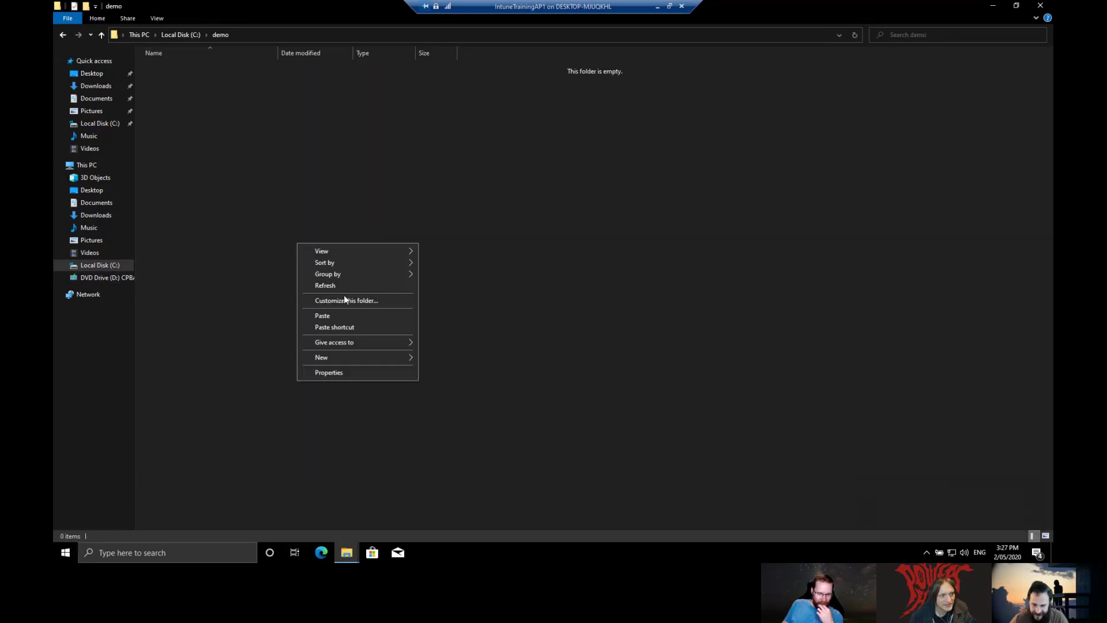
mouse_move(345, 362)
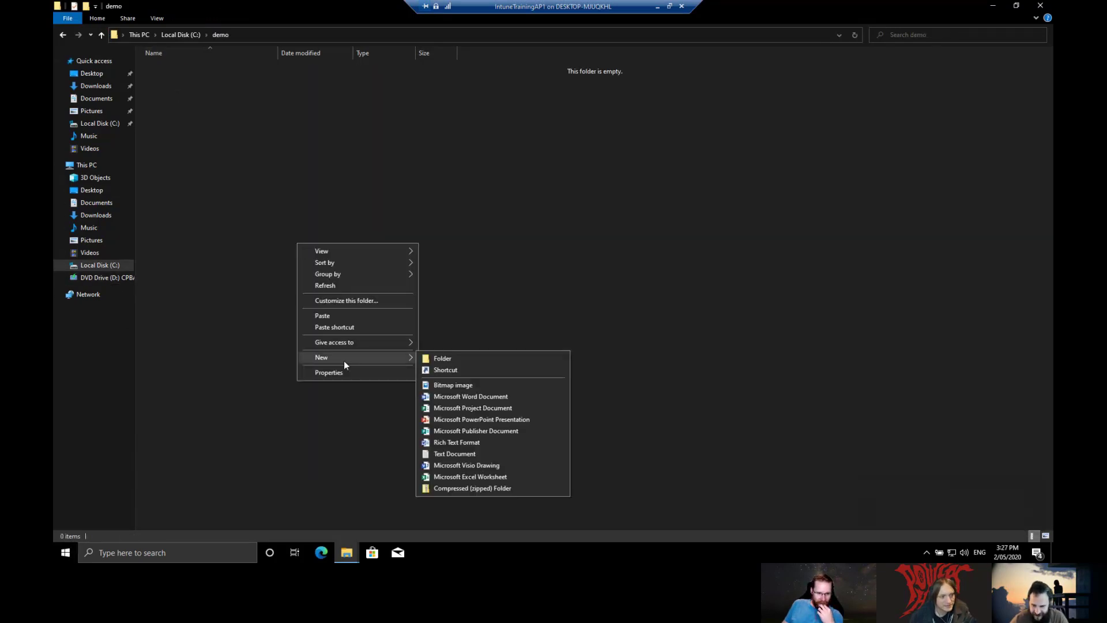
left_click(450, 453)
type("virus")
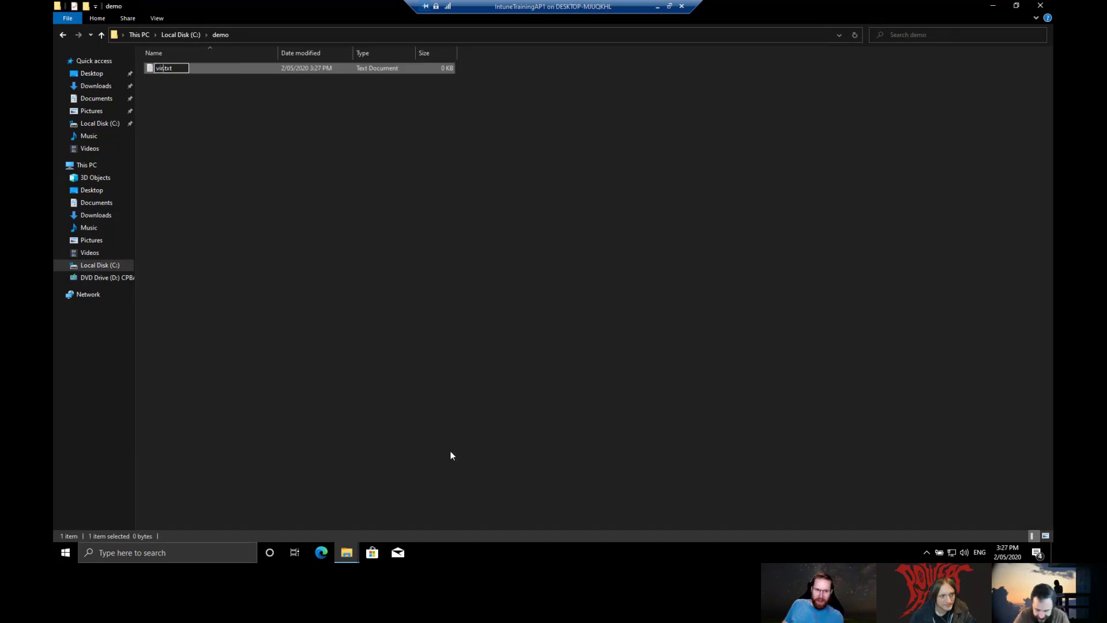
type(".ps")
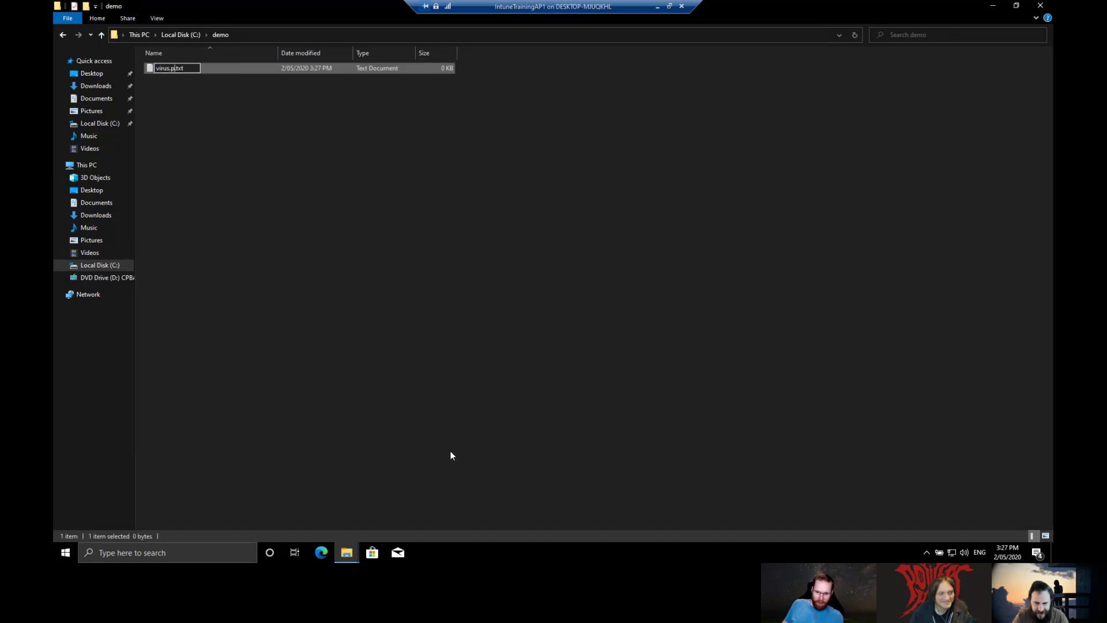
type("1")
key("Delete")
key("Delete")
key("Delete")
key("Delete")
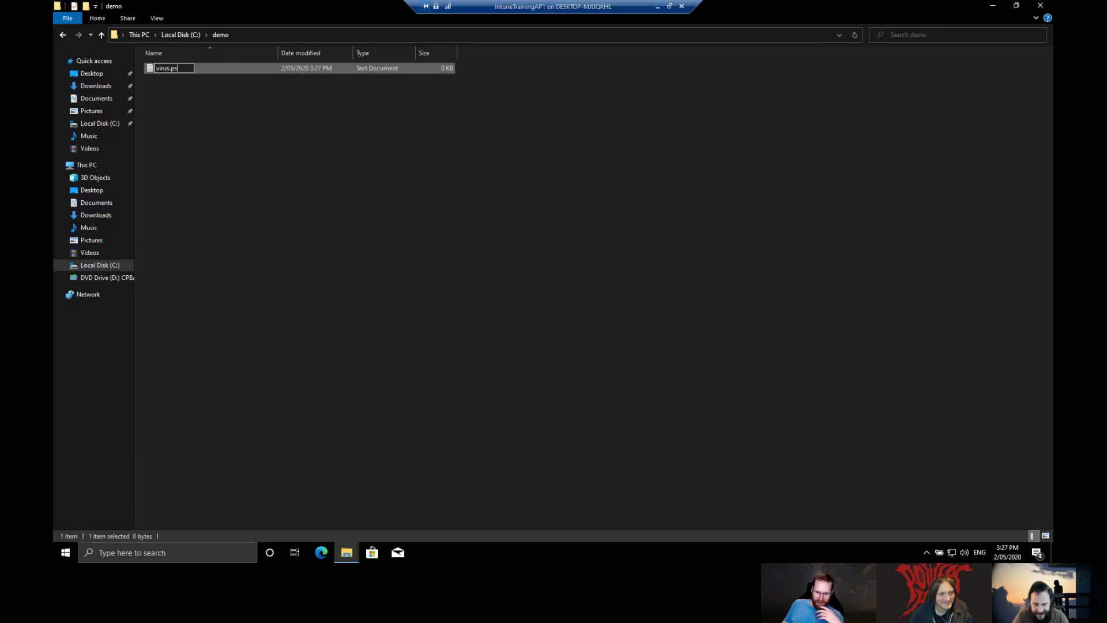
key("Return")
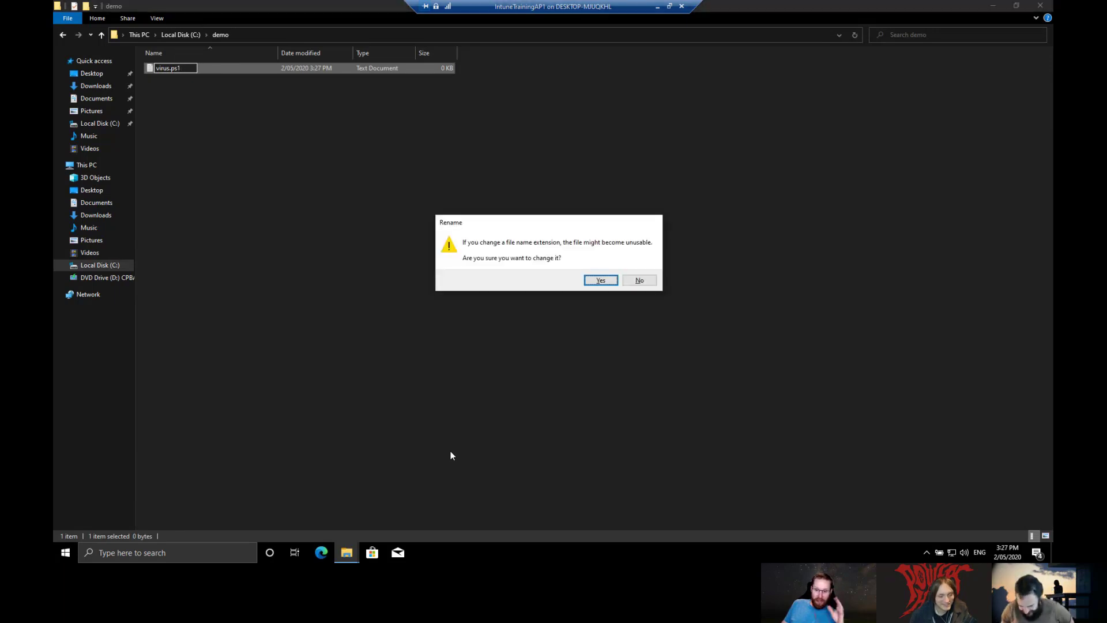
key("Return")
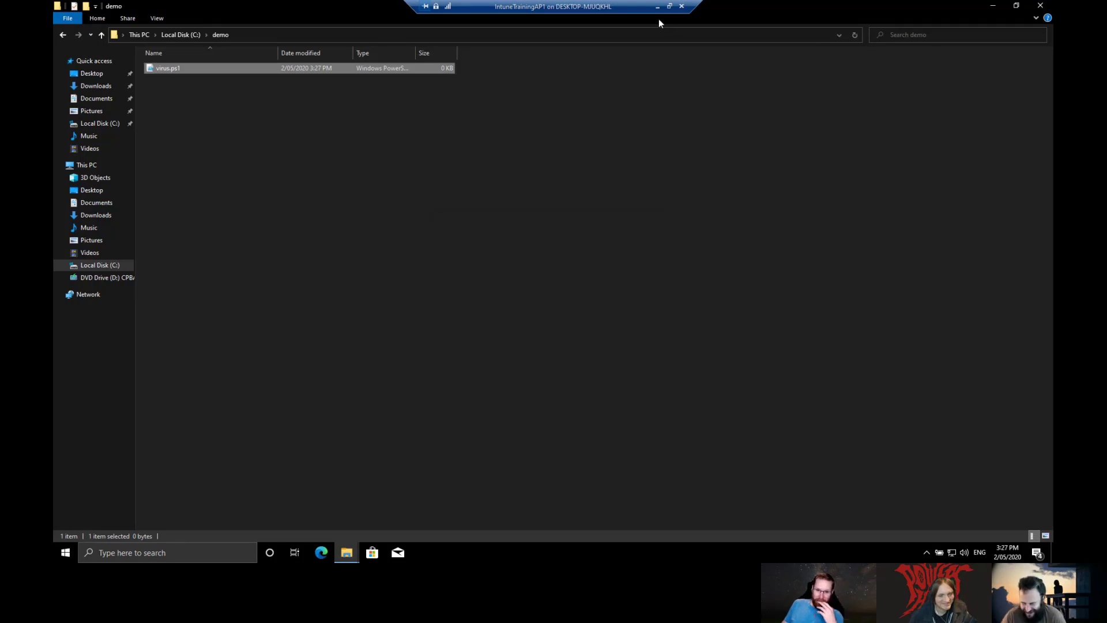
right_click(234, 71)
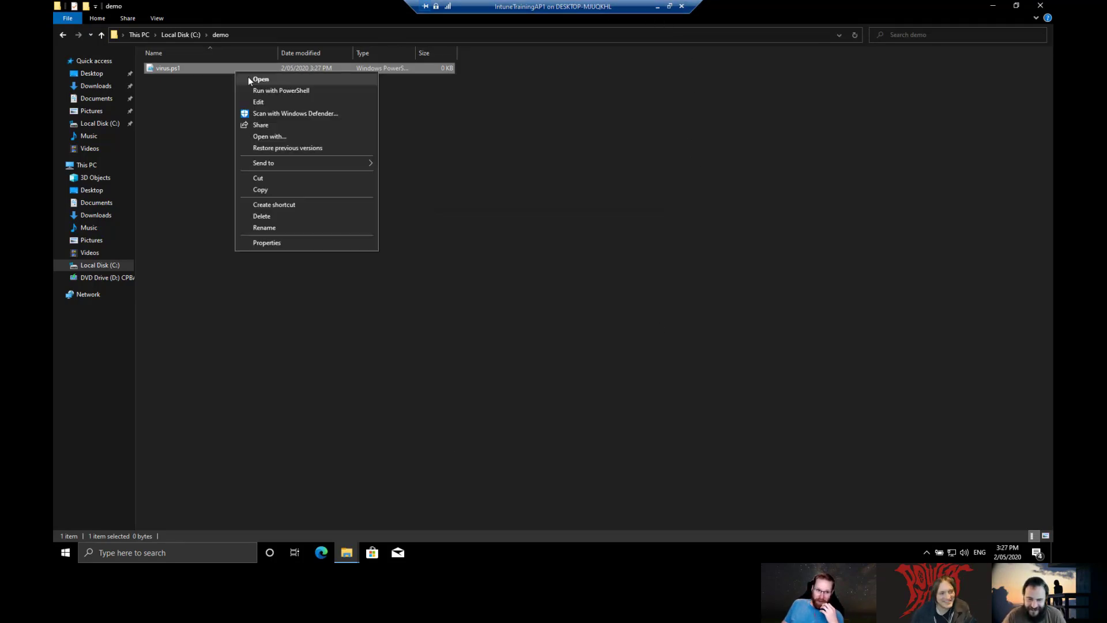
Step: Write a Get-FileInfo C:\demo\virus.ps1 line into virus.ps1 in PowerShell ISE, save it and close the editor
left_click(256, 102)
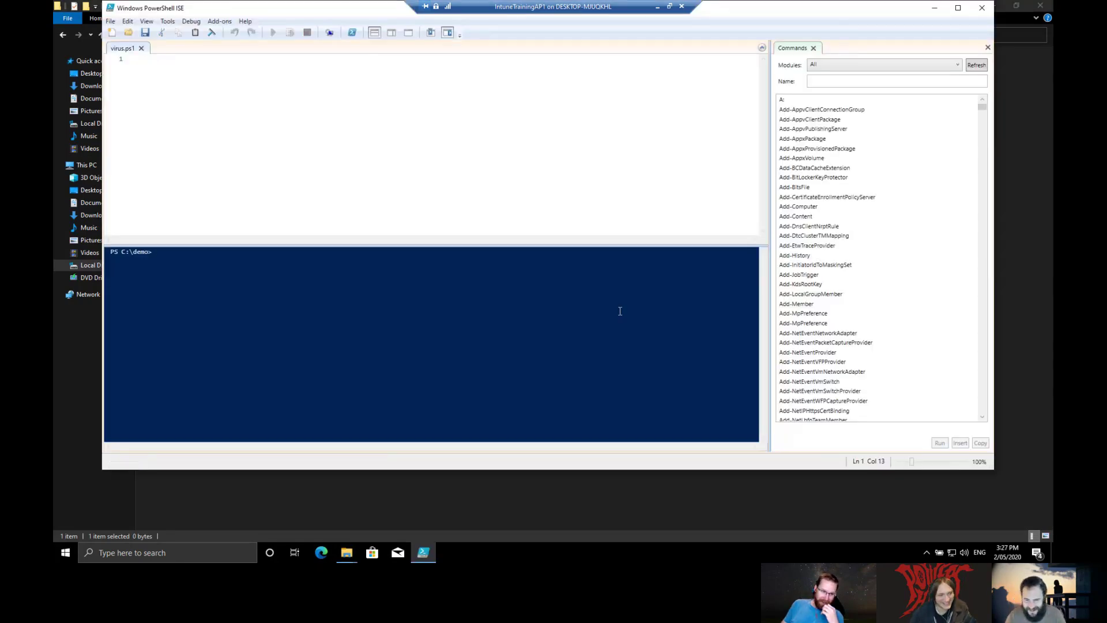
left_click(624, 208)
type("get-FileIntegrity")
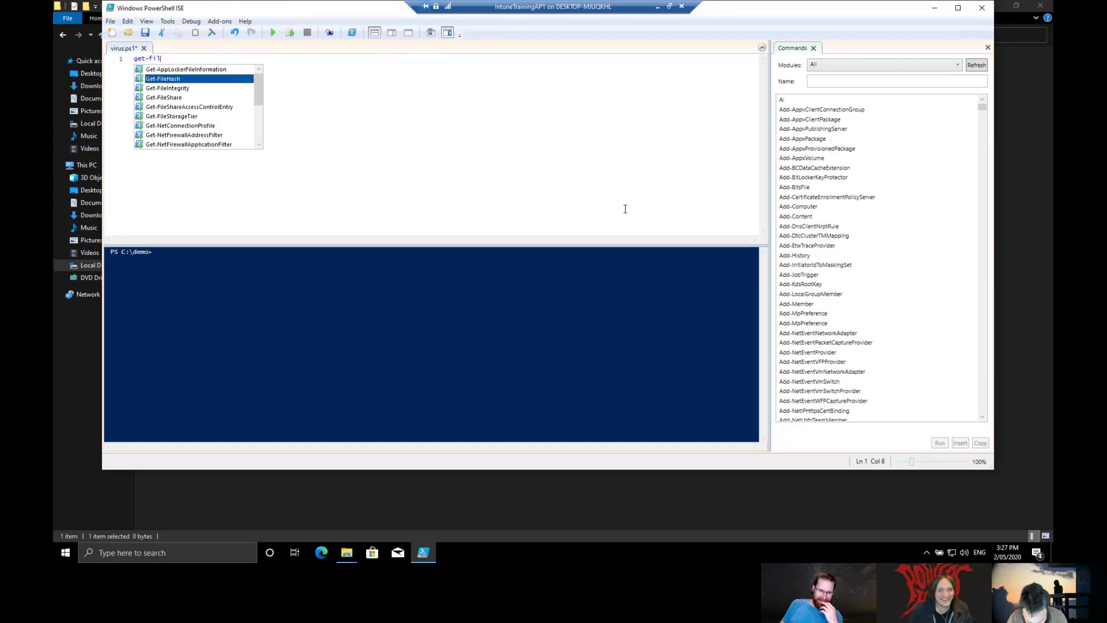
key("Tab")
key("BackSpace")
key("BackSpace")
key("BackSpace")
key("BackSpace")
key("BackSpace")
key("BackSpace")
key("BackSpace")
key("BackSpace")
key("BackSpace")
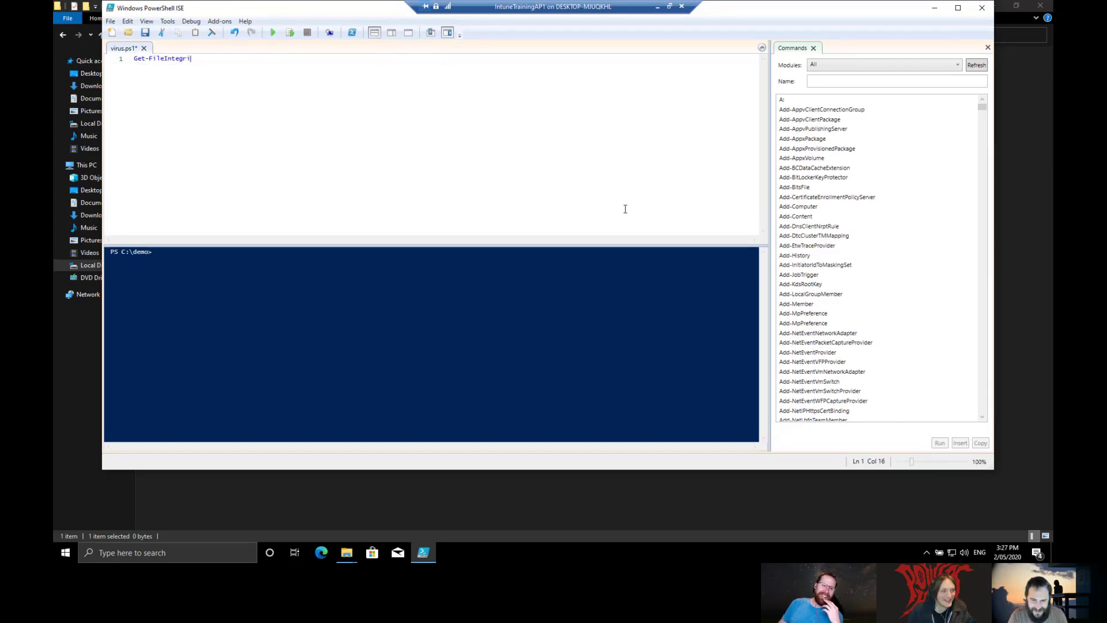
type("info")
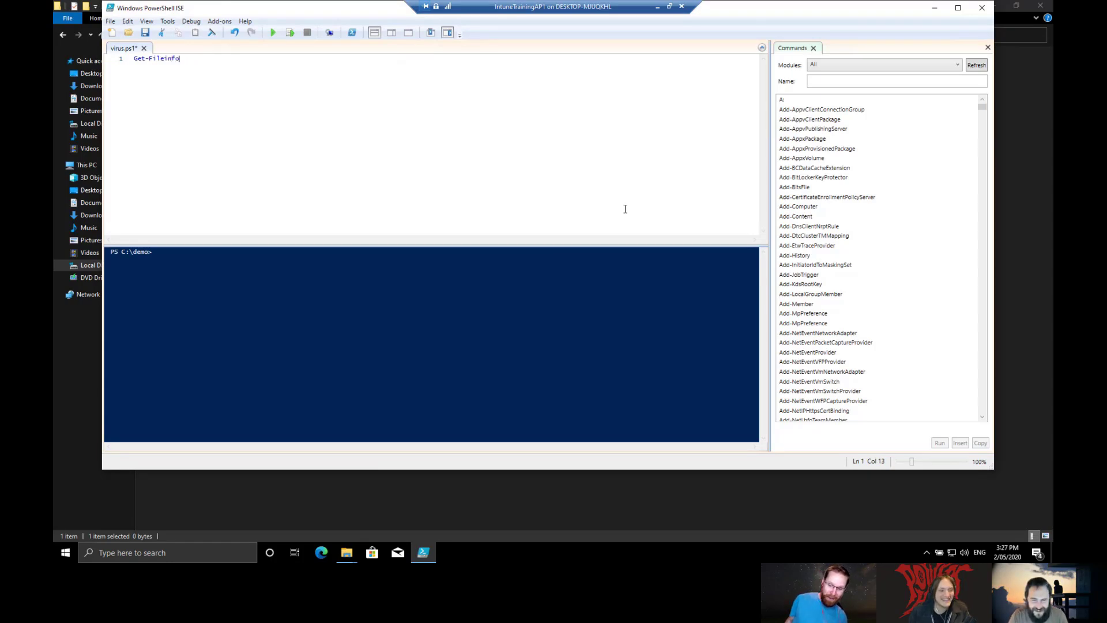
type(" c:\\demo\\")
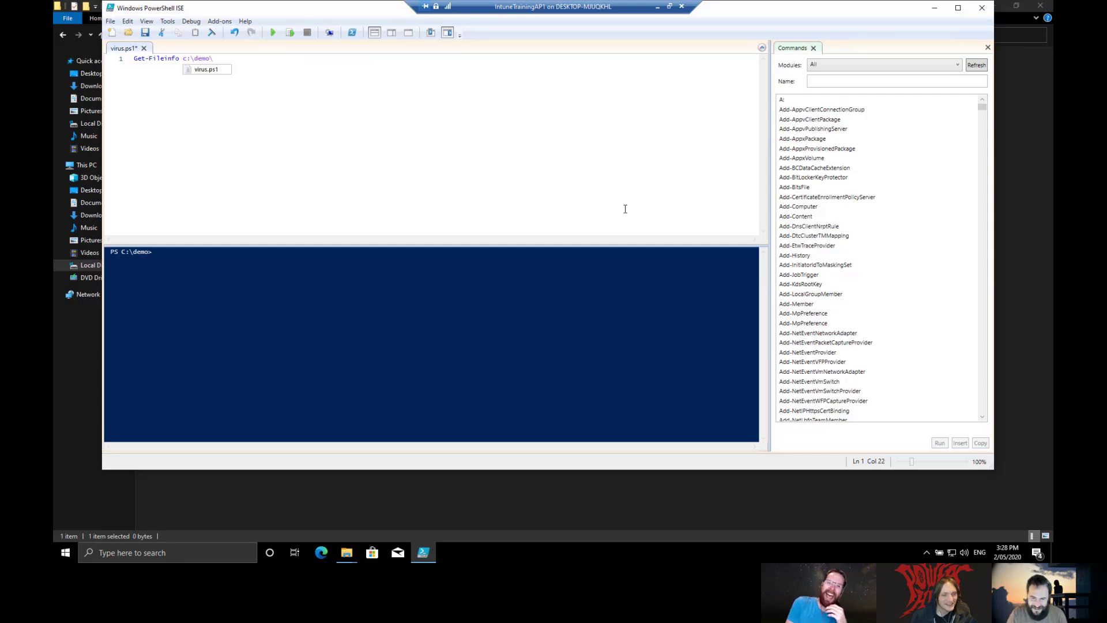
key("Tab")
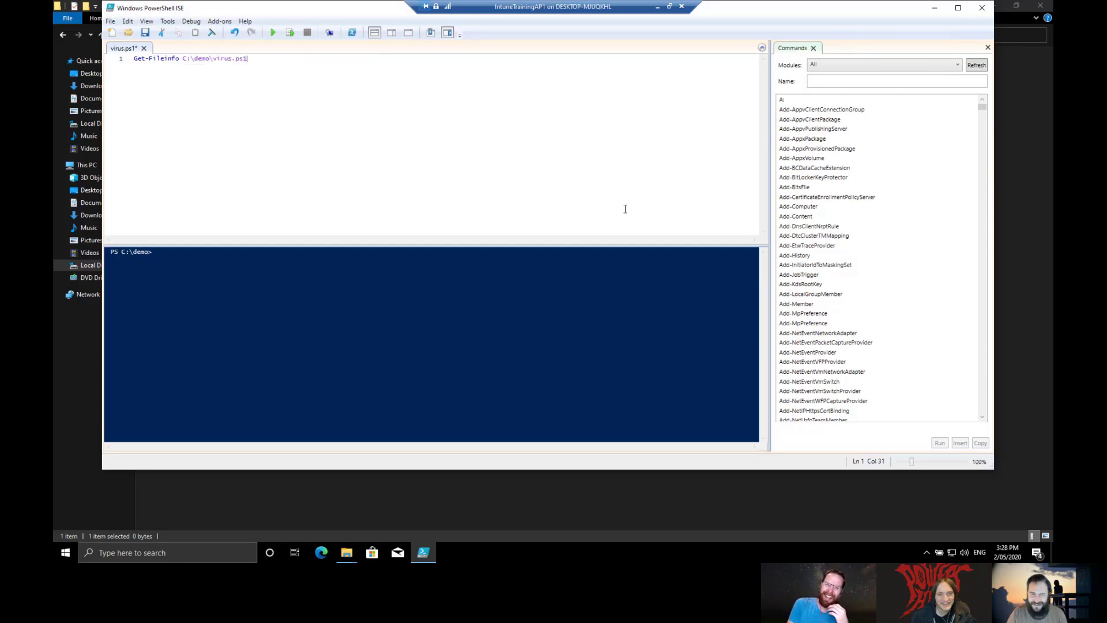
key("ctrl+s")
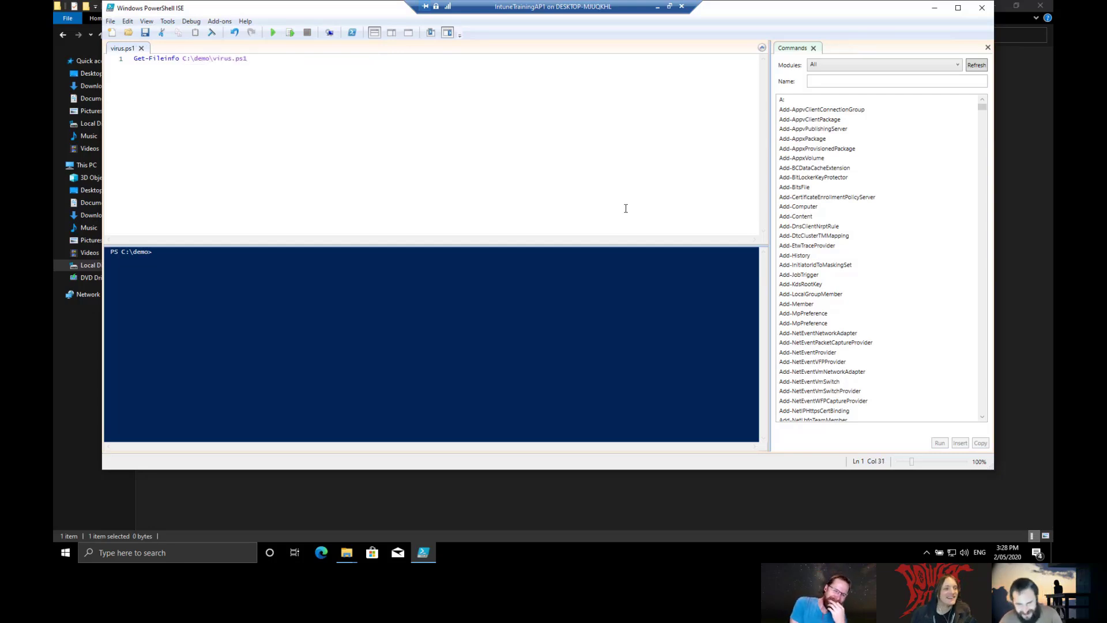
left_click(983, 7)
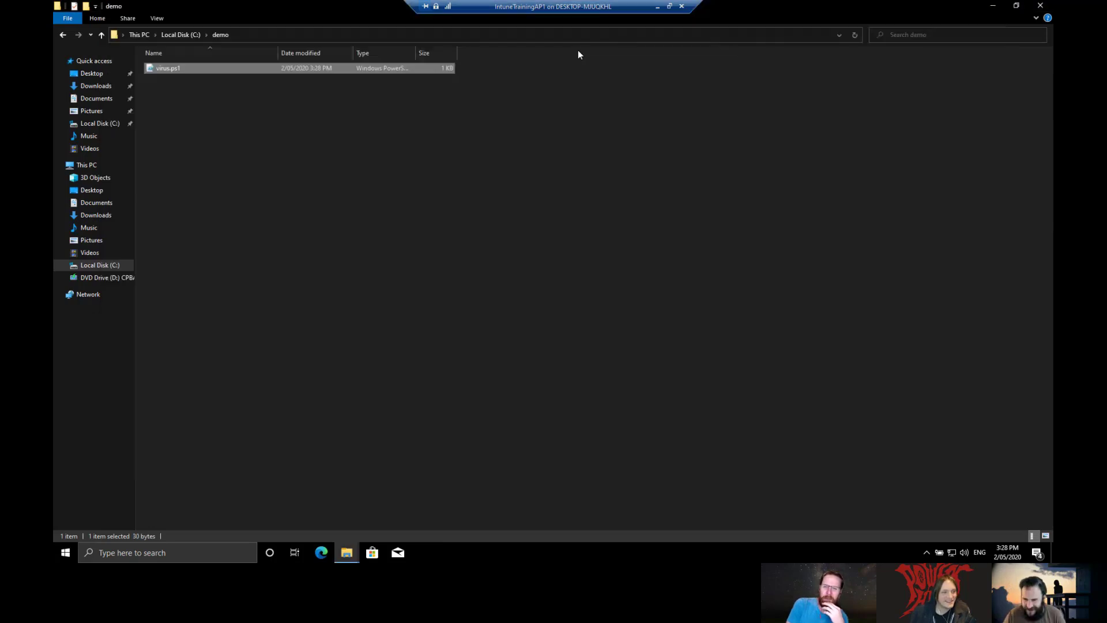
Step: Bring the host browser's live response session console forward and clear a mistyped analyze command
double_click(612, 8)
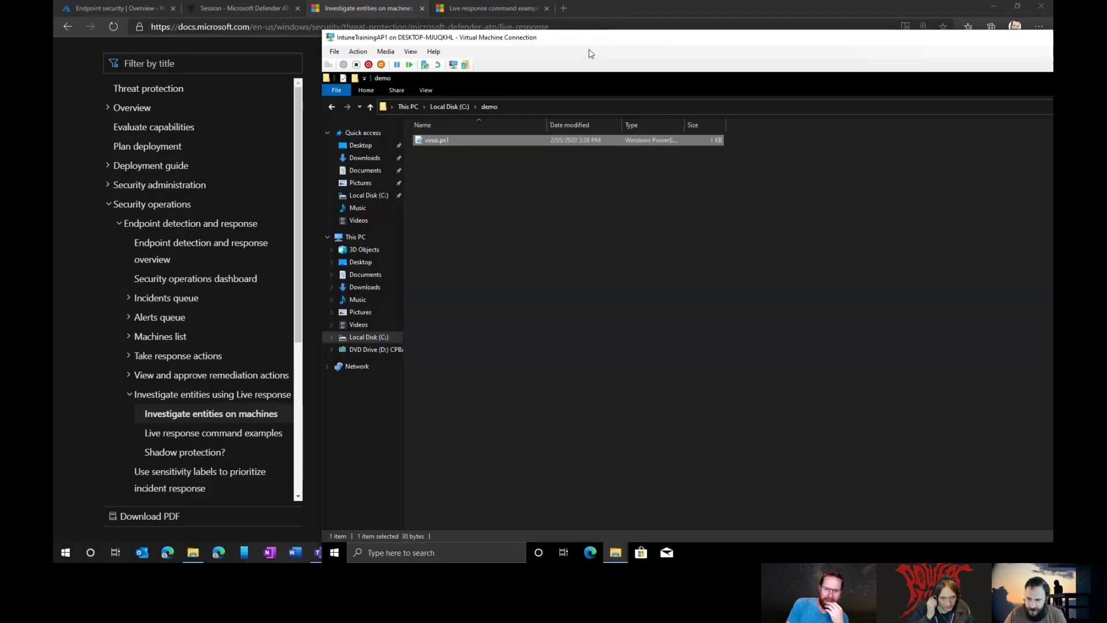
left_click(615, 17)
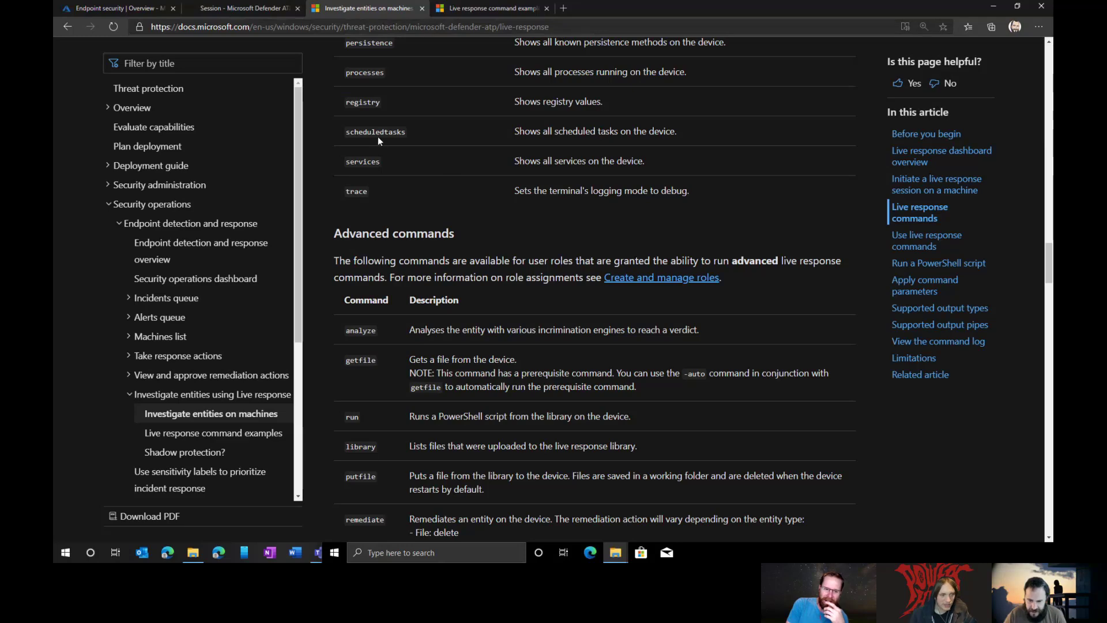
left_click(230, 9)
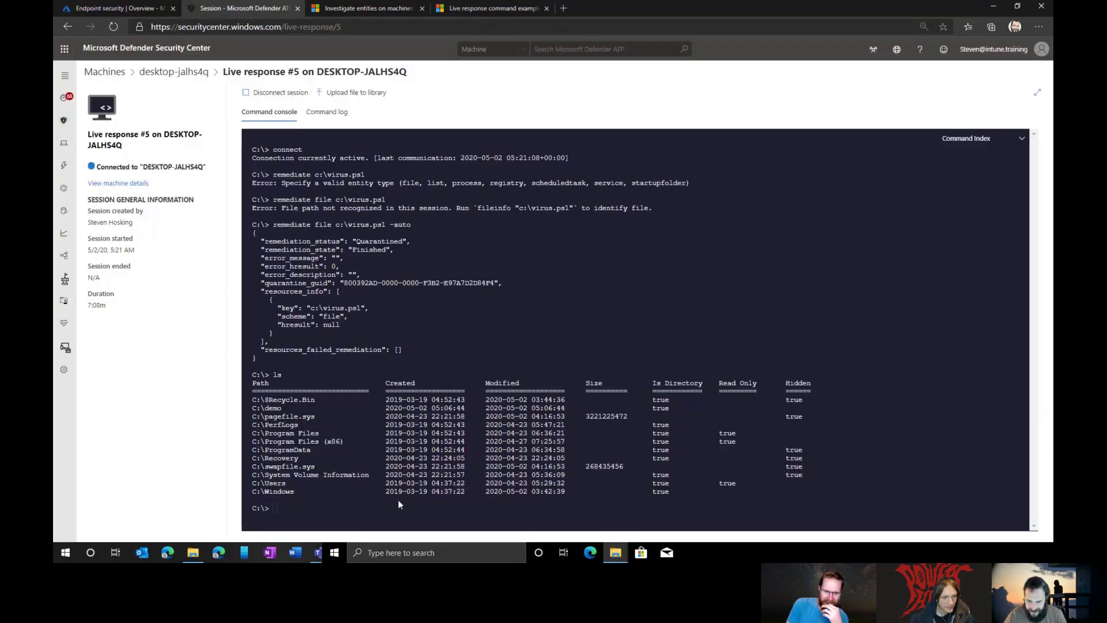
type("anal")
type("y")
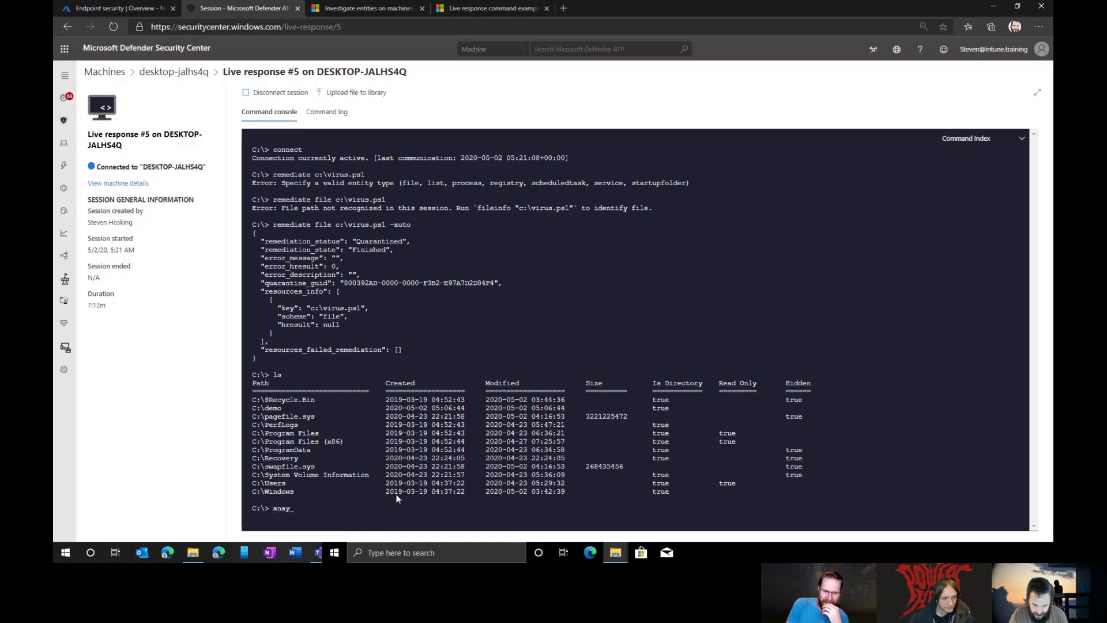
key("BackSpace")
type("lyis c:")
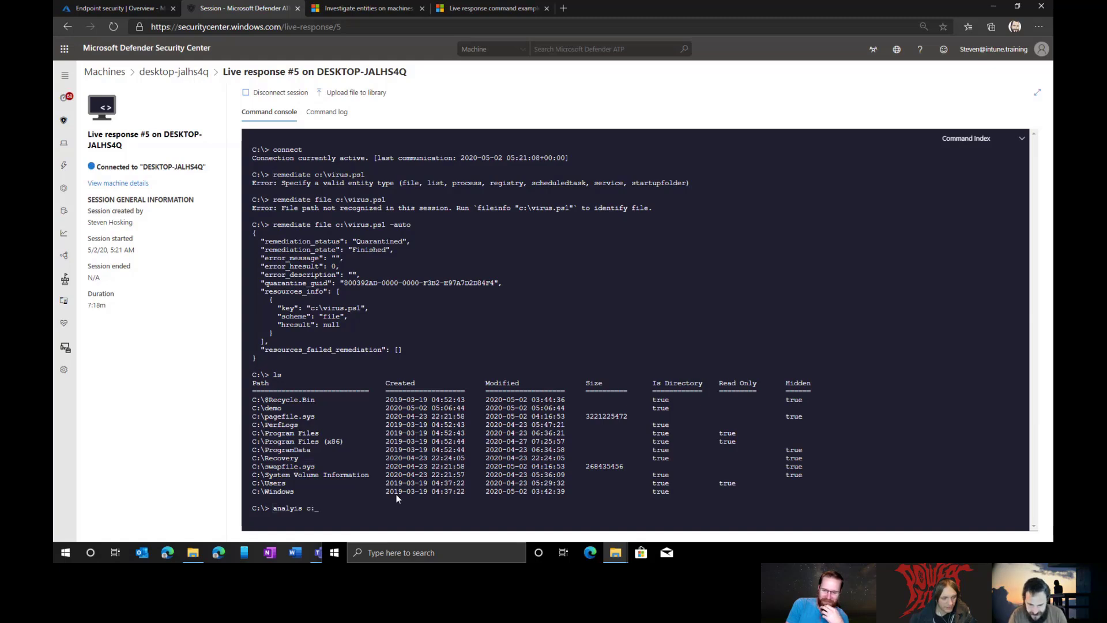
key("BackSpace")
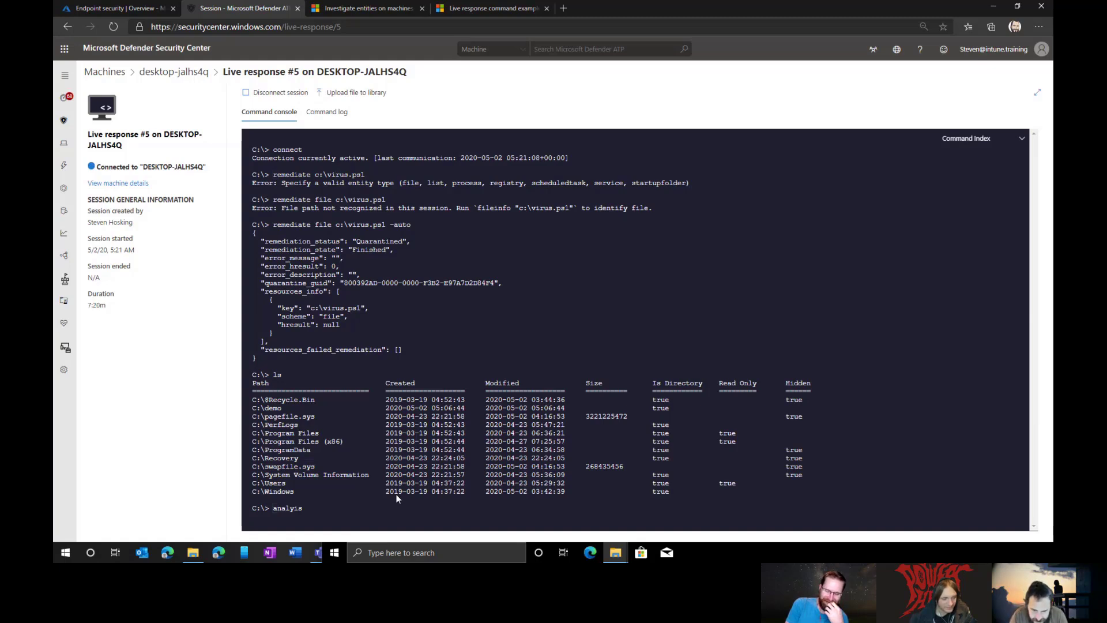
key("BackSpace")
key("BackSpace")
key("BackSpace")
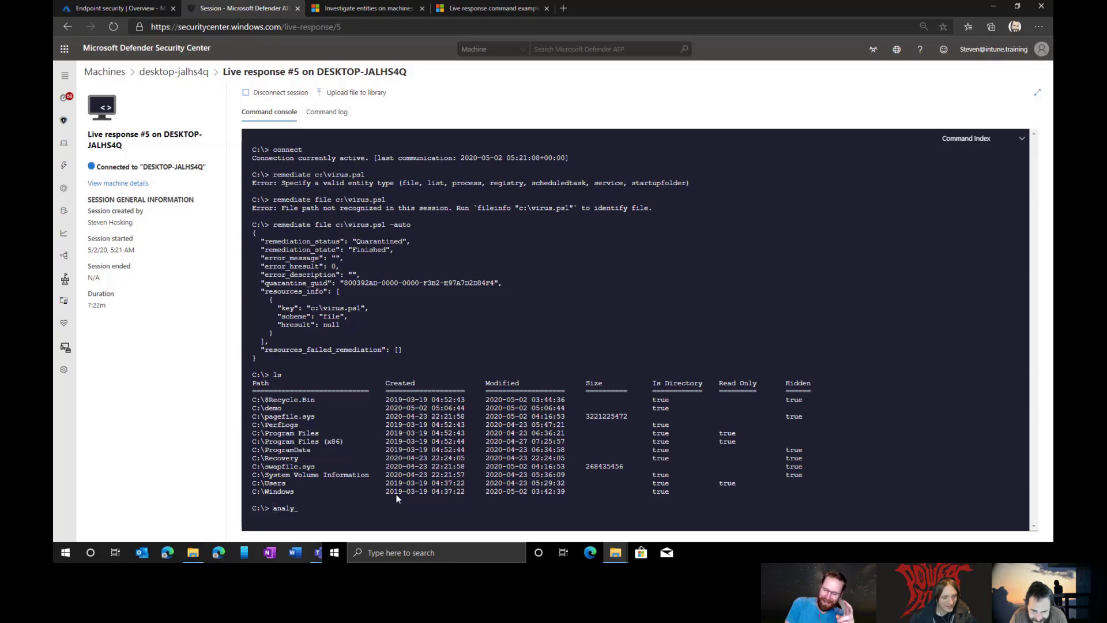
key("BackSpace")
key("BackSpace")
key("BackSpace")
key("BackSpace")
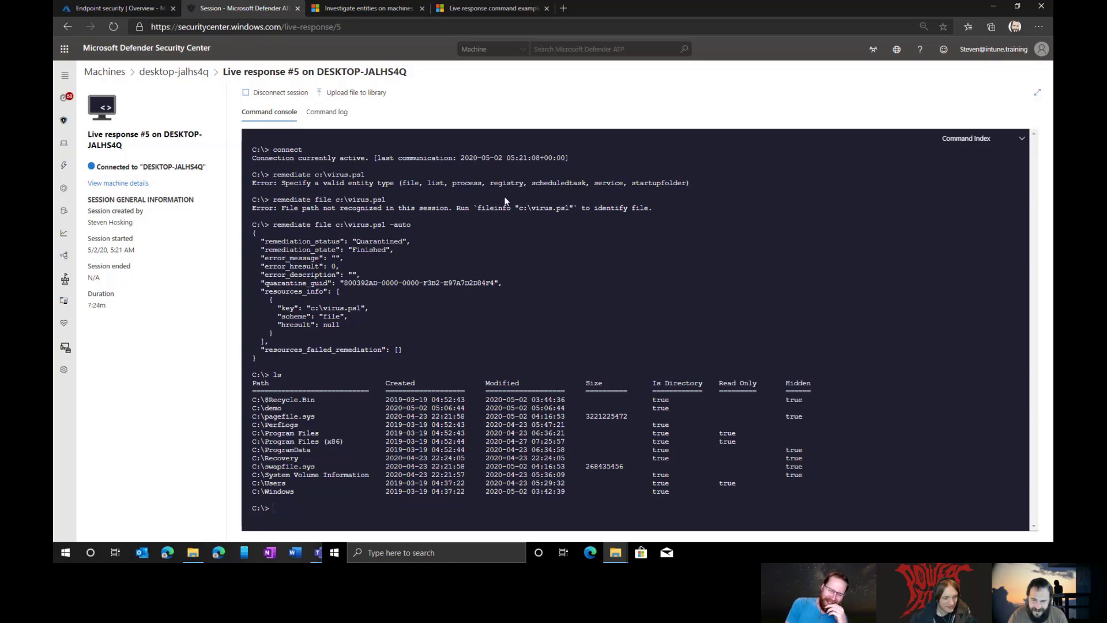
Step: Copy 'analyze' from the commands documentation and run 'analyze c:\demo\virus.ps1 -auto' in the console
left_click(362, 8)
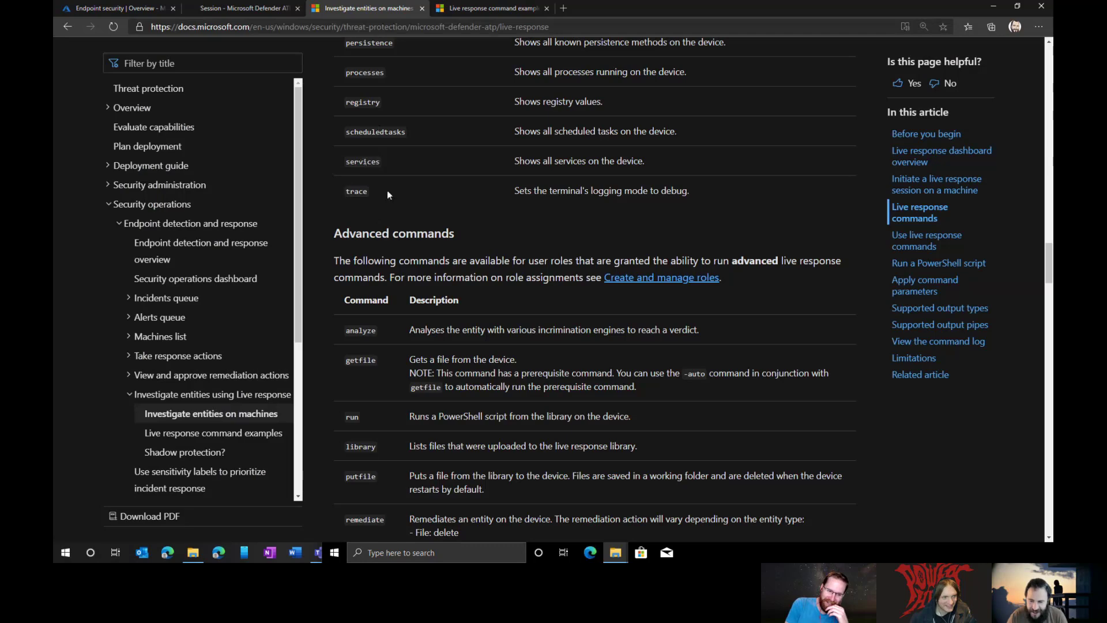
double_click(361, 330)
right_click(361, 330)
left_click(392, 345)
left_click(254, 8)
right_click(370, 315)
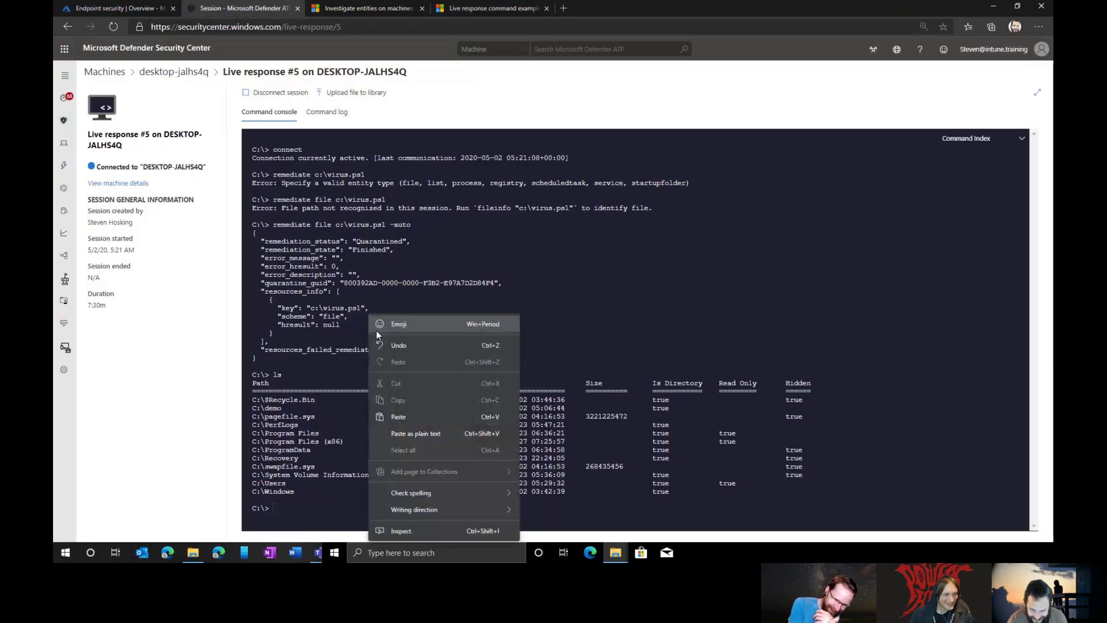
left_click(394, 411)
type("c")
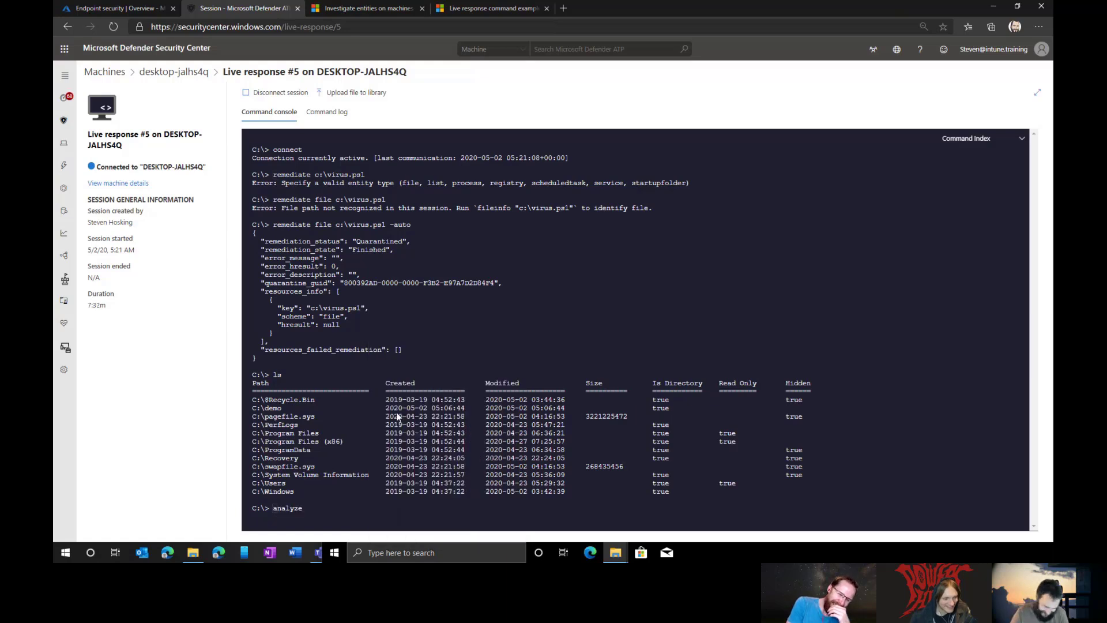
type(":\\demo")
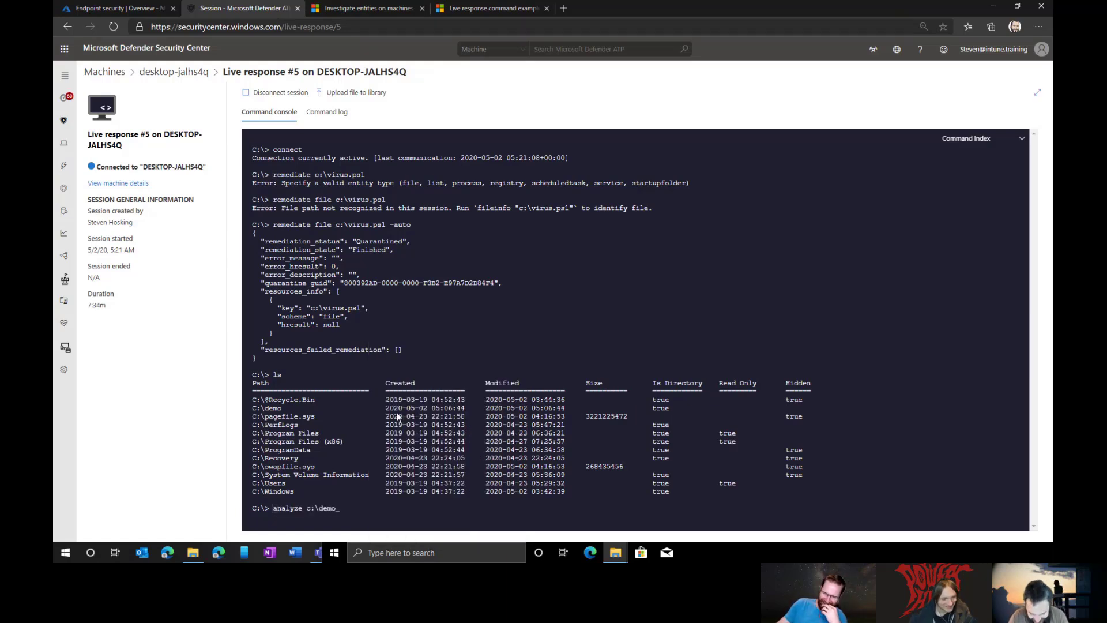
type("\\virus.ps1")
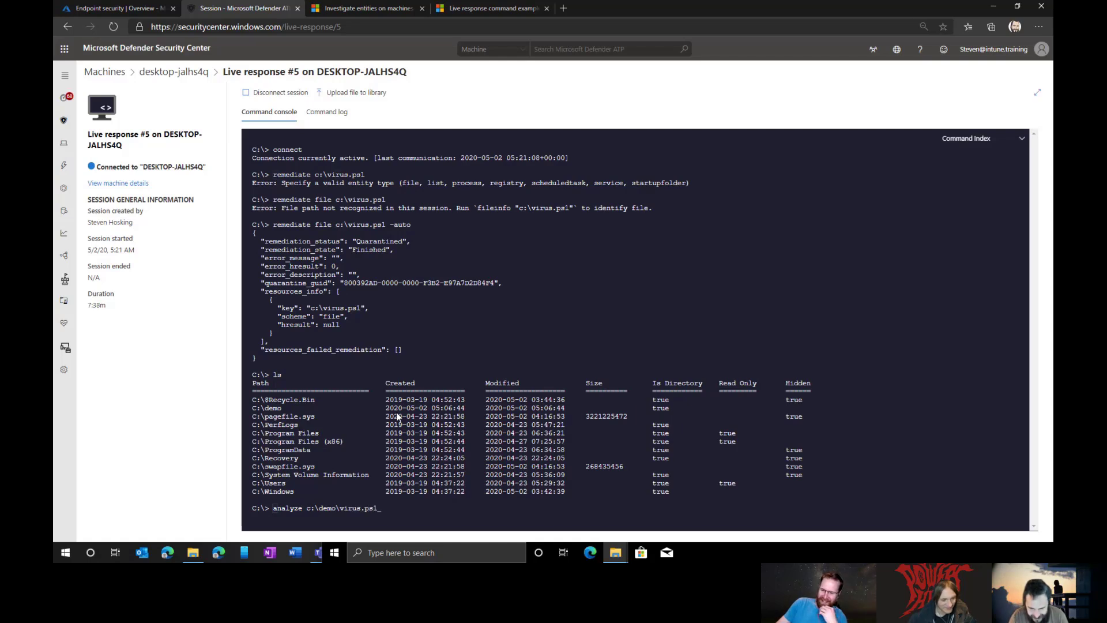
type(" -auto")
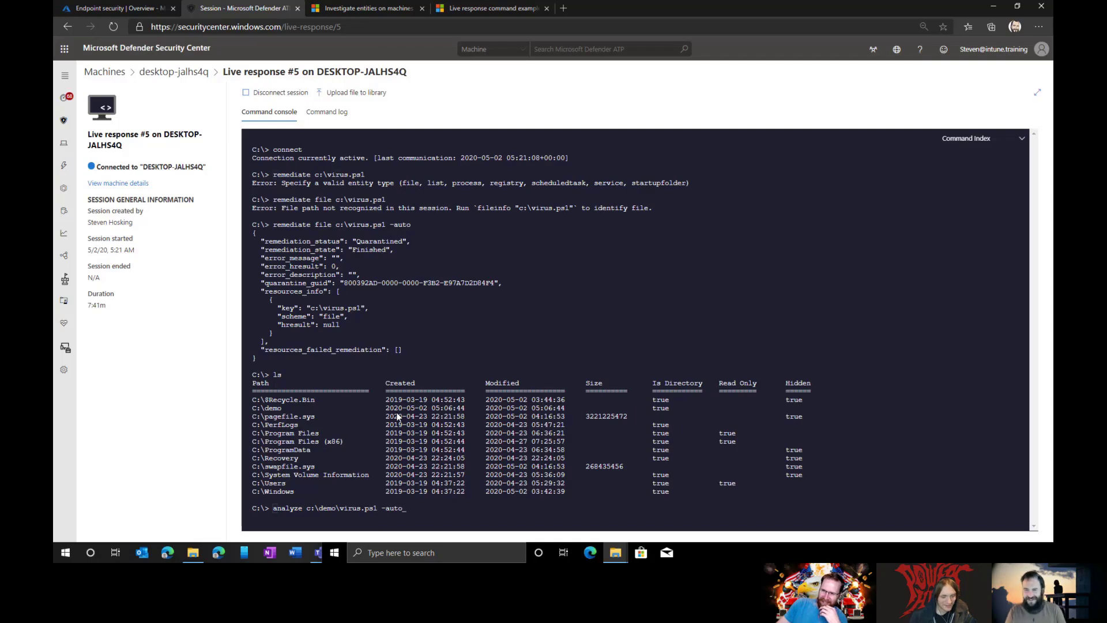
key("Return")
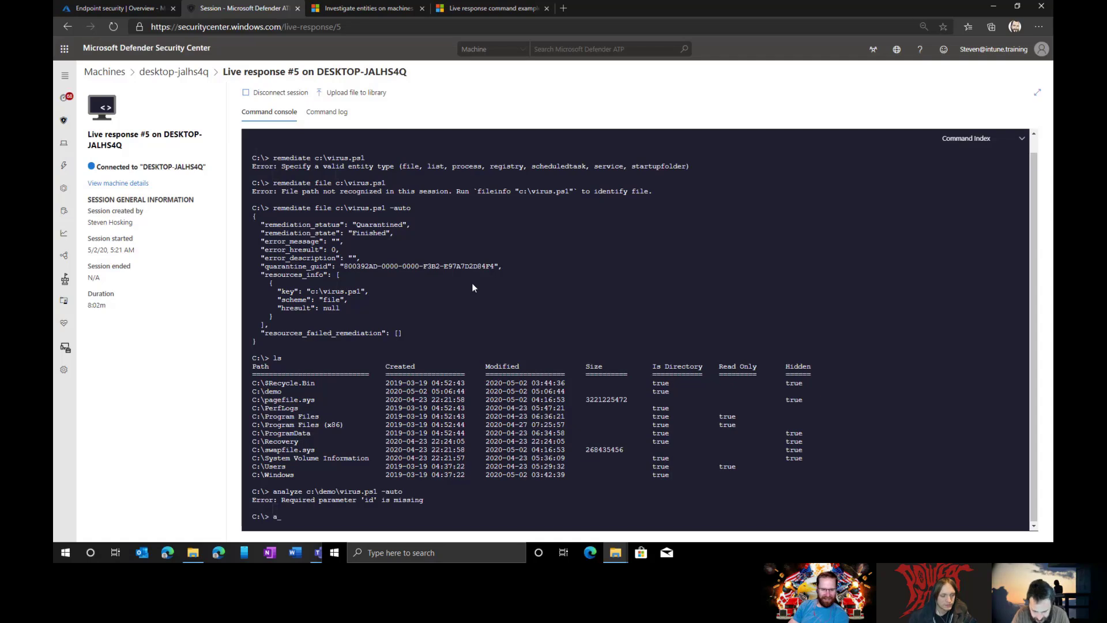
Step: Check the analyze command's help, then rerun it as 'analyze file c:\demo\virus.ps1 -auto'
type("alyze hel")
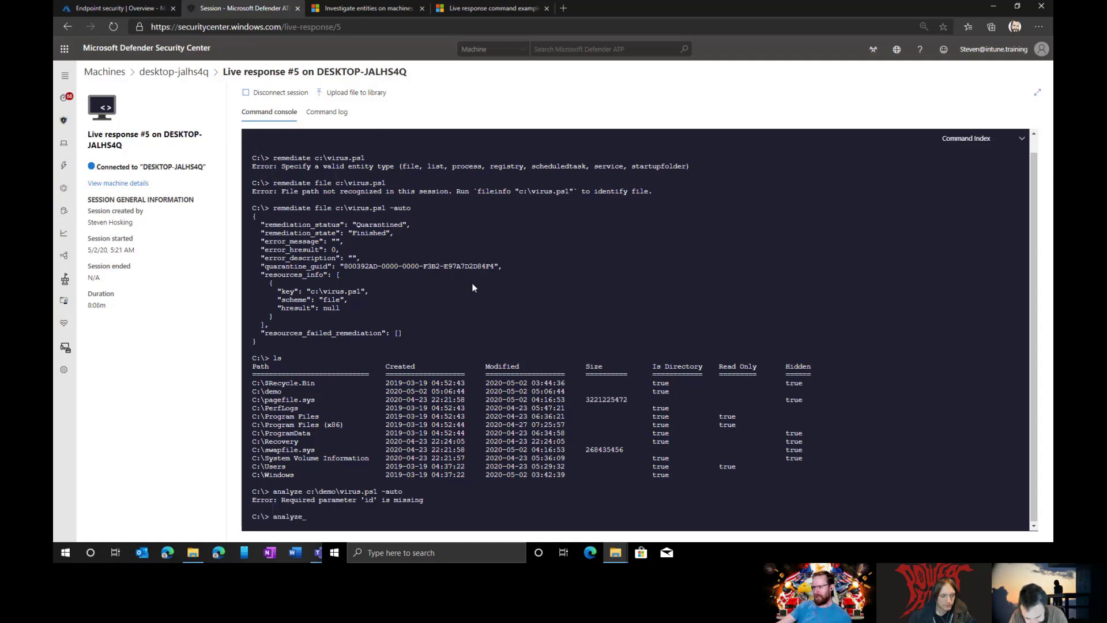
key("BackSpace")
key("BackSpace")
key("BackSpace")
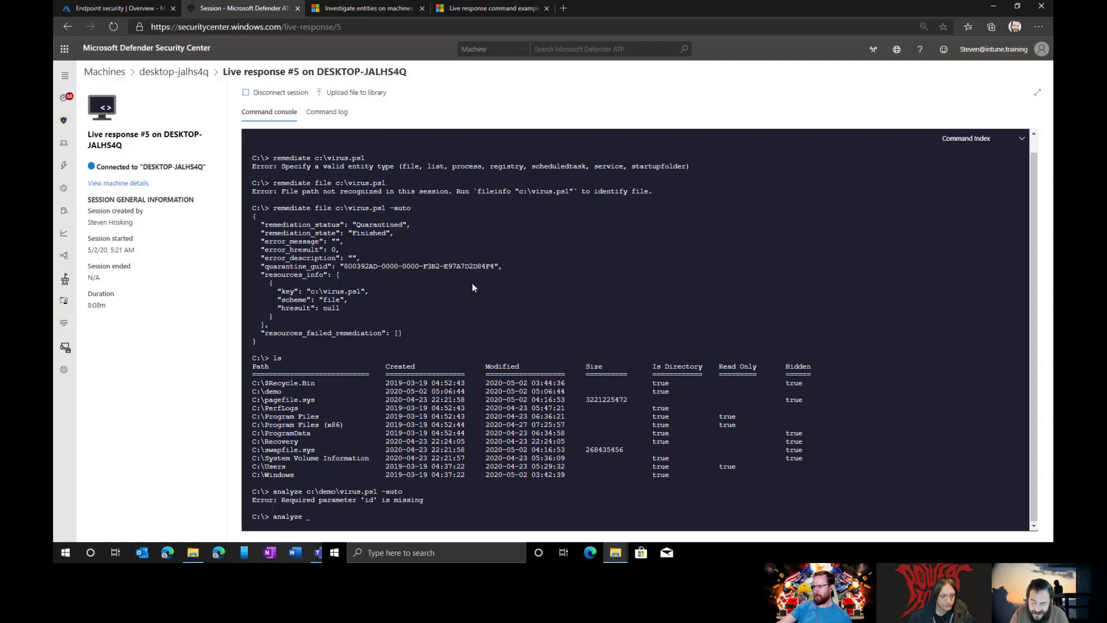
type("help")
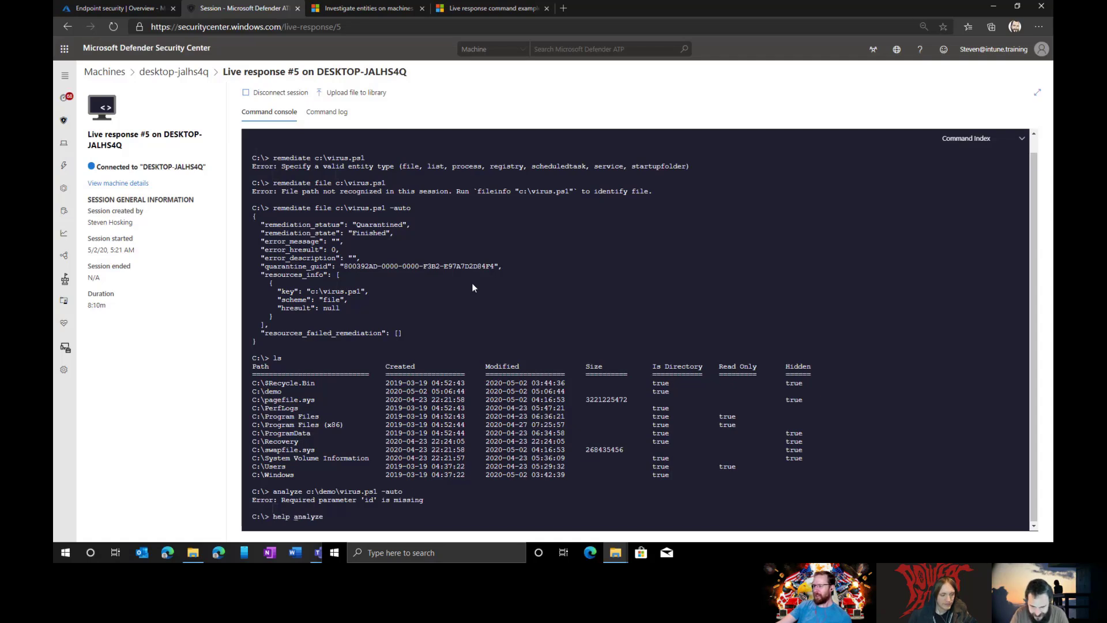
key("Return")
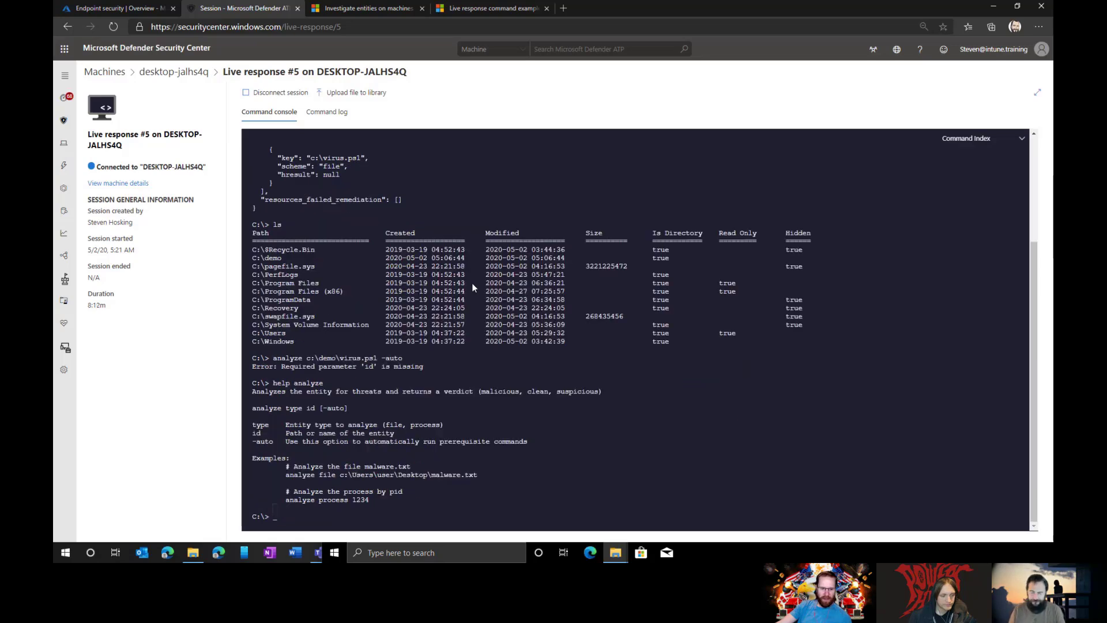
key("Up")
key("Up")
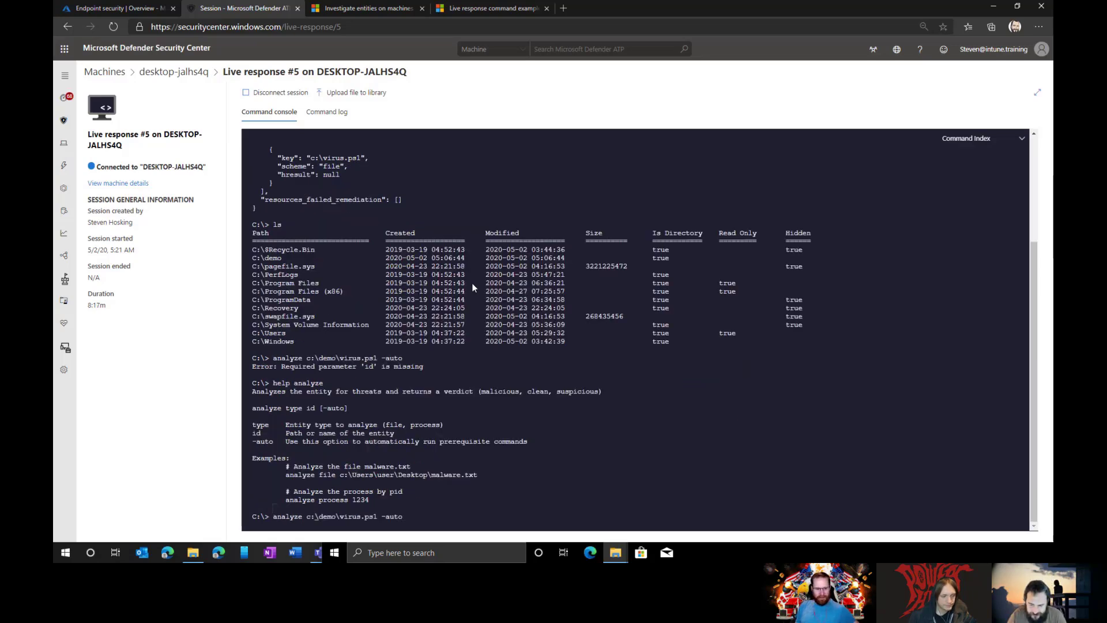
type("file")
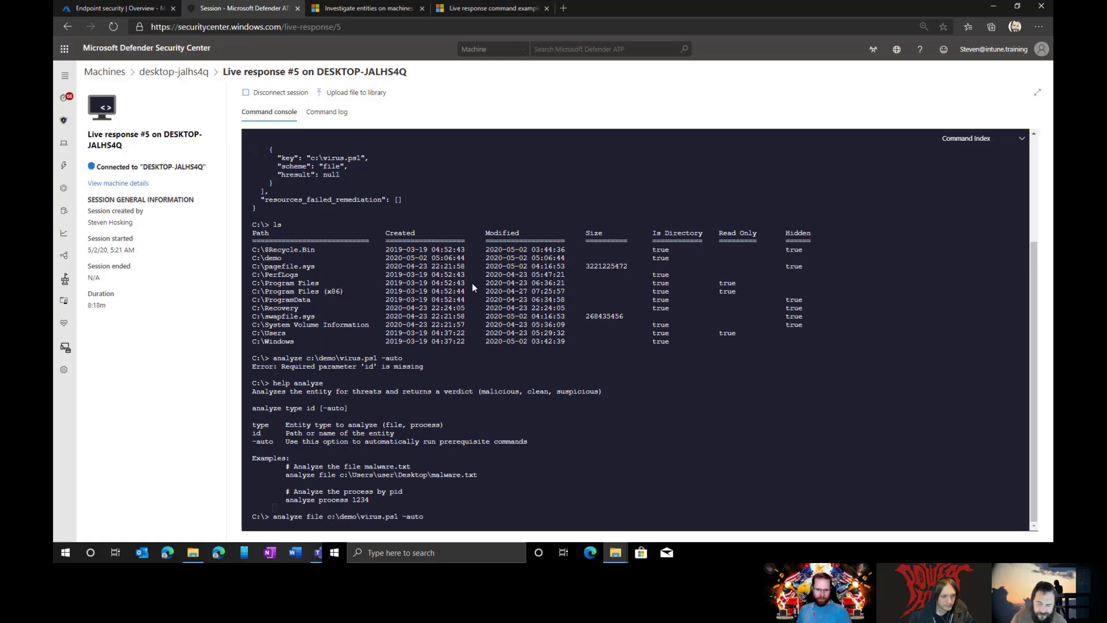
key("Return")
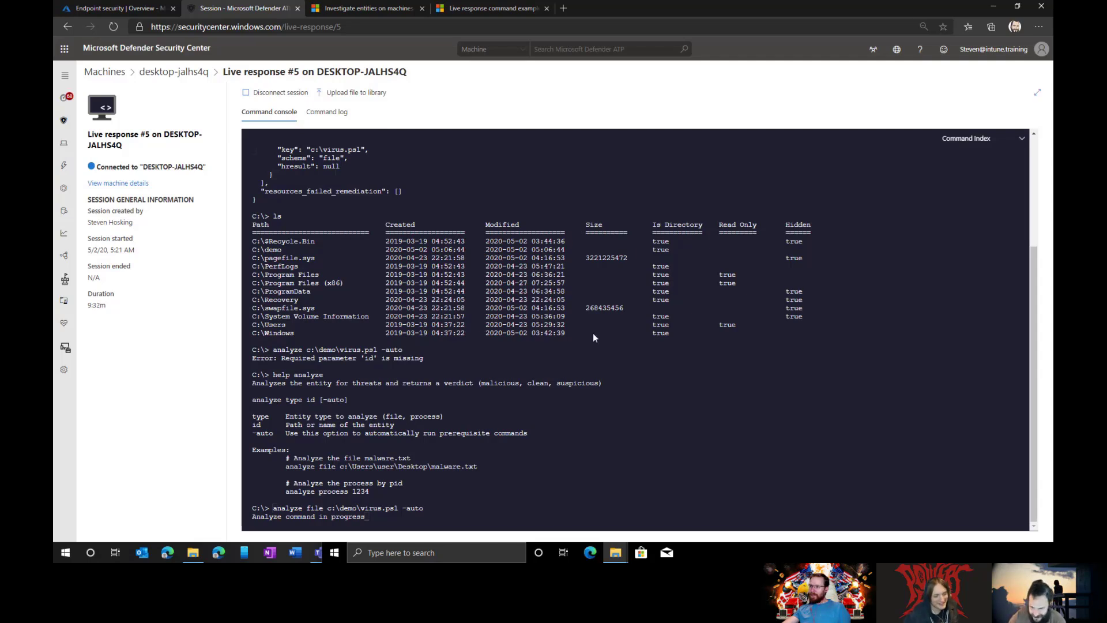
Step: Make the VM full screen, open Task Manager and review its CPU, memory and Ethernet performance graphs
left_click(711, 554)
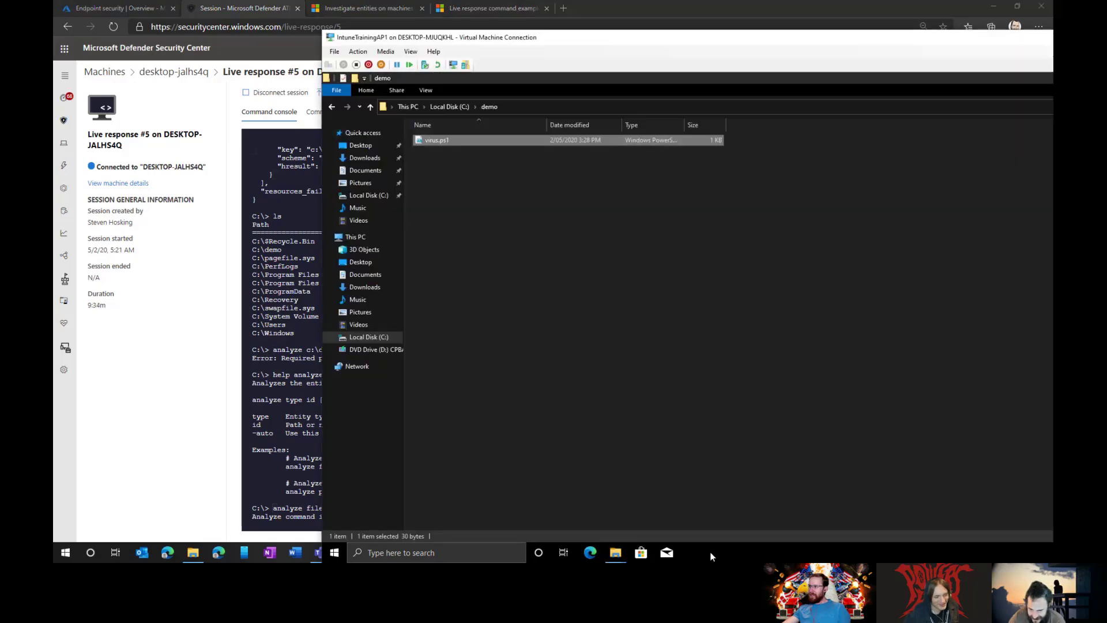
double_click(586, 38)
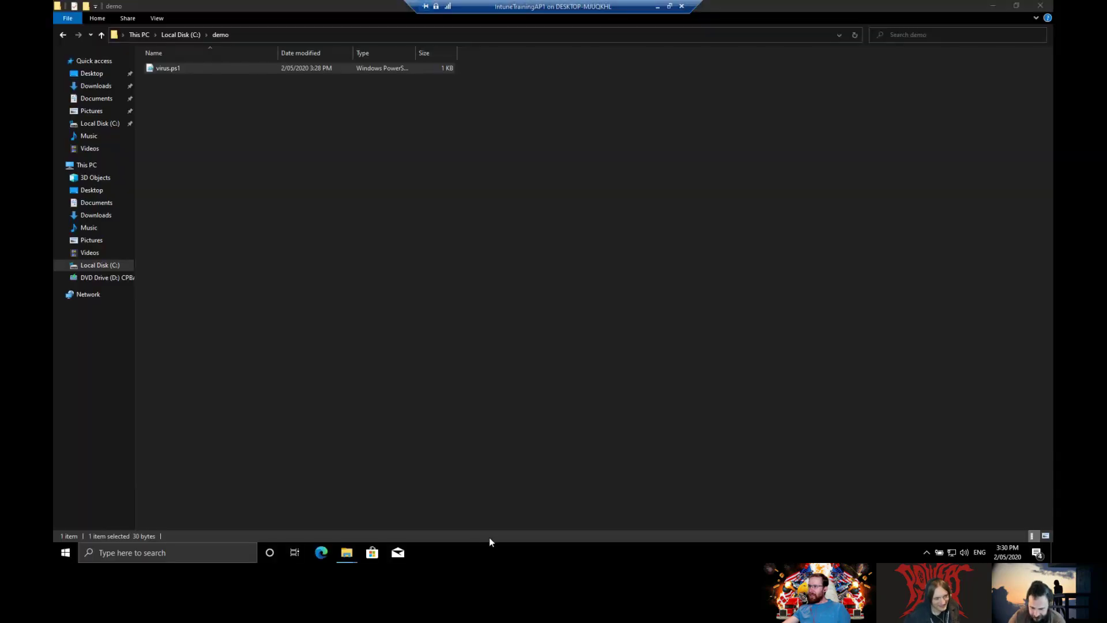
right_click(500, 545)
left_click(524, 503)
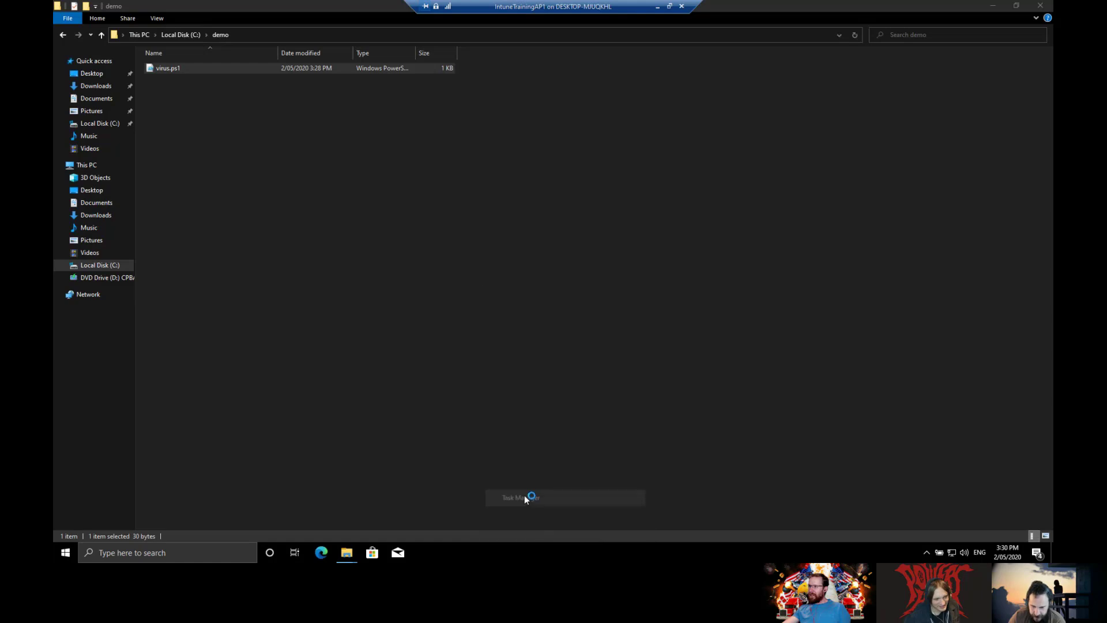
left_click(271, 75)
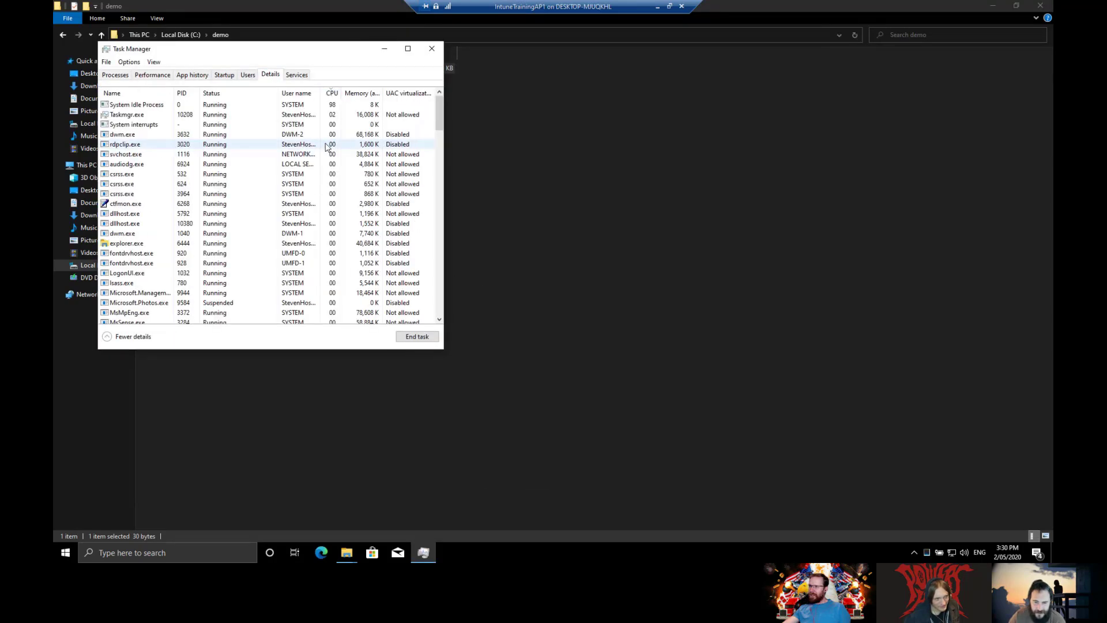
left_click(150, 76)
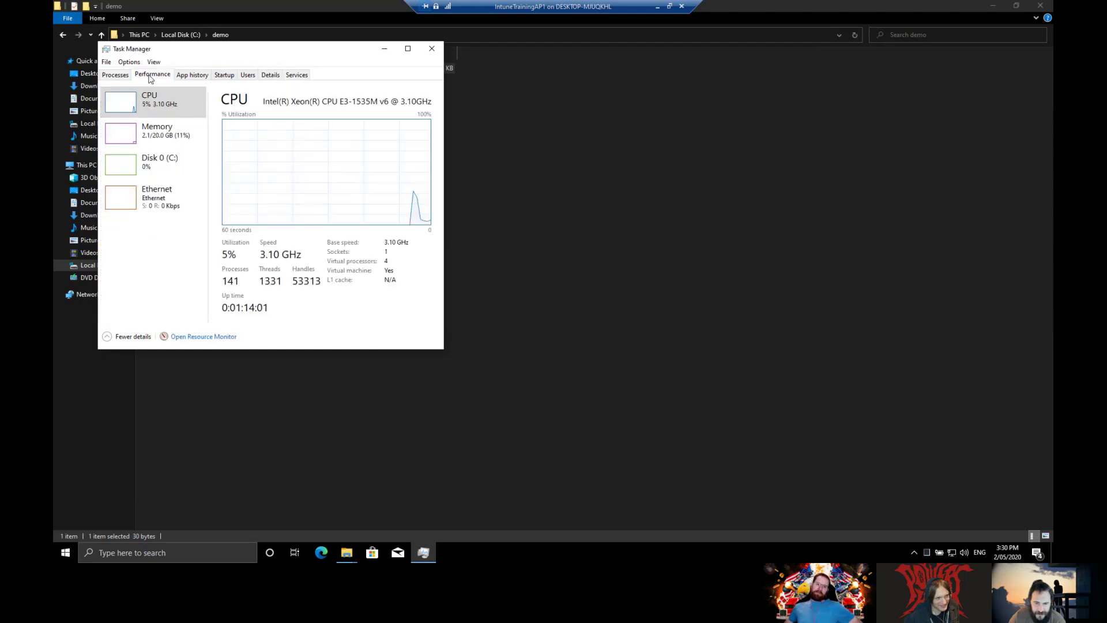
left_click(176, 143)
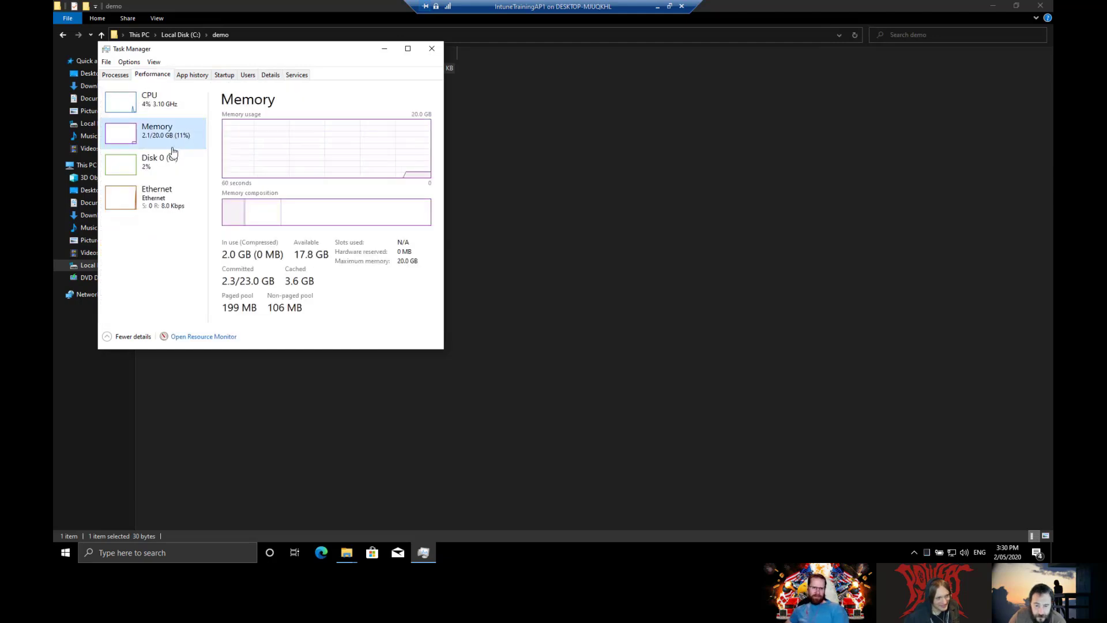
left_click(163, 206)
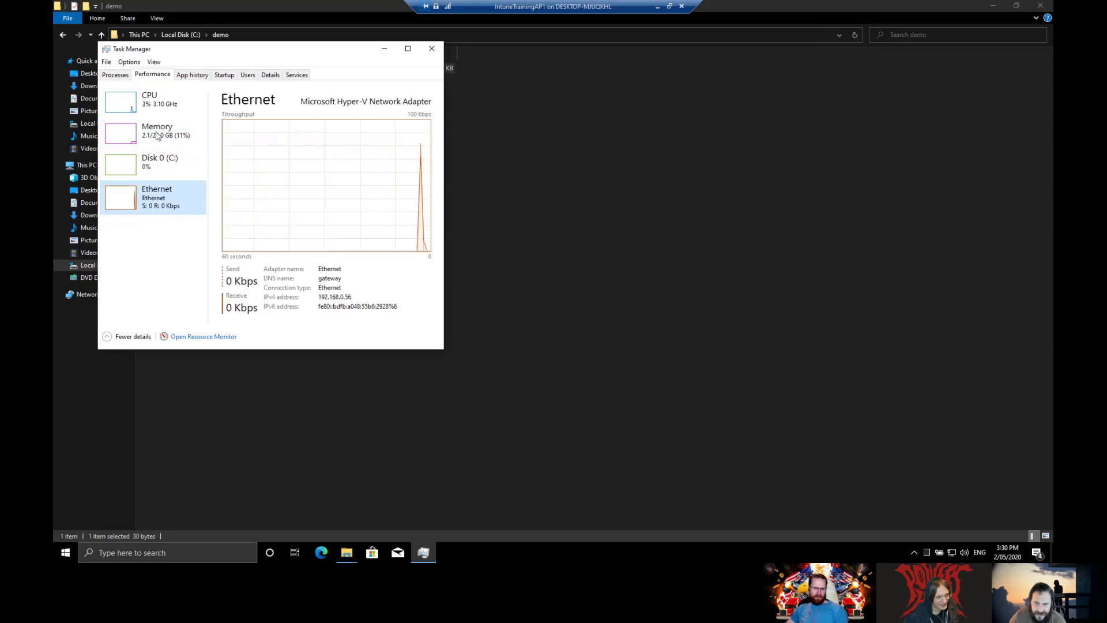
left_click(163, 107)
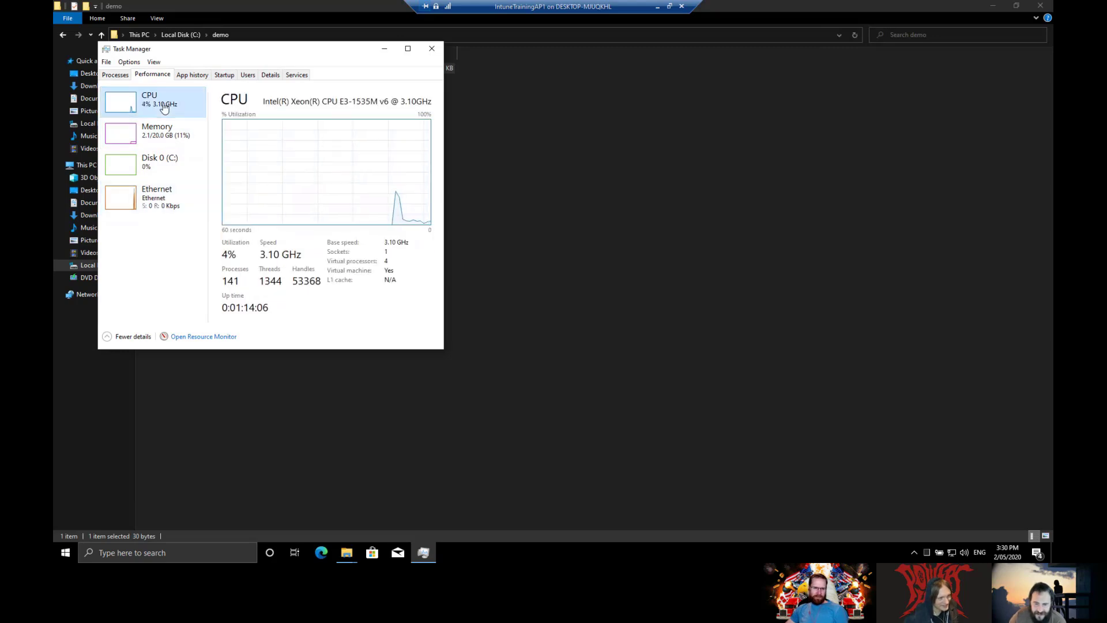
Step: Find SenseIR.exe in the name-sorted Details list, then restore the VM to a window on the right
left_click(270, 75)
left_click(128, 96)
left_click(136, 154)
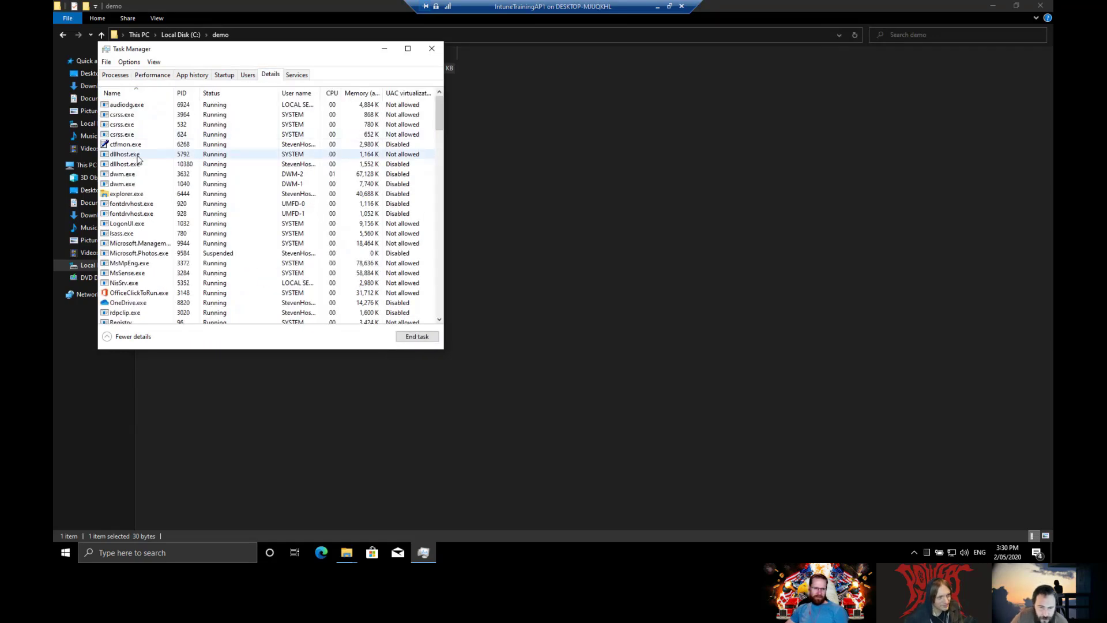
type("sense")
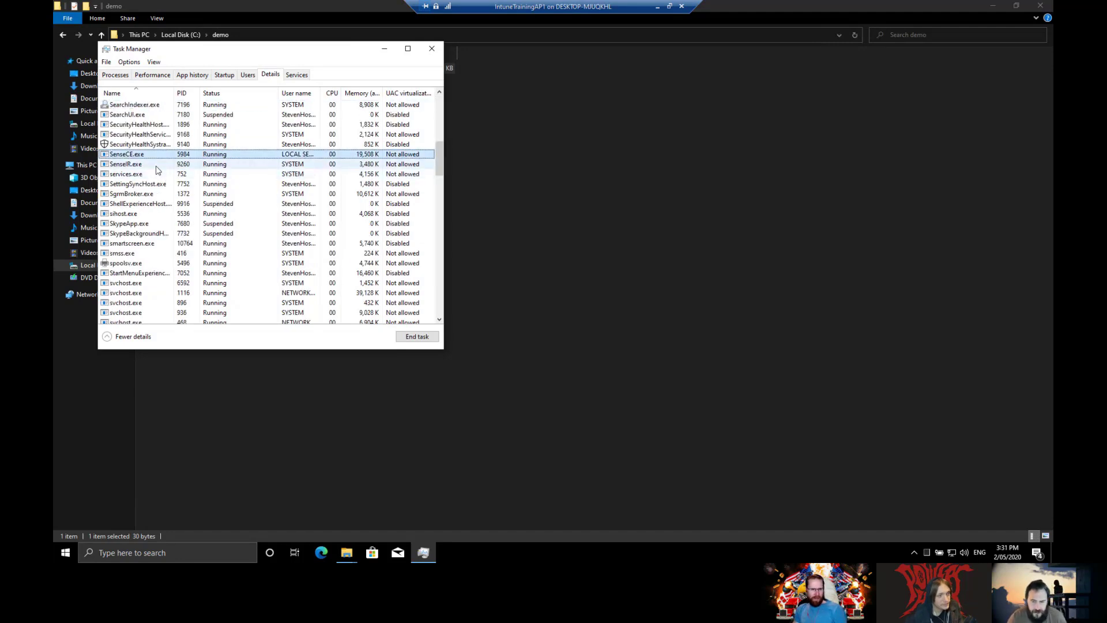
left_click(156, 167)
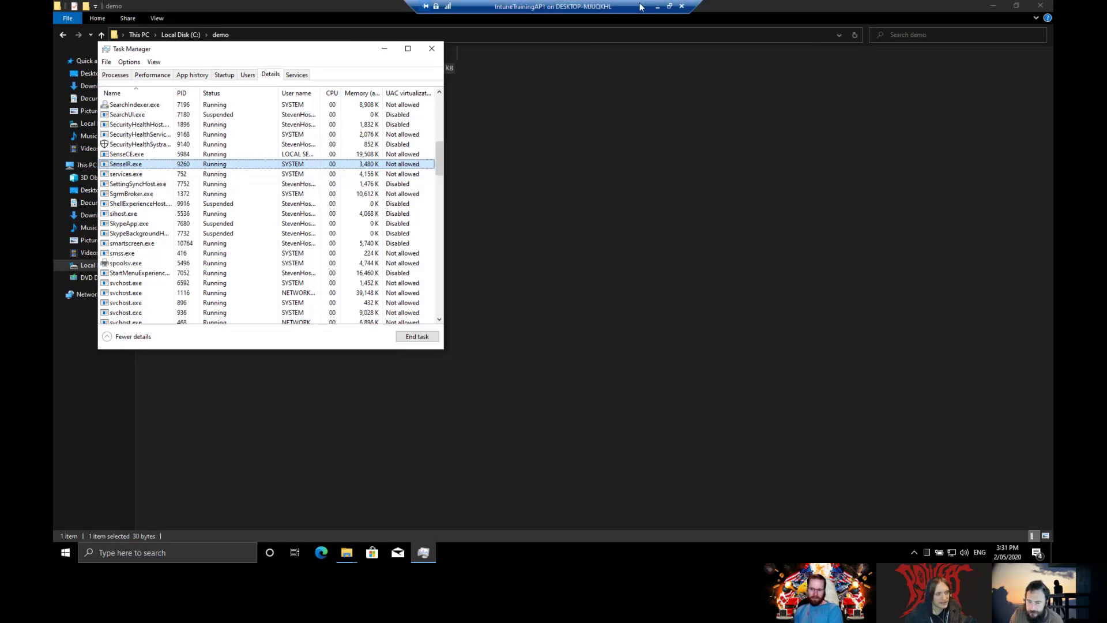
double_click(587, 11)
left_click_drag(549, 38, 918, 71)
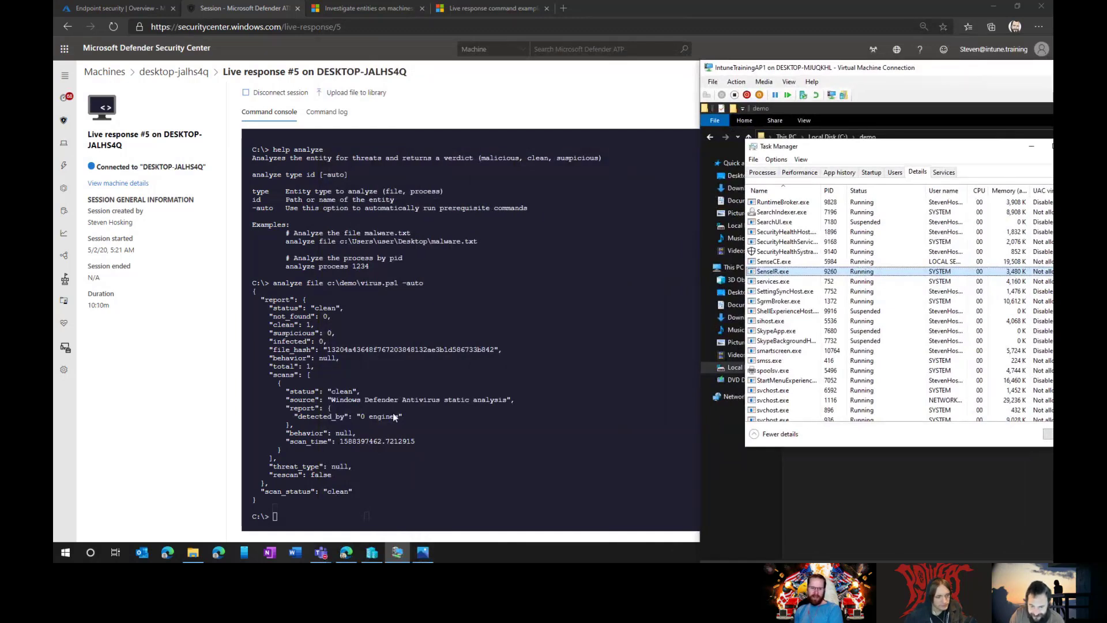
Step: Bring the live response console forward and review the clean virus.ps1 JSON report, including its threat_type line
left_click(172, 425)
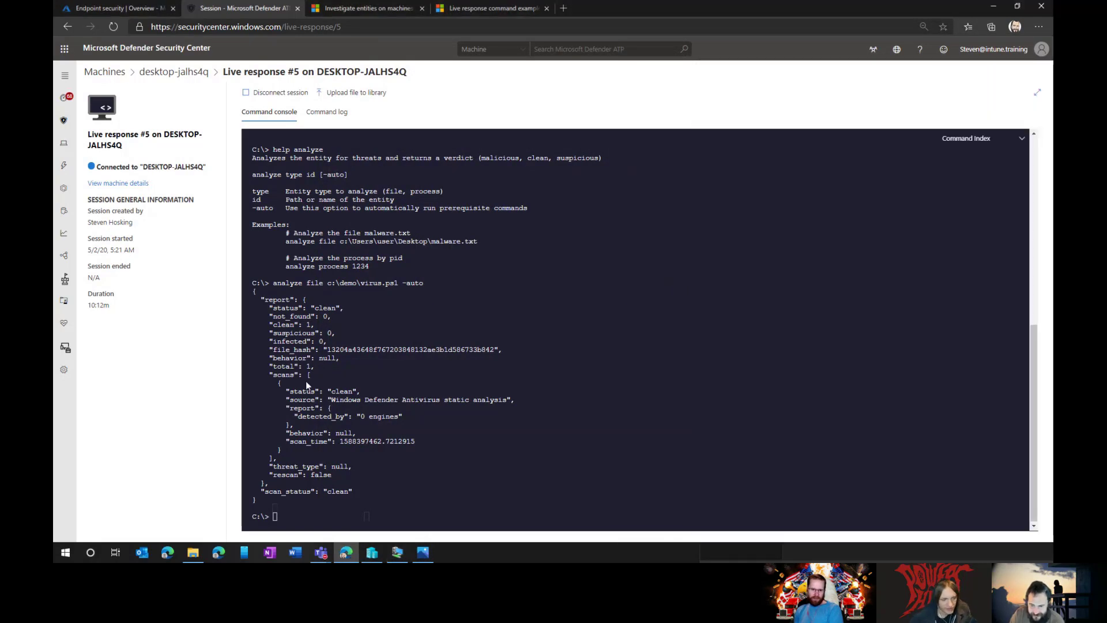
left_click_drag(262, 301, 345, 504)
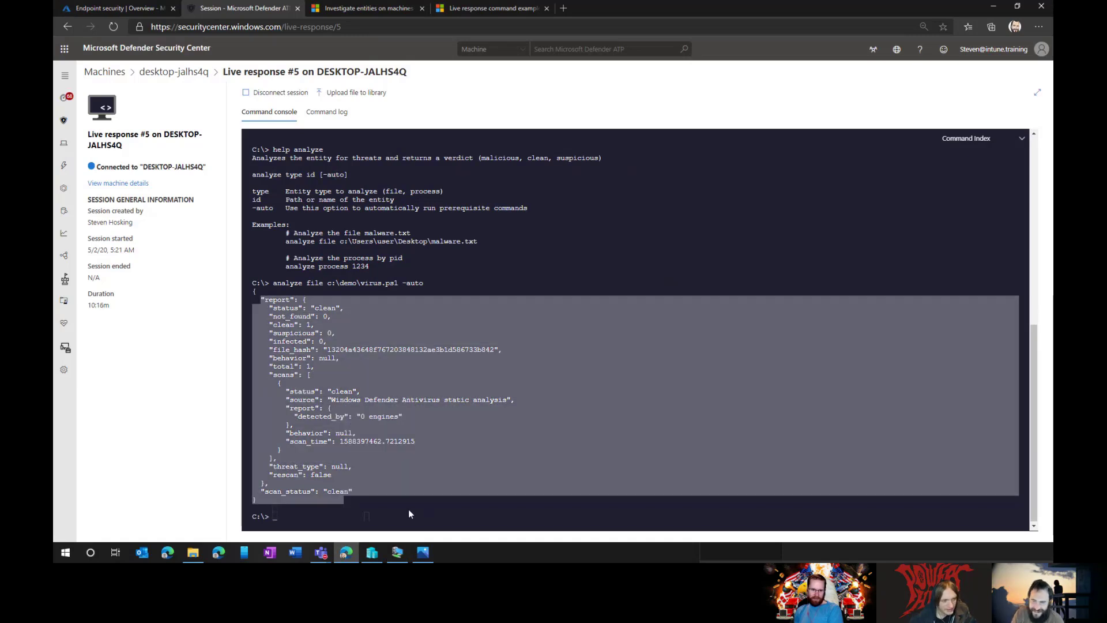
left_click_drag(365, 467, 366, 459)
left_click(383, 485)
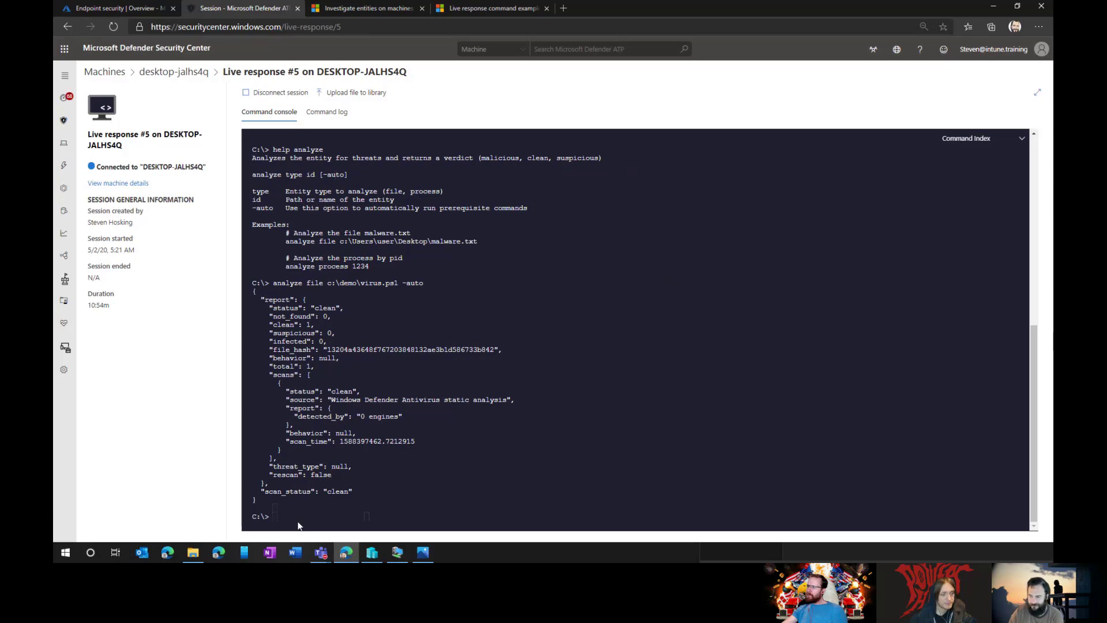
scroll(531, 375, "up", 10)
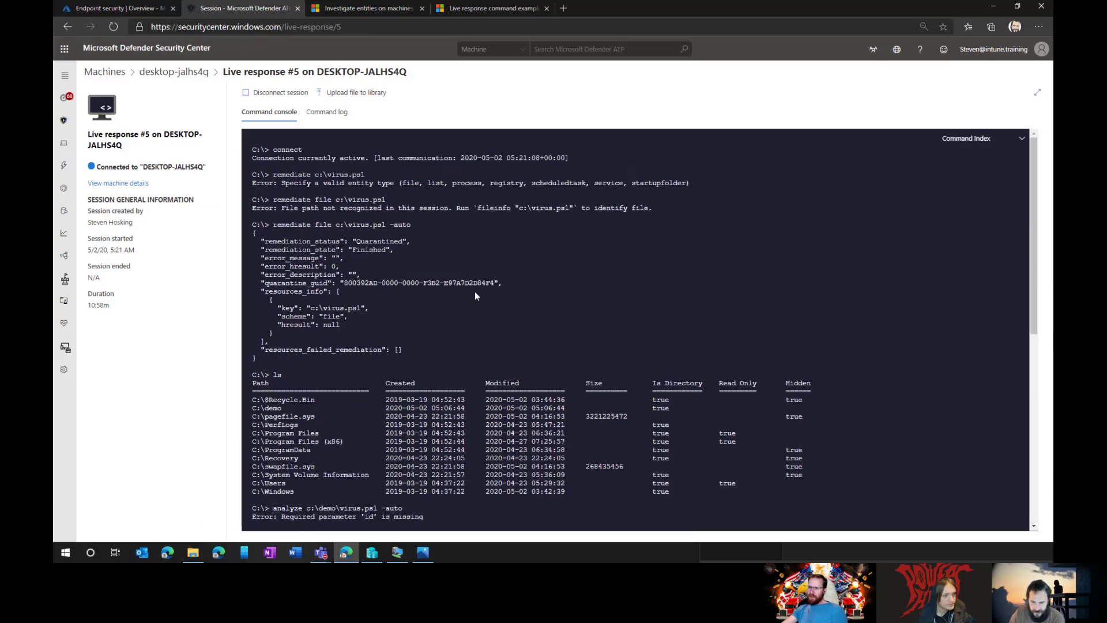
scroll(503, 312, "down", 10)
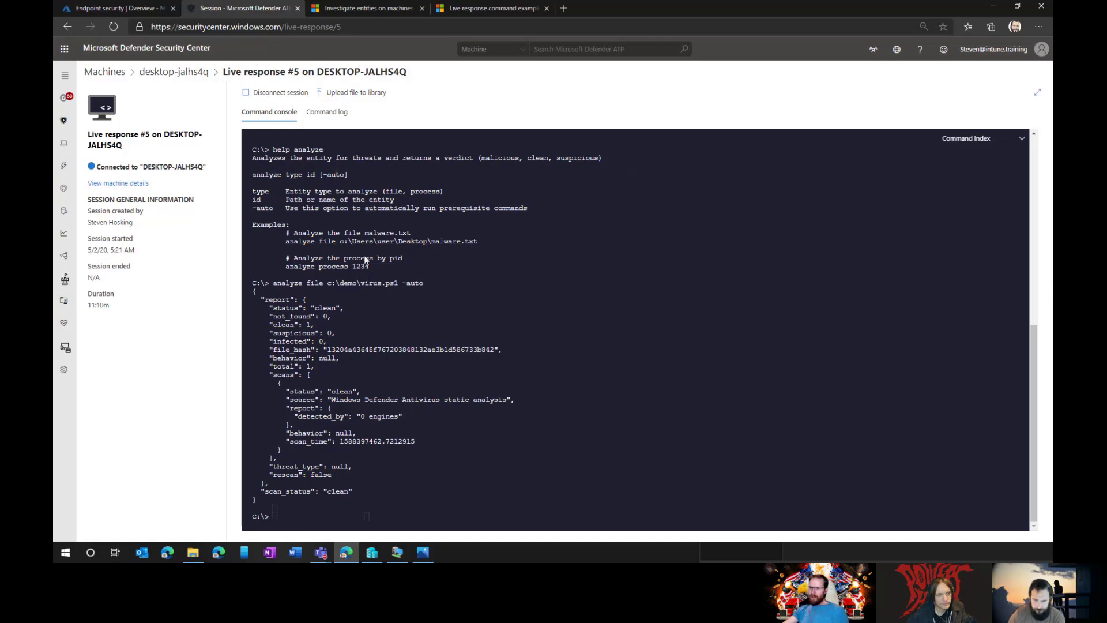
Step: From desktop-jalhs4q's timeline, open the virus.ps1 detection event and then its file details
left_click(179, 77)
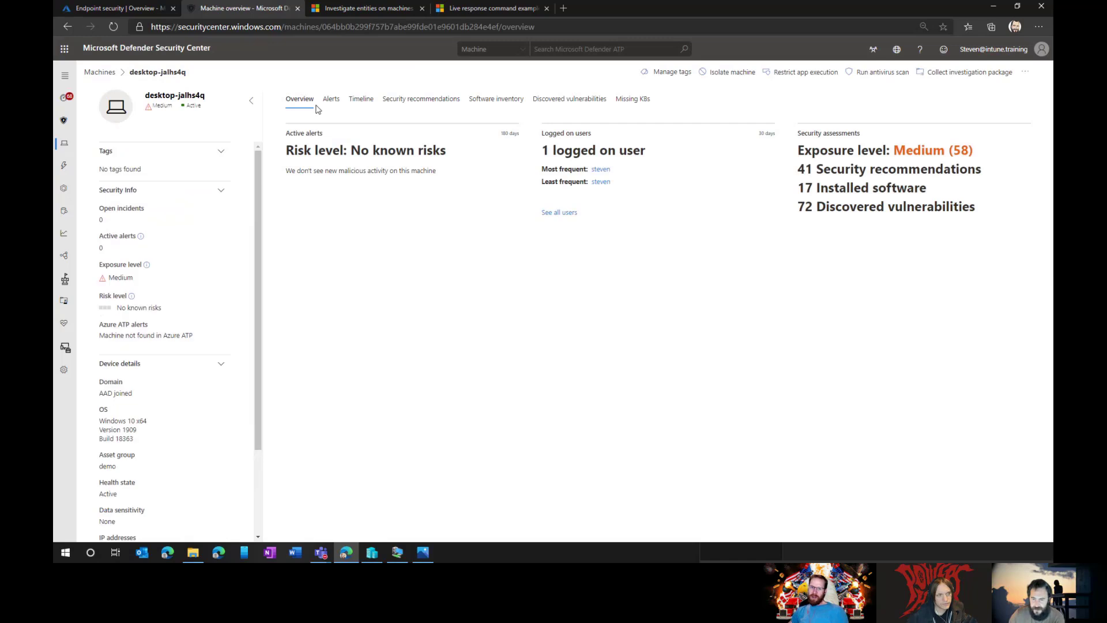
left_click(364, 107)
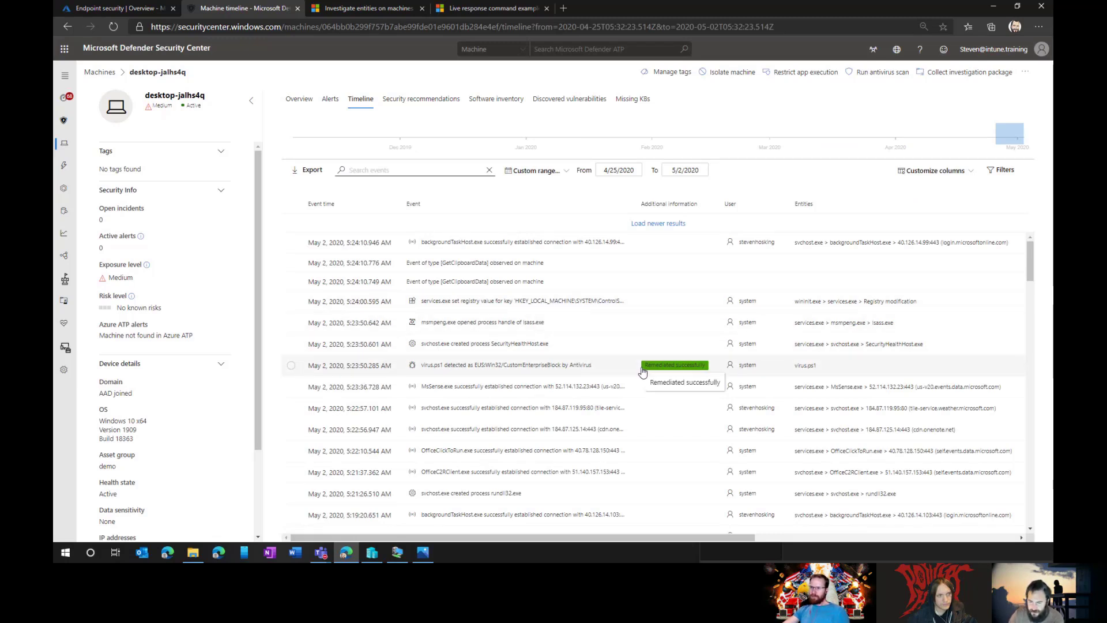
left_click(542, 372)
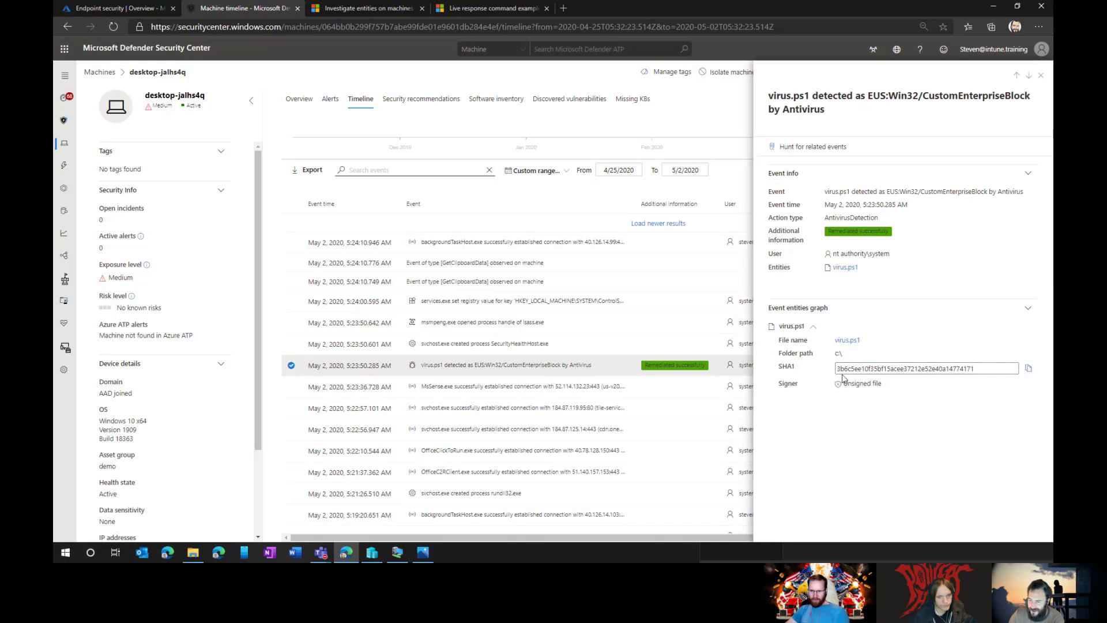
left_click(851, 343)
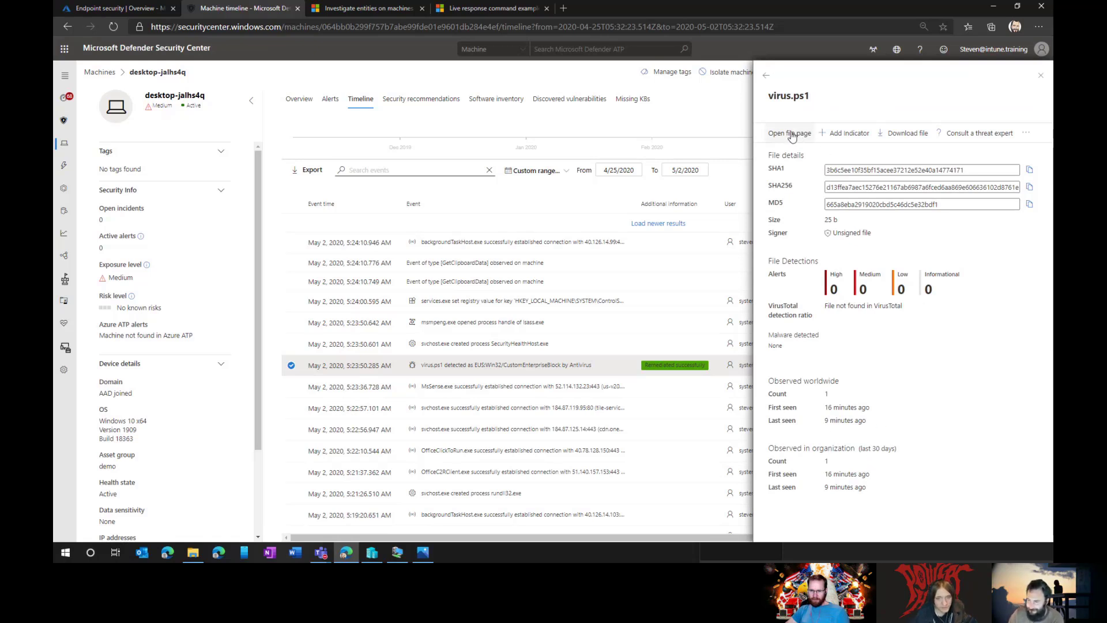
Step: Download the virus.ps1 sample as a zip with reason 'demo' and a protecting password
left_click(894, 134)
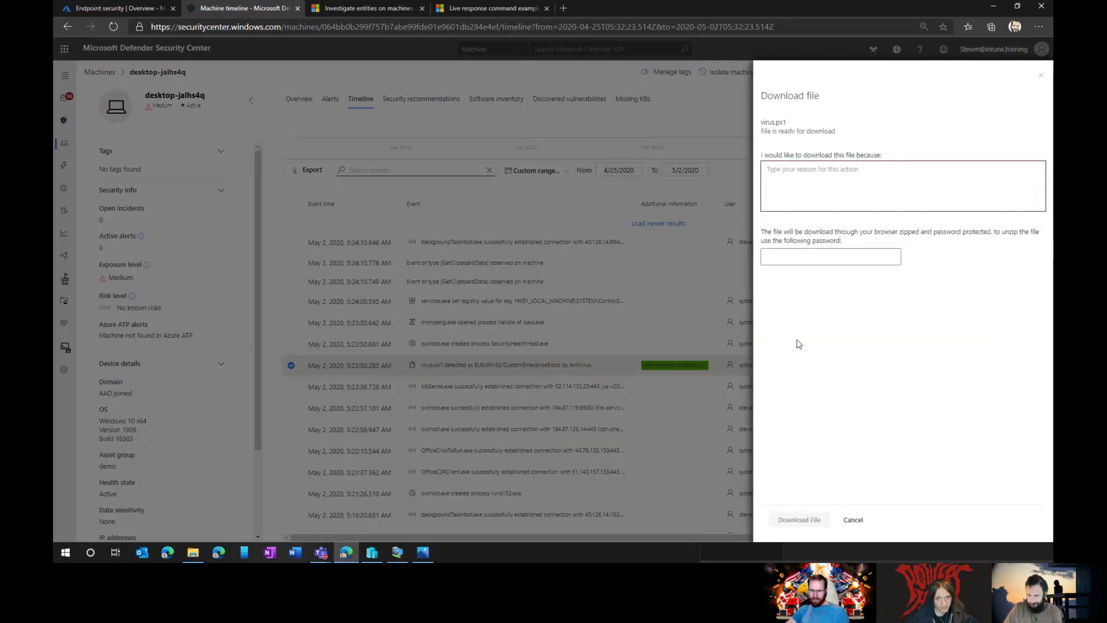
left_click(867, 187)
type("demo")
key("Tab")
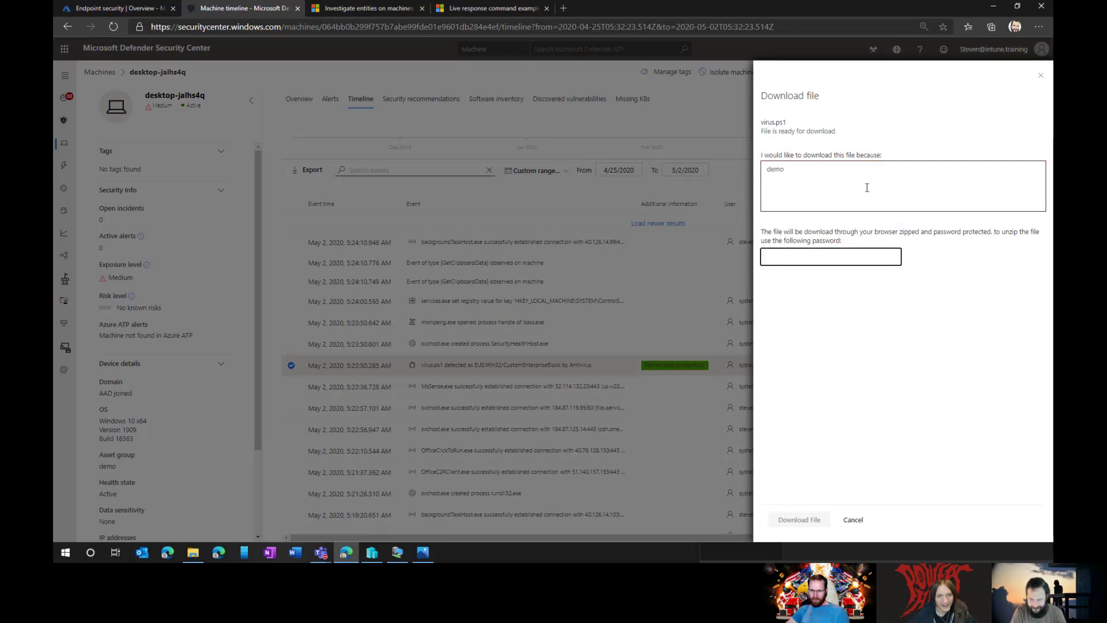
type("P@ssw0rd")
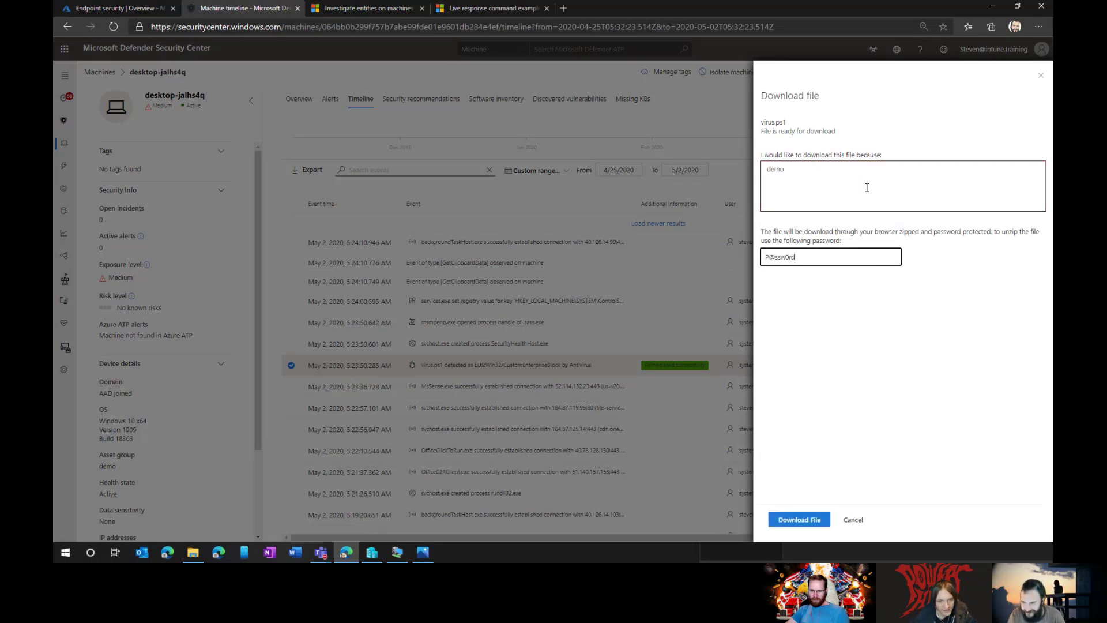
left_click(810, 523)
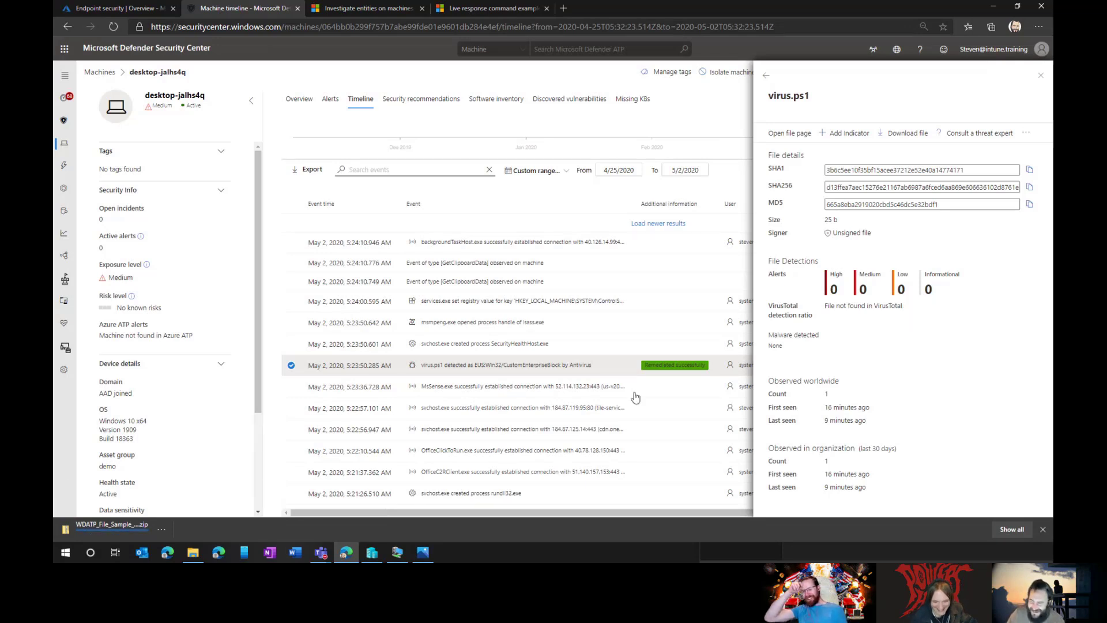
Step: Show the downloaded WDATP_File_Sample zip in the Downloads folder and open its actions
left_click(162, 529)
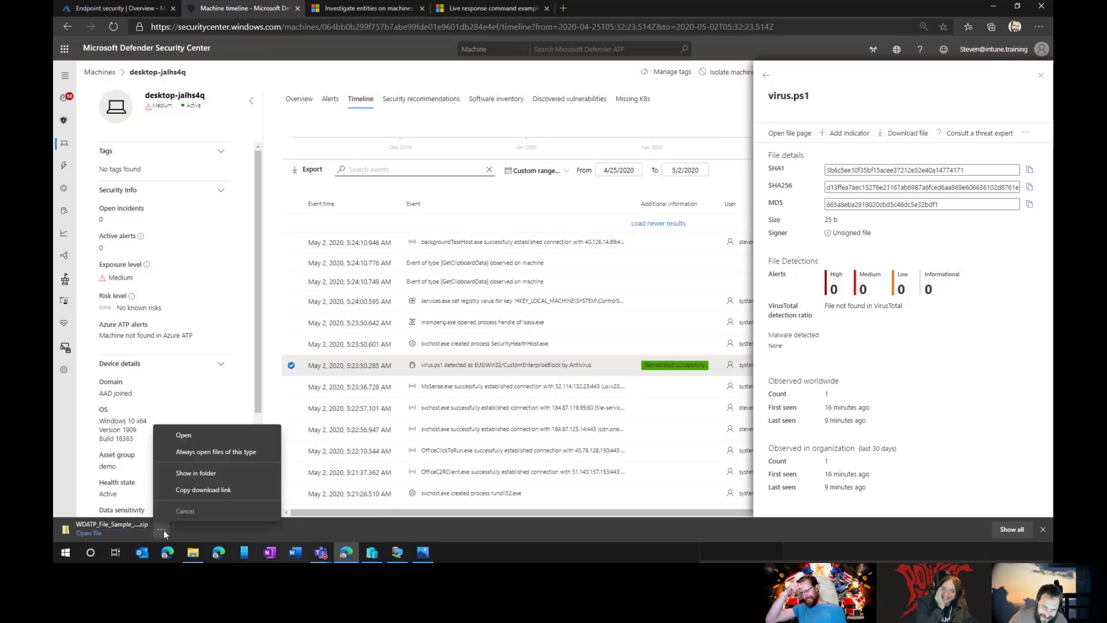
left_click(199, 473)
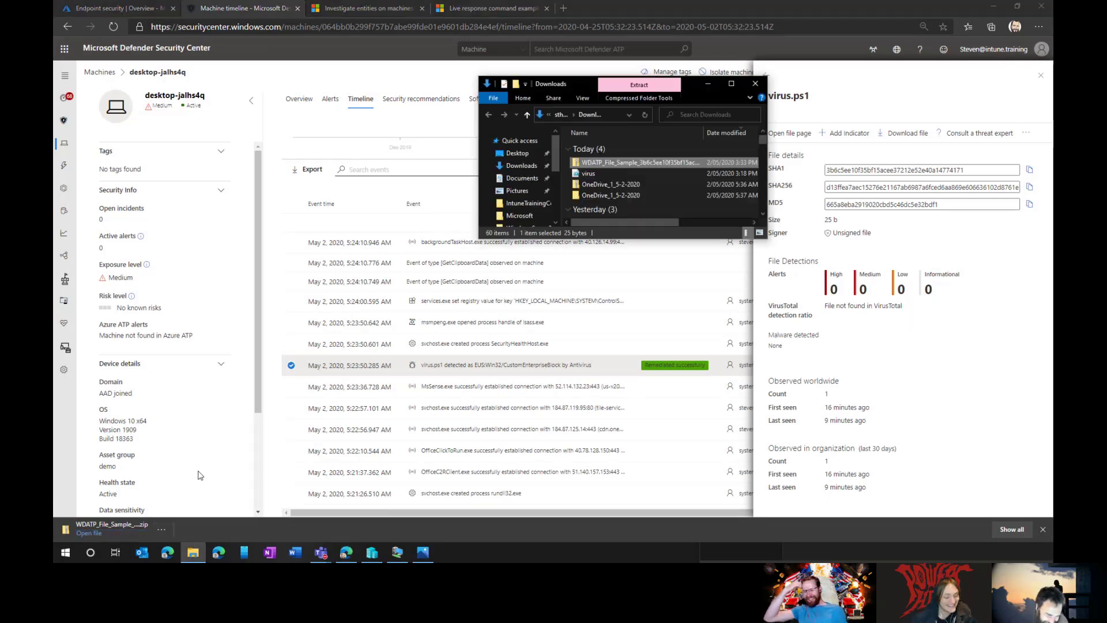
right_click(605, 164)
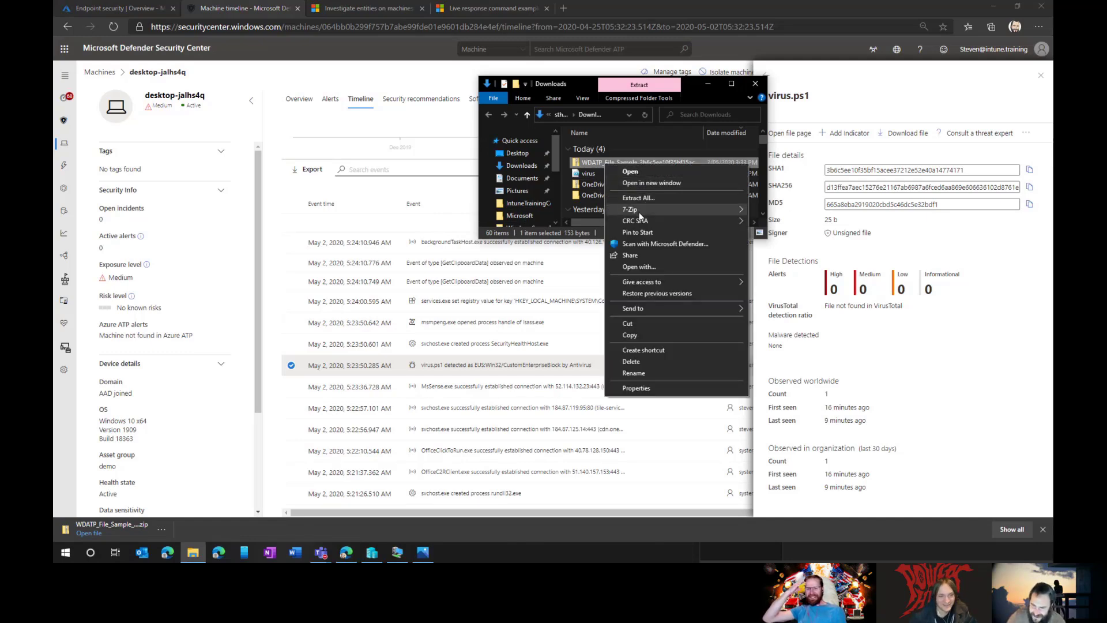
Step: Extract the WDATP_File_Sample zip with its password, open the extracted folder and bring up the virus file's actions
mouse_move(682, 210)
left_click(511, 256)
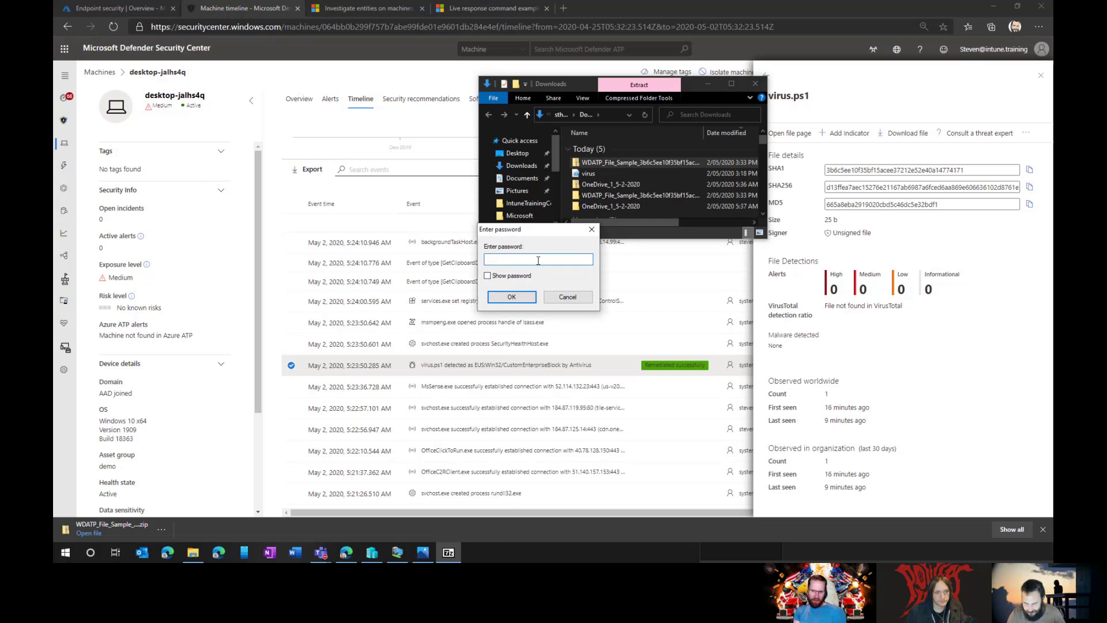
type("*******")
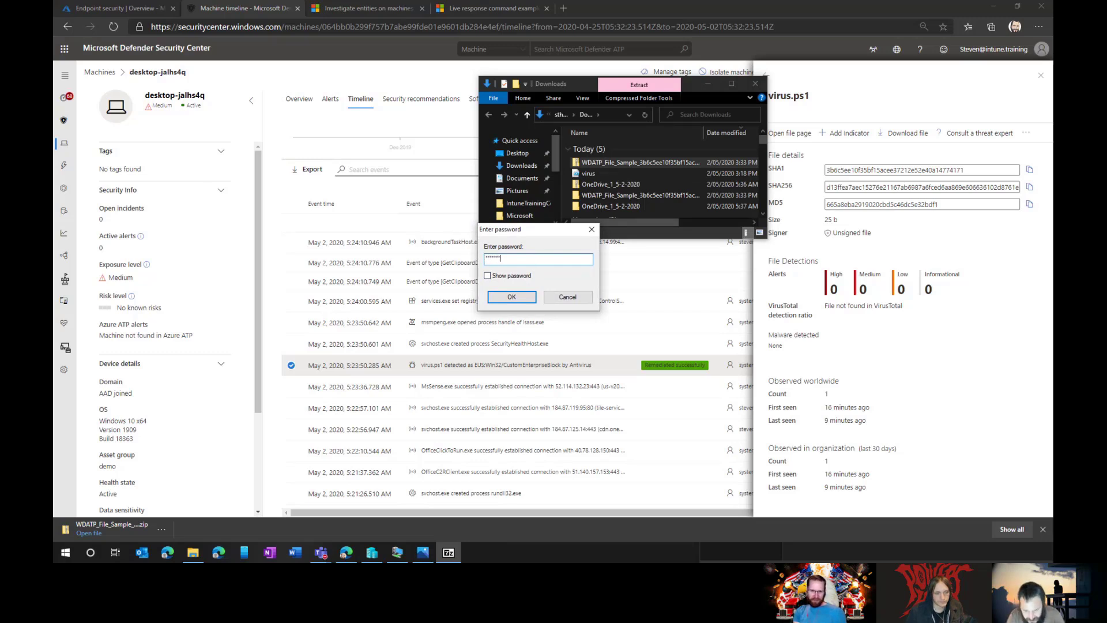
key("Return")
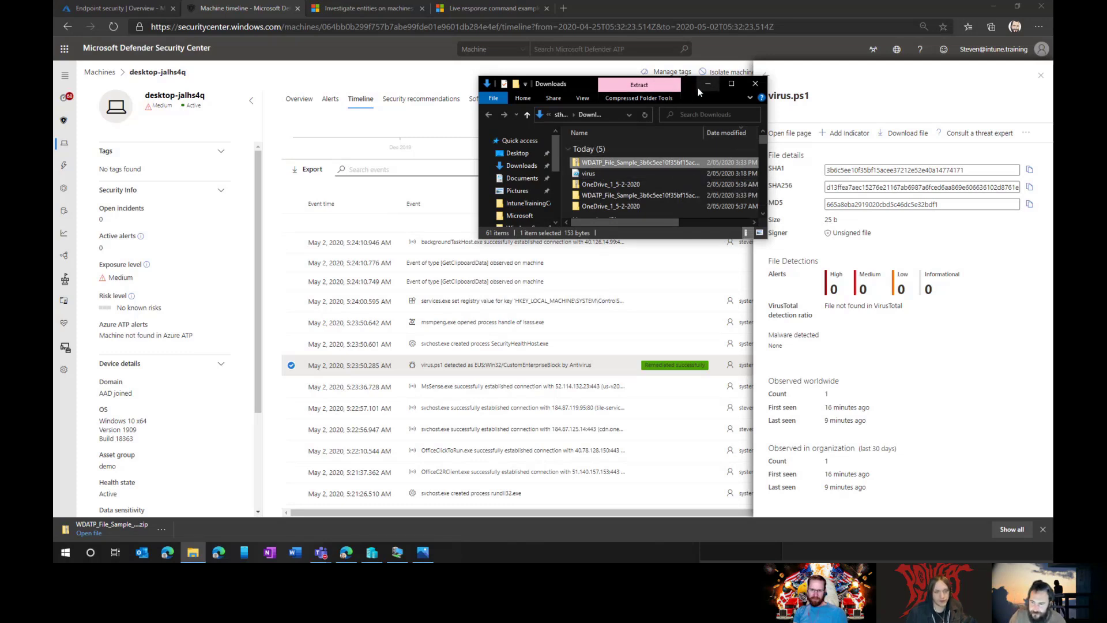
left_click(648, 195)
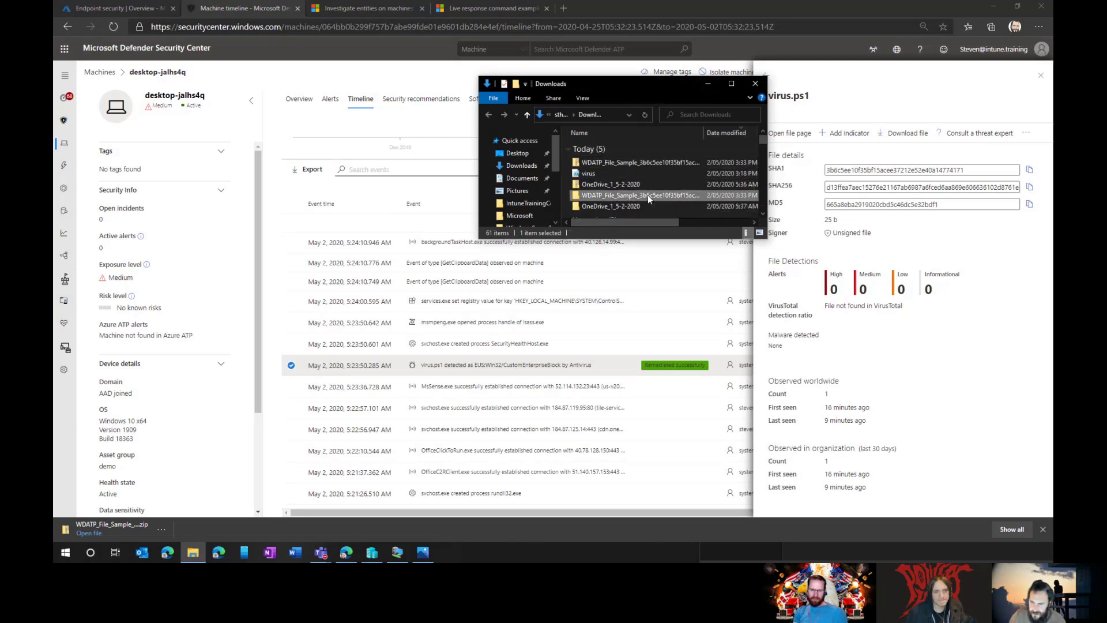
double_click(648, 195)
left_click(597, 150)
right_click(597, 150)
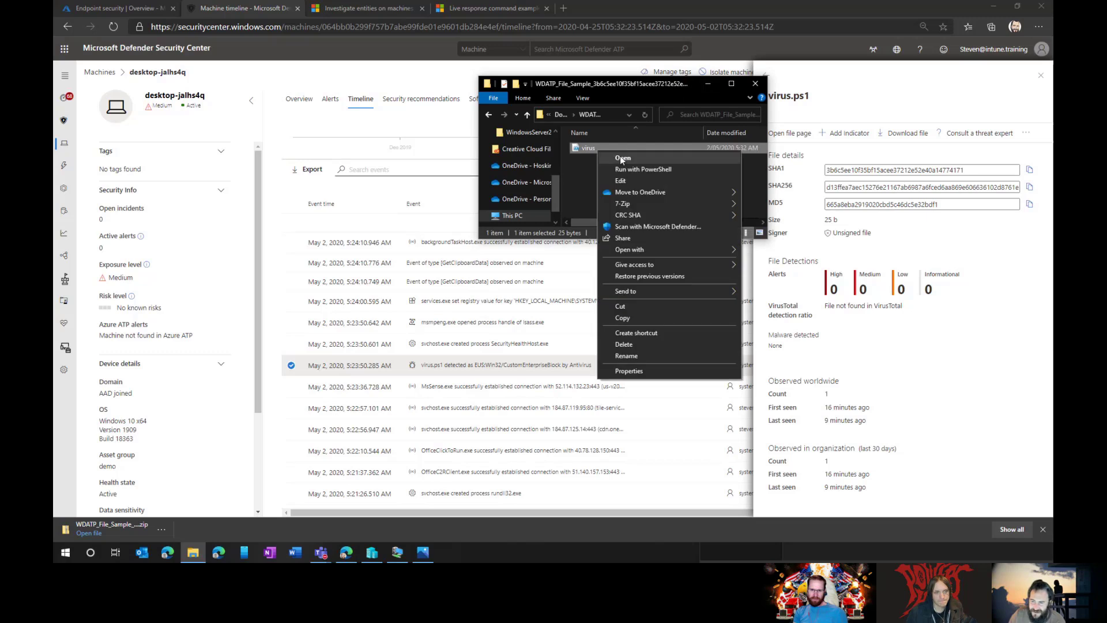
Step: Open the extracted virus file in PowerShell ISE, review its Get-FileHash C:\Virus.ps1 line, then close ISE and Explorer
left_click(622, 181)
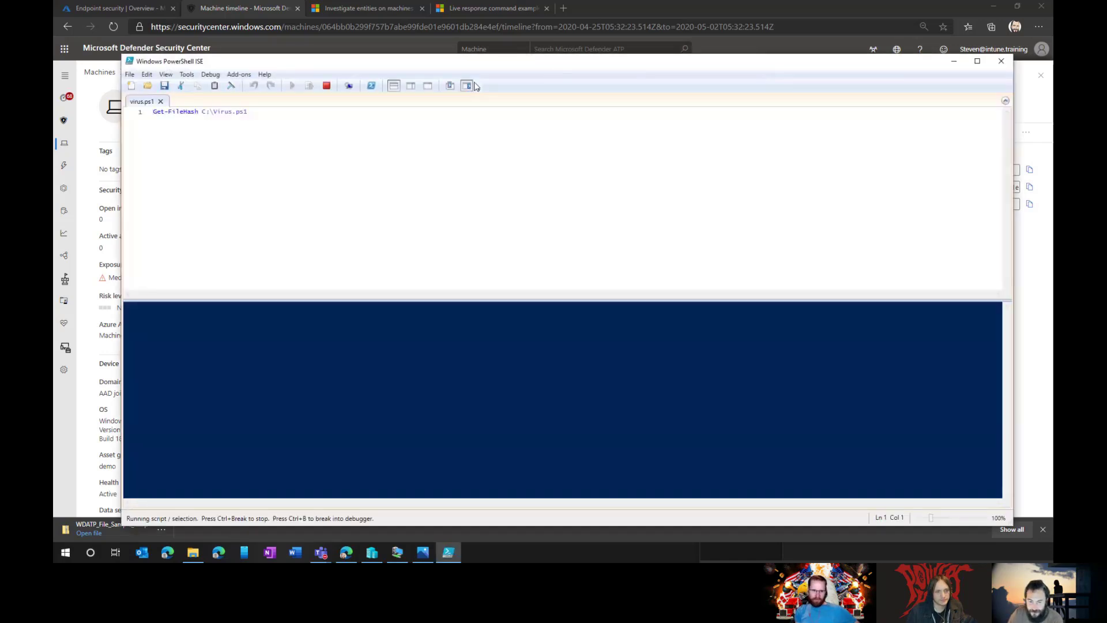
left_click_drag(297, 112, 141, 116)
left_click(569, 161)
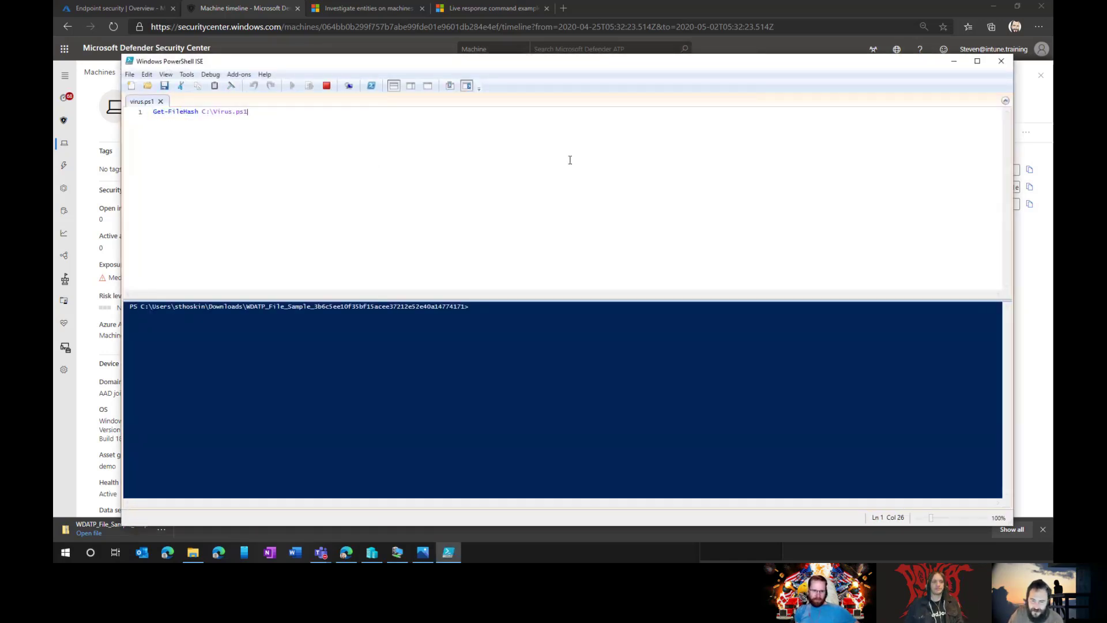
left_click(1001, 61)
left_click(755, 83)
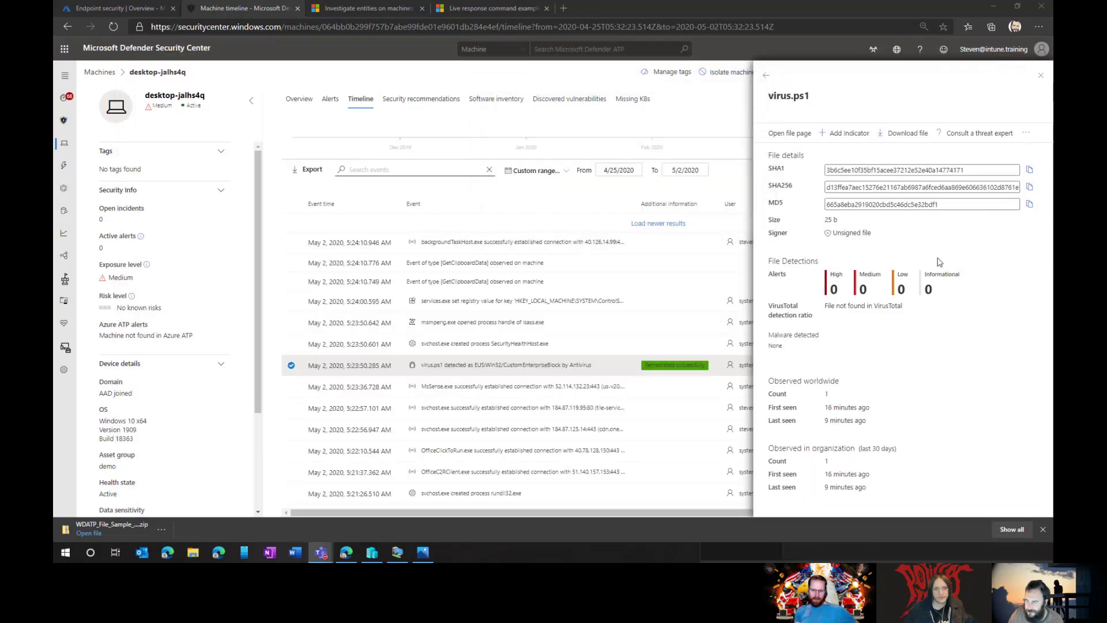
Step: Dismiss the virus.ps1 file actions and close the detection event details panel
left_click(1025, 135)
left_click(1029, 135)
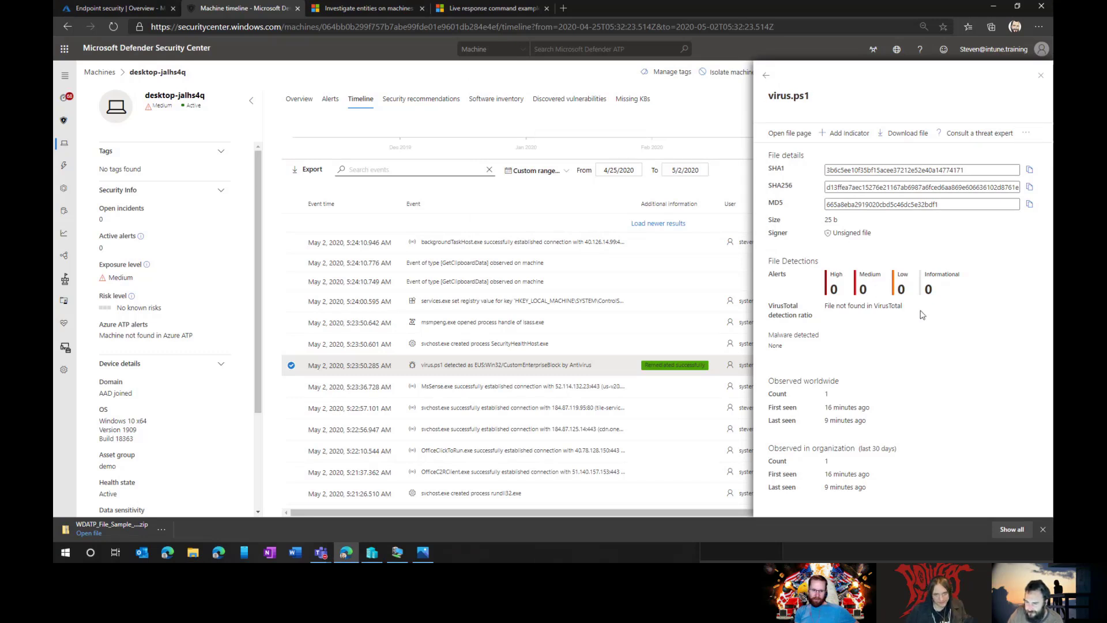
left_click(767, 77)
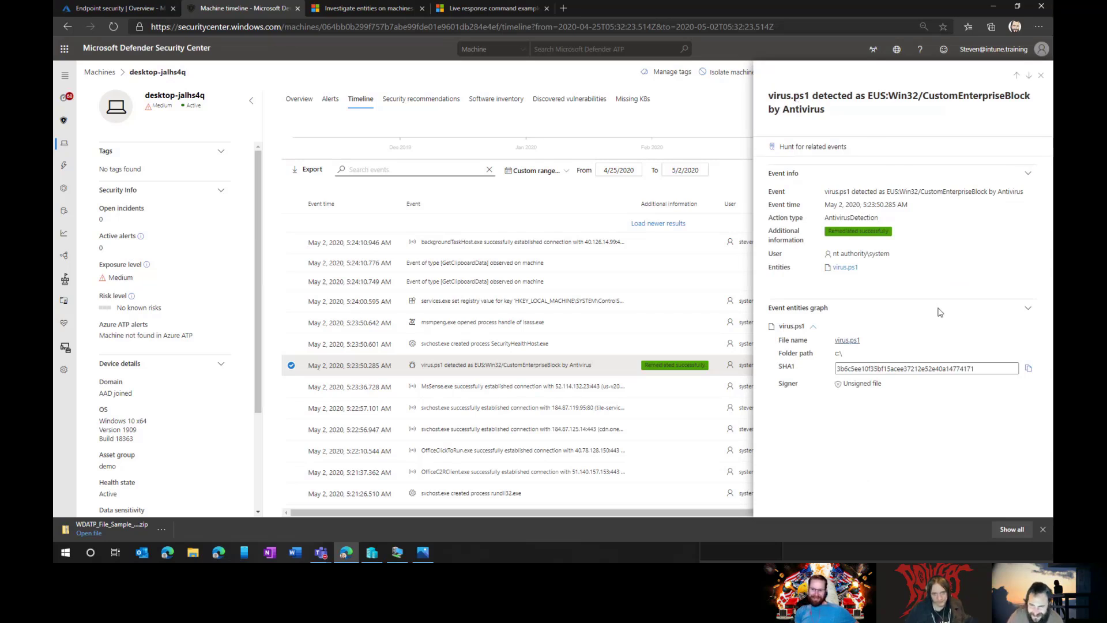
left_click(1041, 75)
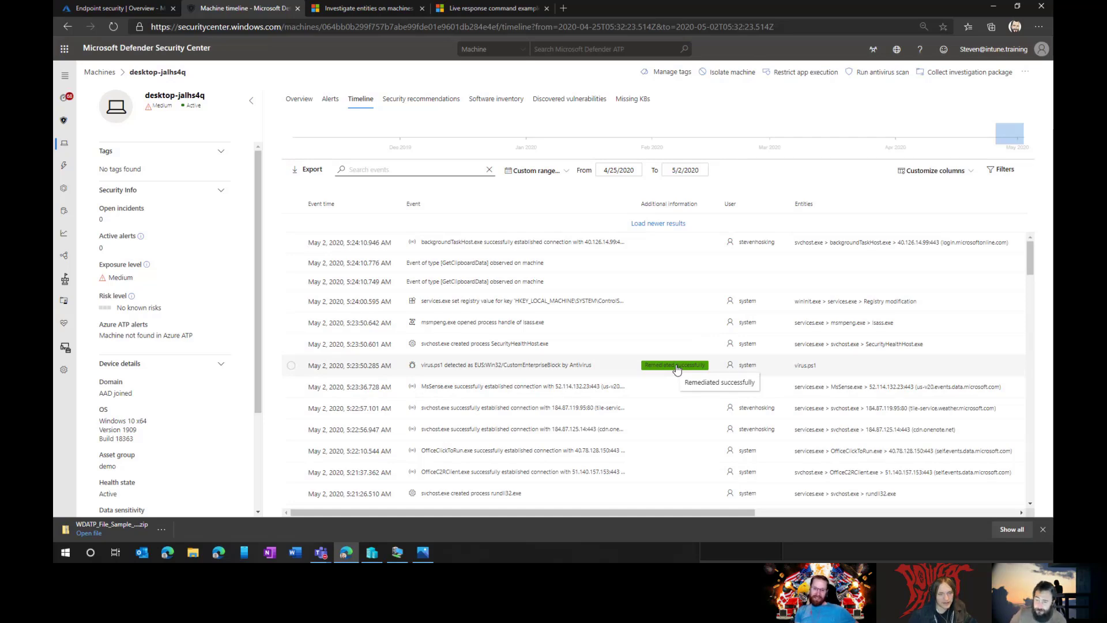
Step: Scroll through the machine timeline, load newer events, and show the 41 security recommendations
scroll(692, 309, "down", 8)
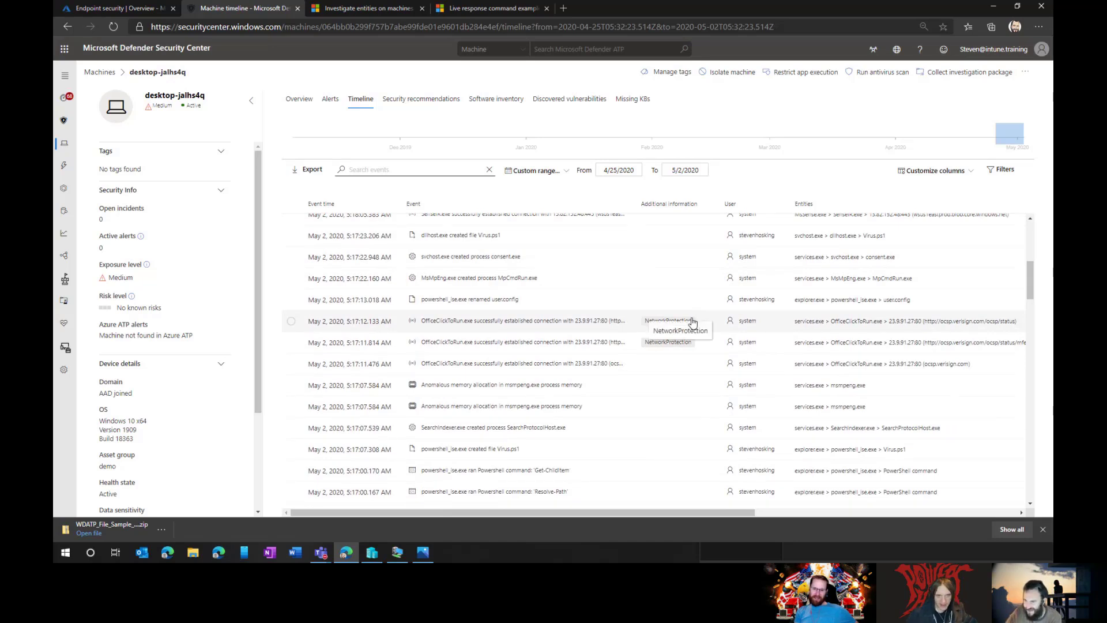
scroll(642, 327, "down", 1)
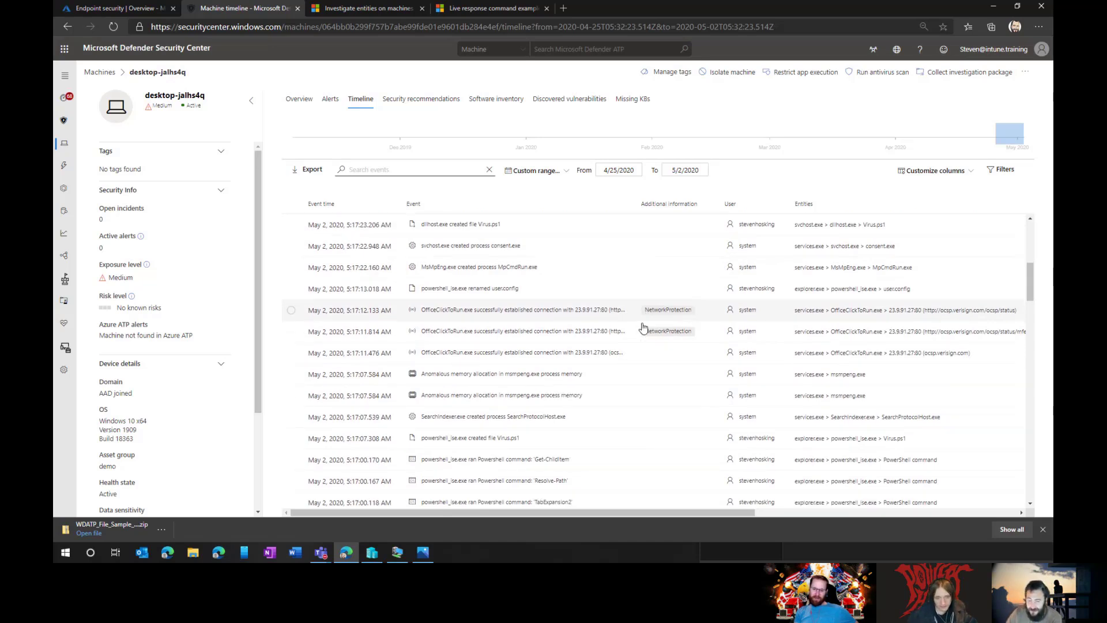
scroll(640, 331, "down", 4)
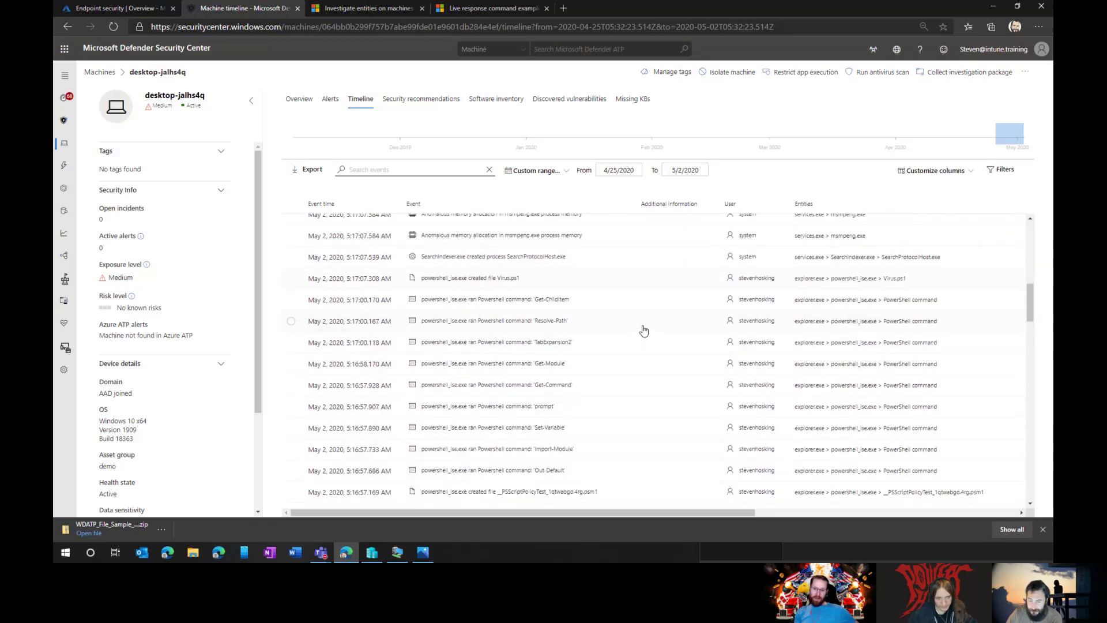
scroll(643, 332, "down", 6)
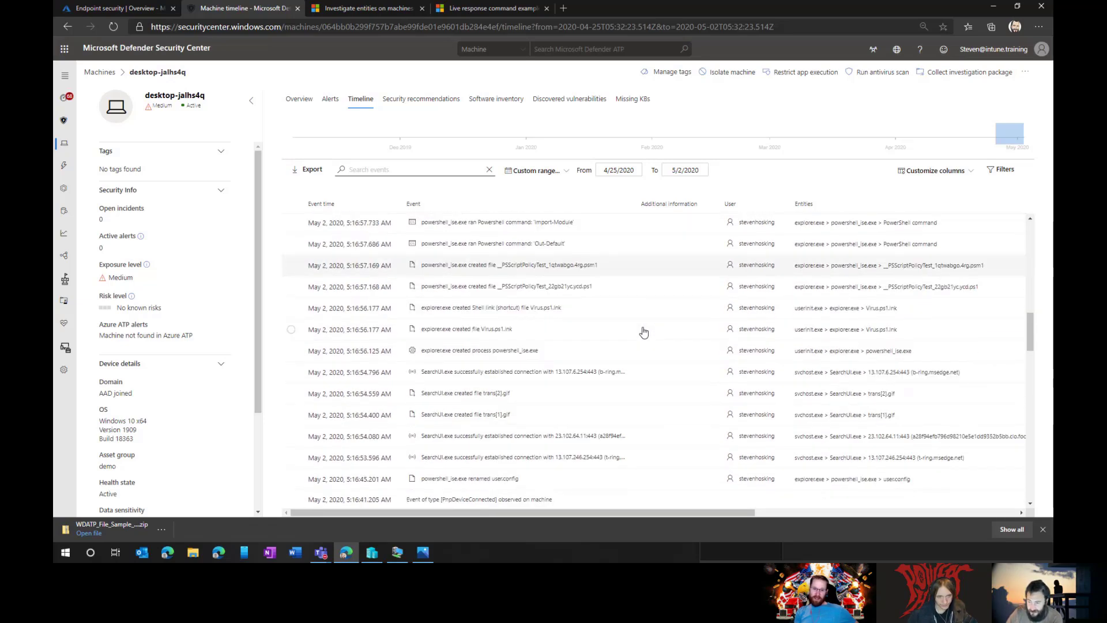
scroll(644, 333, "down", 10)
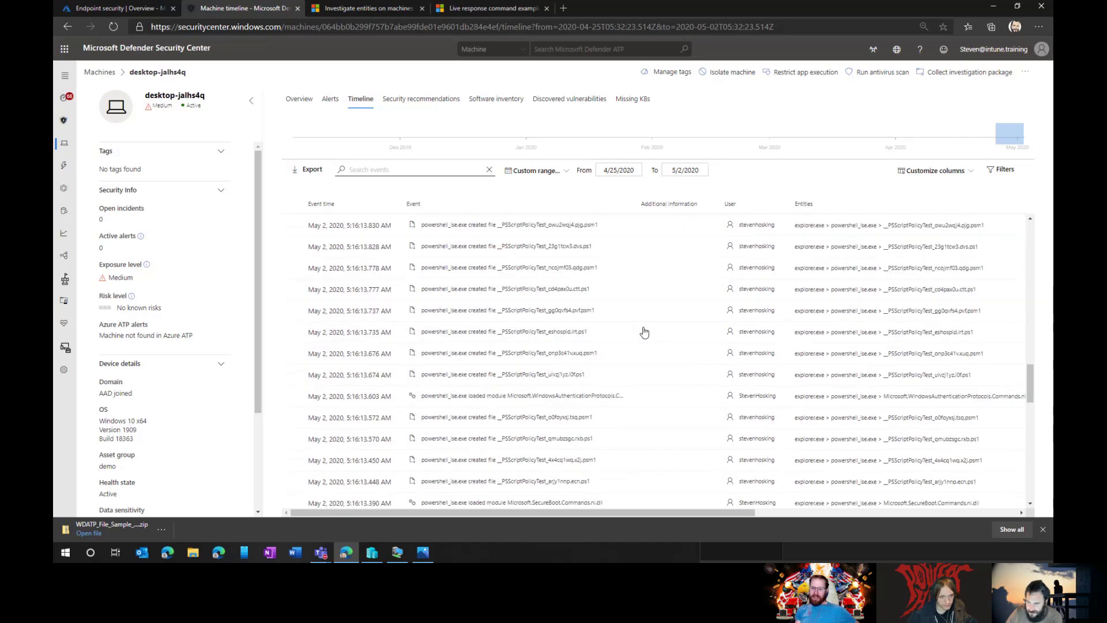
scroll(645, 334, "up", 20)
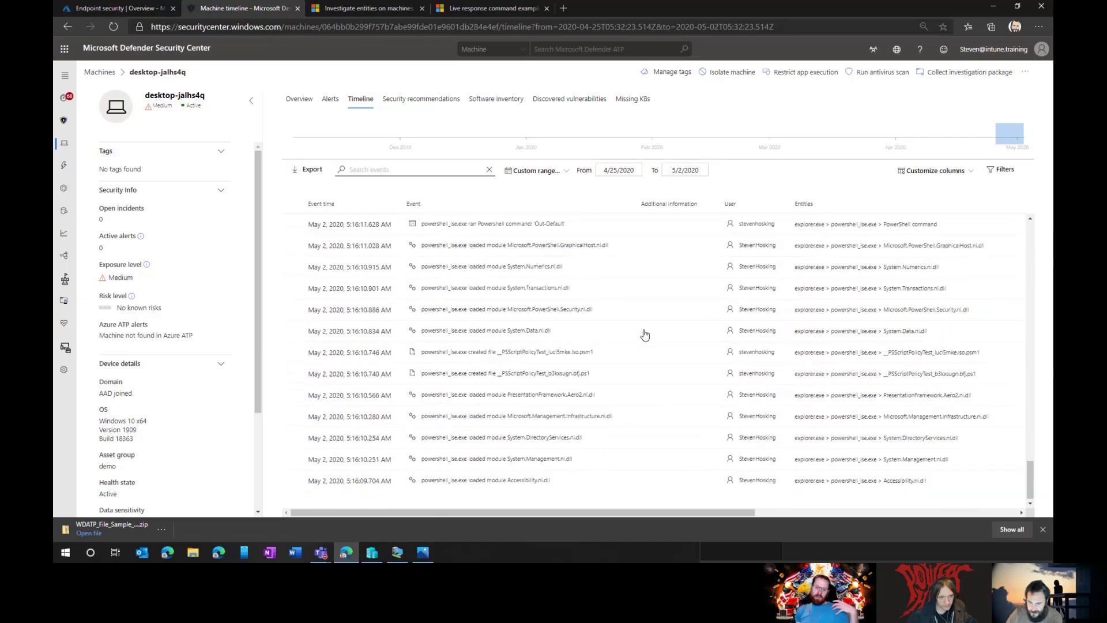
scroll(646, 331, "up", 1)
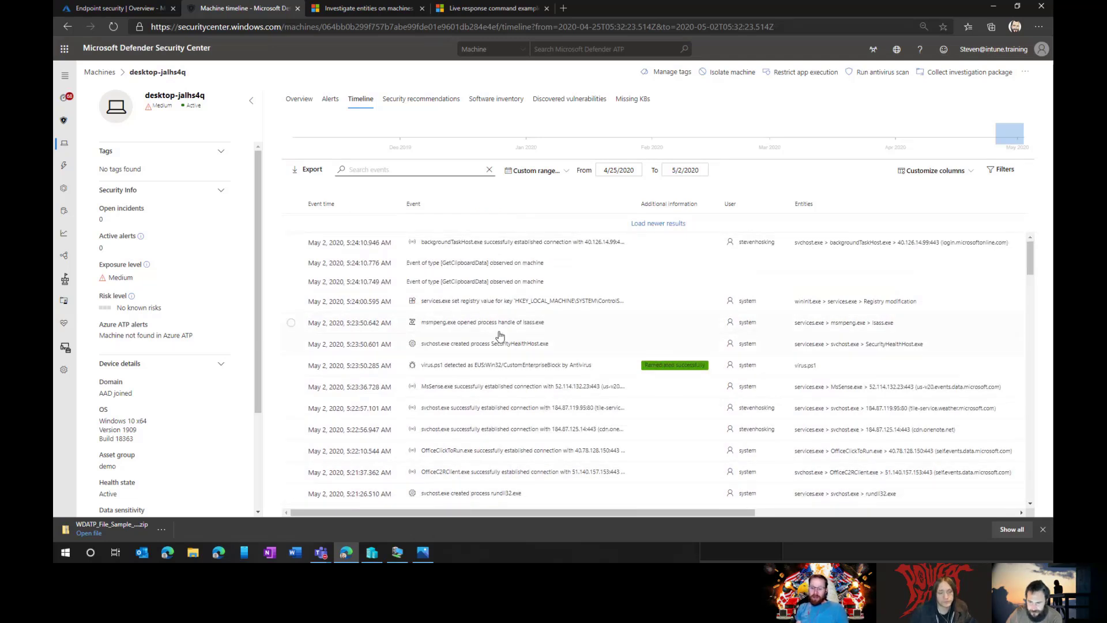
left_click(663, 224)
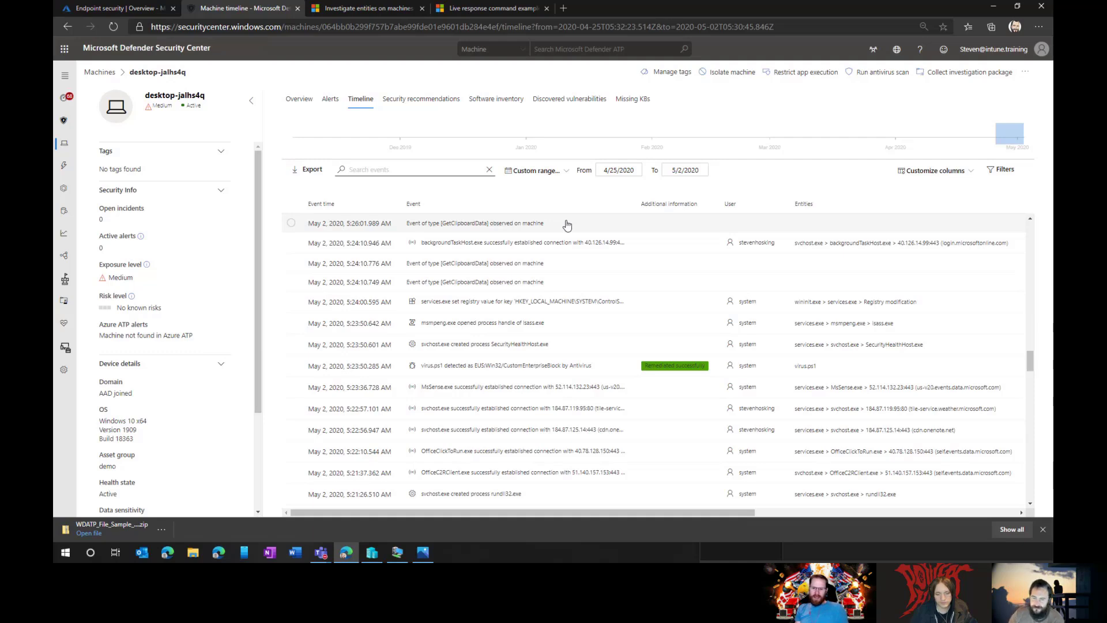
left_click(442, 101)
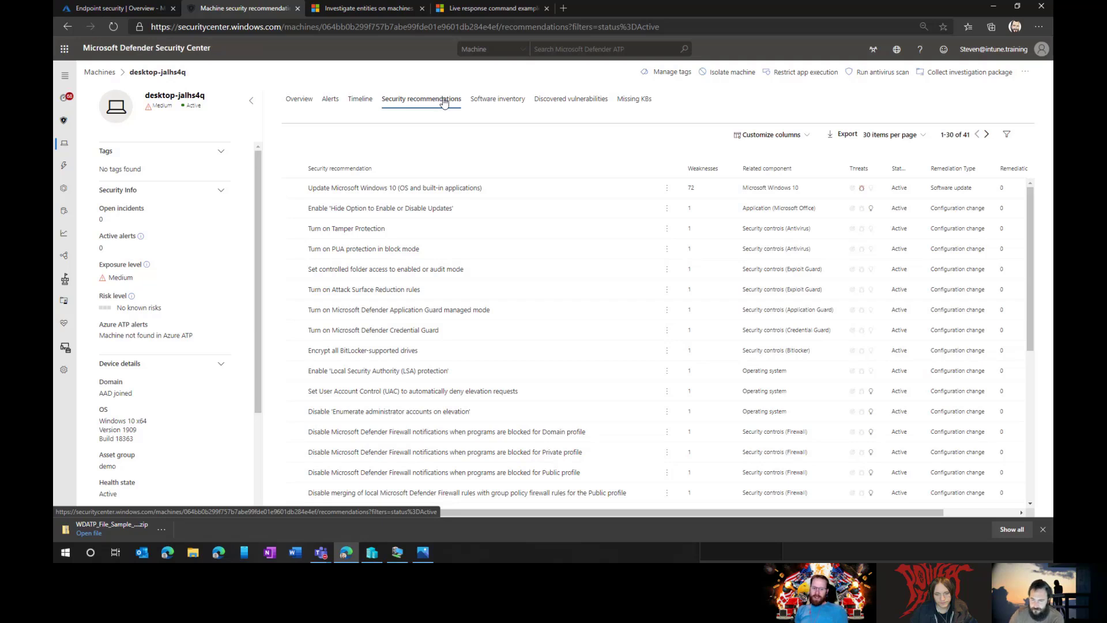
Step: Browse desktop-jalhs4q's software inventory, dismiss the download bar, then list its 72 discovered vulnerabilities
left_click(515, 104)
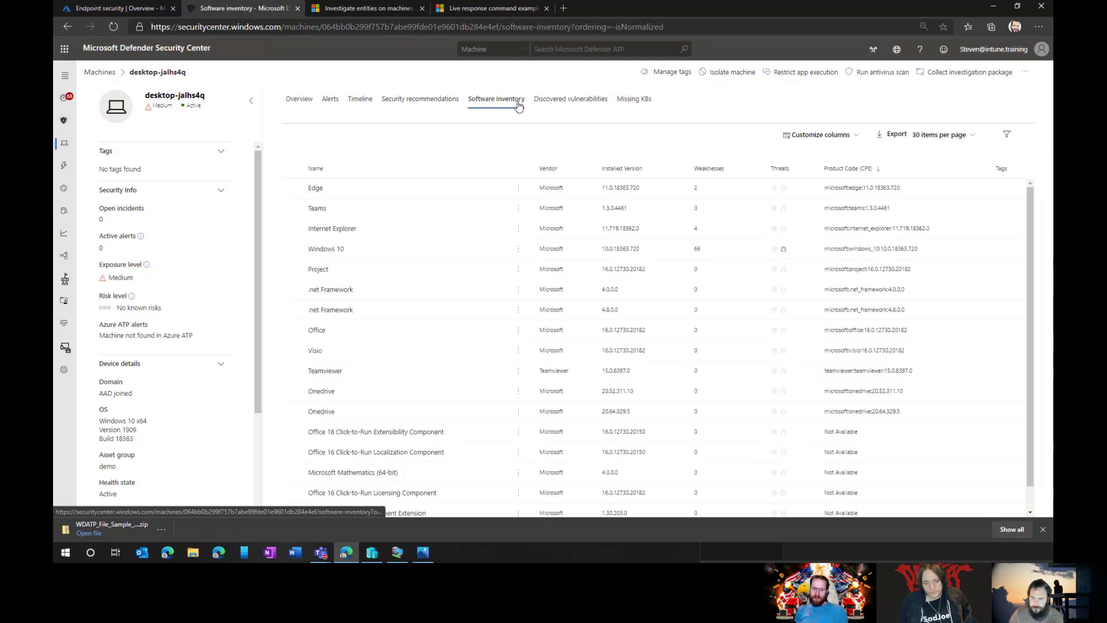
scroll(552, 292, "down", 2)
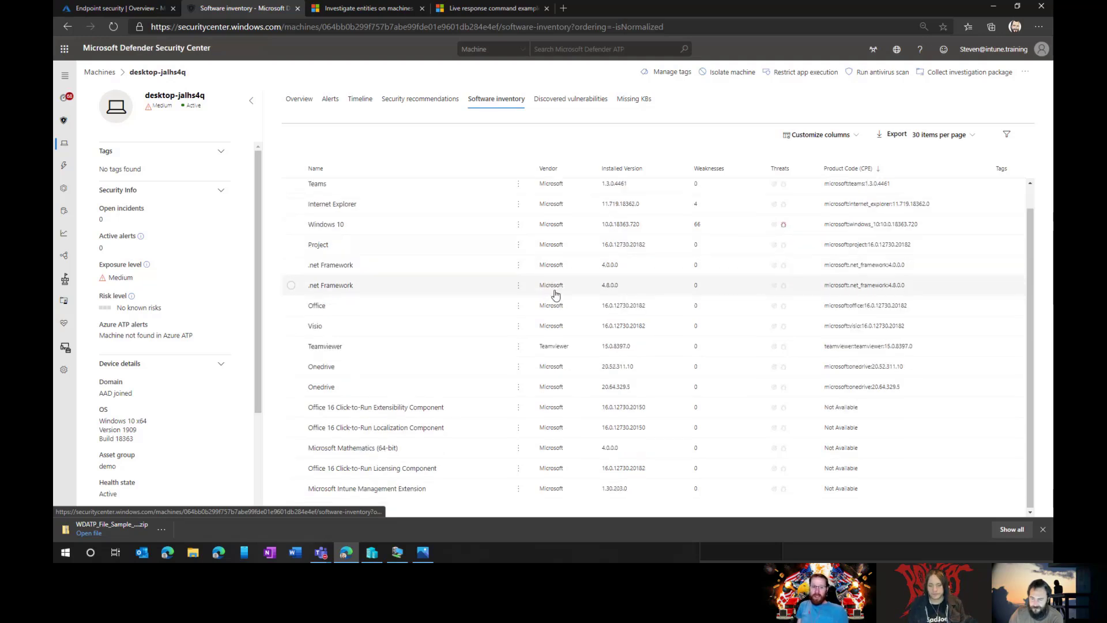
scroll(559, 294, "up", 2)
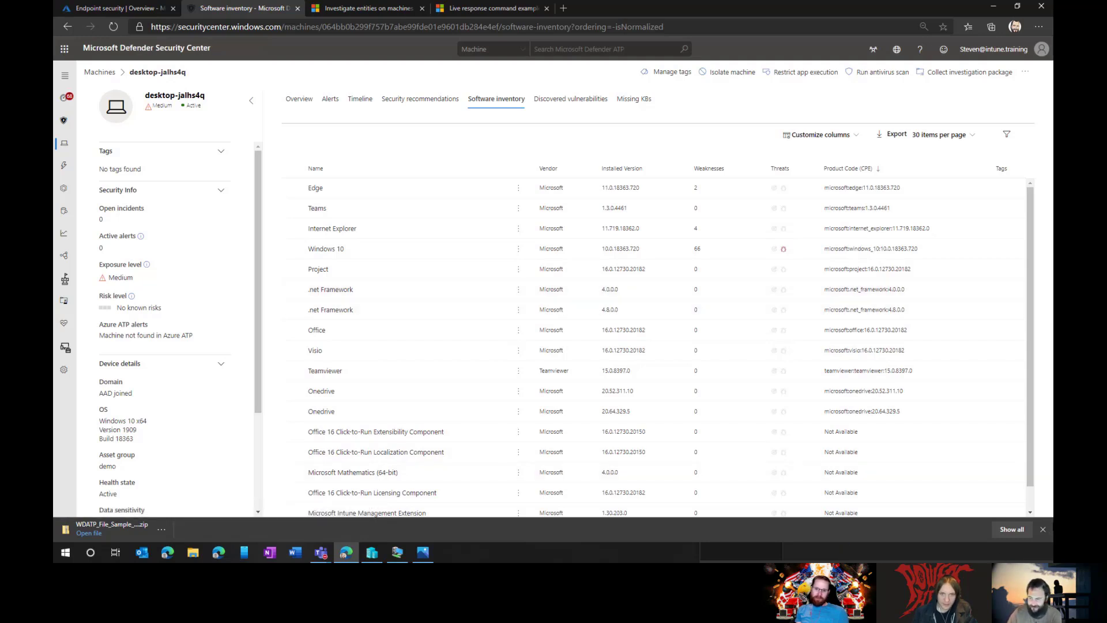
left_click(1042, 531)
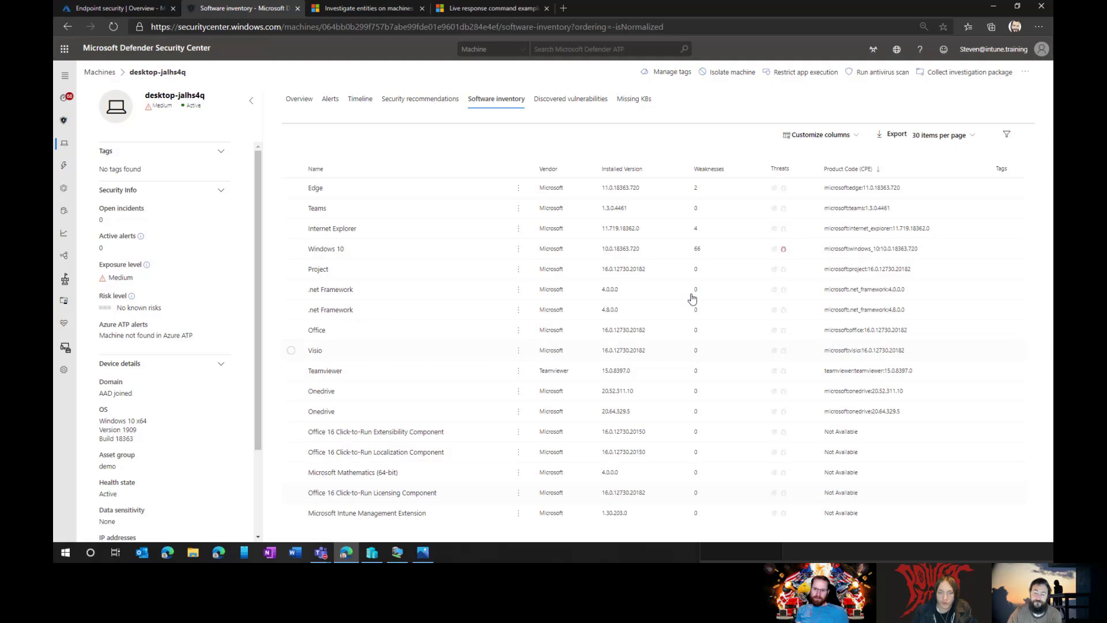
left_click(567, 99)
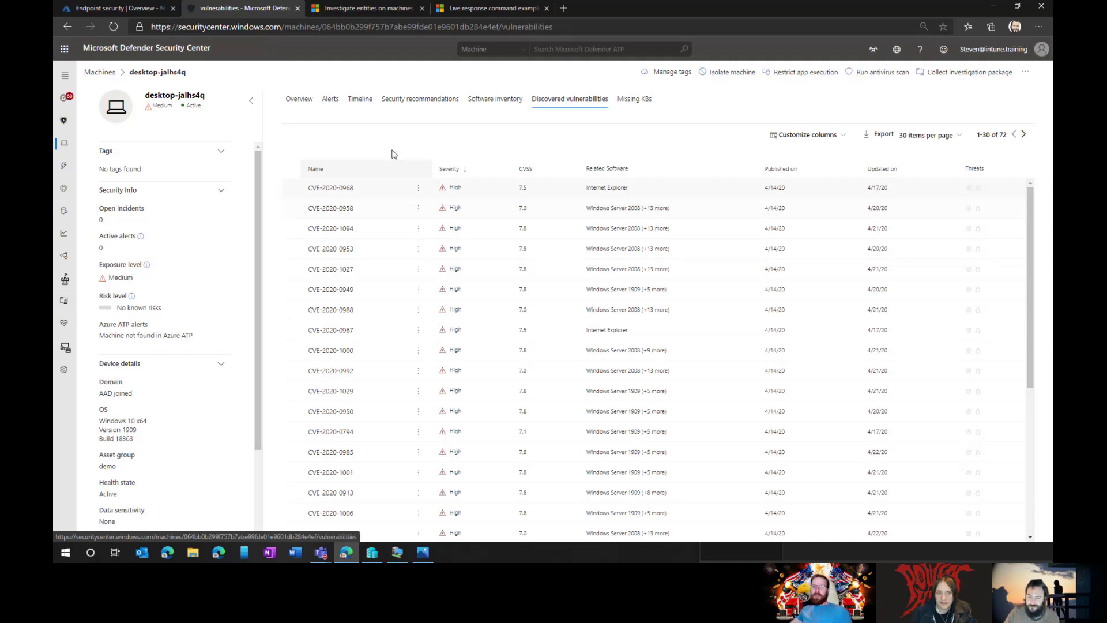
Step: Revisit desktop-jalhs4q's software inventory, then return to its overview summarizing Medium (58) exposure
left_click(484, 104)
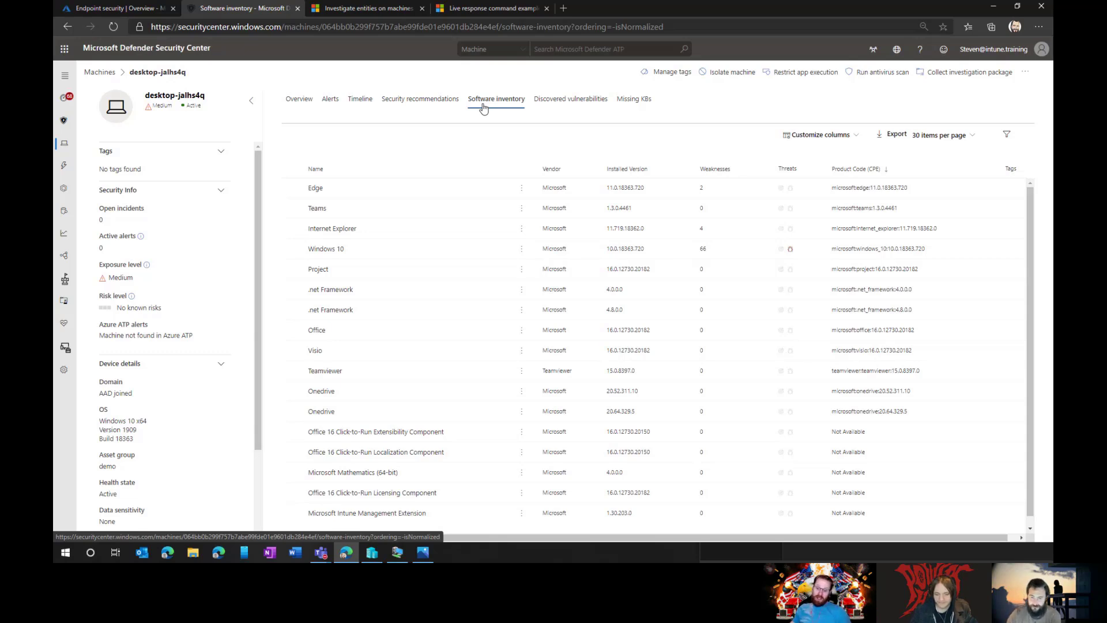
left_click(301, 100)
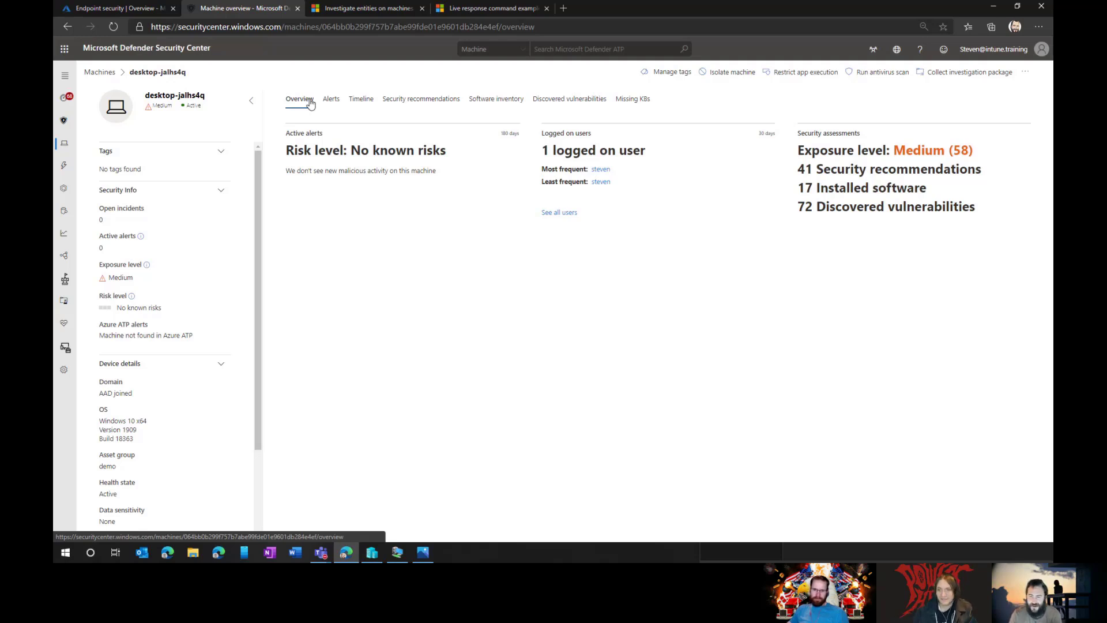
Step: Show desktop-jalhs4q's software inventory (Windows 10 with 66 weaknesses) alongside the expanded navigation menu
left_click(488, 110)
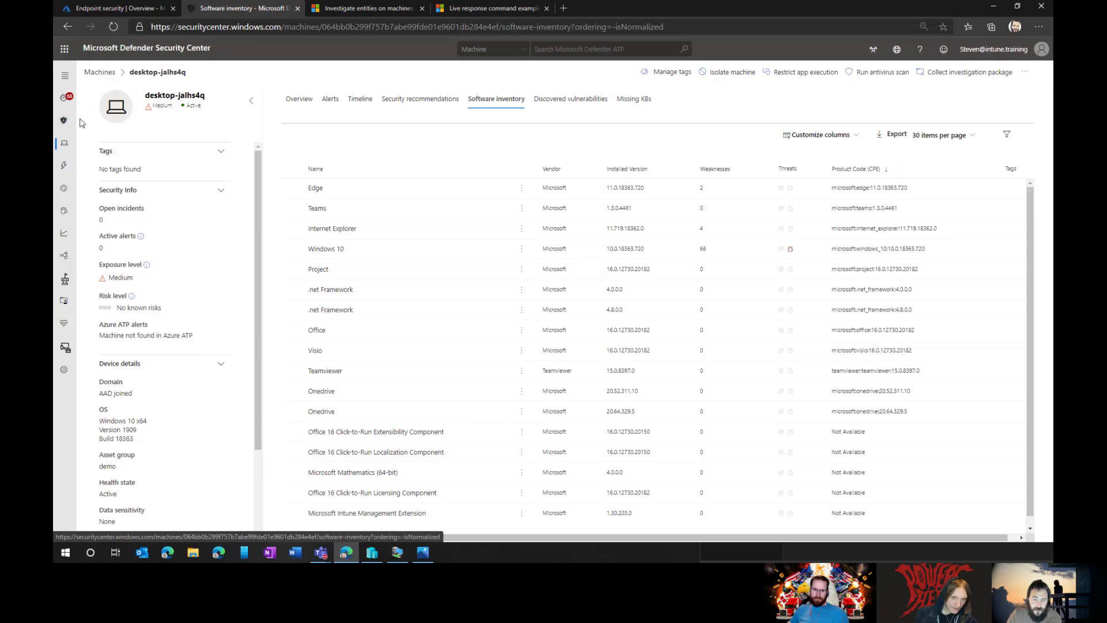
left_click(65, 77)
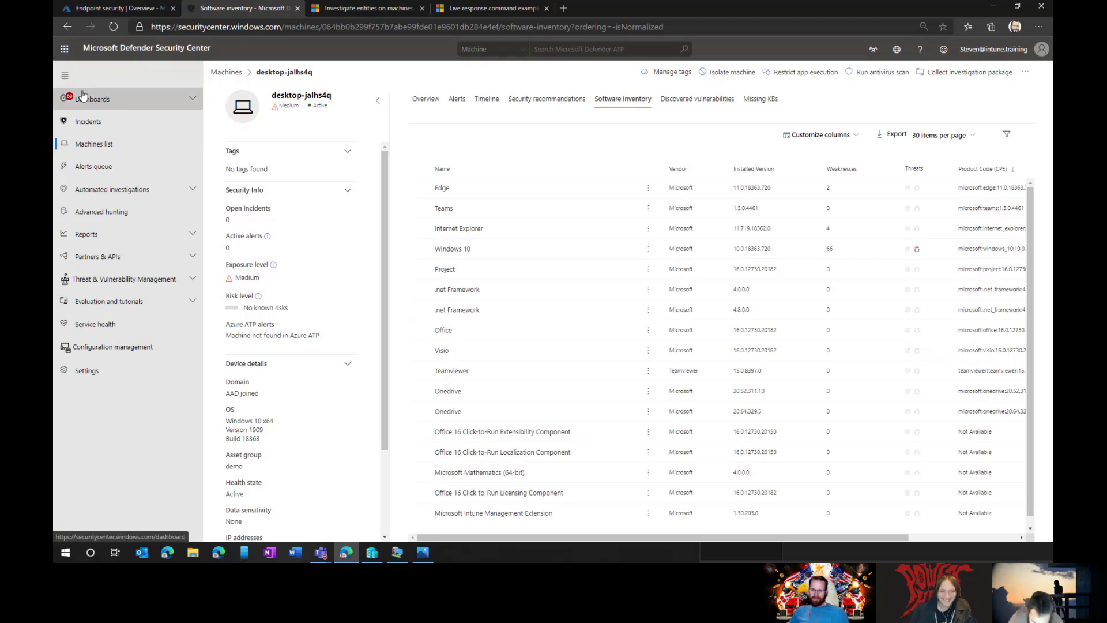
Step: Go to the organisation-wide Software inventory under Threat & Vulnerability Management in the left menu
left_click(133, 236)
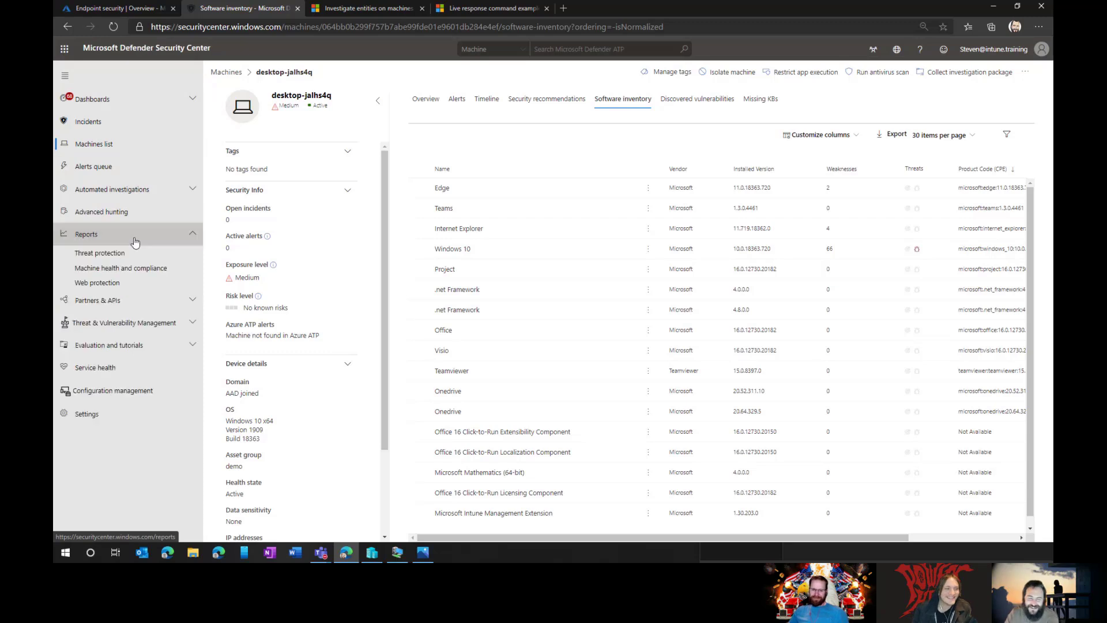
left_click(134, 241)
left_click(136, 190)
left_click(136, 191)
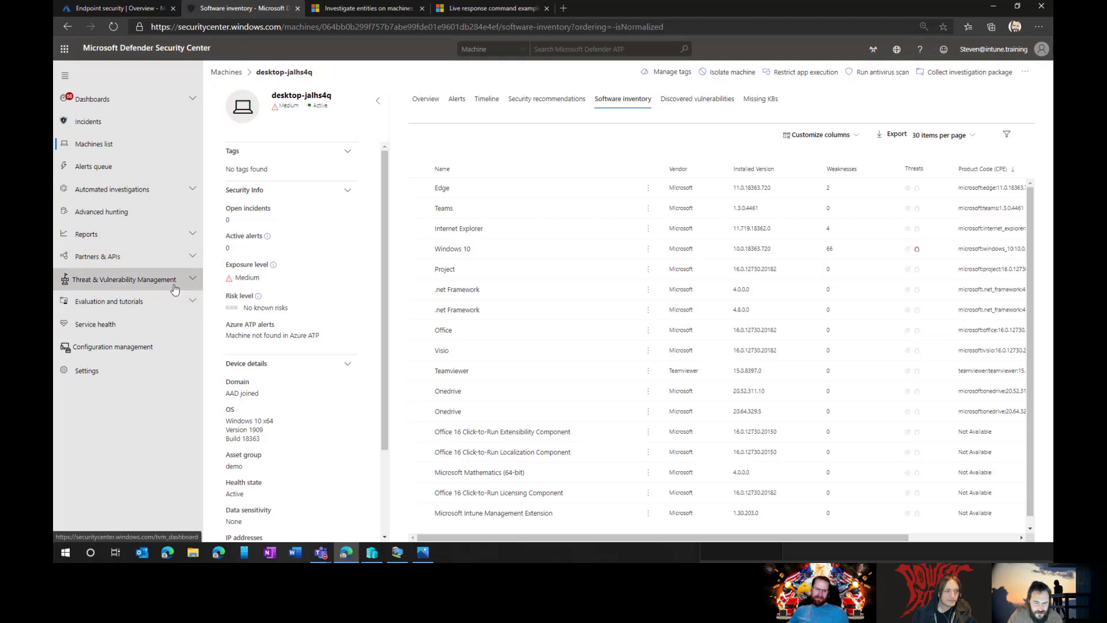
left_click(164, 239)
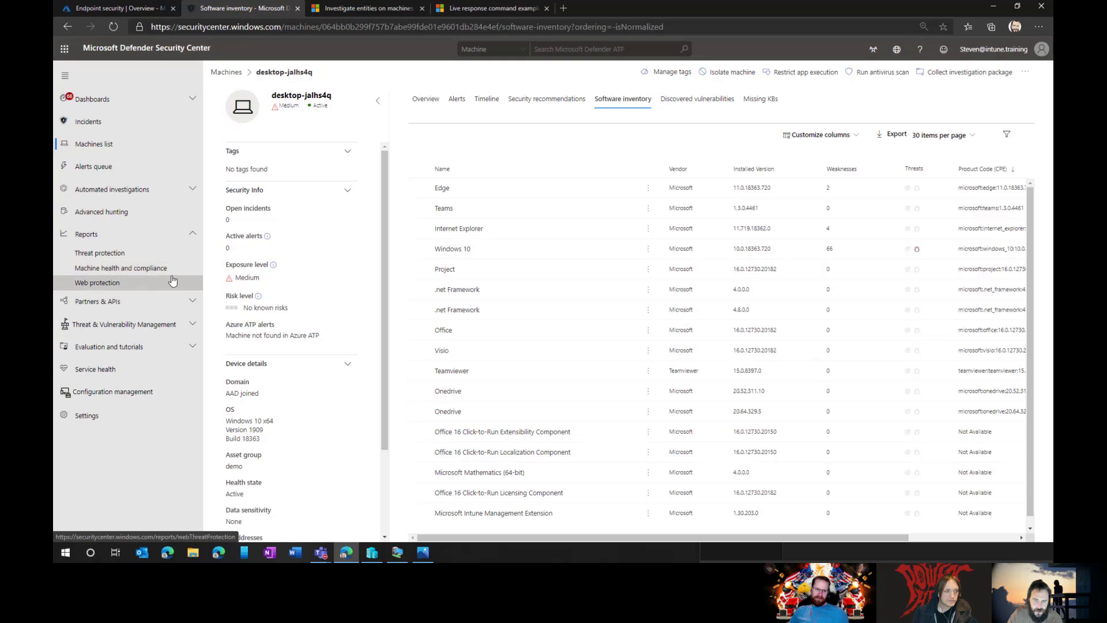
left_click(164, 325)
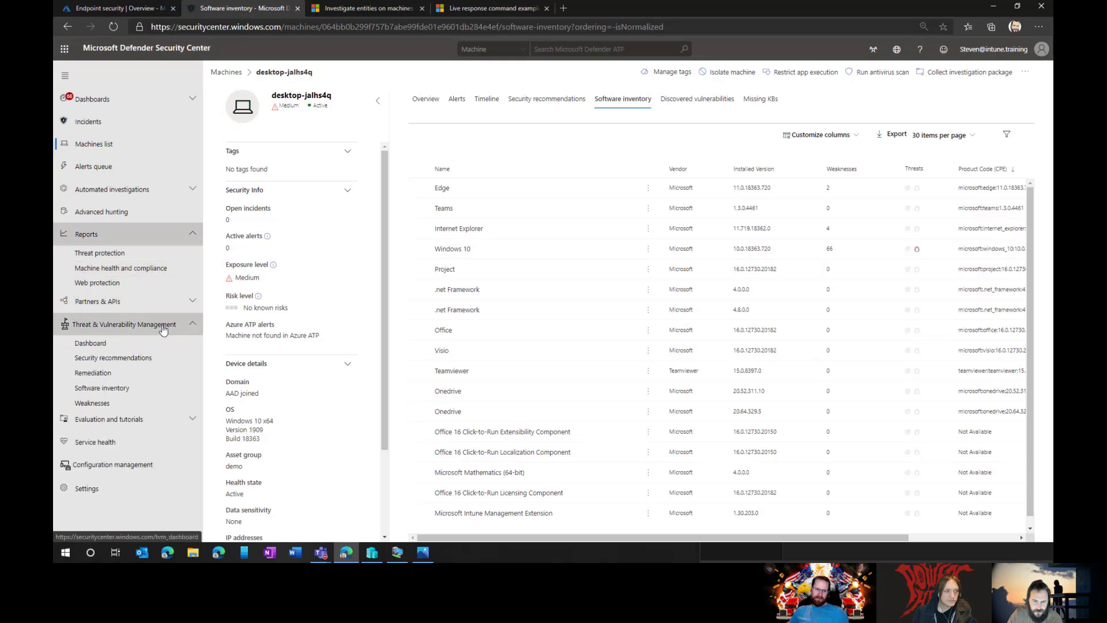
left_click(156, 390)
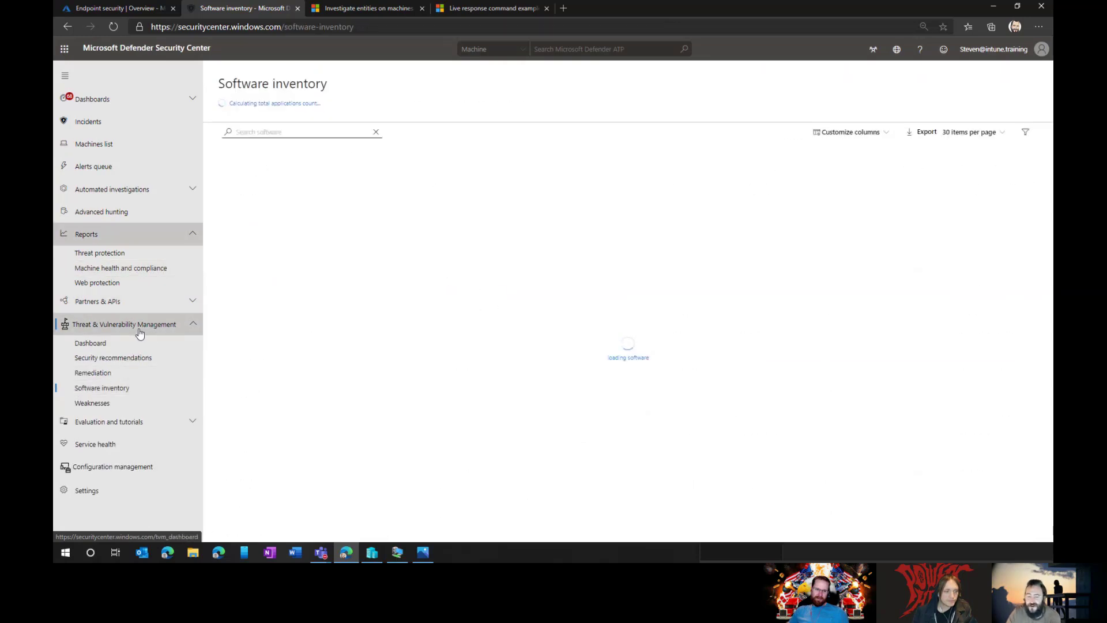